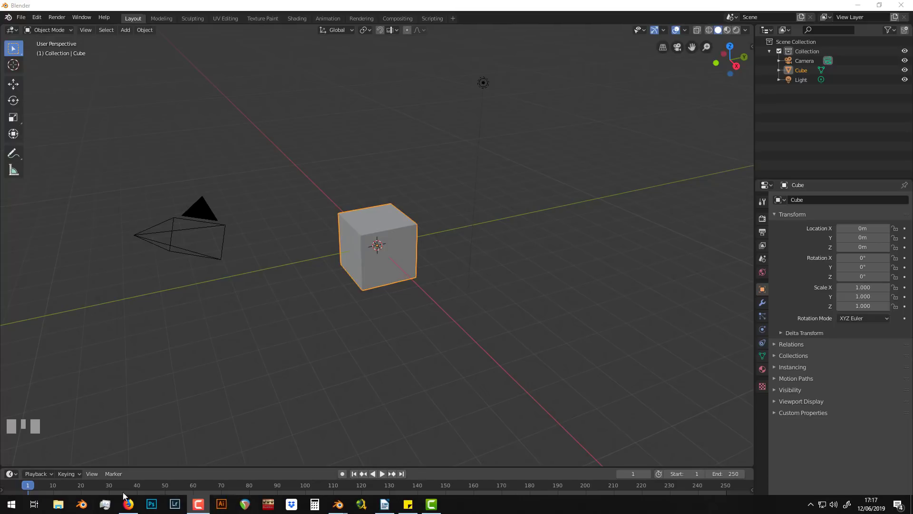
# Step: Examine the texture images in the Bark and leafs subfolders of the Tutos trees 2.8 folder in File Explorer
pyautogui.click(58, 508)
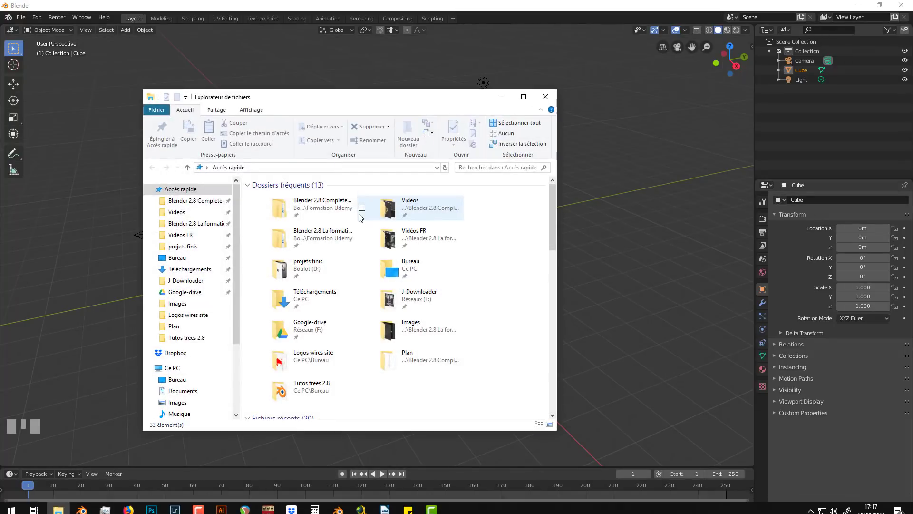
pyautogui.click(183, 337)
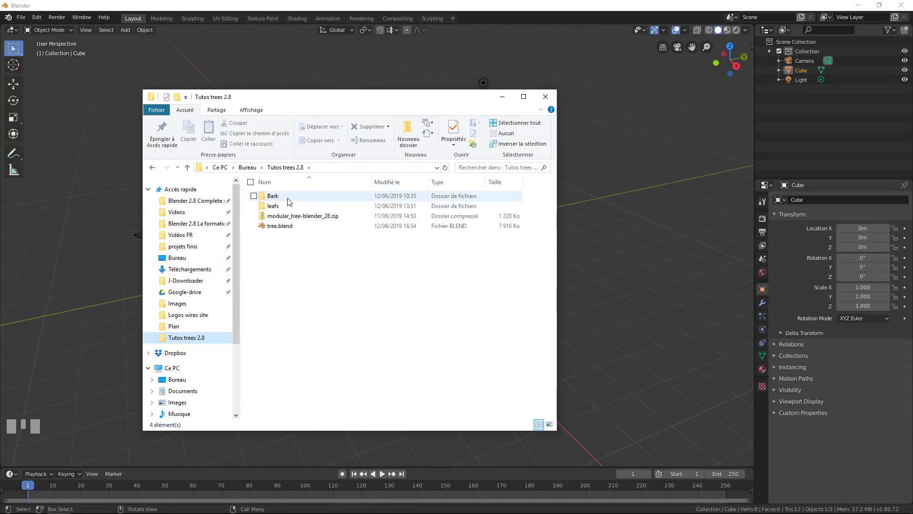
pyautogui.doubleClick(273, 196)
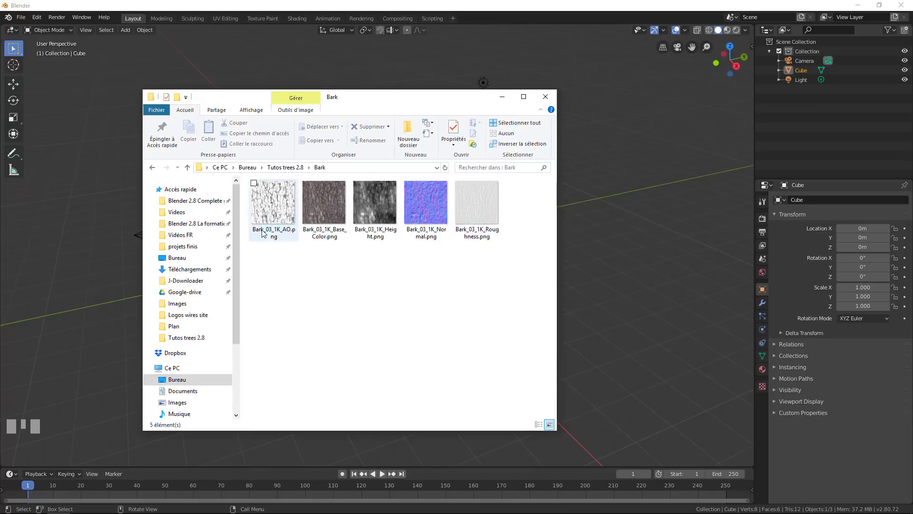
pyautogui.click(152, 167)
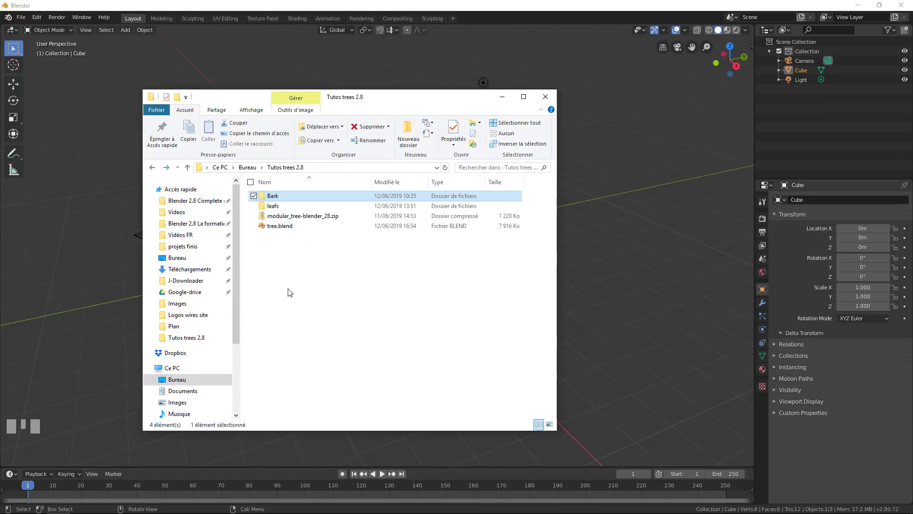
pyautogui.doubleClick(266, 203)
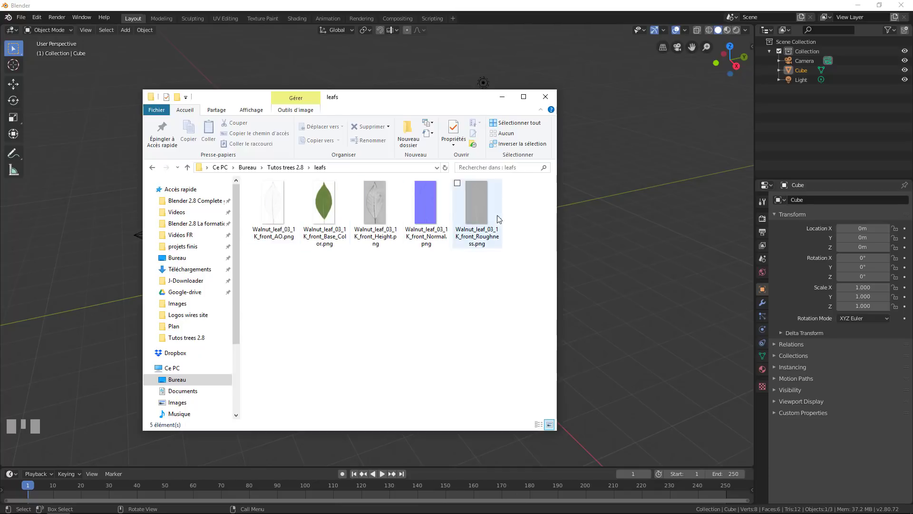
pyautogui.click(152, 168)
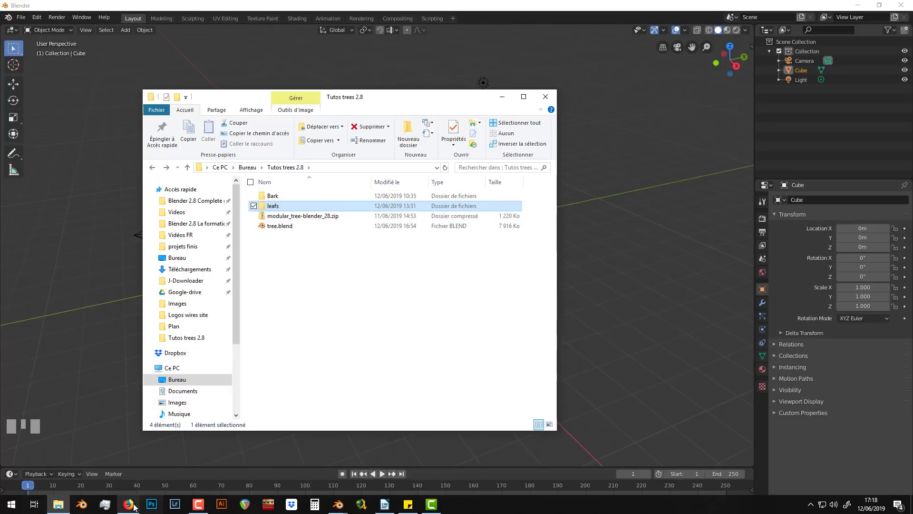
# Step: Switch to Firefox, open the modular_tree GitHub repository from the Google results, and show its blender_28 branch
pyautogui.click(133, 506)
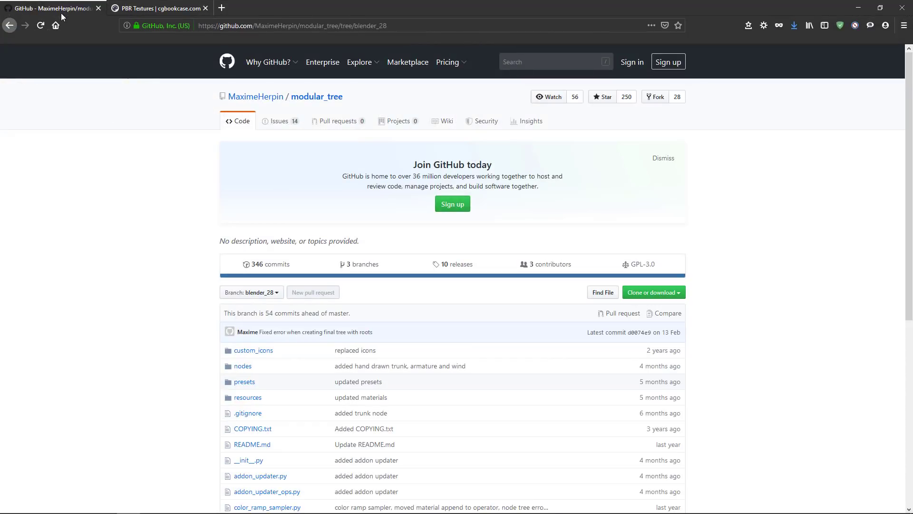
pyautogui.click(9, 25)
pyautogui.click(9, 25)
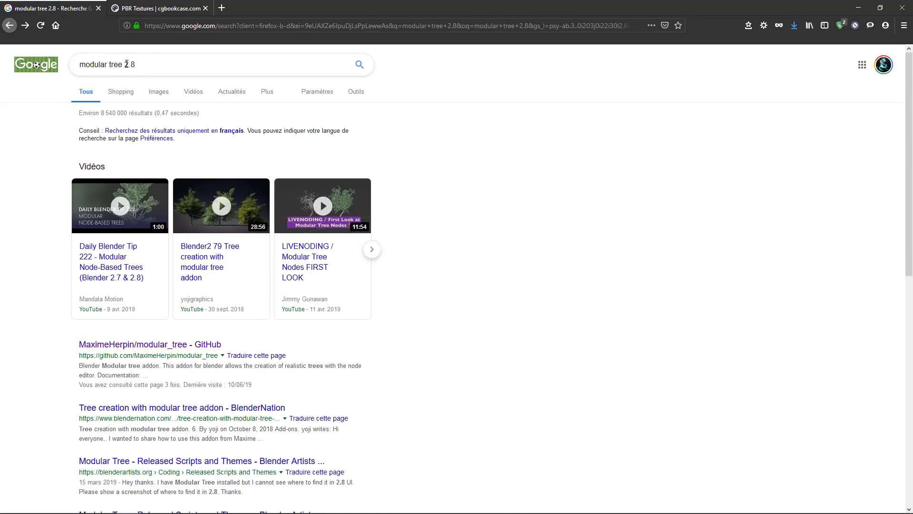
pyautogui.click(122, 346)
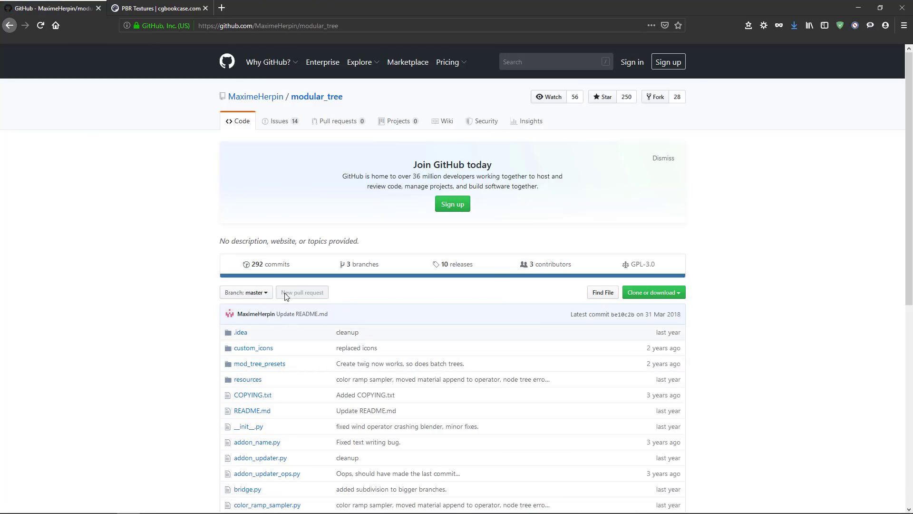
pyautogui.click(259, 293)
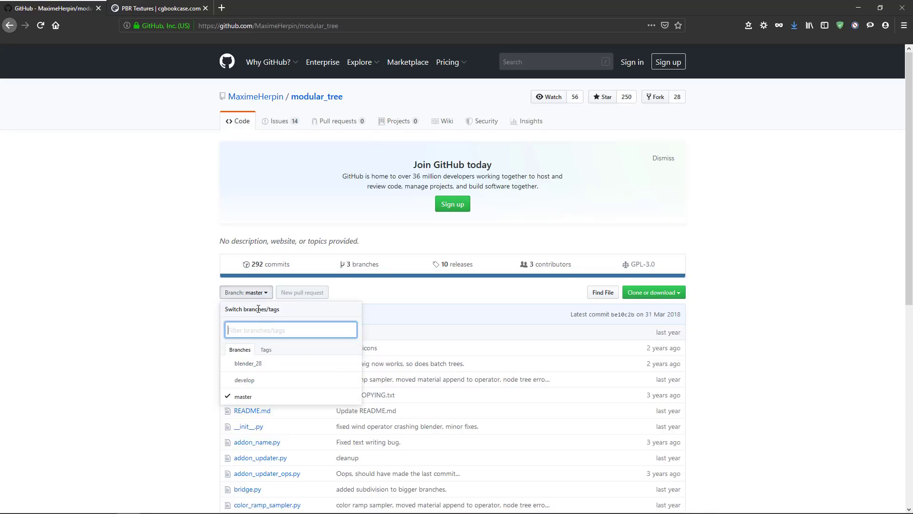
pyautogui.click(252, 368)
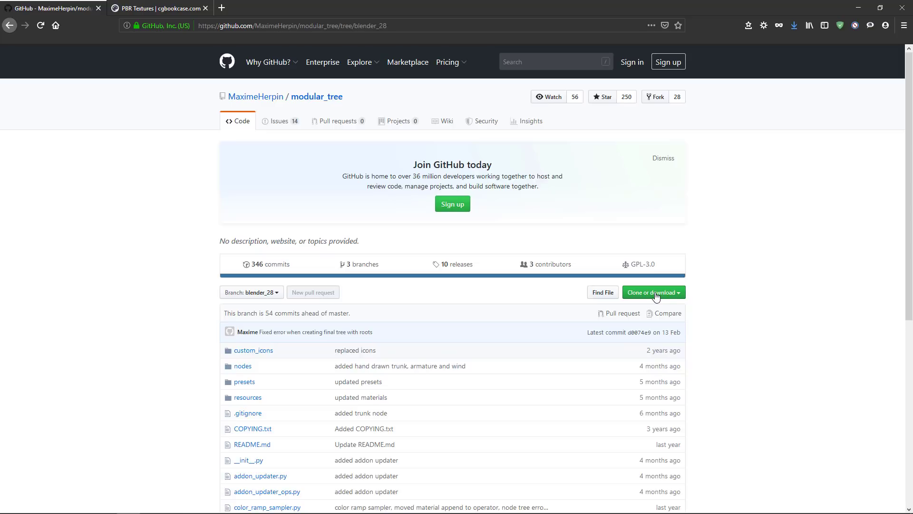
# Step: Browse the full range of PBR textures on cgbookcase.com and return to the start of the list
pyautogui.click(171, 11)
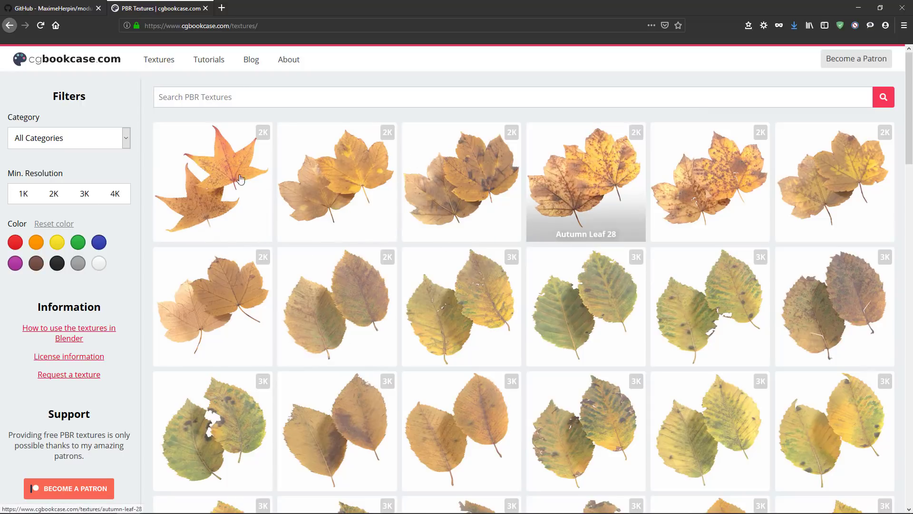
pyautogui.scroll(-15, 438, 259)
pyautogui.scroll(-9, 461, 253)
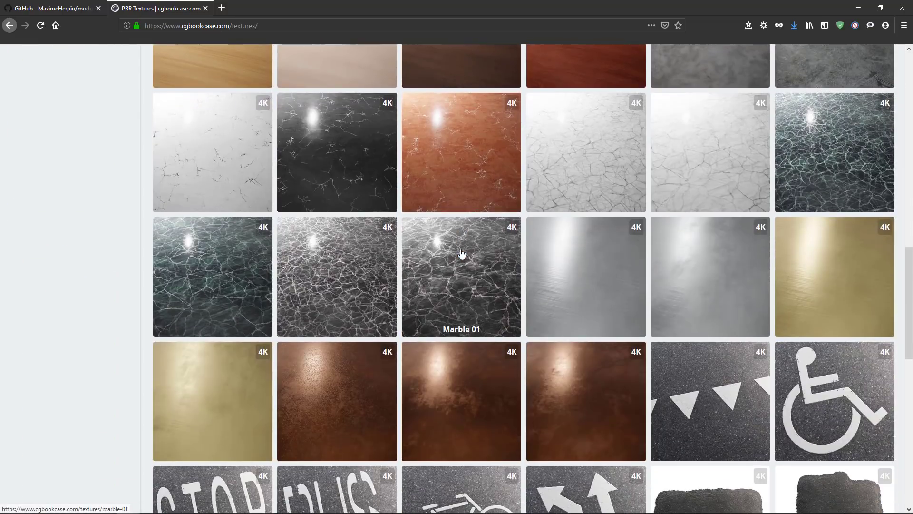
pyautogui.scroll(8, 544, 226)
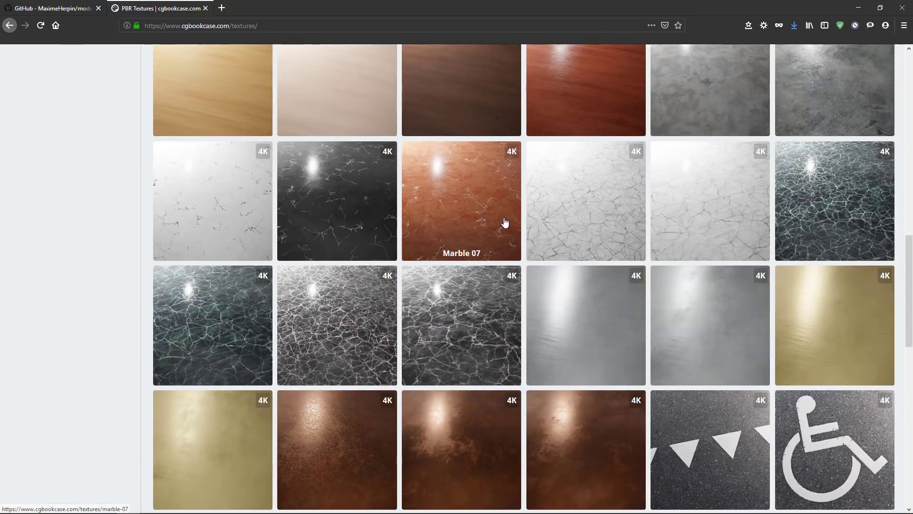
pyautogui.scroll(9, 503, 226)
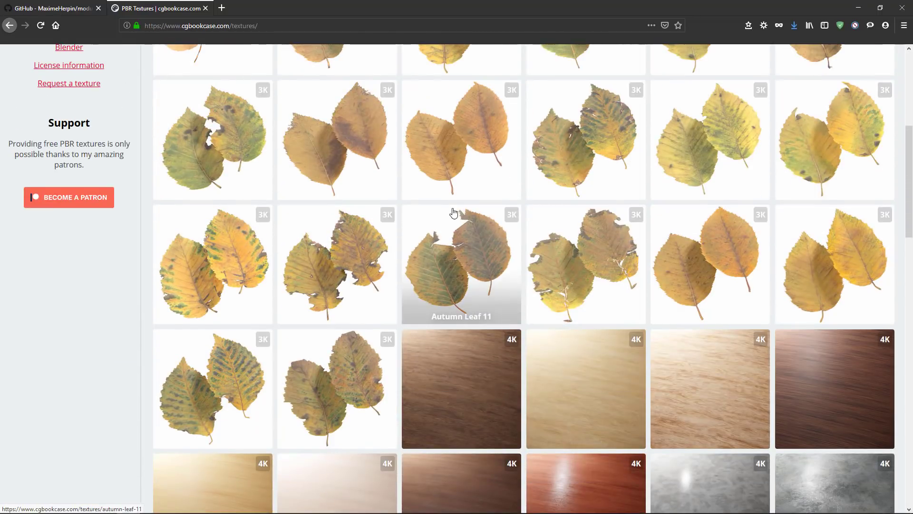
pyautogui.scroll(6, 457, 210)
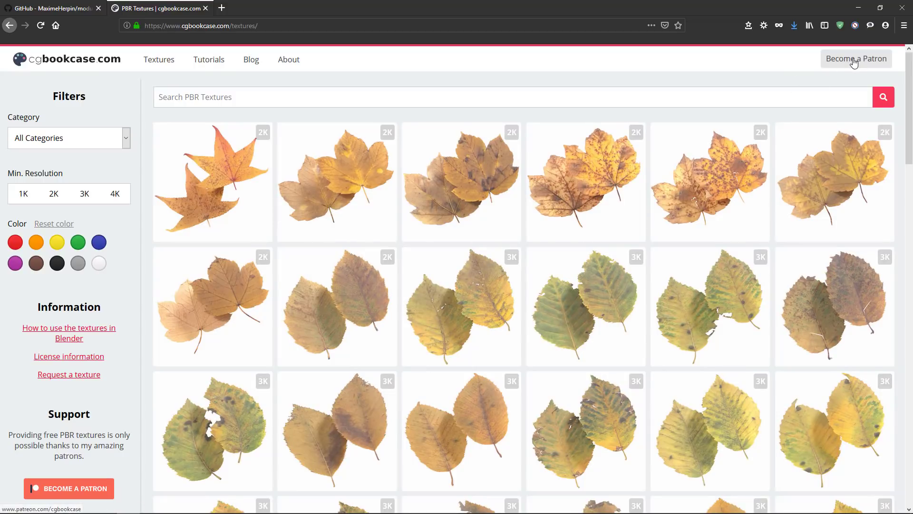
# Step: Filter the PBR textures by Leaves & Plants to look through the leaves, and switch the category to Bark
pyautogui.click(129, 138)
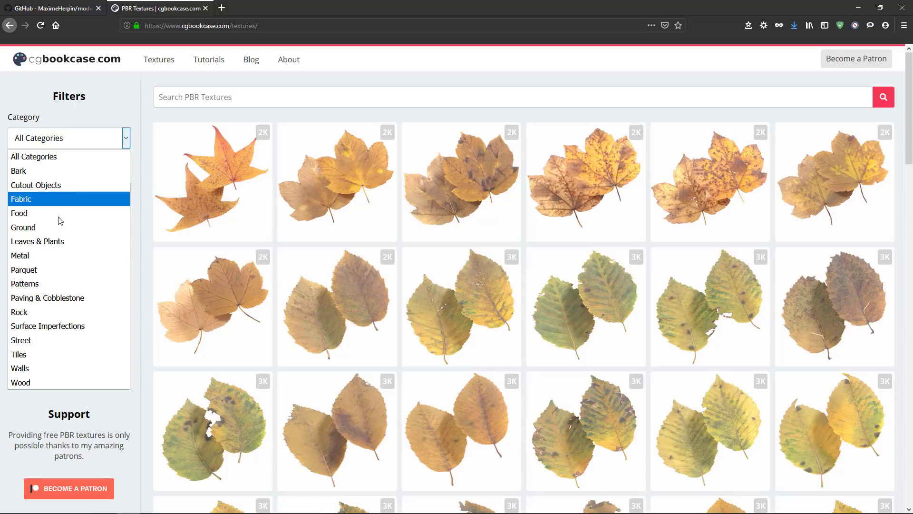
pyautogui.click(52, 242)
pyautogui.scroll(-15, 533, 245)
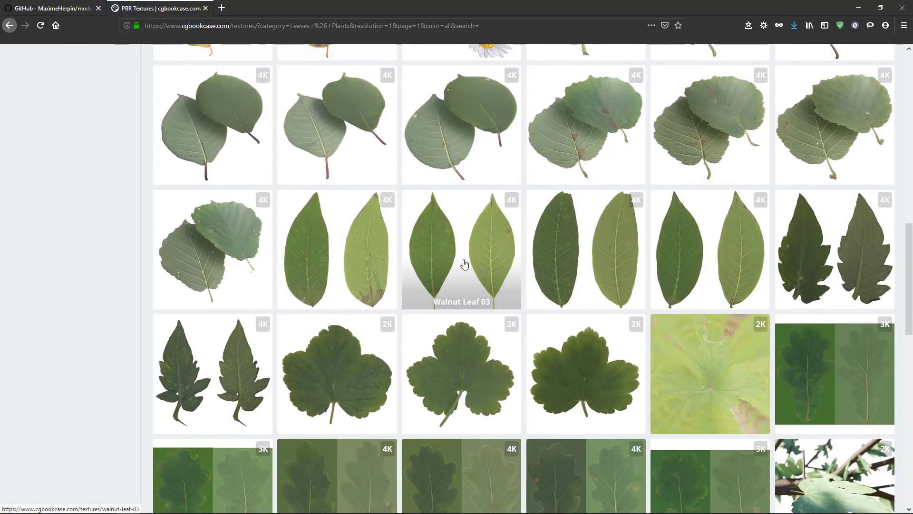
pyautogui.scroll(15, 465, 263)
pyautogui.click(126, 139)
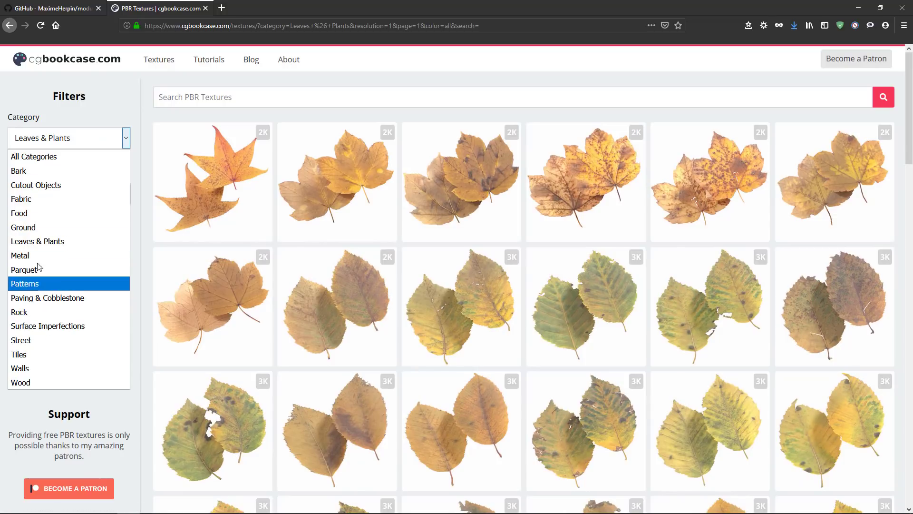
pyautogui.click(38, 171)
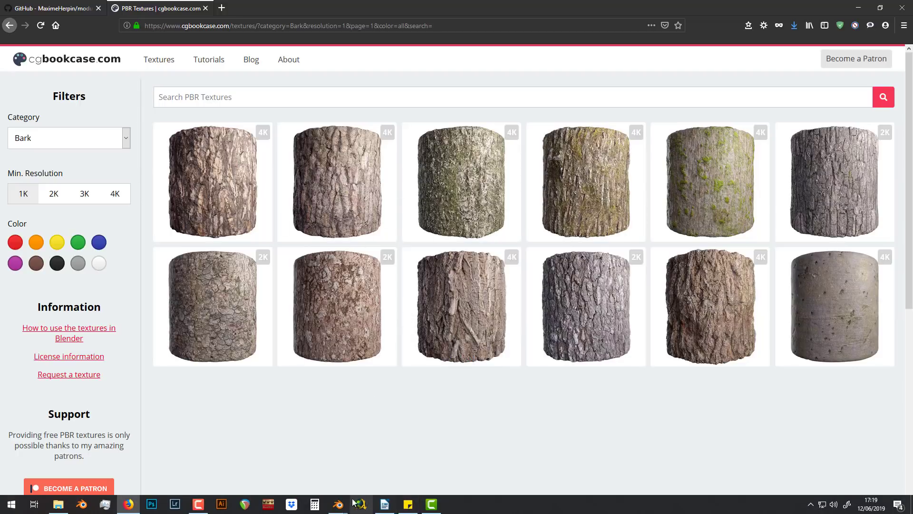
# Step: Switch to the open Blender scene and open the add-on preferences
pyautogui.moveTo(338, 503)
pyautogui.click(385, 435)
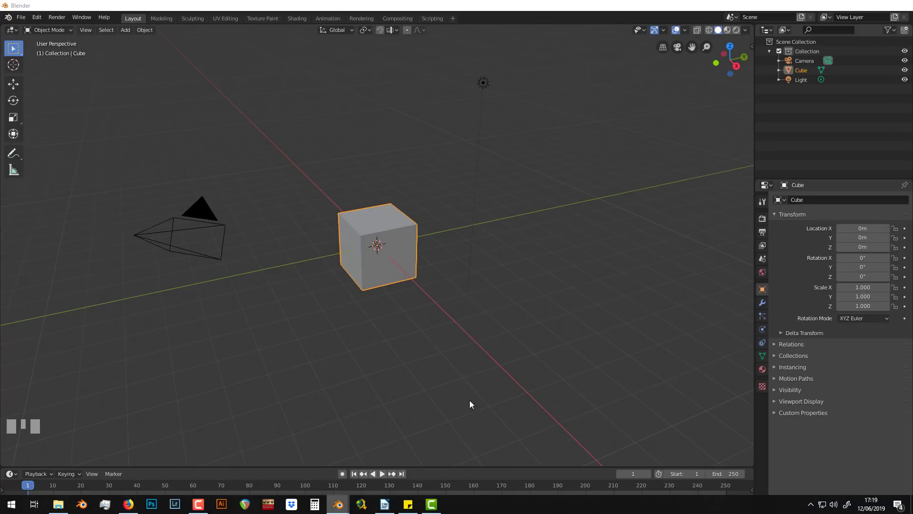
pyautogui.moveTo(415, 159); pyautogui.dragTo(352, 197, button='middle')
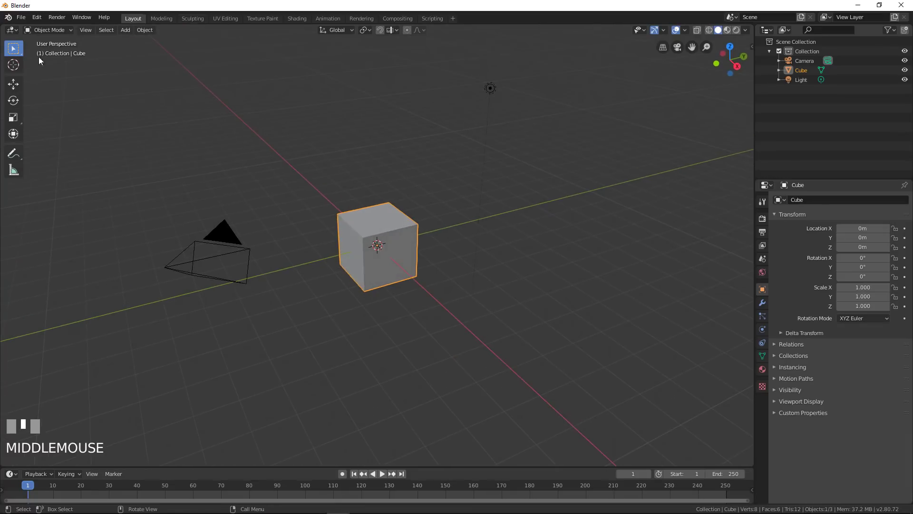
pyautogui.click(37, 18)
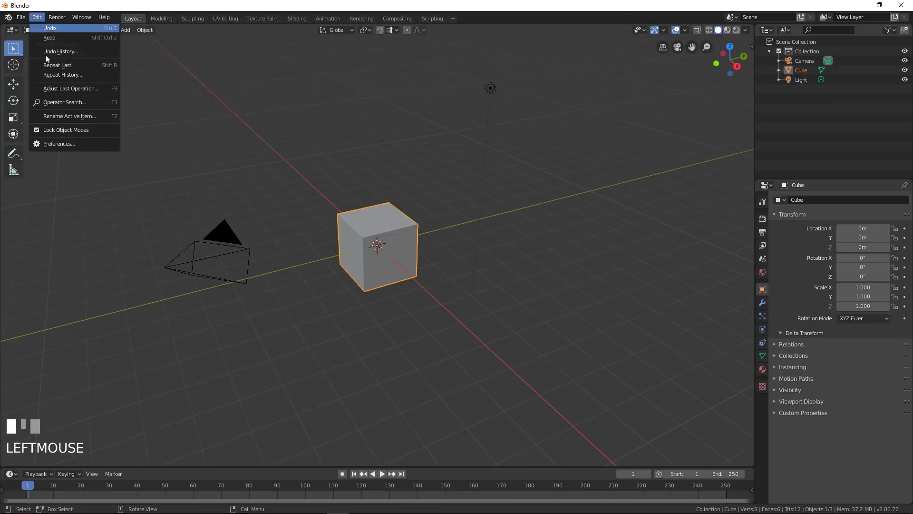
pyautogui.click(59, 143)
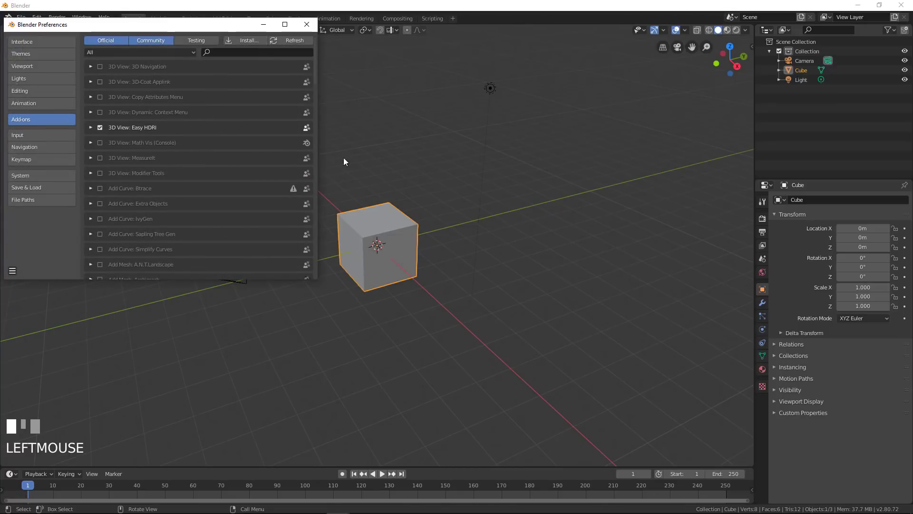
pyautogui.click(256, 43)
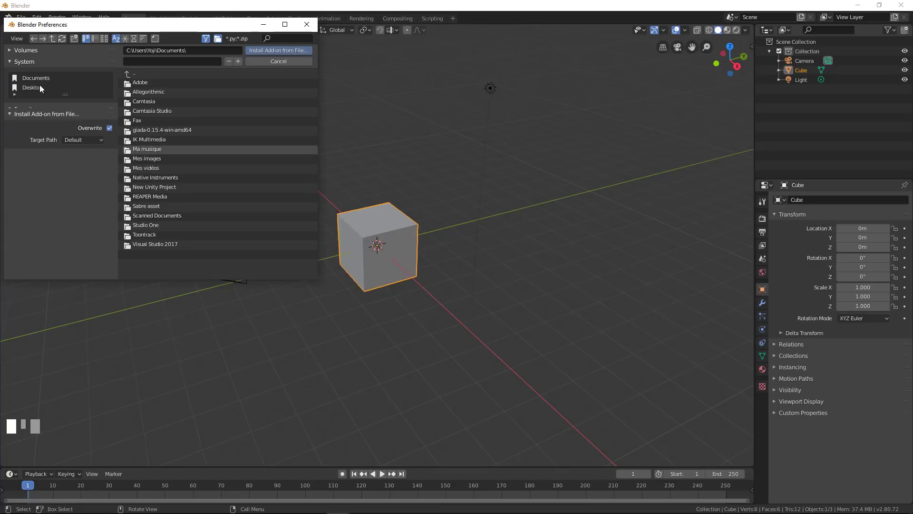
pyautogui.click(179, 263)
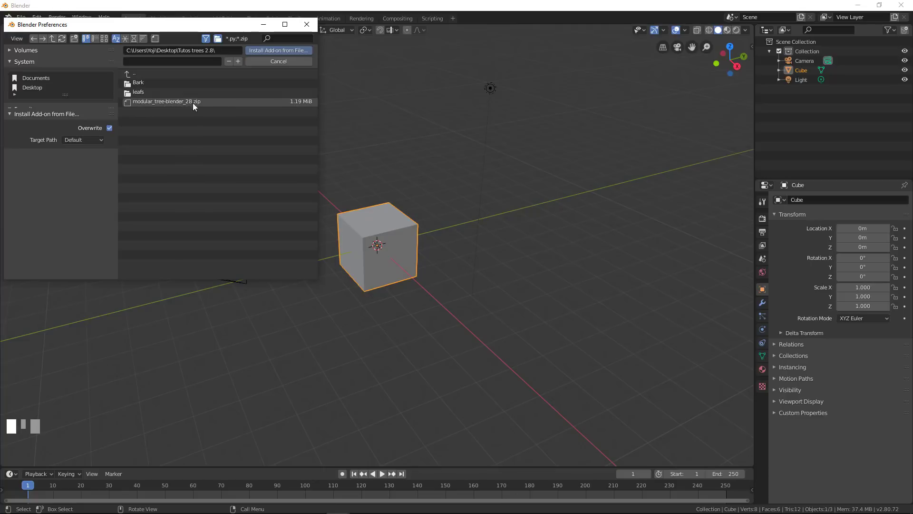
pyautogui.click(232, 100)
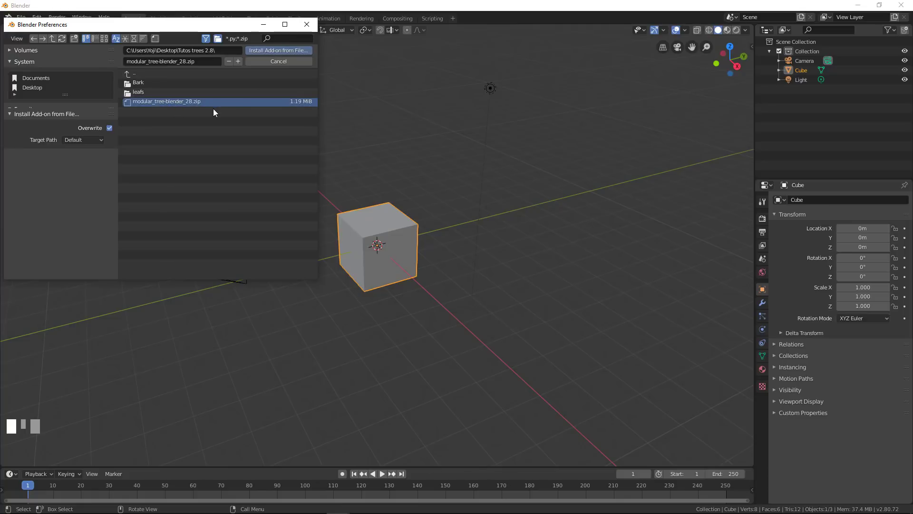
pyautogui.click(264, 62)
# Step: Search the add-ons for "tree" to check the Mtree entry, and close the preferences
pyautogui.click(257, 51)
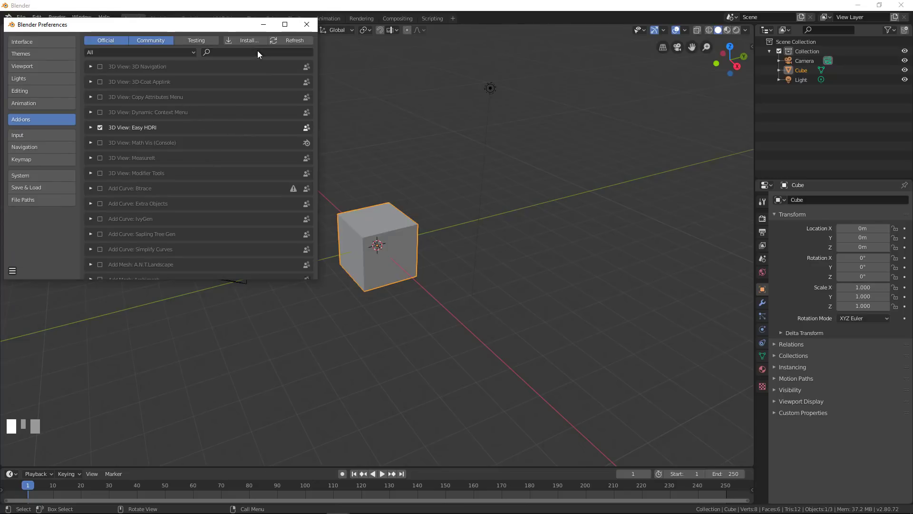
pyautogui.write('tree')
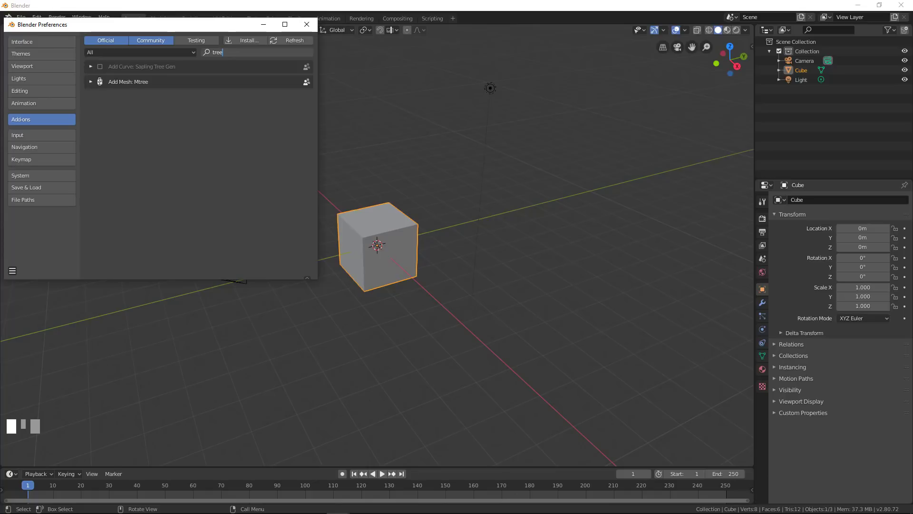
pyautogui.click(307, 25)
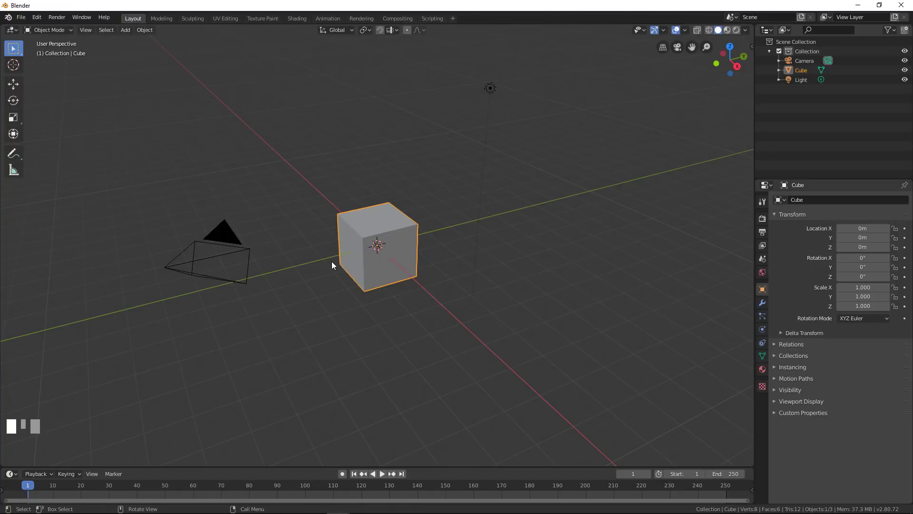
# Step: Delete all default objects from the scene: the cube, the camera and the light
pyautogui.scroll(-2, 332, 260)
pyautogui.scroll(2, 348, 259)
pyautogui.click(384, 235)
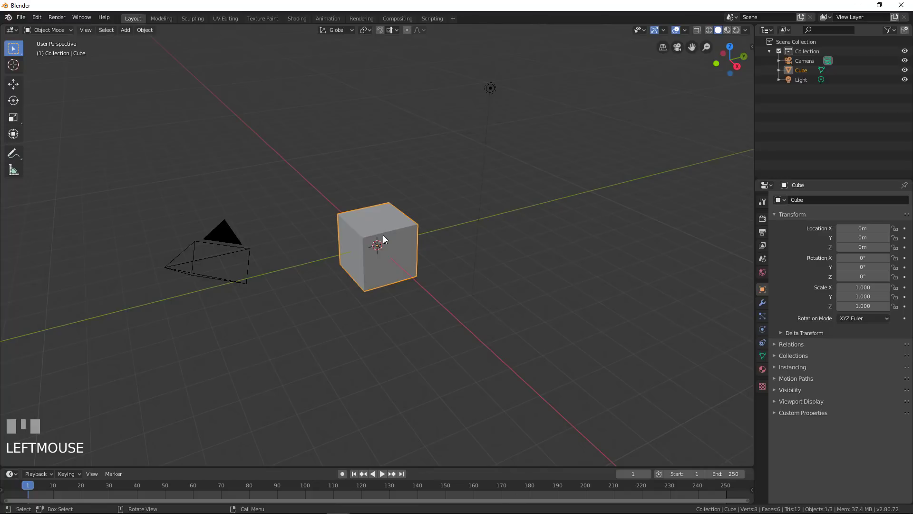
pyautogui.press('a')
pyautogui.press('a')
pyautogui.press('a')
pyautogui.press('x')
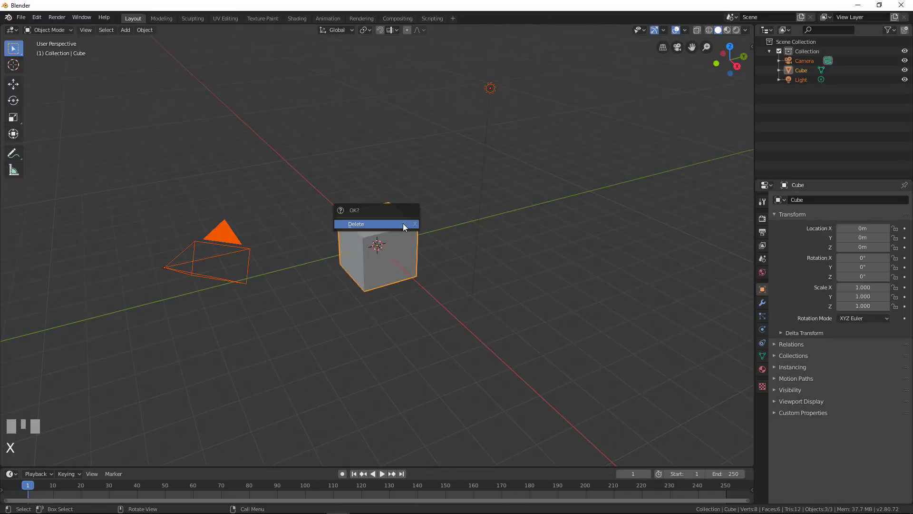
pyautogui.click(403, 224)
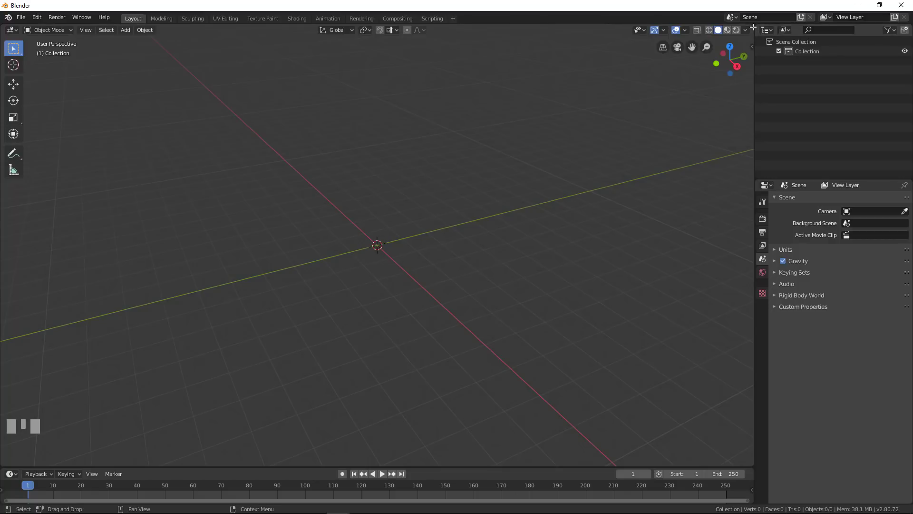
# Step: Split the 3D viewport into two side-by-side areas, make the second an Mtree Node Tree editor, and widen its node canvas
pyautogui.moveTo(753, 27); pyautogui.dragTo(457, 53)
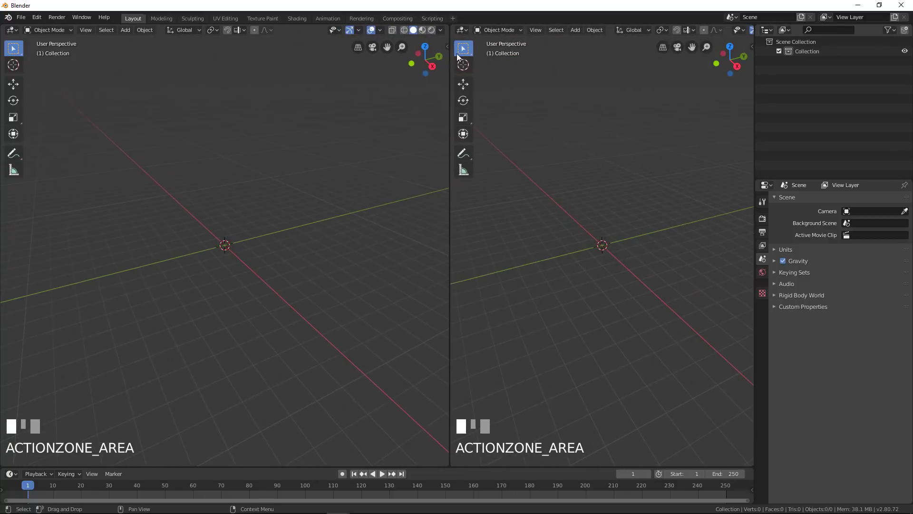
pyautogui.click(464, 30)
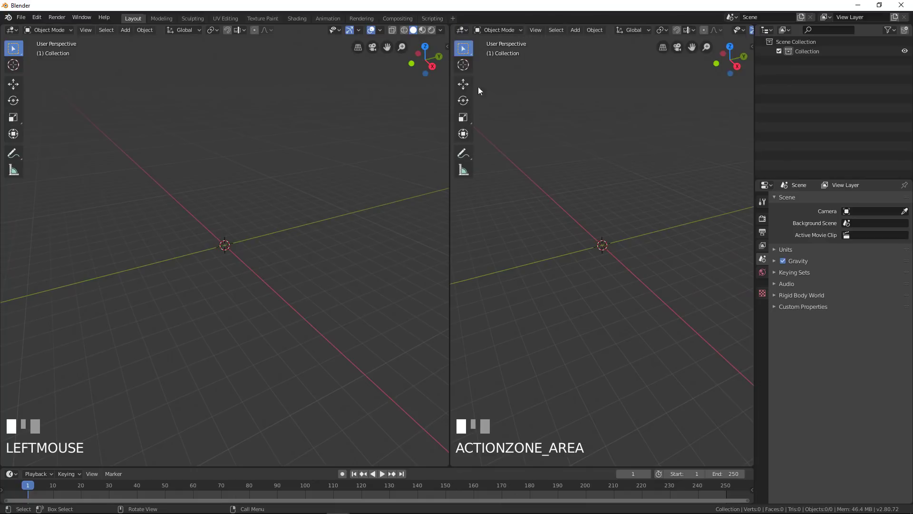
pyautogui.click(468, 30)
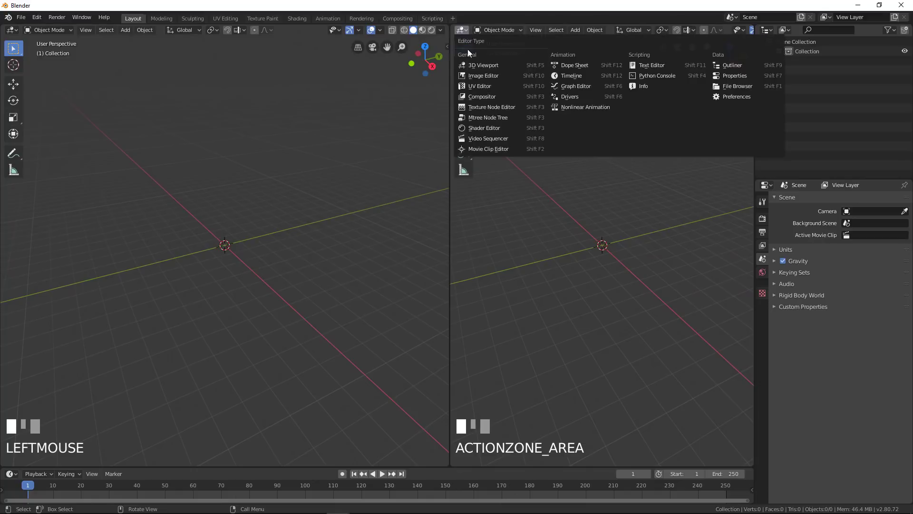
pyautogui.click(476, 118)
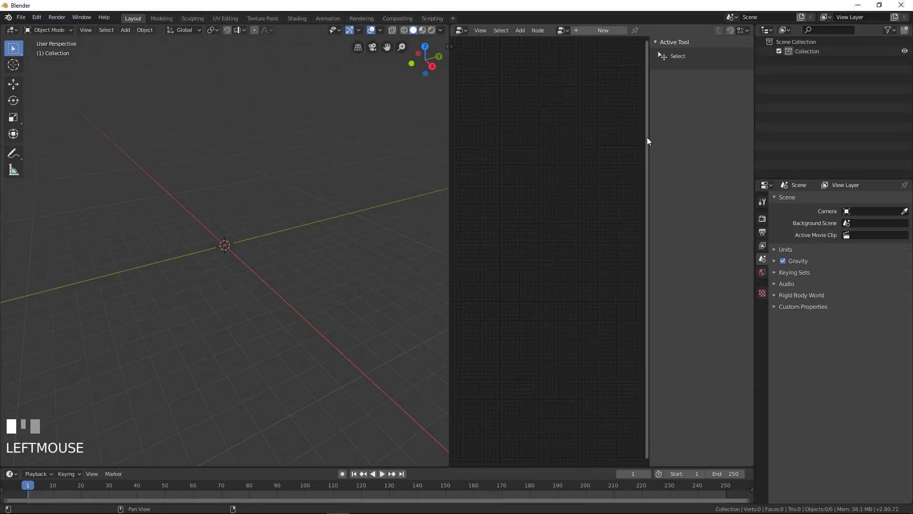
pyautogui.moveTo(661, 132); pyautogui.dragTo(671, 152)
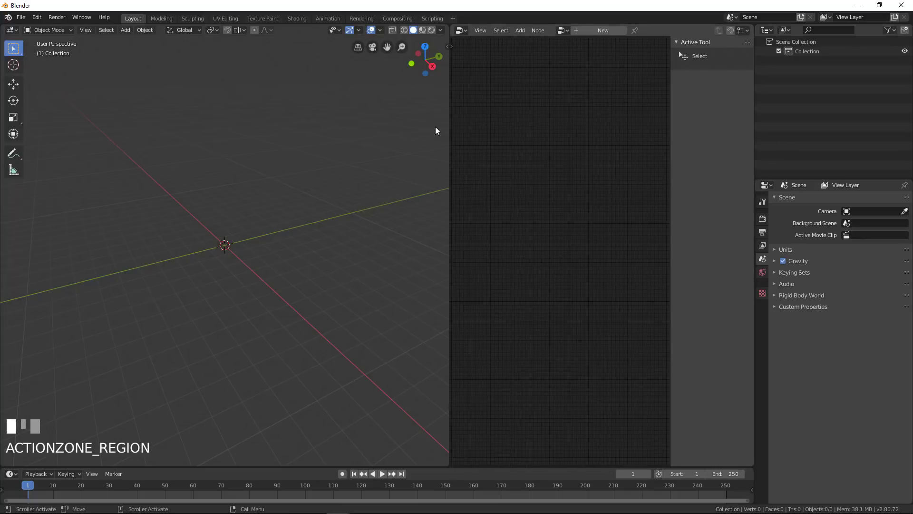
pyautogui.moveTo(449, 119); pyautogui.dragTo(408, 120)
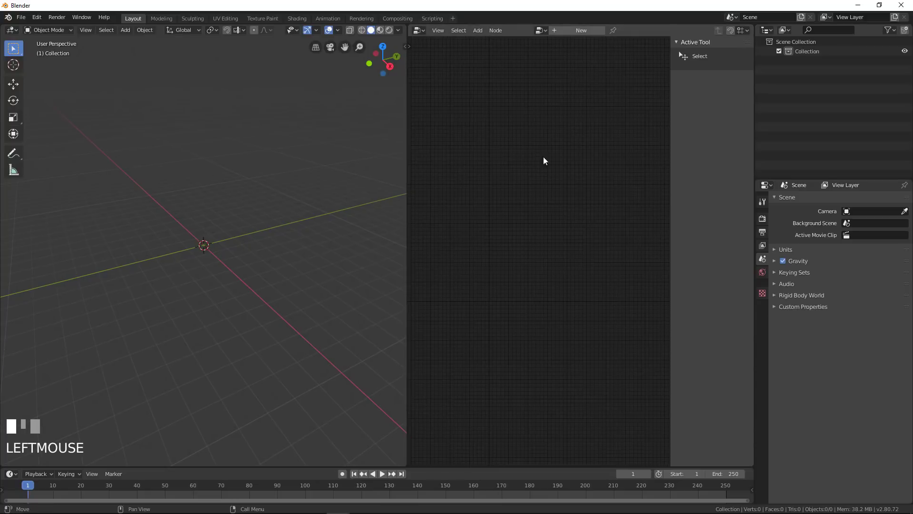
# Step: Create a new Mtree node tree and name it "basic tree"
pyautogui.click(572, 31)
pyautogui.click(565, 29)
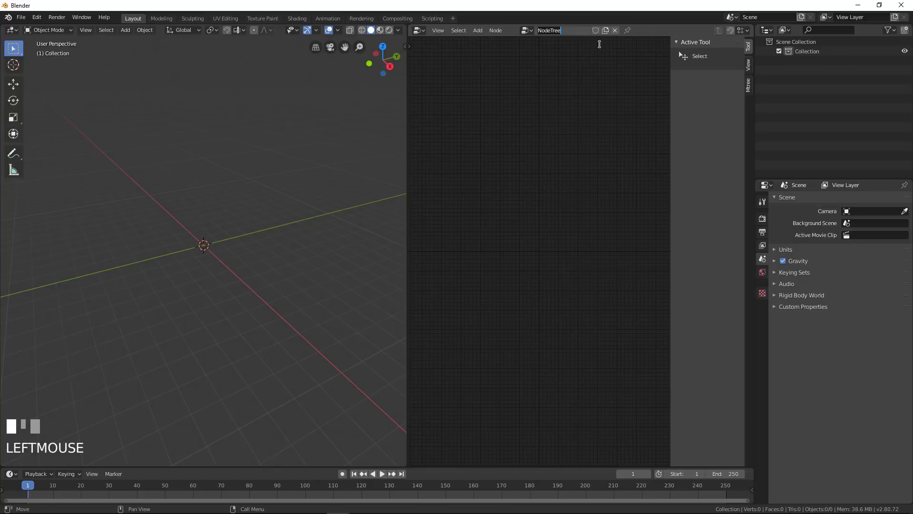
pyautogui.write('basic tree')
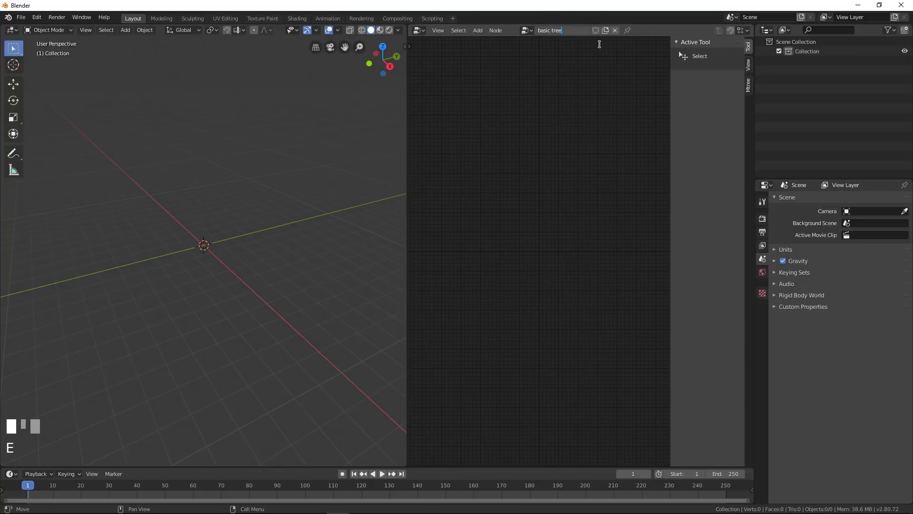
pyautogui.press('Return')
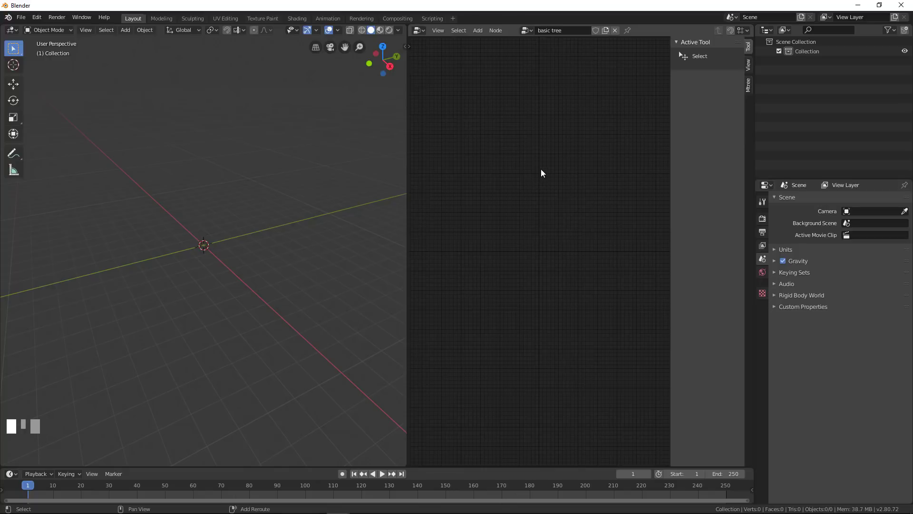
# Step: Add a Trunk Node to the basic tree node graph and place it on the canvas
pyautogui.hotkey('shift', 'a')
pyautogui.moveTo(532, 185)
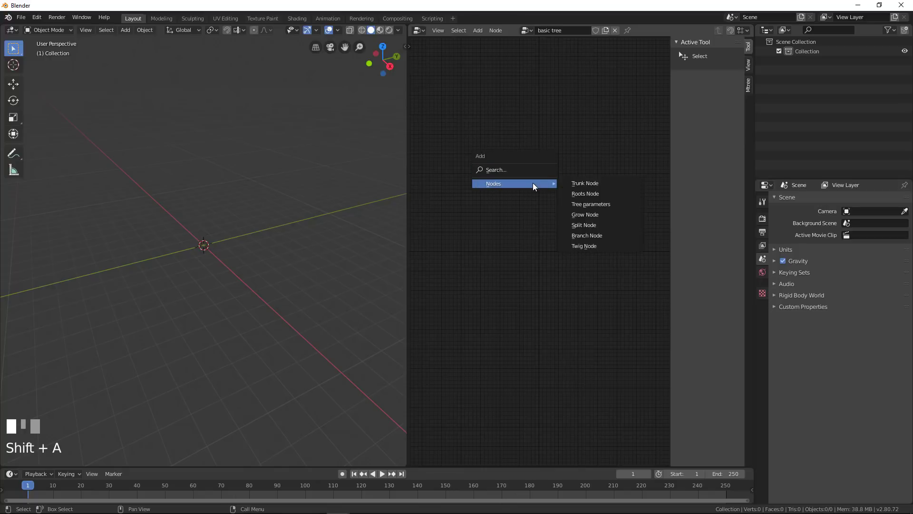
pyautogui.click(593, 183)
pyautogui.click(490, 185)
# Step: Add a Branch Node beside the Trunk Node and connect the trunk's upper output to the branch input
pyautogui.moveTo(490, 184); pyautogui.dragTo(548, 234, button='middle')
pyautogui.scroll(1, 543, 261)
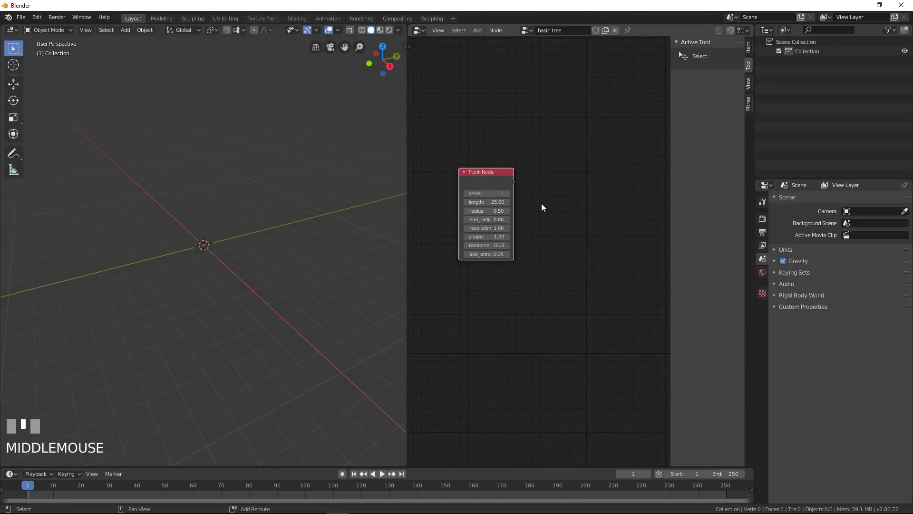
pyautogui.hotkey('shift', 'a')
pyautogui.moveTo(541, 204)
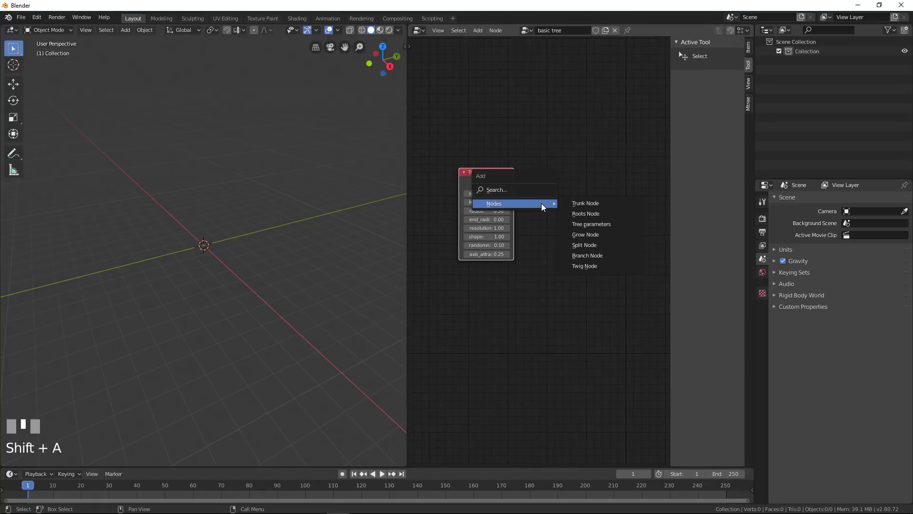
pyautogui.click(589, 255)
pyautogui.click(547, 156)
pyautogui.moveTo(514, 183); pyautogui.dragTo(552, 318)
# Step: Add a Tree parameters node and position it beside the Branch Node
pyautogui.moveTo(538, 291); pyautogui.dragTo(496, 188, button='middle')
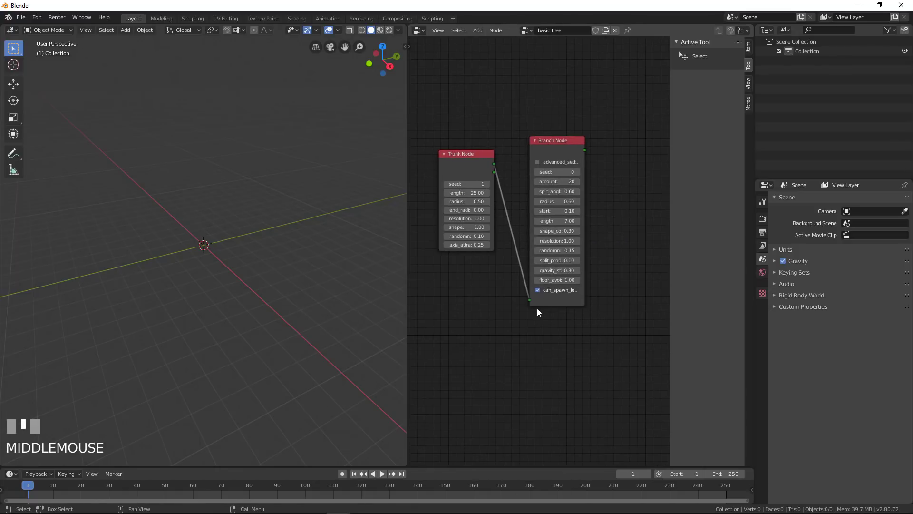
pyautogui.keyDown('ctrl'); pyautogui.moveTo(611, 205); pyautogui.dragTo(576, 218, button='middle'); pyautogui.keyUp('ctrl')
pyautogui.hotkey('shift', 'a')
pyautogui.moveTo(580, 215)
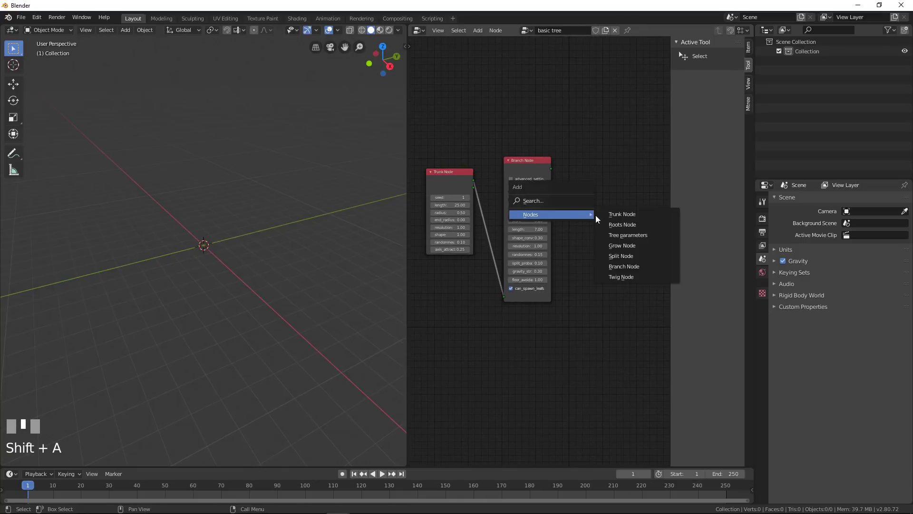
pyautogui.click(633, 237)
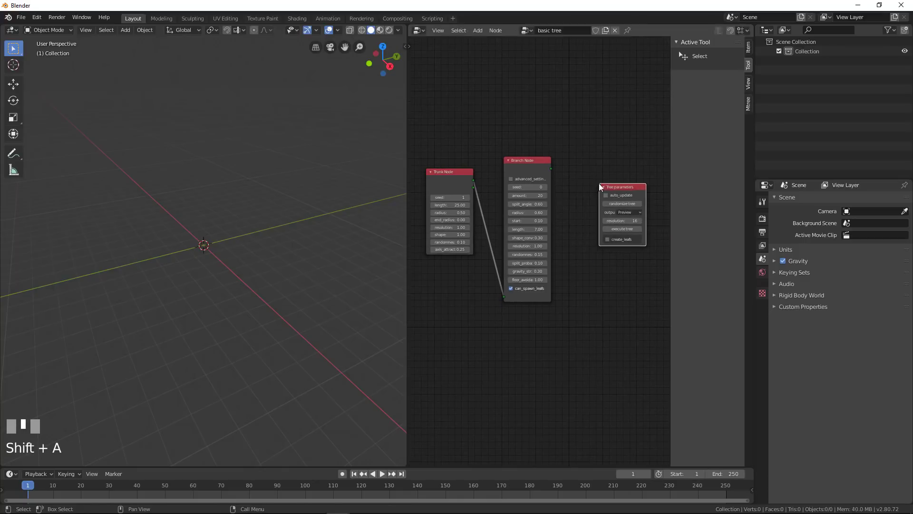
pyautogui.click(626, 242)
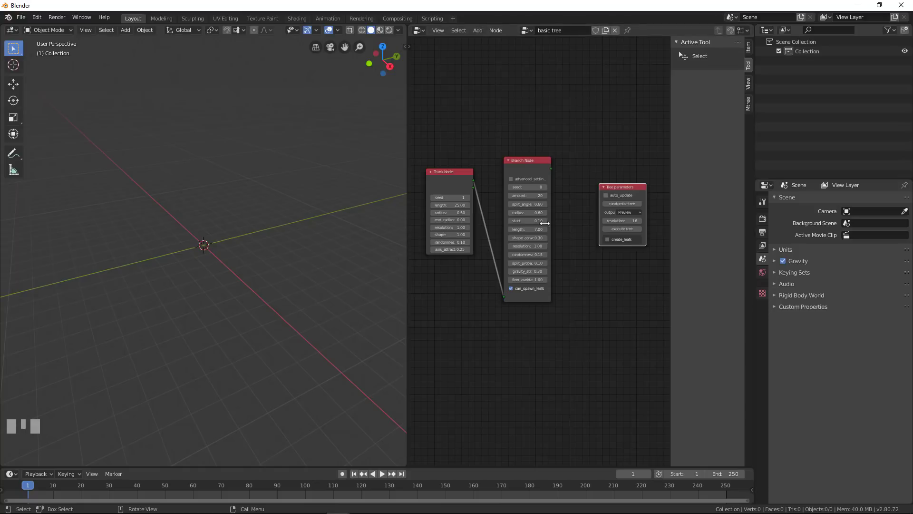
pyautogui.scroll(1, 622, 272)
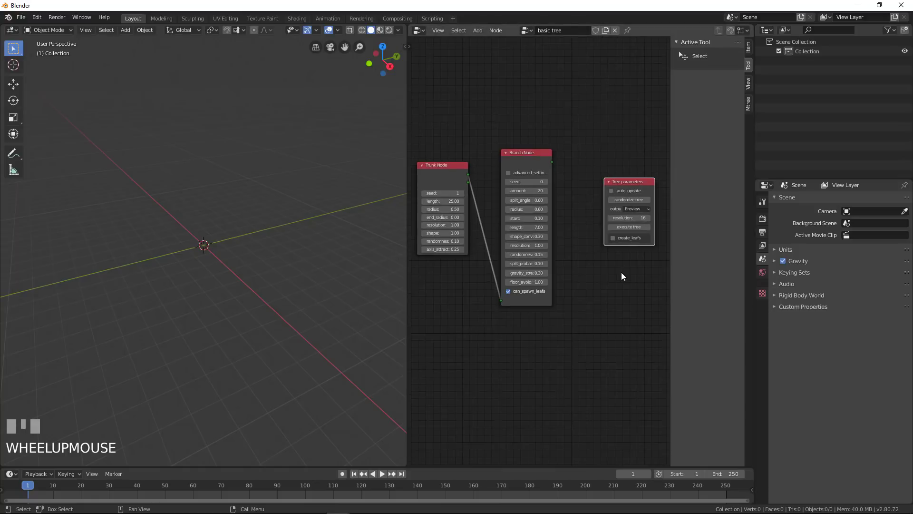
pyautogui.middleClick(621, 272)
pyautogui.moveTo(632, 190); pyautogui.dragTo(617, 192)
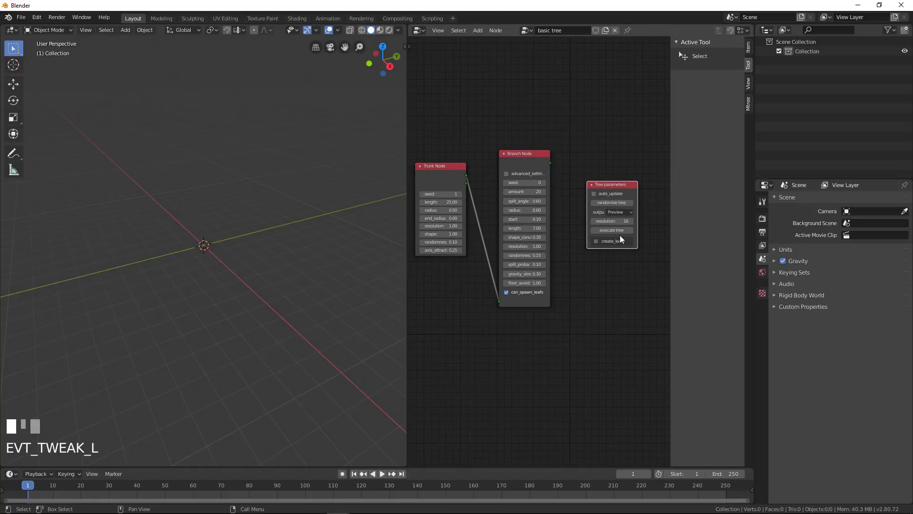
# Step: Execute the tree from the Tree parameters node and inspect the generated tree in the 3D viewport
pyautogui.click(619, 230)
pyautogui.scroll(-4, 222, 238)
pyautogui.moveTo(222, 238); pyautogui.dragTo(169, 262, button='middle')
pyautogui.scroll(3, 187, 295)
pyautogui.keyDown('shift'); pyautogui.moveTo(187, 296); pyautogui.dragTo(271, 282, button='middle'); pyautogui.keyUp('shift')
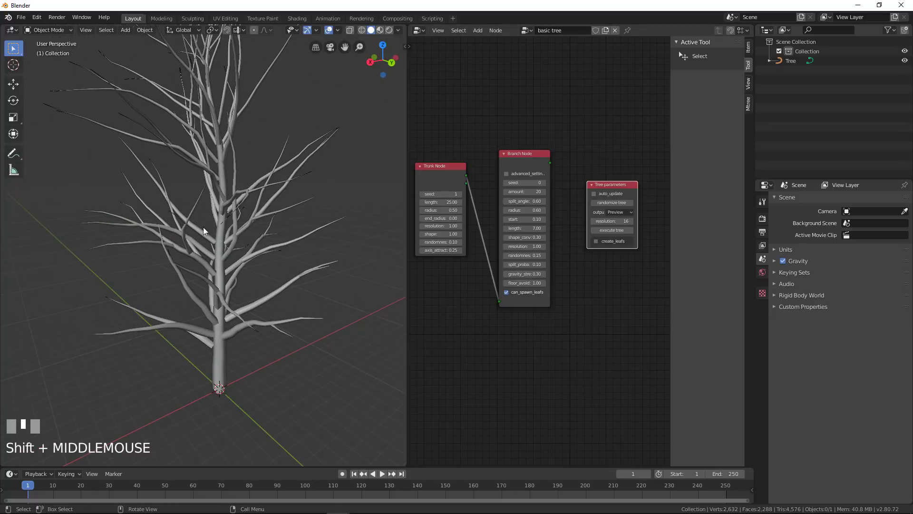
pyautogui.moveTo(204, 227); pyautogui.dragTo(262, 267, button='middle')
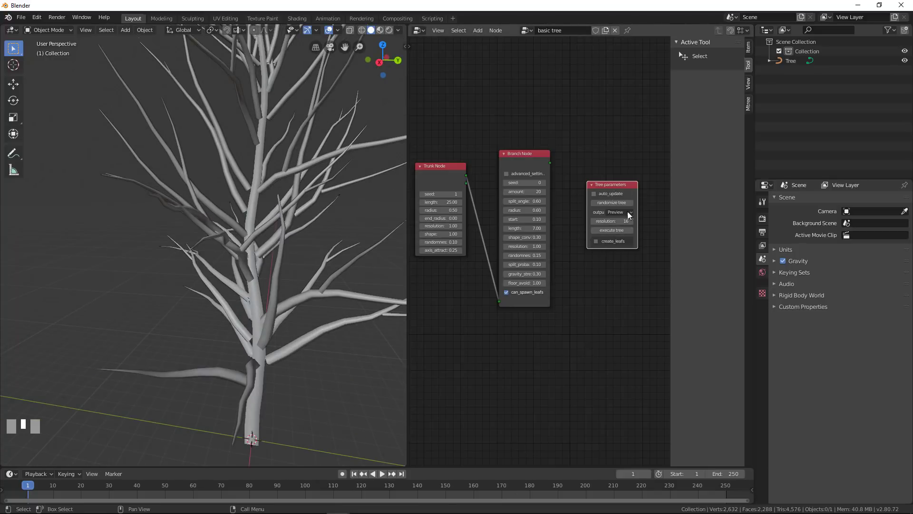
# Step: Randomize the tree to generate a variant, and delete both overlapping tree objects
pyautogui.scroll(1, 636, 258)
pyautogui.middleClick(610, 235)
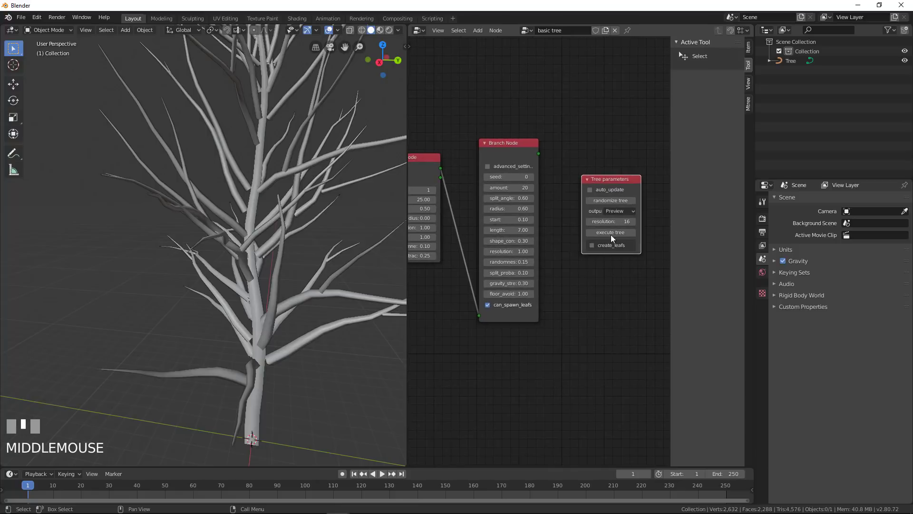
pyautogui.click(618, 201)
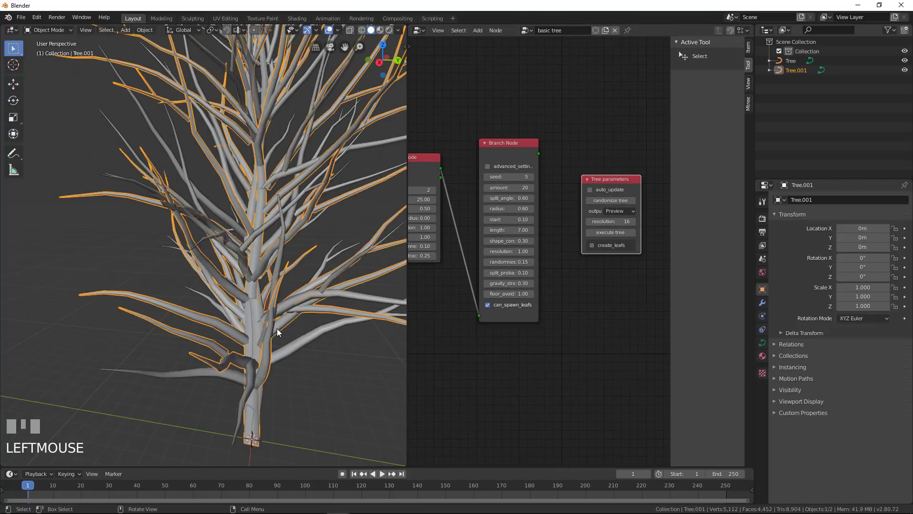
pyautogui.keyDown('shift'); pyautogui.click(287, 353); pyautogui.keyUp('shift')
pyautogui.press('x')
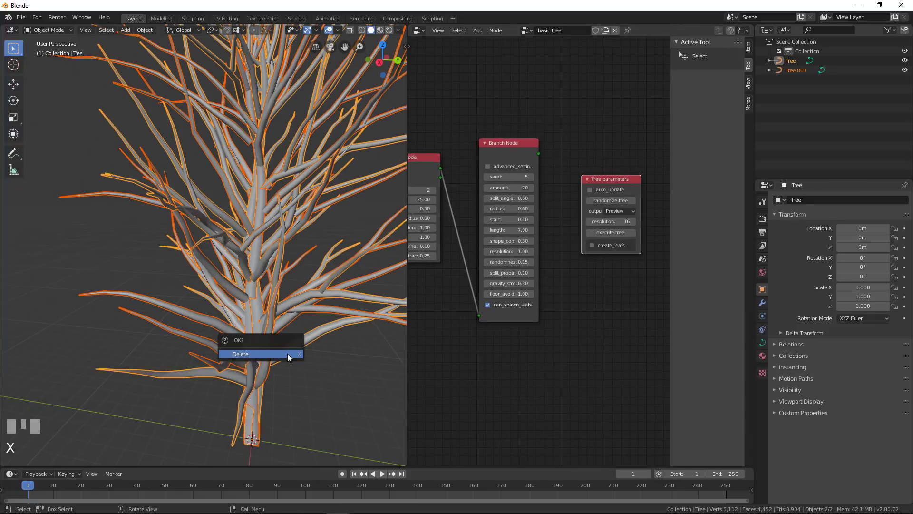
pyautogui.click(287, 353)
# Step: Generate a fresh randomized tree, select it, and randomize it repeatedly to produce different branch variations
pyautogui.click(626, 200)
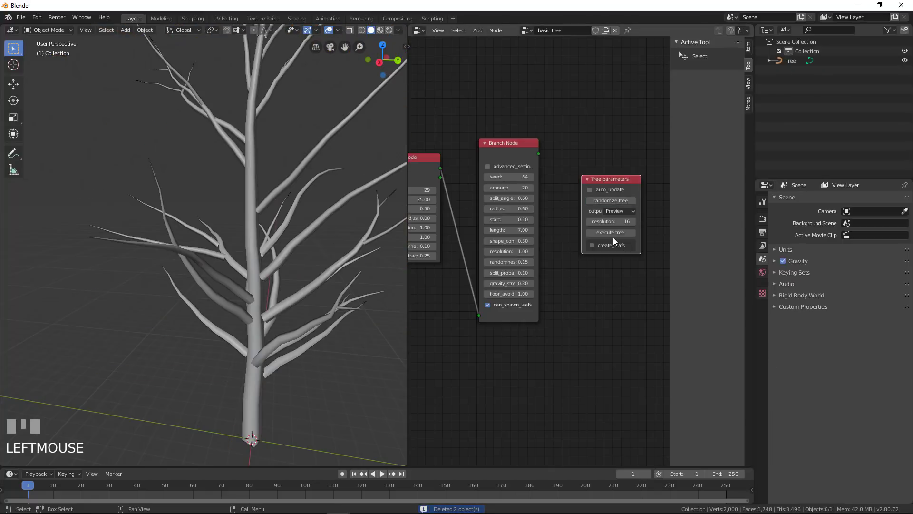
pyautogui.click(242, 279)
pyautogui.click(614, 204)
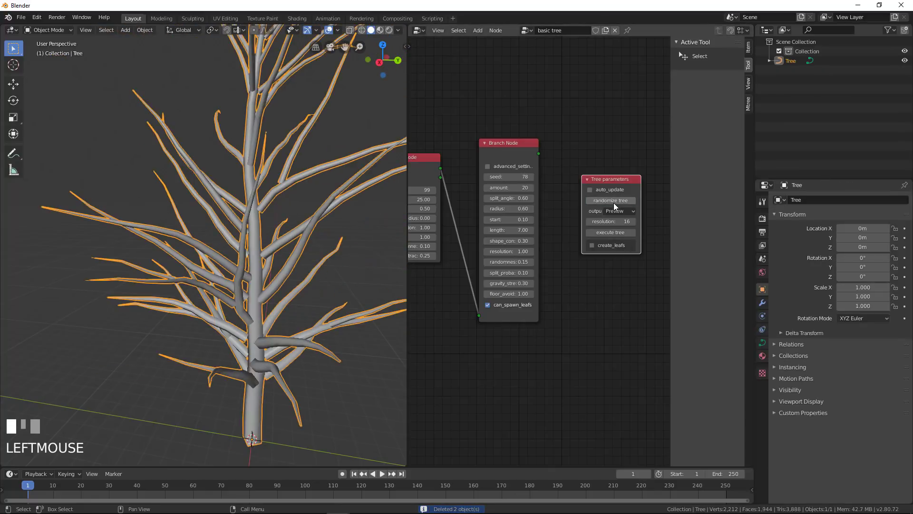
pyautogui.click(614, 203)
pyautogui.click(614, 203)
pyautogui.click(613, 203)
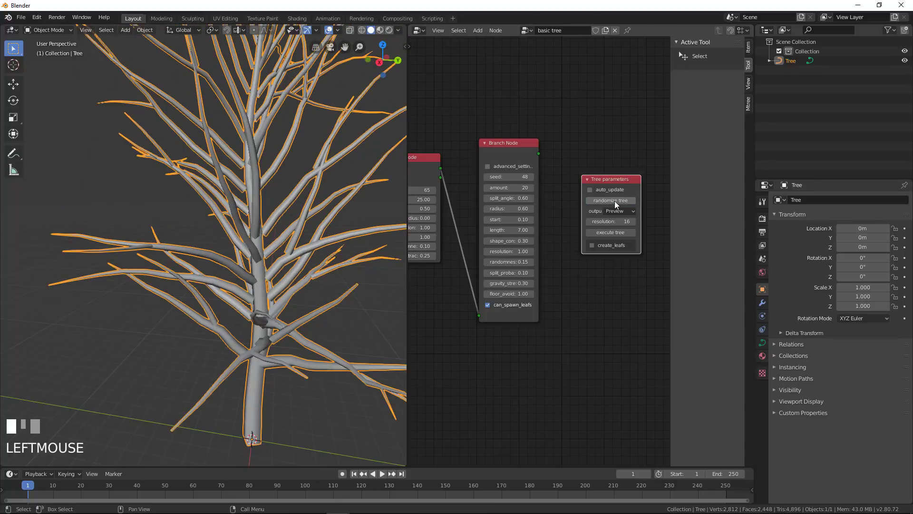
pyautogui.click(616, 200)
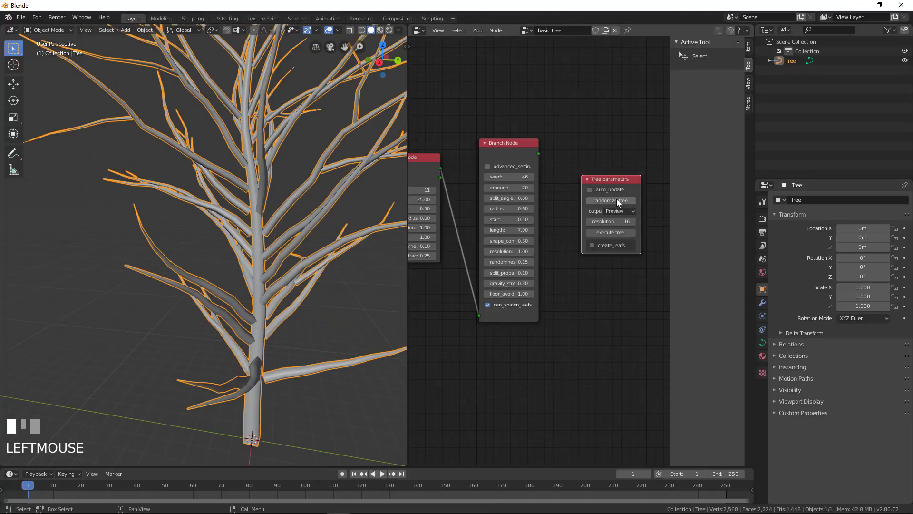
pyautogui.click(617, 200)
# Step: Examine the randomized tree from several sides and review the Trunk Node and Branch Node settings
pyautogui.scroll(-3, 337, 283)
pyautogui.moveTo(338, 283); pyautogui.dragTo(210, 276, button='middle')
pyautogui.scroll(-2, 216, 217)
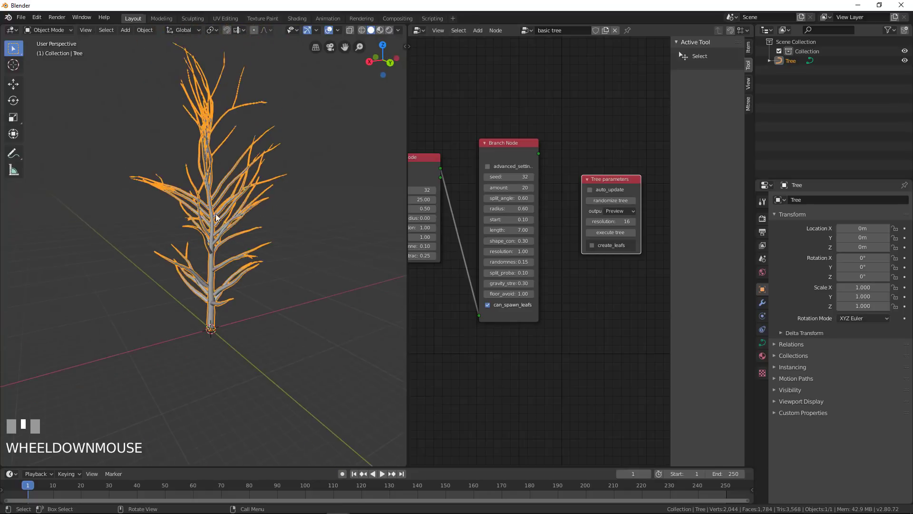
pyautogui.moveTo(216, 217); pyautogui.dragTo(276, 262, button='middle')
pyautogui.scroll(2, 257, 302)
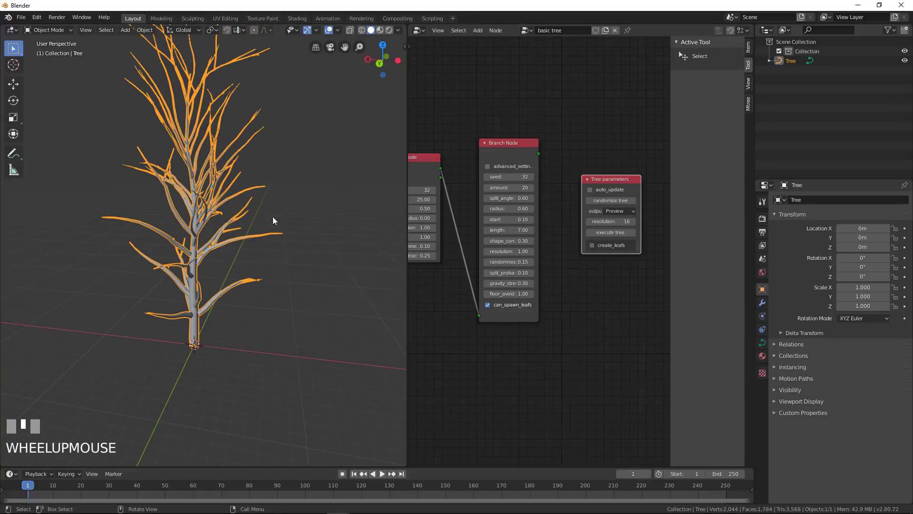
pyautogui.moveTo(569, 255); pyautogui.dragTo(586, 253, button='middle')
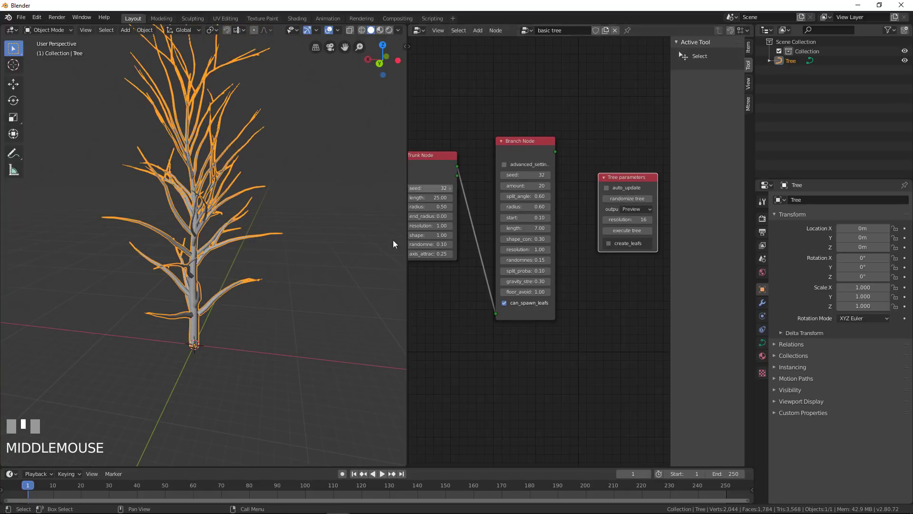
pyautogui.moveTo(459, 266); pyautogui.dragTo(483, 275, button='middle')
pyautogui.scroll(1, 485, 278)
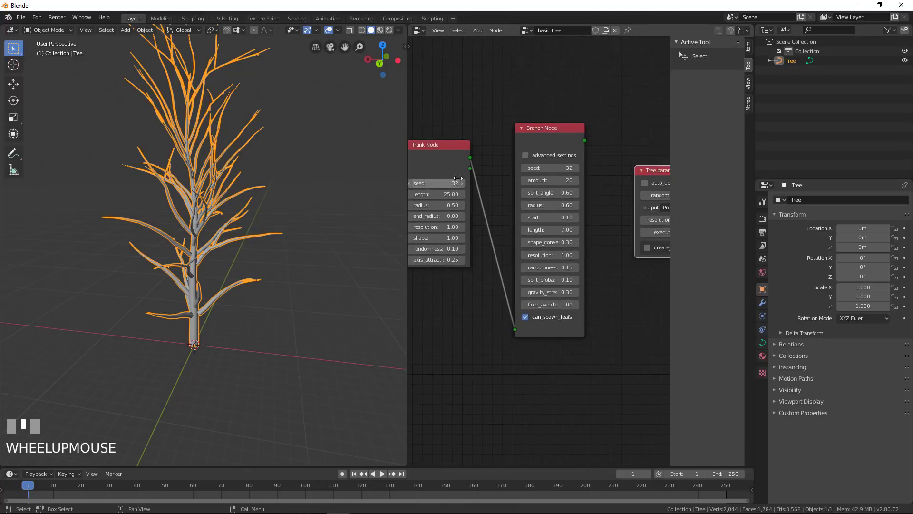
pyautogui.scroll(-1, 522, 261)
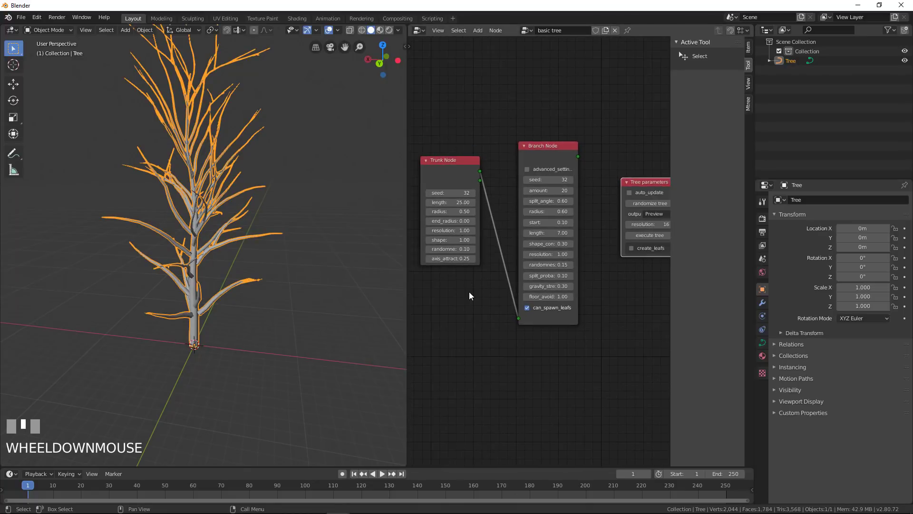
pyautogui.scroll(2, 466, 291)
pyautogui.moveTo(458, 269); pyautogui.dragTo(478, 278, button='middle')
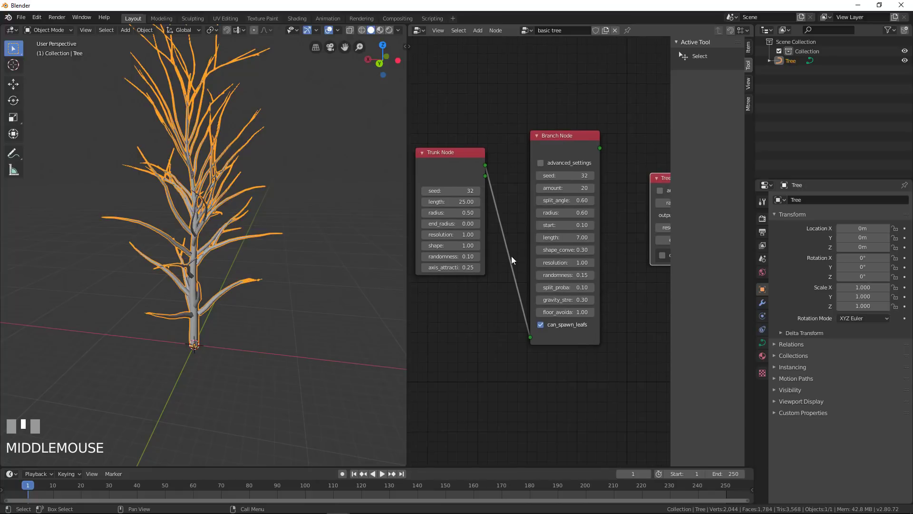
pyautogui.moveTo(220, 264); pyautogui.dragTo(208, 307, button='middle')
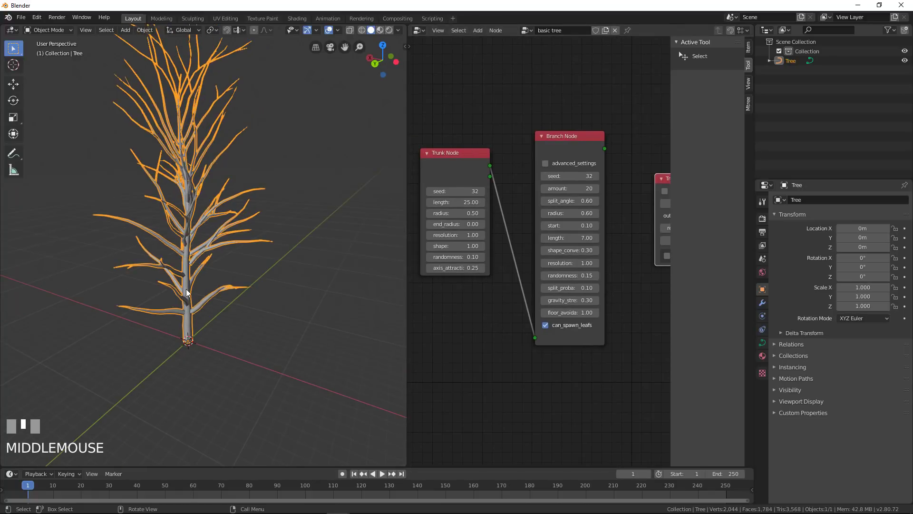
pyautogui.moveTo(197, 277); pyautogui.dragTo(138, 233, button='middle')
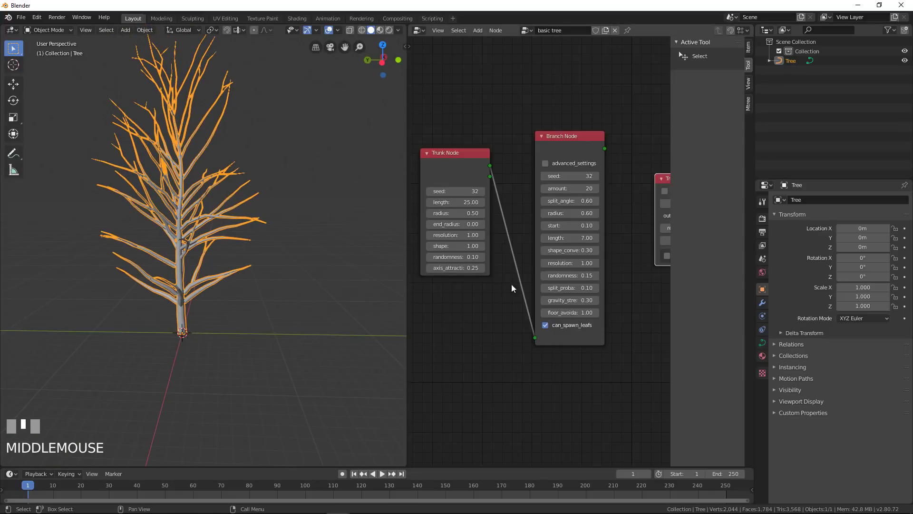
# Step: Set the Trunk Node's length to 15, execute the tree, and view the shorter result
pyautogui.scroll(1, 507, 304)
pyautogui.moveTo(508, 305); pyautogui.dragTo(518, 307, button='middle')
pyautogui.click(474, 212)
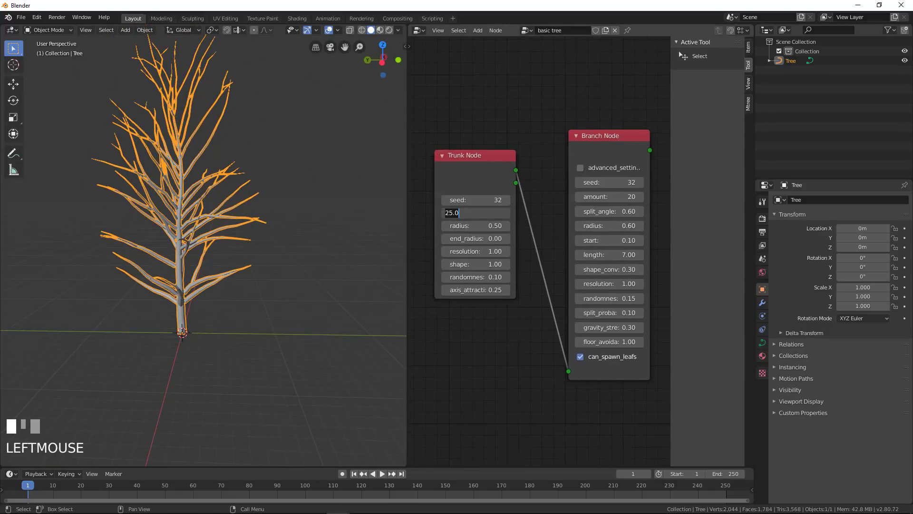
pyautogui.write('15')
pyautogui.press('Return')
pyautogui.scroll(-1, 511, 318)
pyautogui.moveTo(512, 318); pyautogui.dragTo(467, 314, button='middle')
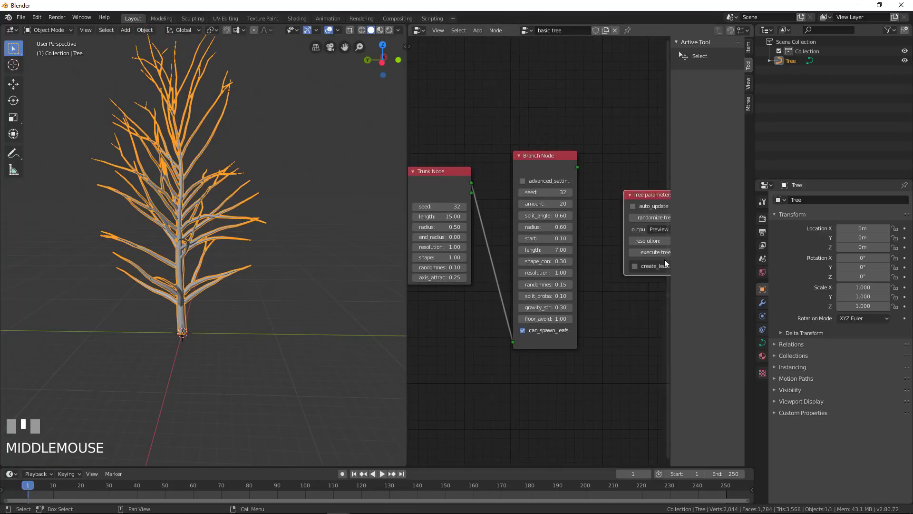
pyautogui.click(646, 252)
pyautogui.scroll(2, 378, 309)
pyautogui.moveTo(377, 309); pyautogui.dragTo(182, 245, button='middle')
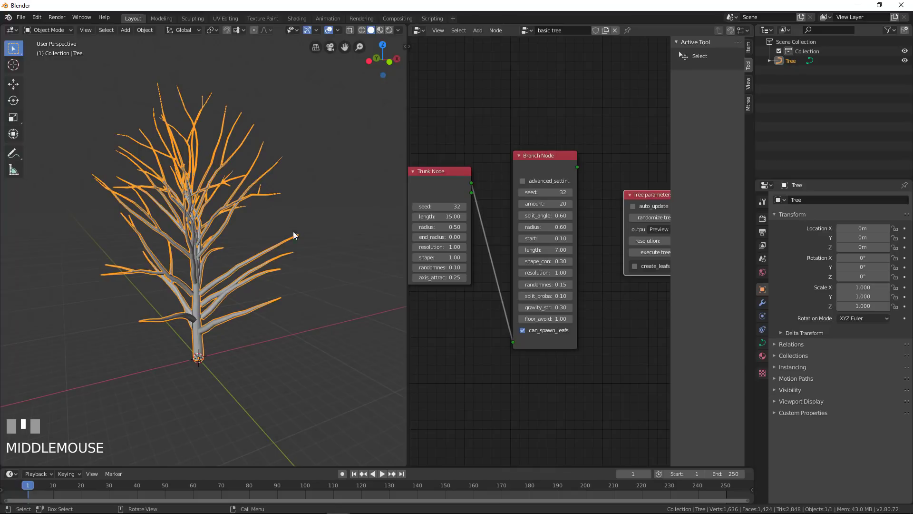
# Step: Set the Trunk Node's length to 20 and execute the tree
pyautogui.click(451, 216)
pyautogui.write('20')
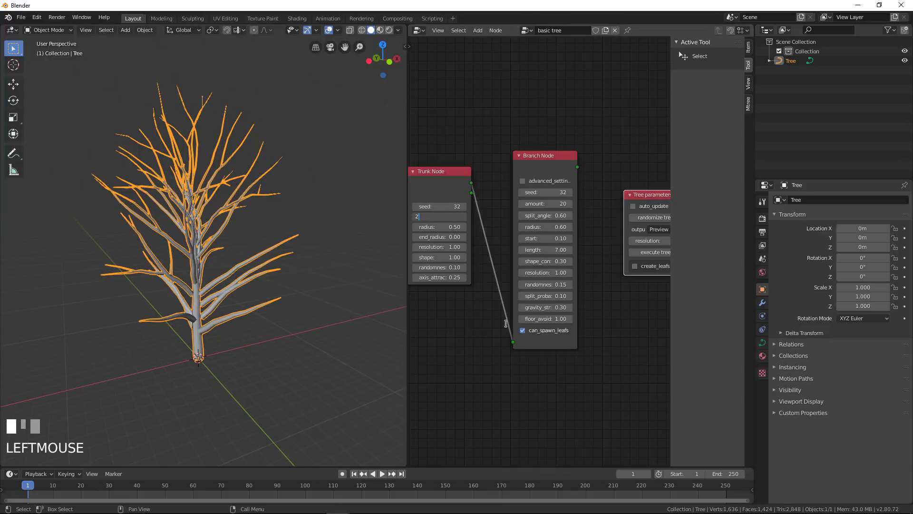
pyautogui.press('Return')
pyautogui.scroll(-1, 604, 290)
pyautogui.moveTo(628, 248); pyautogui.dragTo(639, 225, button='middle')
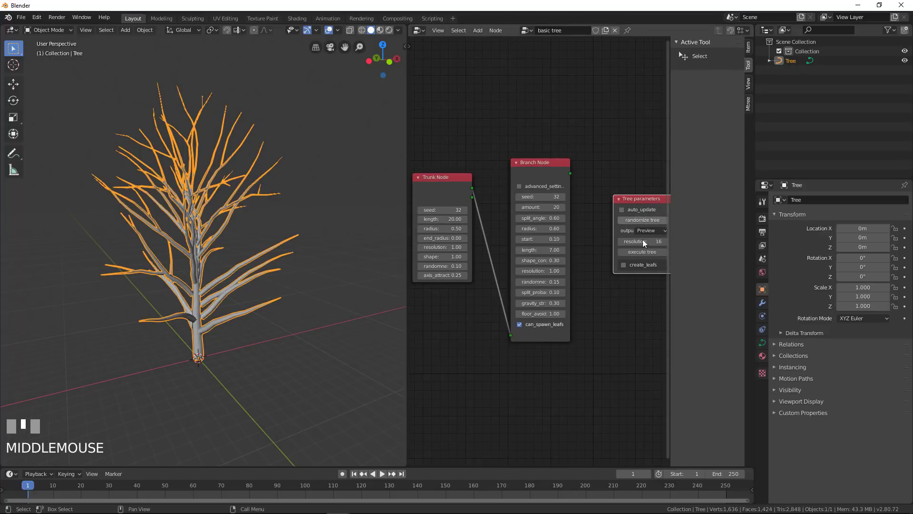
pyautogui.click(643, 253)
# Step: Set the Trunk Node's radius to 0.6, execute the tree, and check the trunk's thickness
pyautogui.scroll(1, 424, 302)
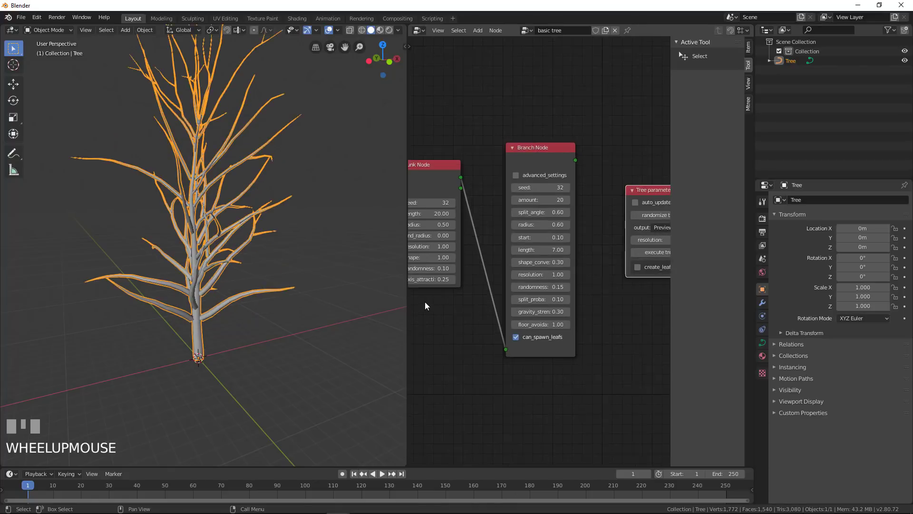
pyautogui.moveTo(424, 302); pyautogui.dragTo(479, 295, button='middle')
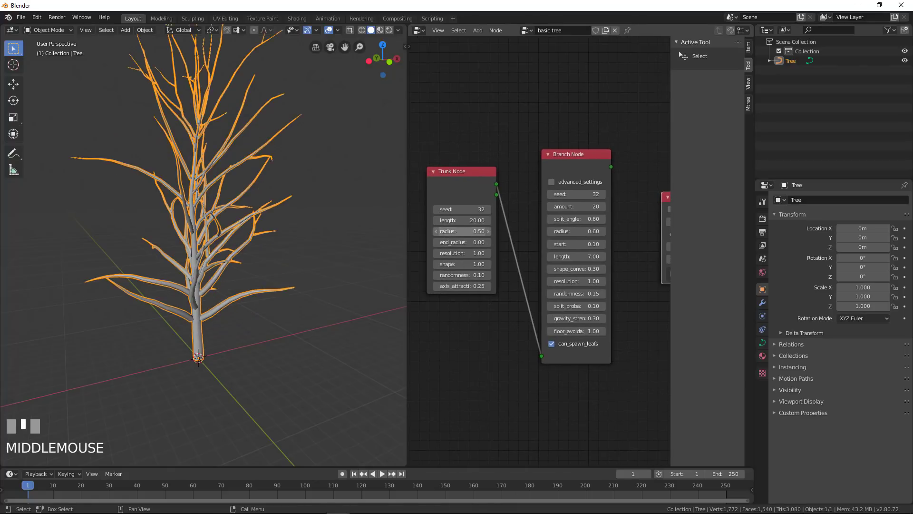
pyautogui.click(462, 231)
pyautogui.write('0.6')
pyautogui.press('Return')
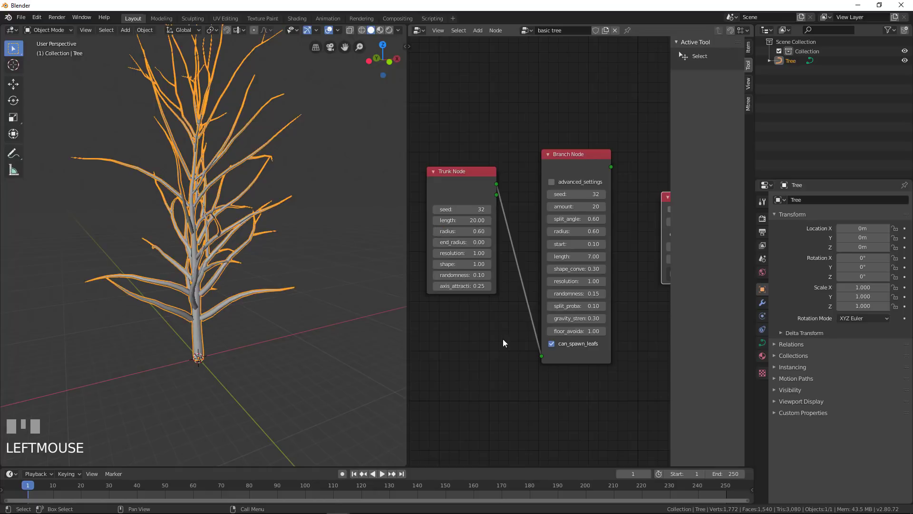
pyautogui.scroll(-1, 503, 338)
pyautogui.moveTo(562, 304); pyautogui.dragTo(506, 307, button='middle')
pyautogui.click(617, 257)
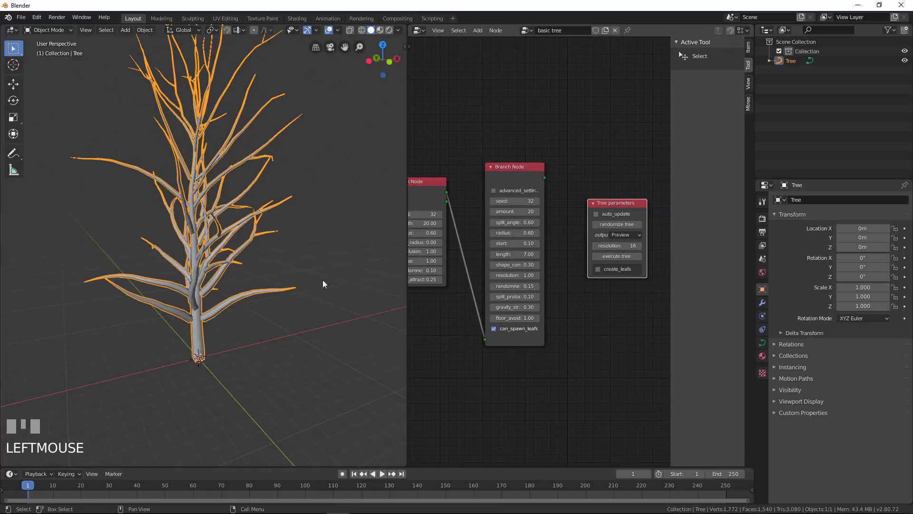
pyautogui.moveTo(323, 283); pyautogui.dragTo(218, 303, button='middle')
pyautogui.scroll(2, 200, 330)
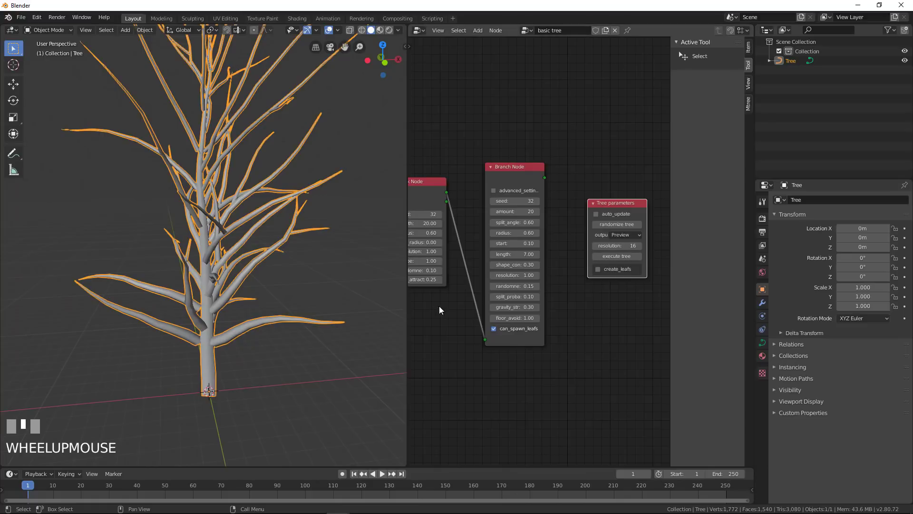
# Step: Set the Trunk Node's randomness to 0.25 and execute the tree
pyautogui.moveTo(438, 306); pyautogui.dragTo(494, 302, button='middle')
pyautogui.scroll(1, 481, 310)
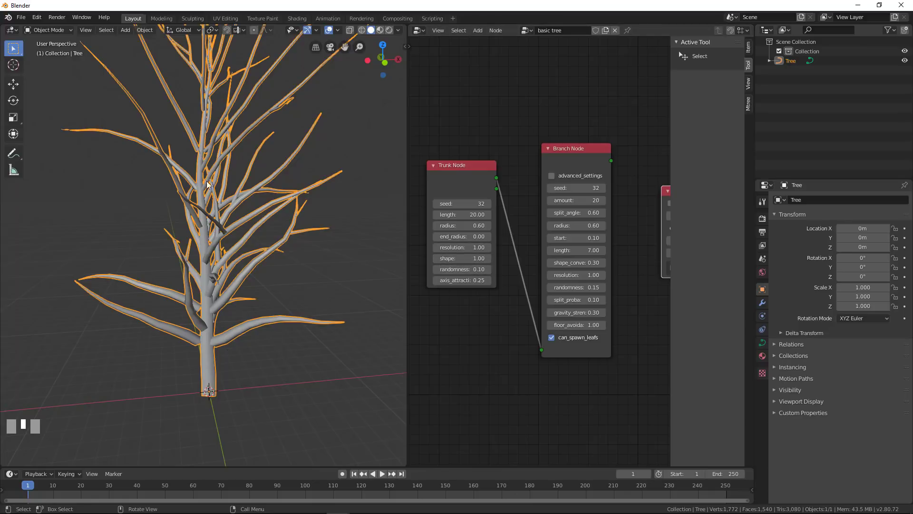
pyautogui.click(473, 267)
pyautogui.write('0.25')
pyautogui.press('Return')
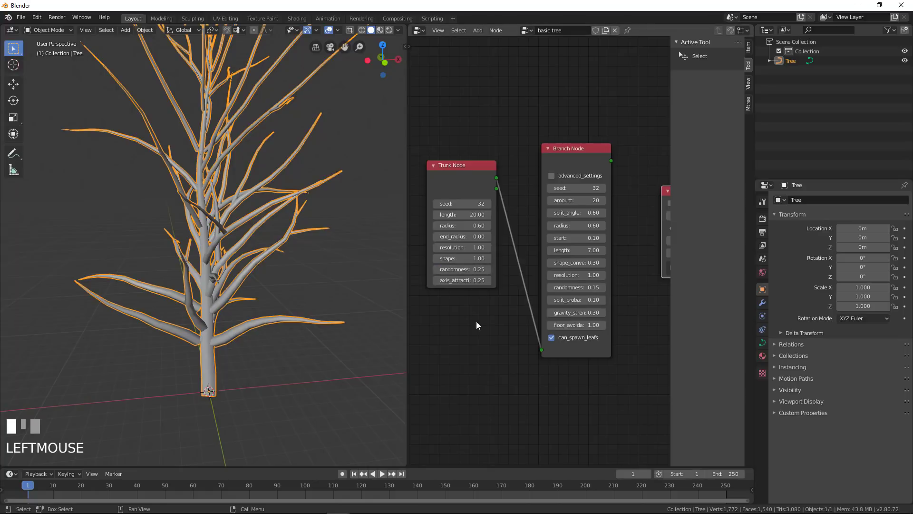
pyautogui.moveTo(477, 326); pyautogui.dragTo(521, 292, button='middle')
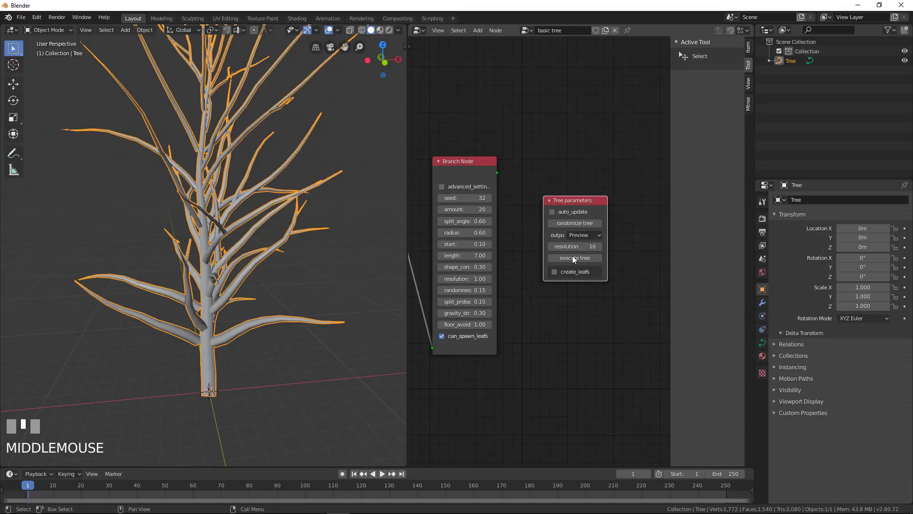
pyautogui.click(573, 257)
# Step: Examine the shape of the regenerated trunk from several sides, both close up and at full height
pyautogui.moveTo(250, 295); pyautogui.dragTo(158, 359, button='middle')
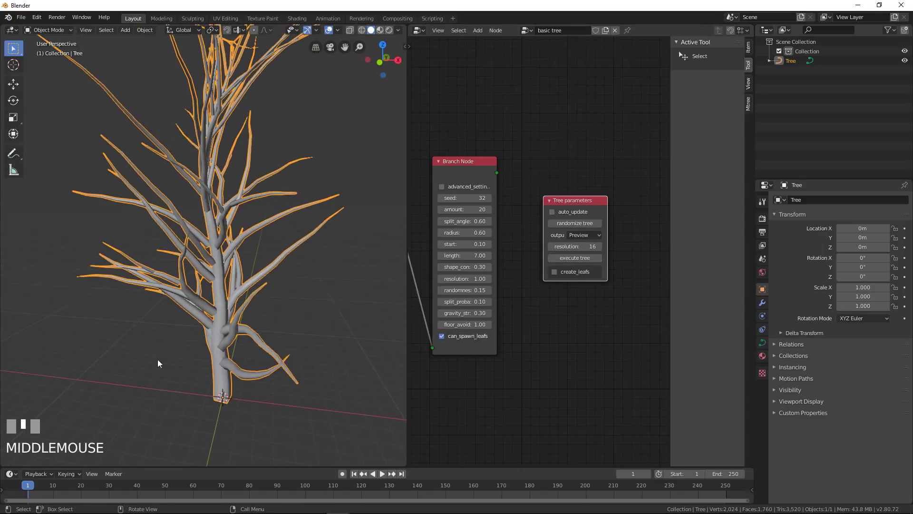
pyautogui.moveTo(162, 164); pyautogui.dragTo(218, 104, button='middle')
pyautogui.scroll(-2, 272, 174)
pyautogui.moveTo(273, 175); pyautogui.dragTo(250, 151, button='middle')
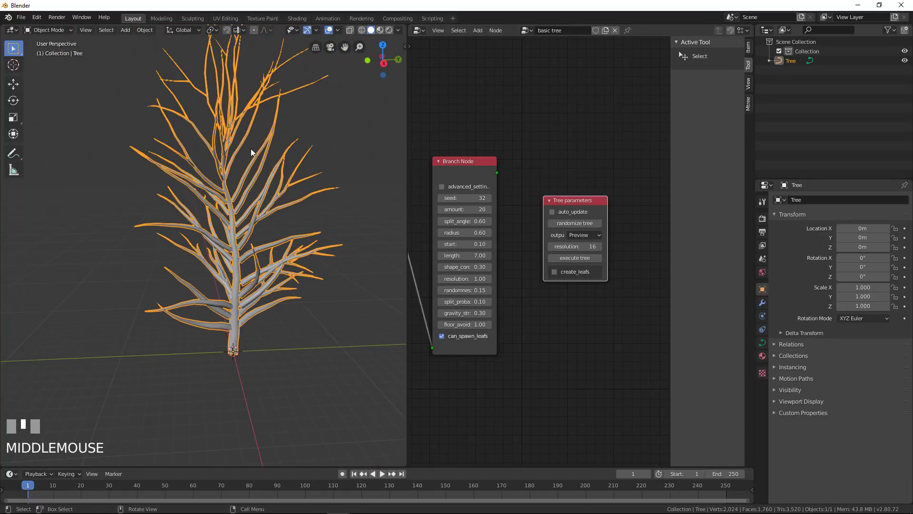
pyautogui.moveTo(227, 262); pyautogui.dragTo(271, 197, button='middle')
pyautogui.scroll(-1, 271, 197)
pyautogui.scroll(1, 230, 327)
pyautogui.scroll(1, 230, 327)
pyautogui.moveTo(230, 327); pyautogui.dragTo(259, 310, button='middle')
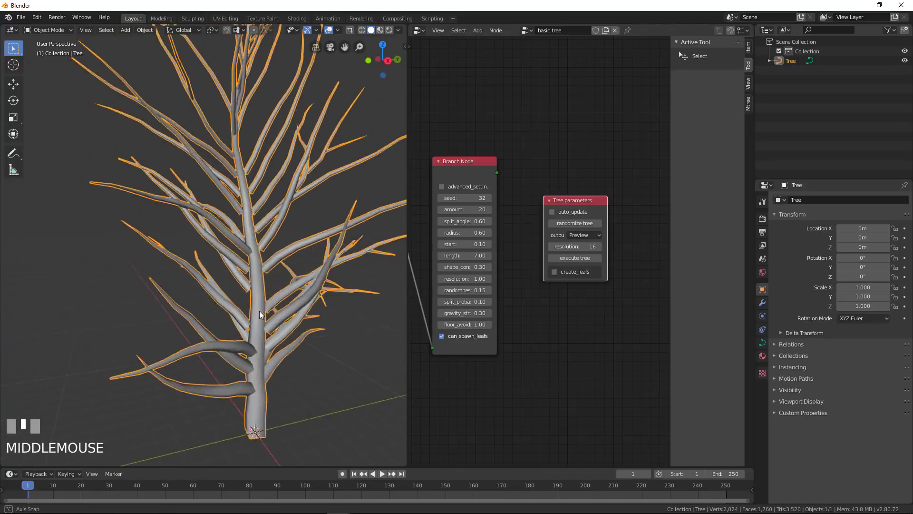
pyautogui.scroll(-1, 298, 238)
pyautogui.scroll(-1, 429, 244)
# Step: Raise the Trunk Node's axis attraction to 1.00, execute the tree, and check the trunk
pyautogui.moveTo(429, 244); pyautogui.dragTo(514, 250, button='middle')
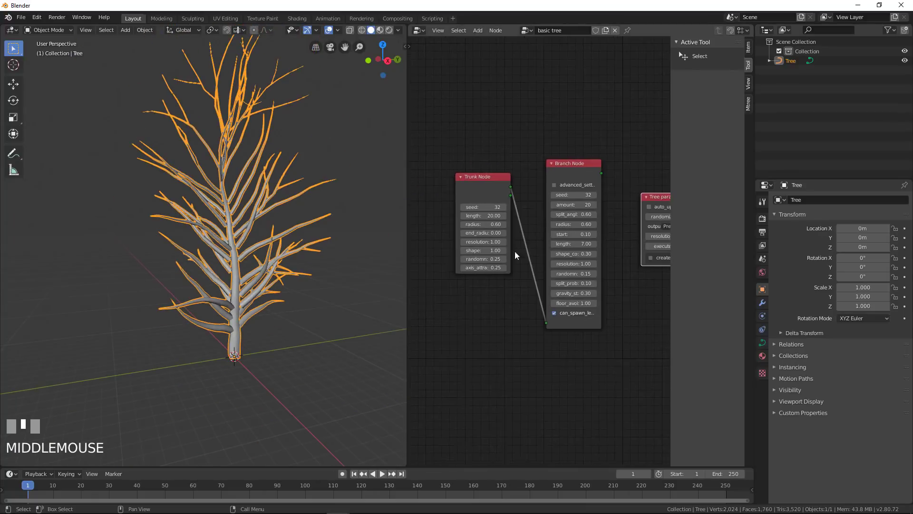
pyautogui.scroll(1, 499, 252)
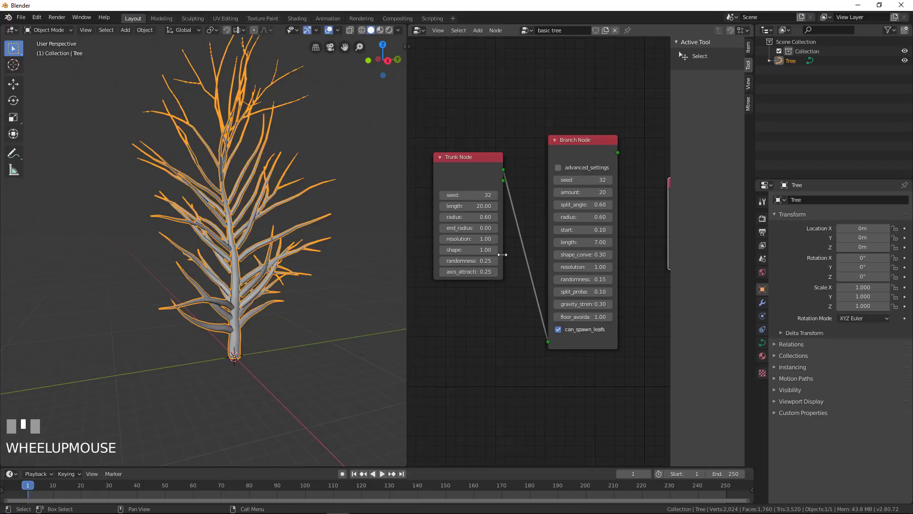
pyautogui.moveTo(503, 255); pyautogui.dragTo(483, 271)
pyautogui.keyDown('ctrl'); pyautogui.moveTo(489, 281); pyautogui.dragTo(457, 306, button='middle'); pyautogui.keyUp('ctrl')
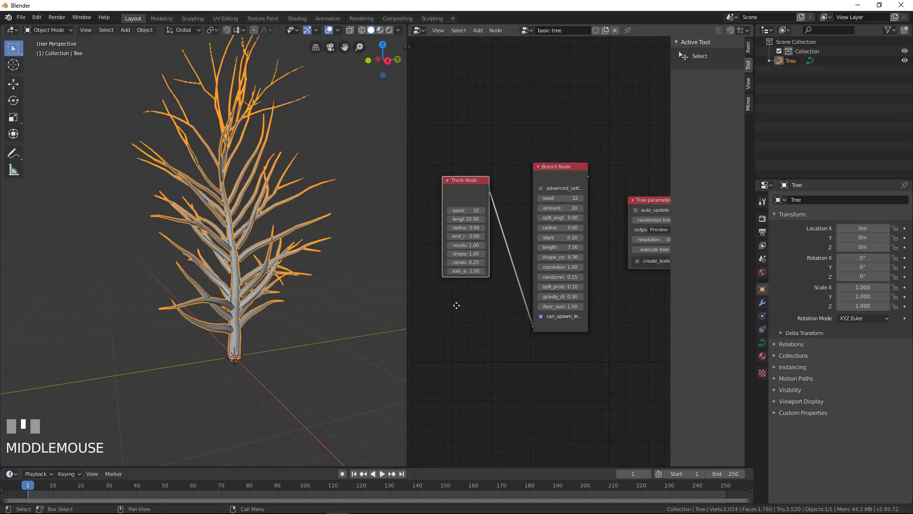
pyautogui.click(635, 253)
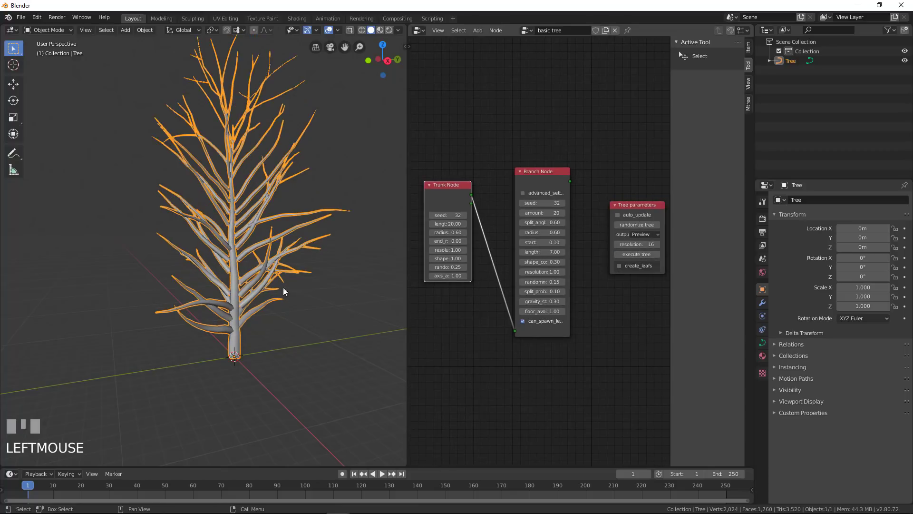
pyautogui.moveTo(284, 288); pyautogui.dragTo(249, 327, button='middle')
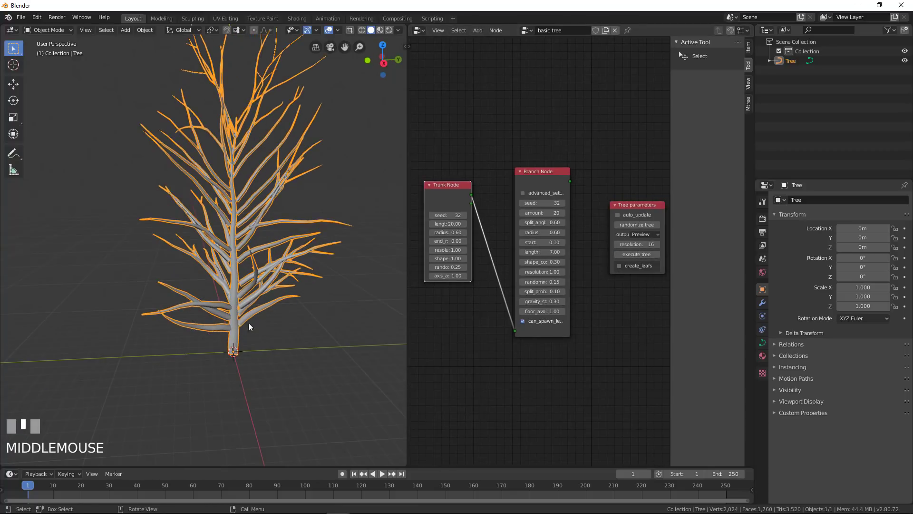
# Step: Lower the Trunk Node's axis attraction to 0.10, execute the tree, and look at the trunk from another side
pyautogui.click(460, 277)
pyautogui.click(468, 295)
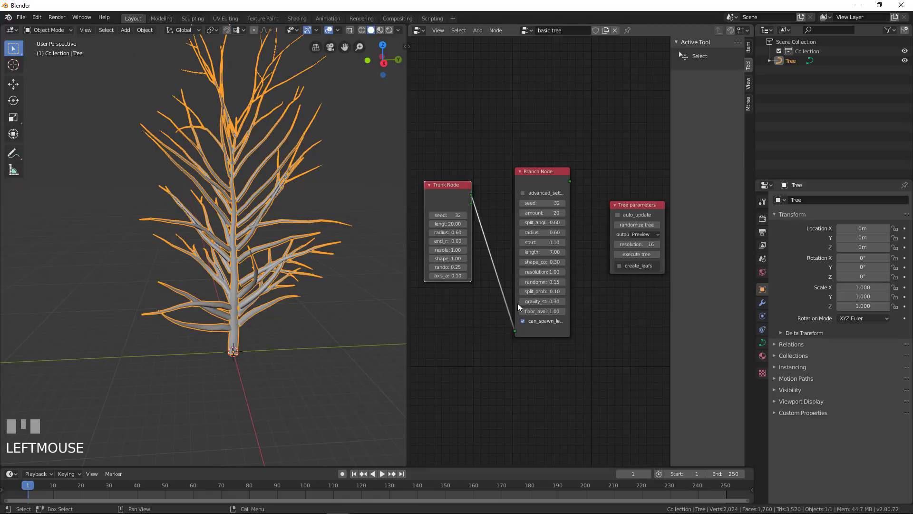
pyautogui.click(635, 253)
pyautogui.moveTo(228, 328); pyautogui.dragTo(143, 333, button='middle')
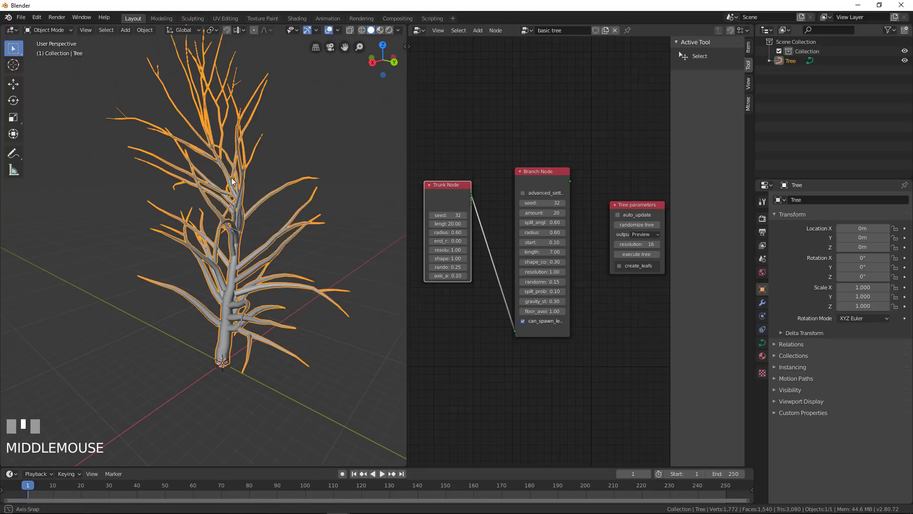
pyautogui.moveTo(232, 181); pyautogui.dragTo(266, 214, button='middle')
# Step: Set the Trunk Node's axis attraction to 0.5, execute the tree, and inspect the trunk
pyautogui.scroll(1, 505, 300)
pyautogui.click(465, 283)
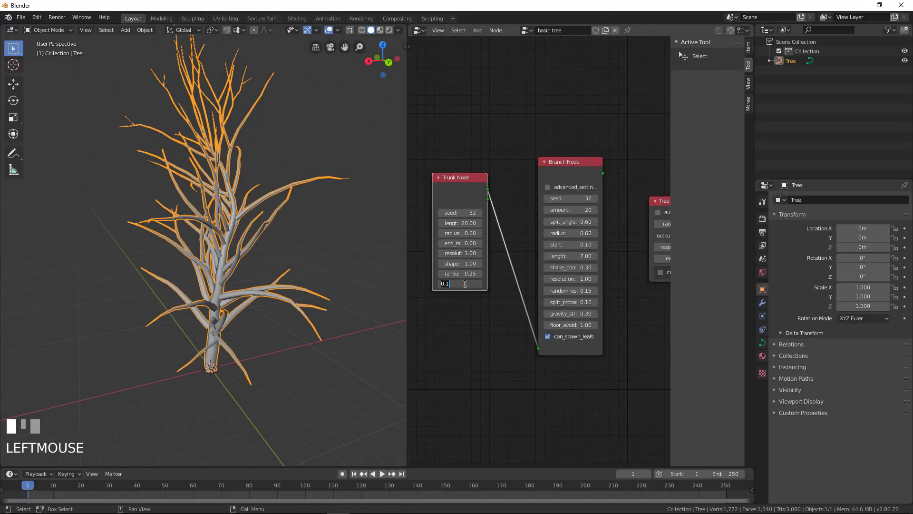
pyautogui.write('5')
pyautogui.press('Return')
pyautogui.scroll(-1, 515, 309)
pyautogui.moveTo(515, 309); pyautogui.dragTo(493, 306, button='middle')
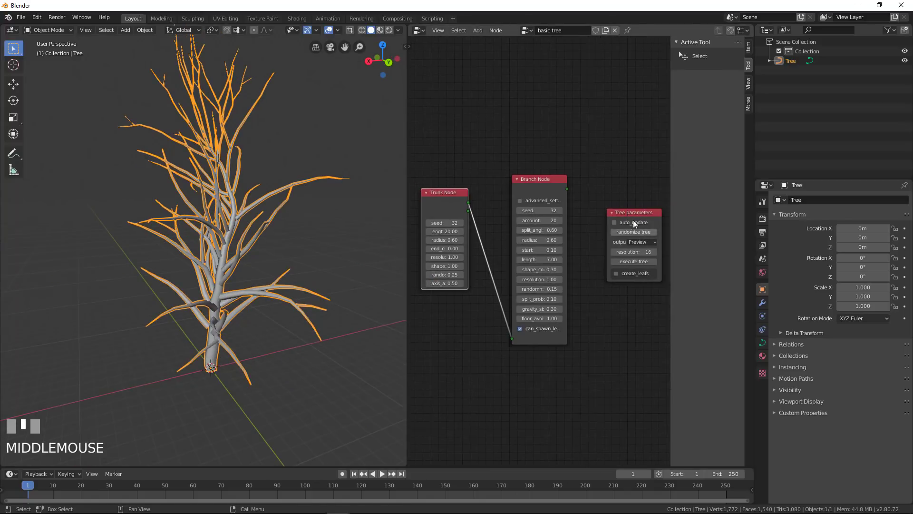
pyautogui.click(631, 261)
pyautogui.moveTo(224, 285); pyautogui.dragTo(230, 260, button='middle')
pyautogui.scroll(2, 218, 260)
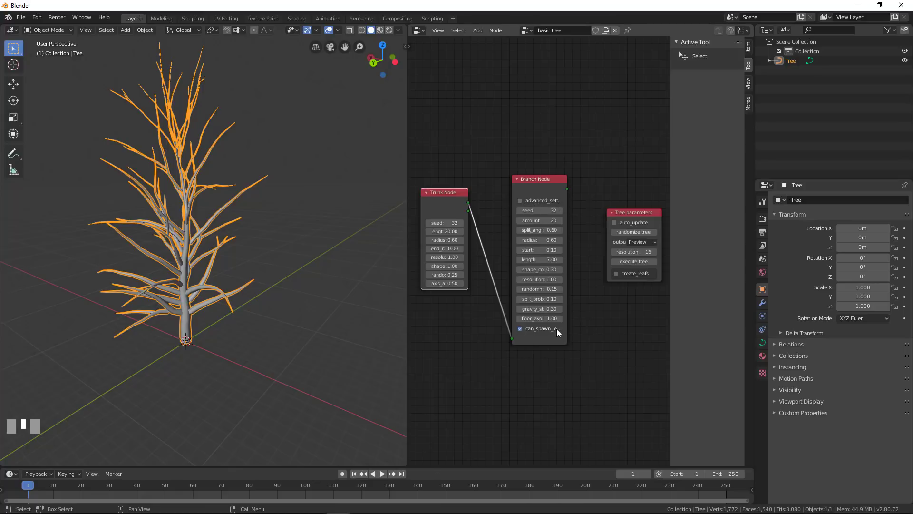
# Step: Compare Branch Node amounts of 10 and 20, executing the tree for each value and ending on 20
pyautogui.scroll(2, 528, 332)
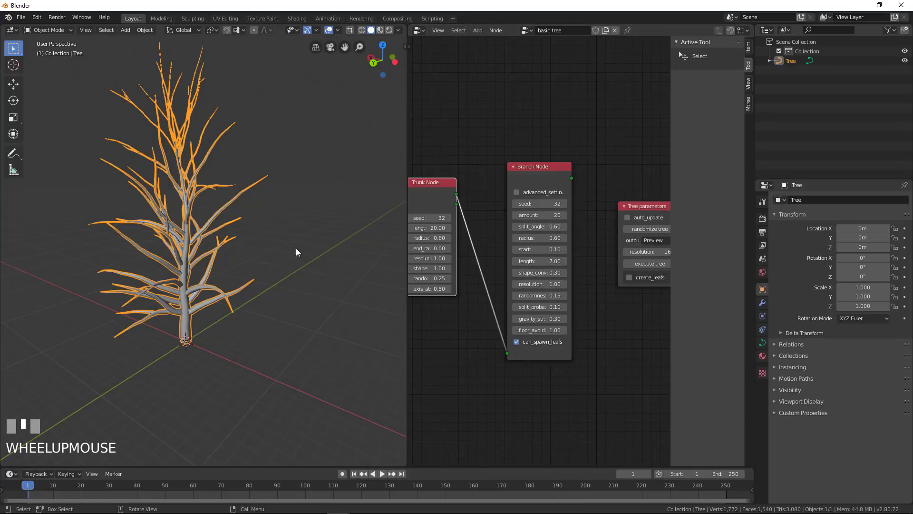
pyautogui.moveTo(189, 243); pyautogui.dragTo(210, 243, button='middle')
pyautogui.scroll(2, 198, 243)
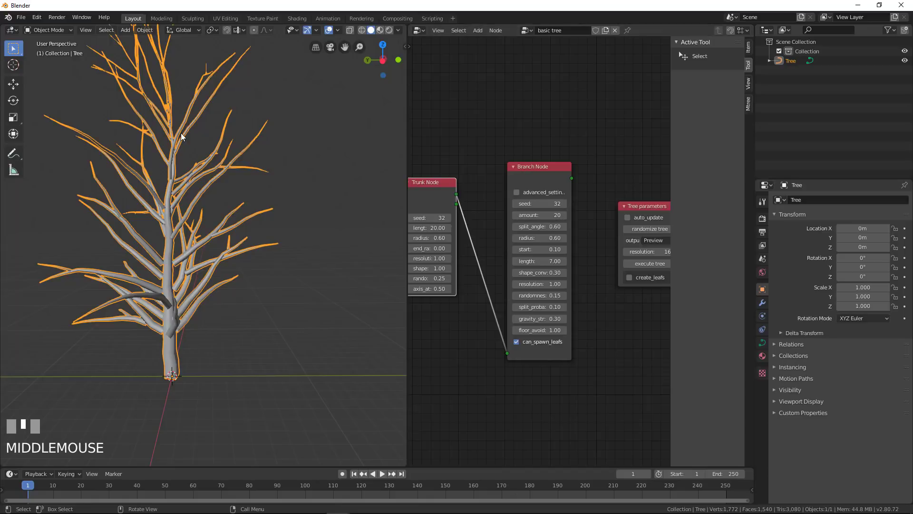
pyautogui.click(539, 215)
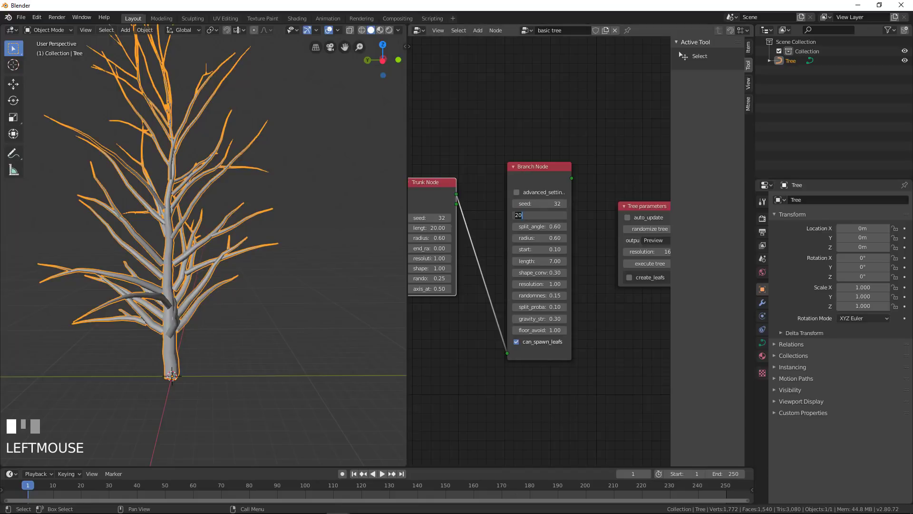
pyautogui.write('10')
pyautogui.click(603, 329)
pyautogui.click(639, 264)
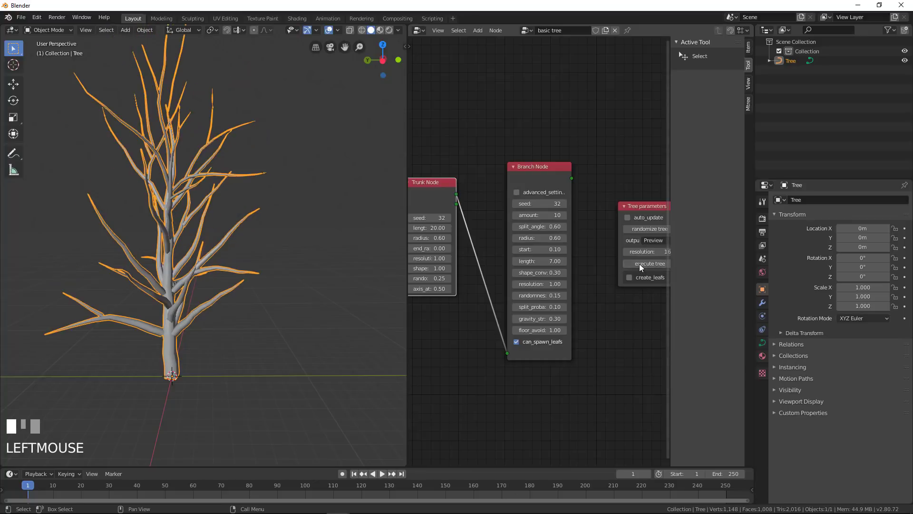
pyautogui.moveTo(558, 215); pyautogui.dragTo(568, 214)
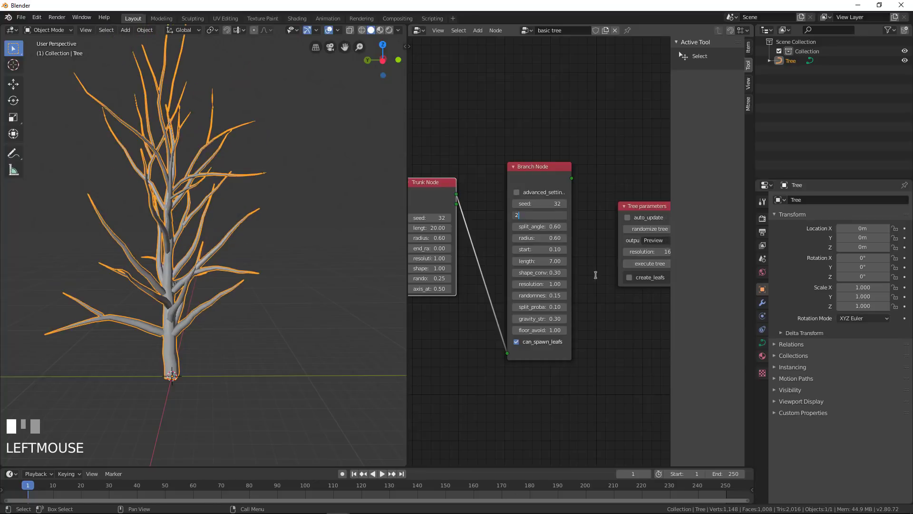
pyautogui.click(653, 264)
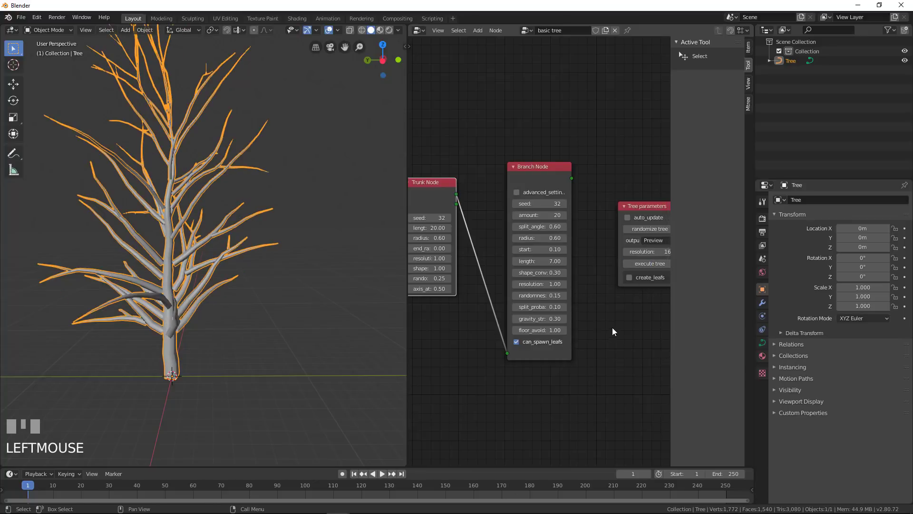
# Step: Set the Branch Node's split angle to 0.8 and execute the tree
pyautogui.moveTo(612, 332); pyautogui.dragTo(596, 329, button='middle')
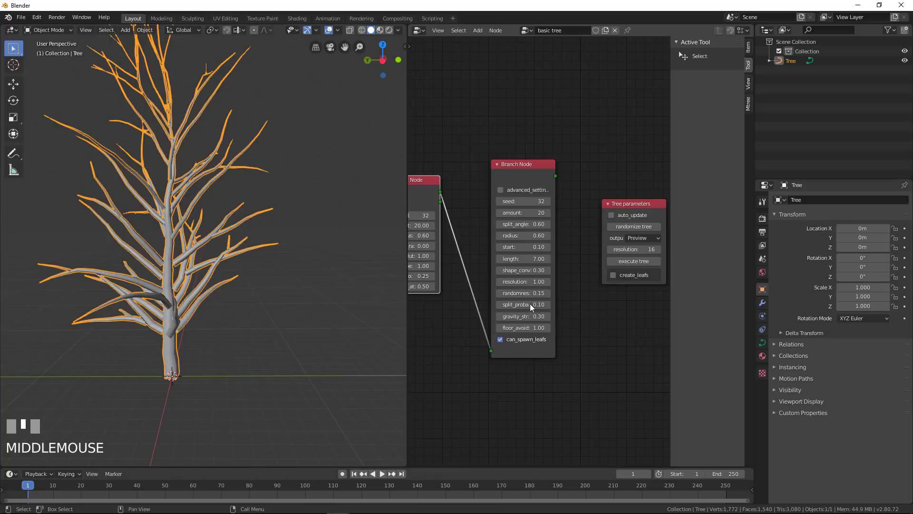
pyautogui.click(527, 224)
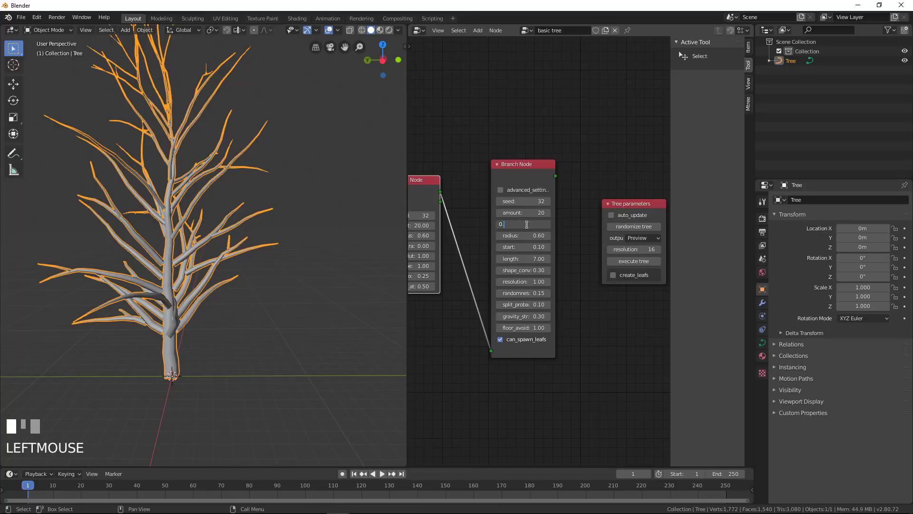
pyautogui.write('8')
pyautogui.press('Return')
pyautogui.click(641, 260)
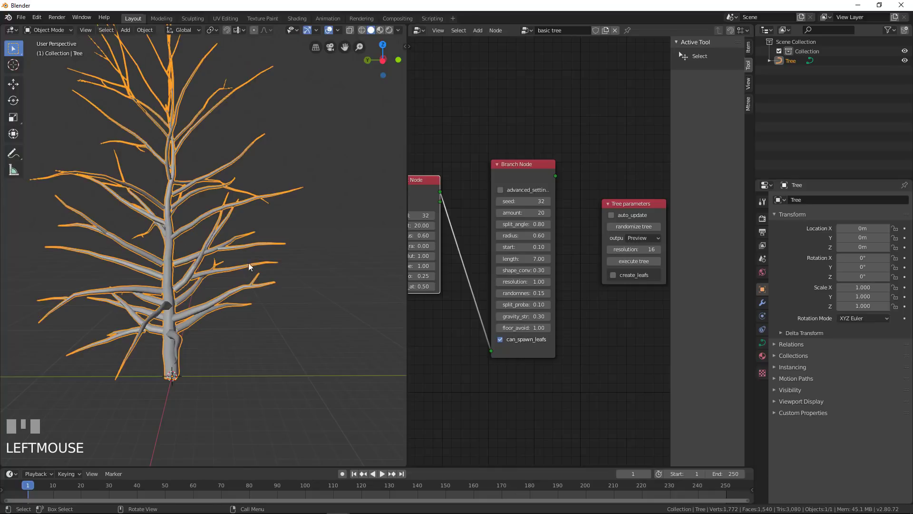
# Step: Set the Branch Node's split angle to 0.7, execute the tree, and view the result from another side
pyautogui.moveTo(248, 263); pyautogui.dragTo(159, 266, button='middle')
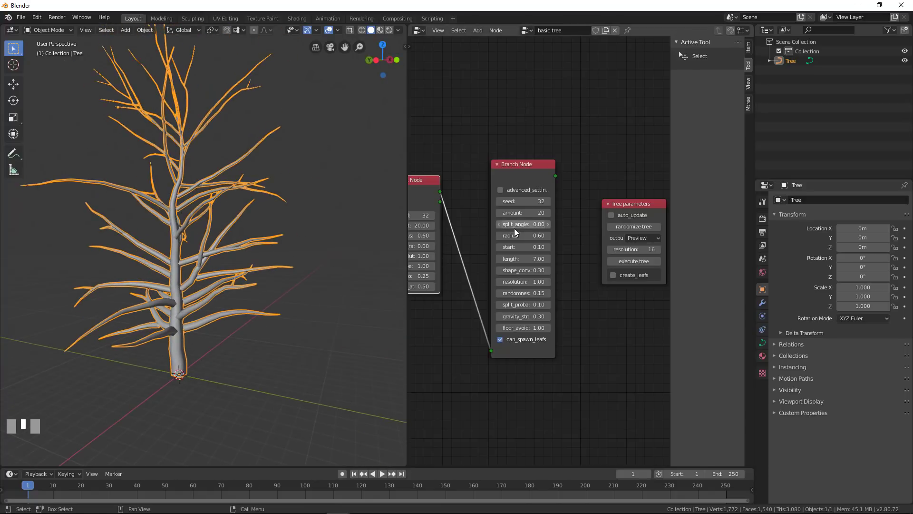
pyautogui.click(530, 224)
pyautogui.write('0.7')
pyautogui.press('Return')
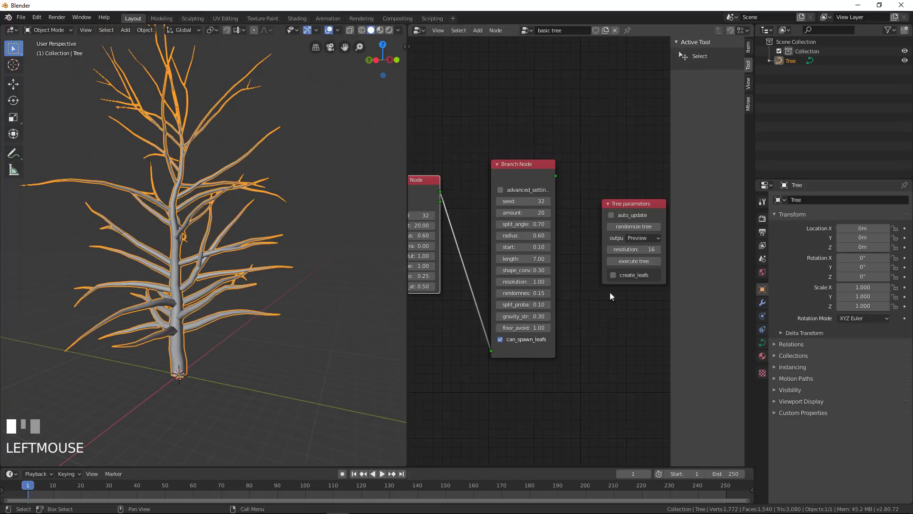
pyautogui.click(635, 261)
pyautogui.moveTo(190, 285)
pyautogui.mouseDown(button='middle')
pyautogui.moveTo(211, 295)
pyautogui.moveTo(189, 290)
pyautogui.mouseUp(button='middle')
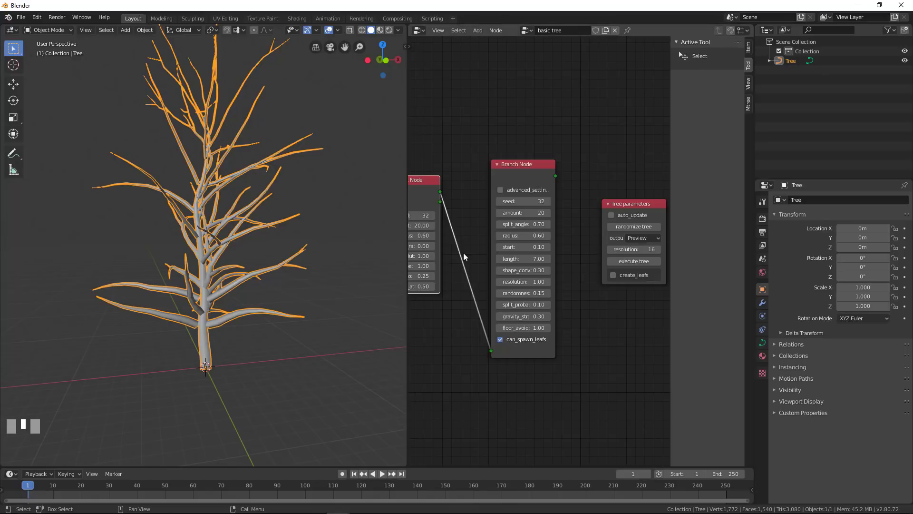
# Step: Set the Branch Node's length to 8 and execute the tree
pyautogui.click(527, 259)
pyautogui.write('8')
pyautogui.press('Return')
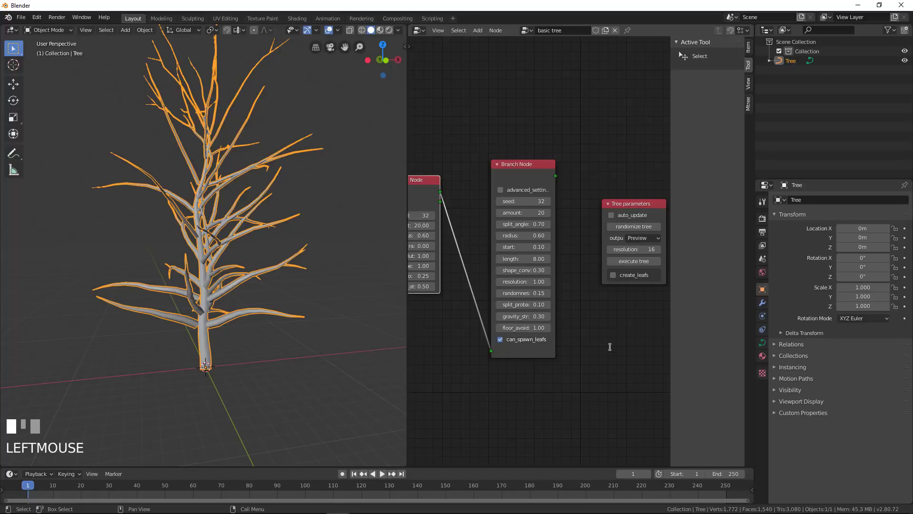
pyautogui.click(635, 261)
pyautogui.moveTo(260, 247); pyautogui.dragTo(311, 242, button='middle')
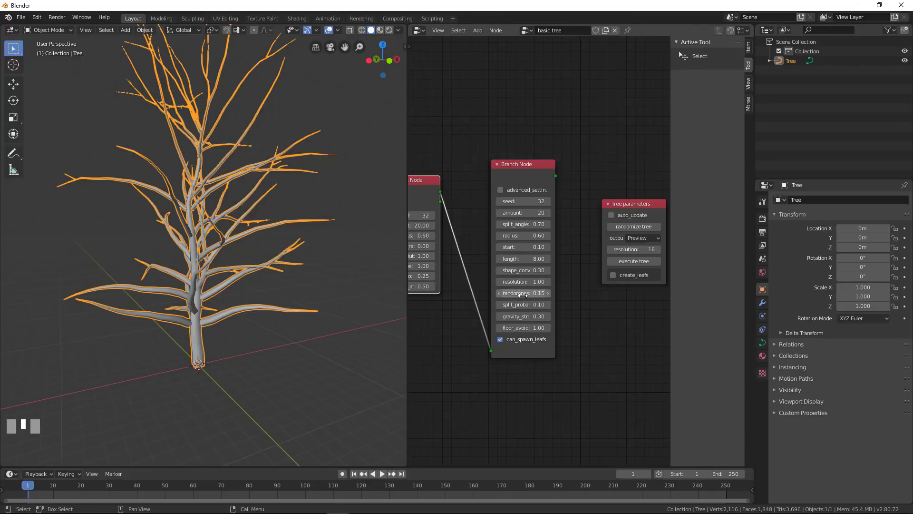
# Step: Try a Branch Node randomness of 0.5, execute the tree, and look at the branches
pyautogui.click(523, 294)
pyautogui.write('0')
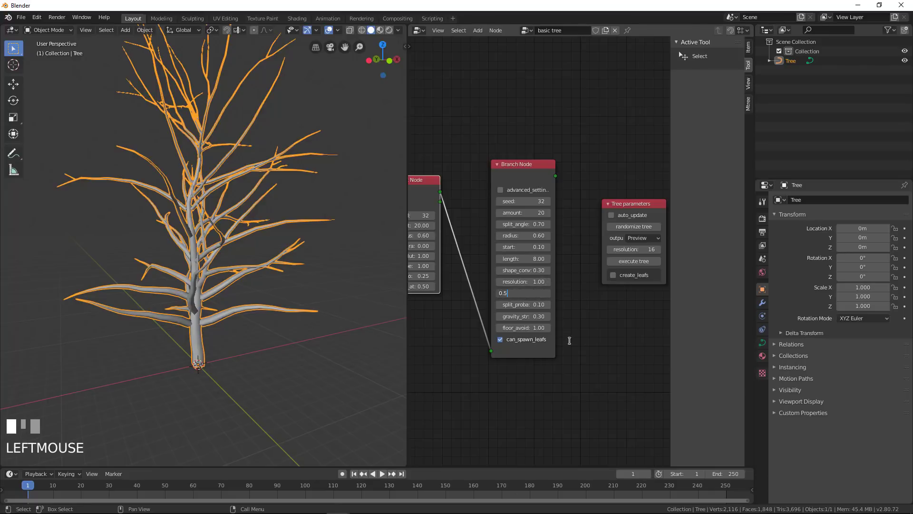
pyautogui.write('.5')
pyautogui.click(570, 340)
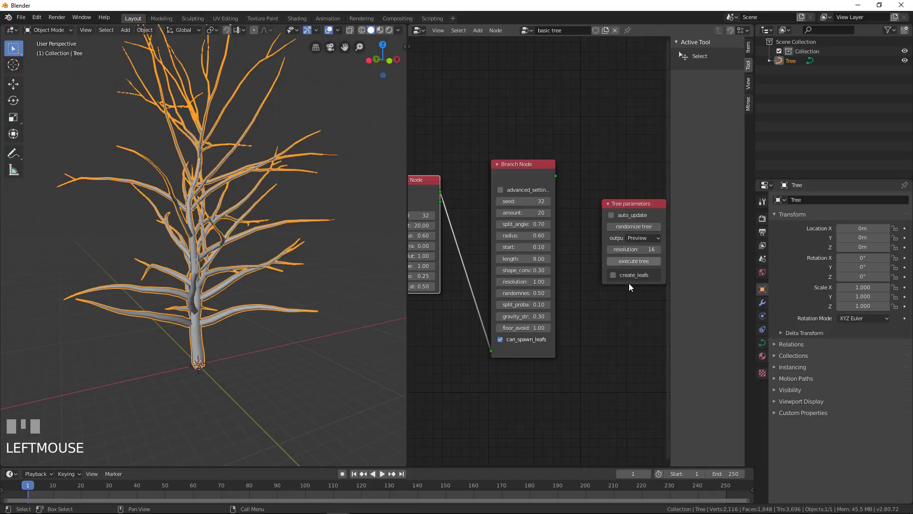
pyautogui.click(635, 261)
pyautogui.moveTo(302, 331); pyautogui.dragTo(371, 302, button='middle')
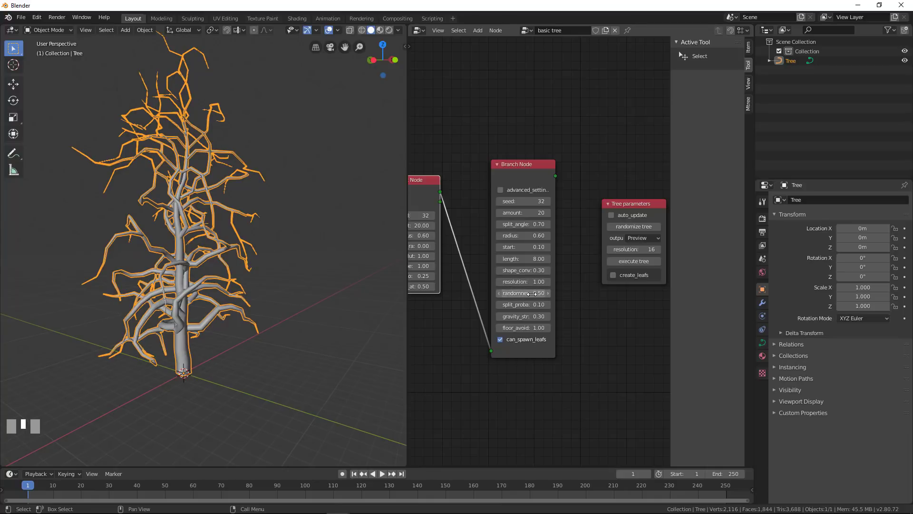
# Step: Set the Branch Node's randomness to 0.2, execute the tree, and inspect the branches up close from several sides
pyautogui.click(549, 291)
pyautogui.write('0.2')
pyautogui.press('Return')
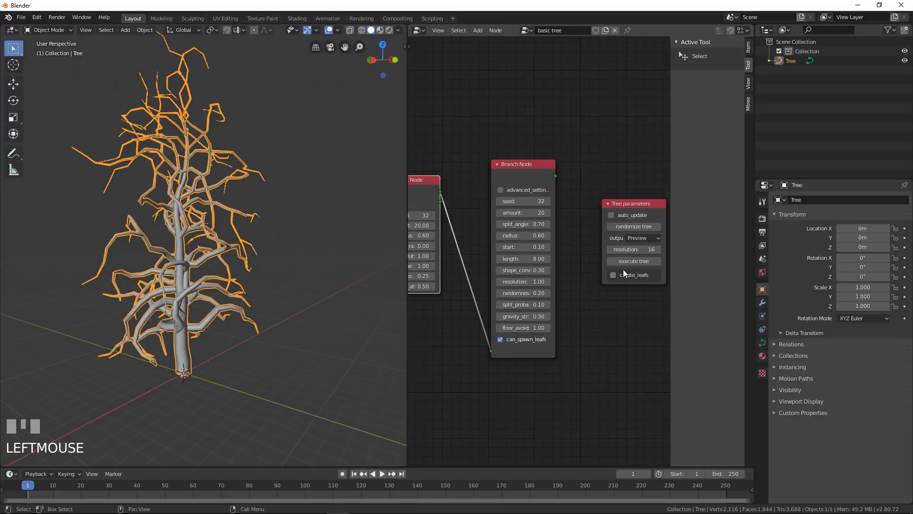
pyautogui.click(630, 262)
pyautogui.moveTo(288, 299); pyautogui.dragTo(255, 314, button='middle')
pyautogui.scroll(-3, 199, 295)
pyautogui.scroll(2, 255, 315)
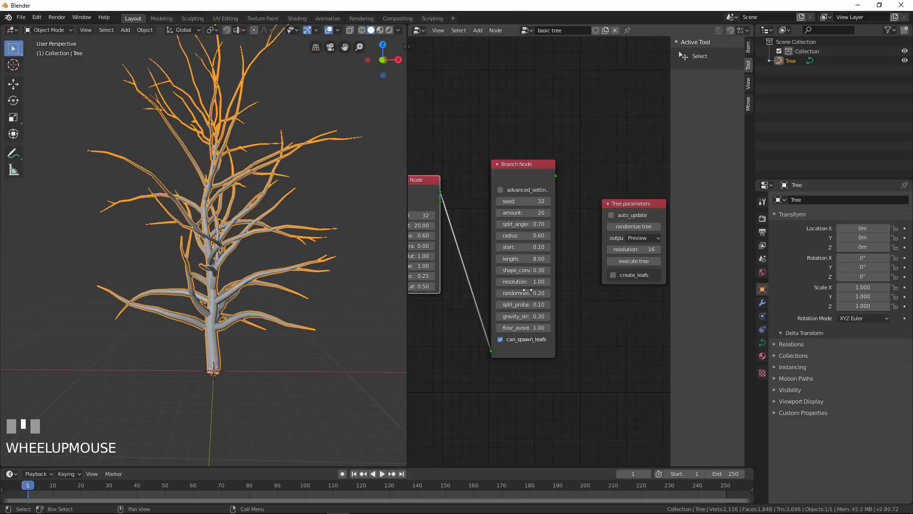
pyautogui.moveTo(192, 327); pyautogui.dragTo(229, 342, button='middle')
pyautogui.scroll(3, 229, 341)
pyautogui.moveTo(270, 301); pyautogui.dragTo(248, 313, button='middle')
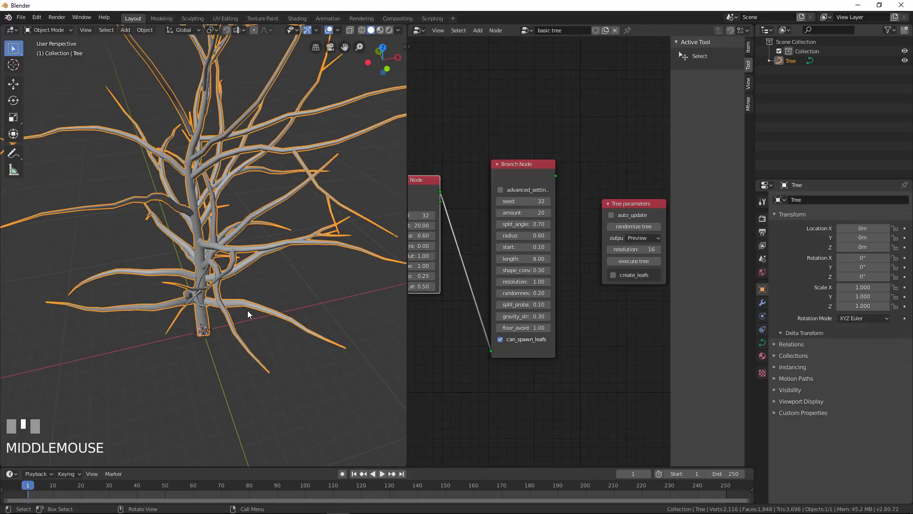
pyautogui.moveTo(293, 336); pyautogui.dragTo(405, 298, button='middle')
pyautogui.moveTo(249, 275); pyautogui.dragTo(309, 287, button='middle')
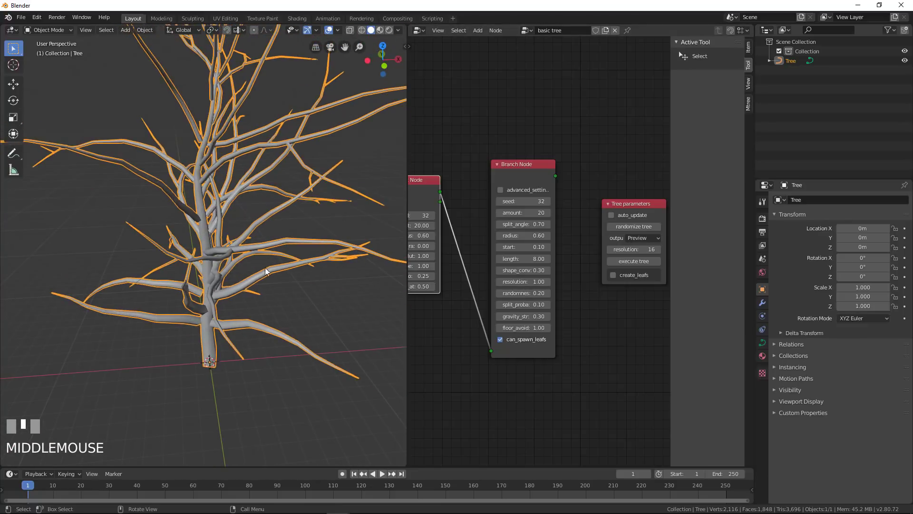
# Step: Set the Branch Node's split probability to 0.3, execute the tree, and inspect the branching
pyautogui.click(522, 305)
pyautogui.write('0.3')
pyautogui.click(573, 340)
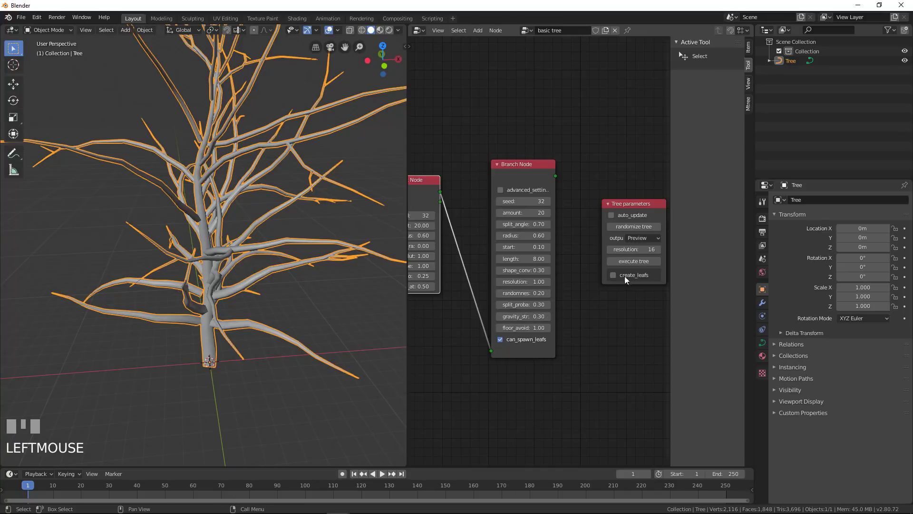
pyautogui.click(638, 261)
pyautogui.moveTo(276, 341); pyautogui.dragTo(269, 240, button='middle')
pyautogui.scroll(-3, 215, 284)
pyautogui.scroll(3, 245, 283)
pyautogui.moveTo(246, 282); pyautogui.dragTo(209, 281, button='middle')
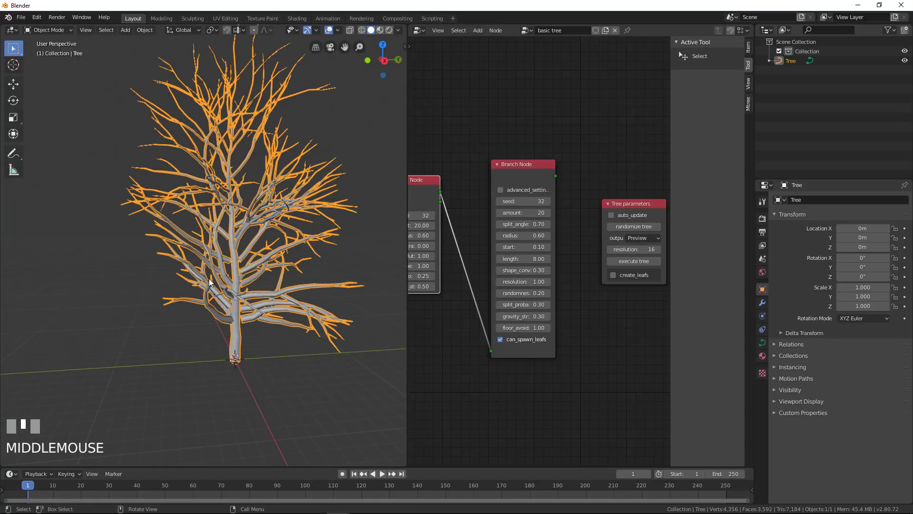
pyautogui.moveTo(211, 216); pyautogui.dragTo(241, 223, button='middle')
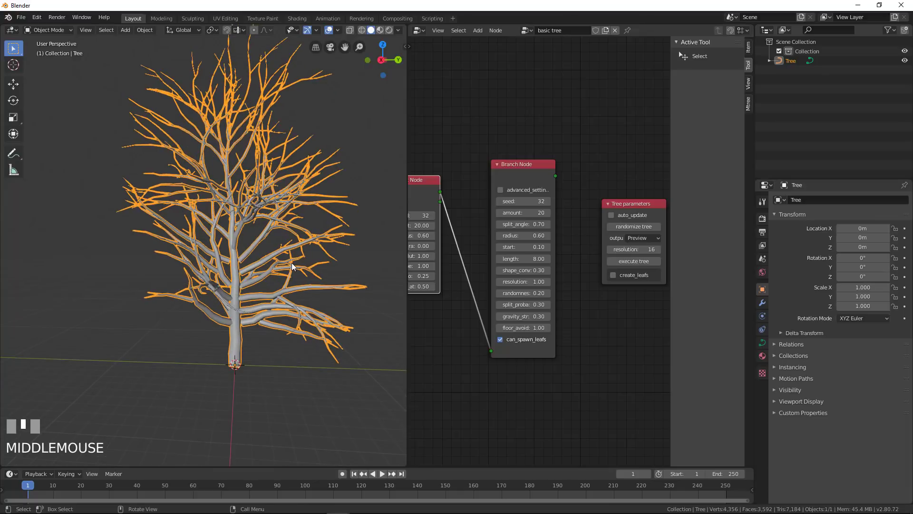
# Step: Try a Branch Node gravity strength of 0 and execute the tree
pyautogui.click(529, 316)
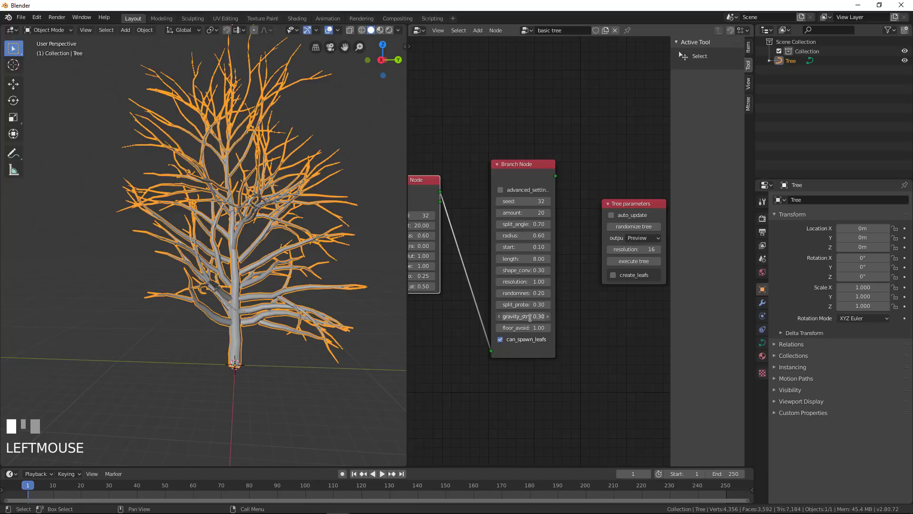
pyautogui.click(570, 310)
pyautogui.click(628, 261)
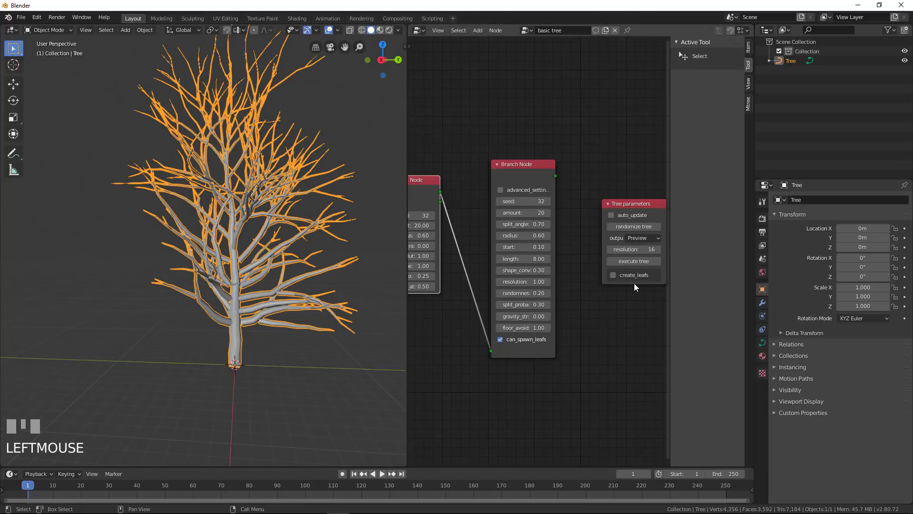
pyautogui.click(636, 260)
# Step: Try a Branch Node gravity strength of 0.9, execute the tree, and look at how the branches bend
pyautogui.click(523, 315)
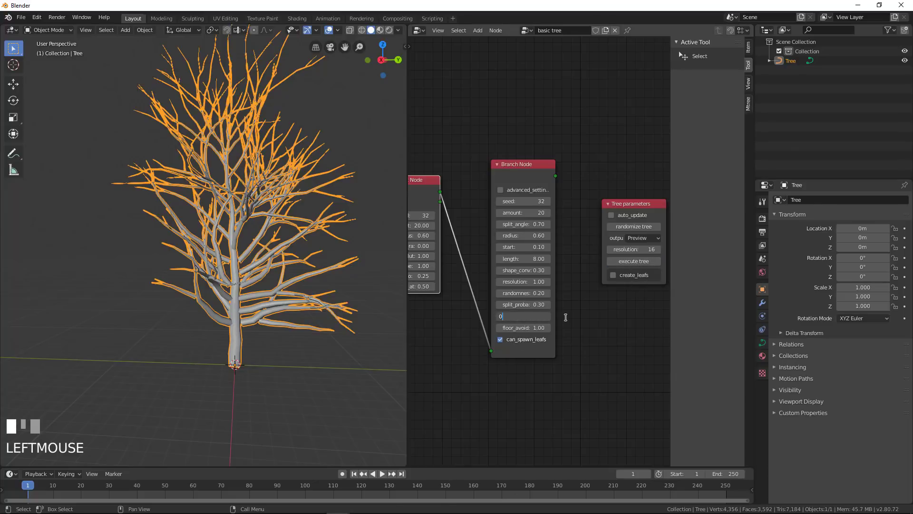
pyautogui.write('9')
pyautogui.press('Return')
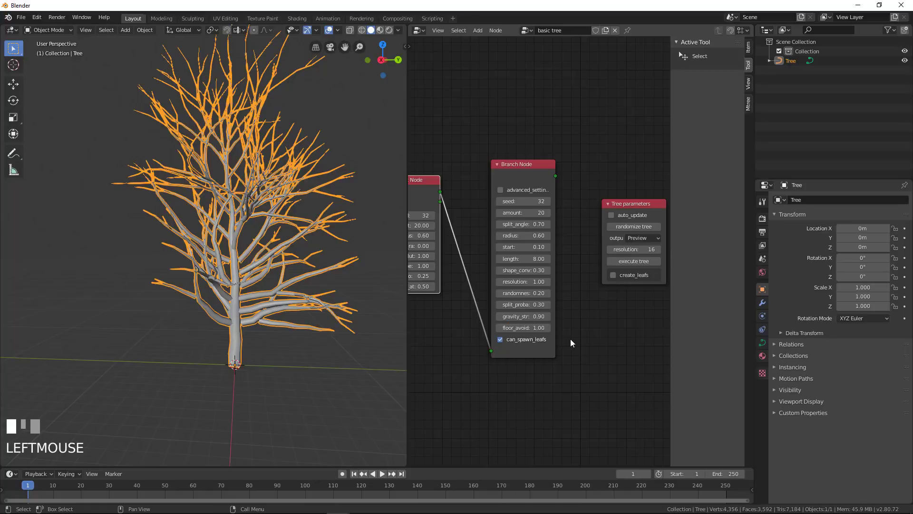
pyautogui.click(635, 260)
pyautogui.moveTo(343, 231); pyautogui.dragTo(359, 303, button='middle')
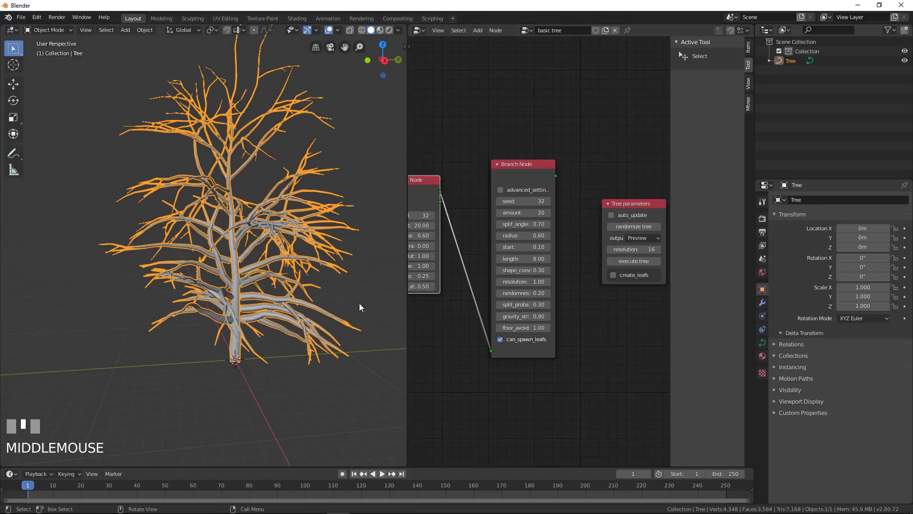
# Step: Set the Branch Node's gravity strength to 0.5 and execute the tree
pyautogui.click(539, 317)
pyautogui.write('.5')
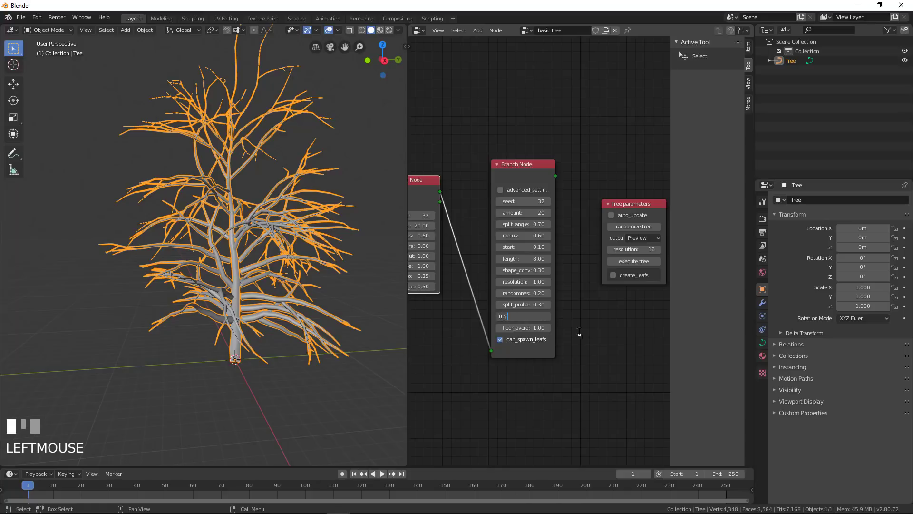
pyautogui.press('Return')
pyautogui.click(633, 262)
pyautogui.scroll(-2, 295, 281)
pyautogui.moveTo(295, 282); pyautogui.dragTo(335, 307, button='middle')
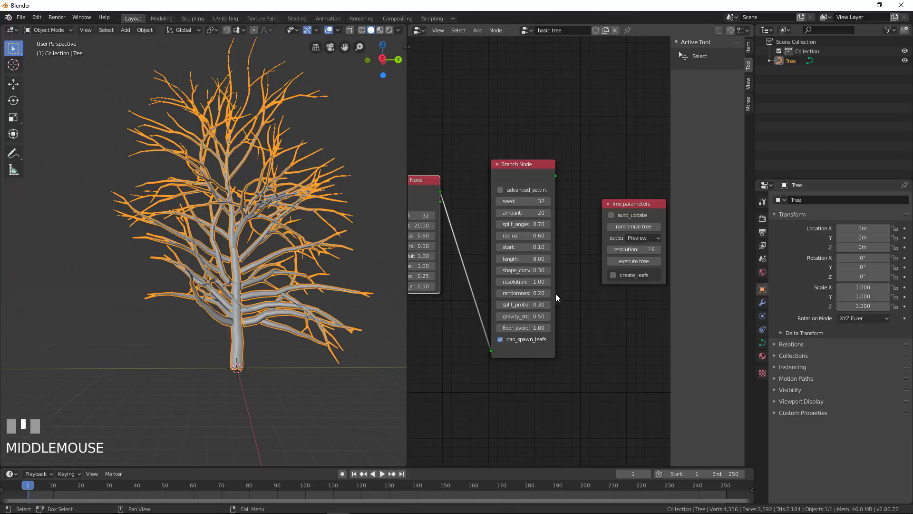
# Step: Try an extreme Branch Node gravity strength of 5, execute the tree, and inspect its shape from all around
pyautogui.click(535, 316)
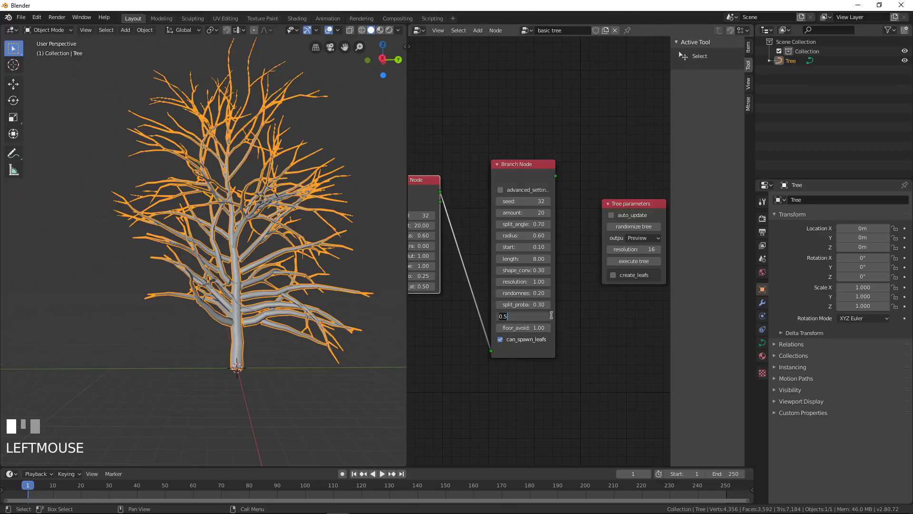
pyautogui.click(556, 318)
pyautogui.click(536, 317)
pyautogui.write('5')
pyautogui.click(564, 325)
pyautogui.click(635, 262)
pyautogui.moveTo(333, 321); pyautogui.dragTo(303, 334, button='middle')
pyautogui.scroll(3, 328, 389)
pyautogui.scroll(-3, 328, 389)
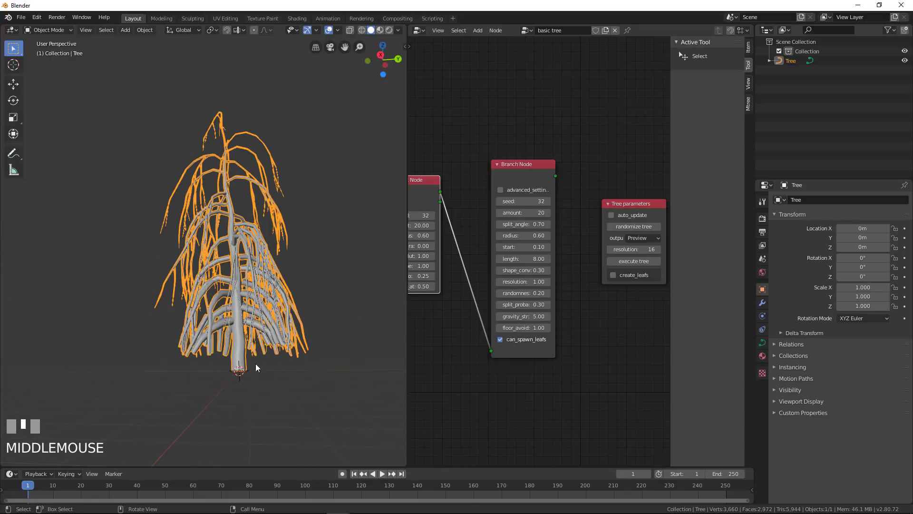
pyautogui.moveTo(256, 364); pyautogui.dragTo(178, 352, button='middle')
pyautogui.scroll(1, 231, 375)
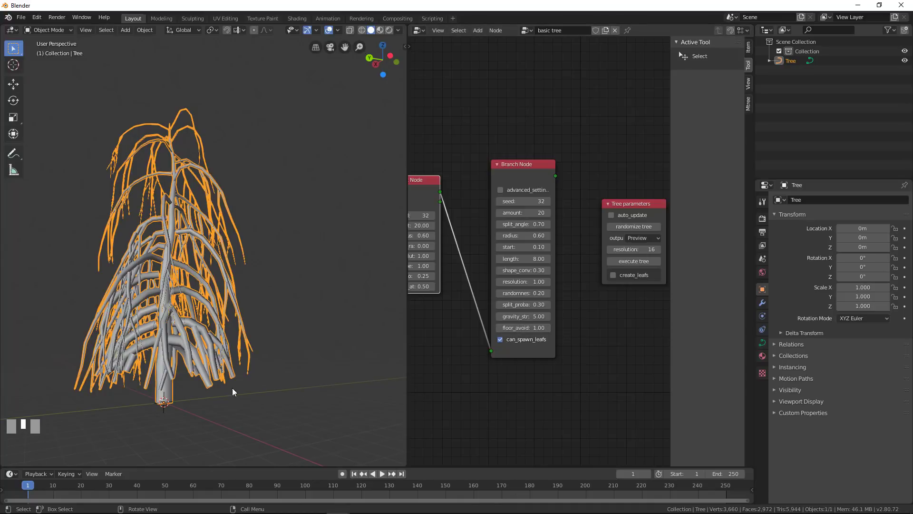
pyautogui.moveTo(72, 398); pyautogui.dragTo(281, 386, button='middle')
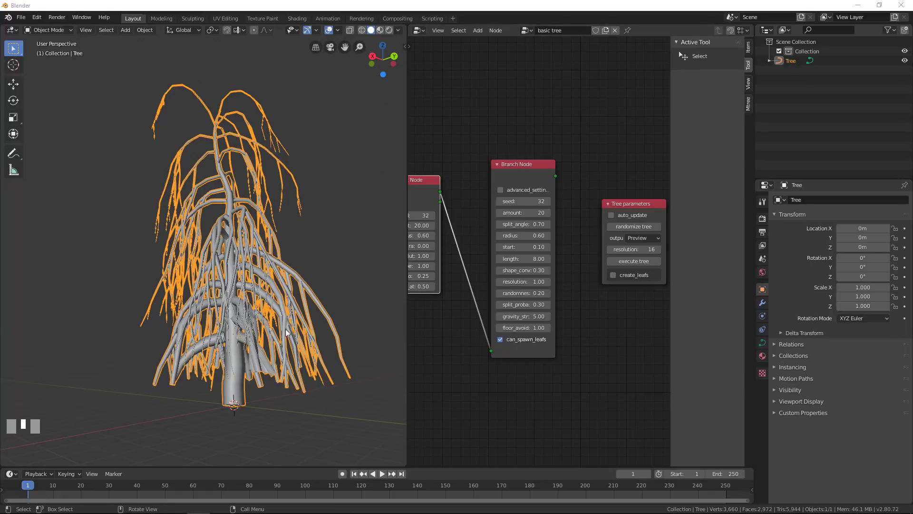
# Step: Return the Branch Node's gravity strength to 0.5, execute the tree, and check it from several sides
pyautogui.click(521, 316)
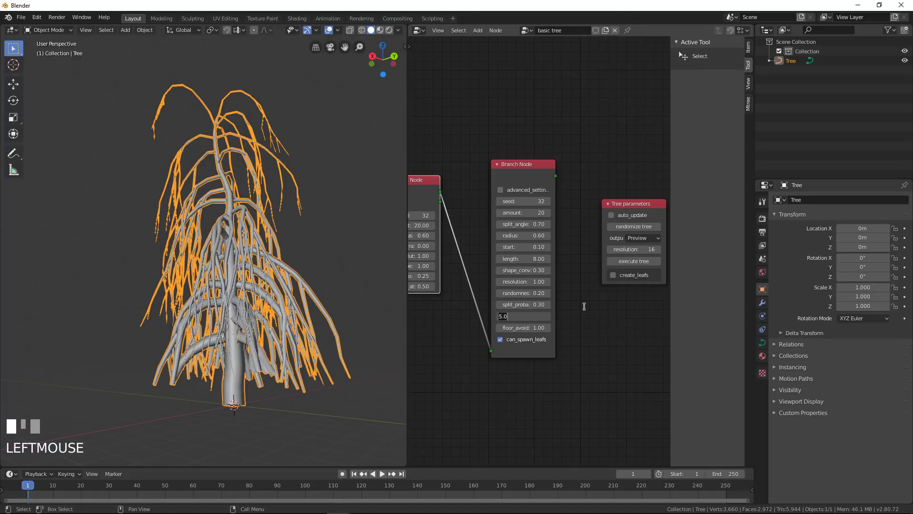
pyautogui.write('0.5')
pyautogui.press('Return')
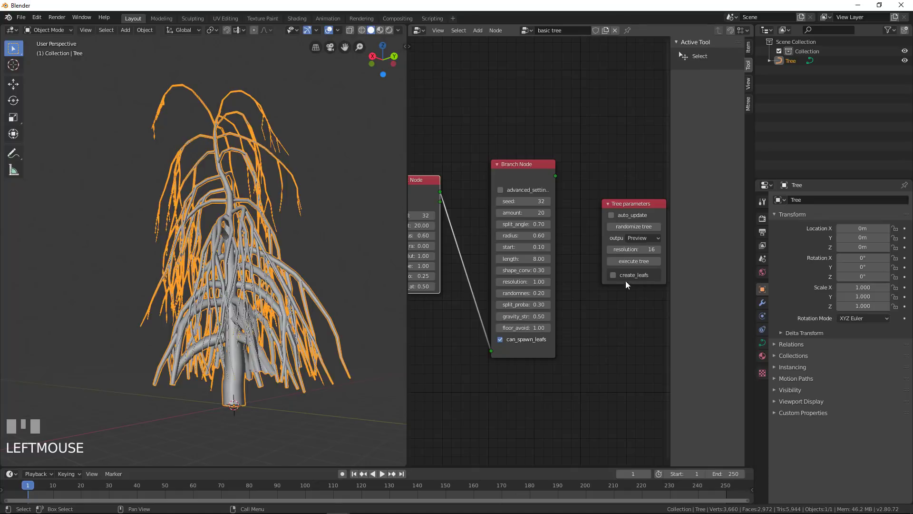
pyautogui.click(630, 262)
pyautogui.moveTo(161, 284); pyautogui.dragTo(167, 301, button='middle')
pyautogui.scroll(4, 167, 301)
pyautogui.moveTo(238, 302); pyautogui.dragTo(253, 221, button='middle')
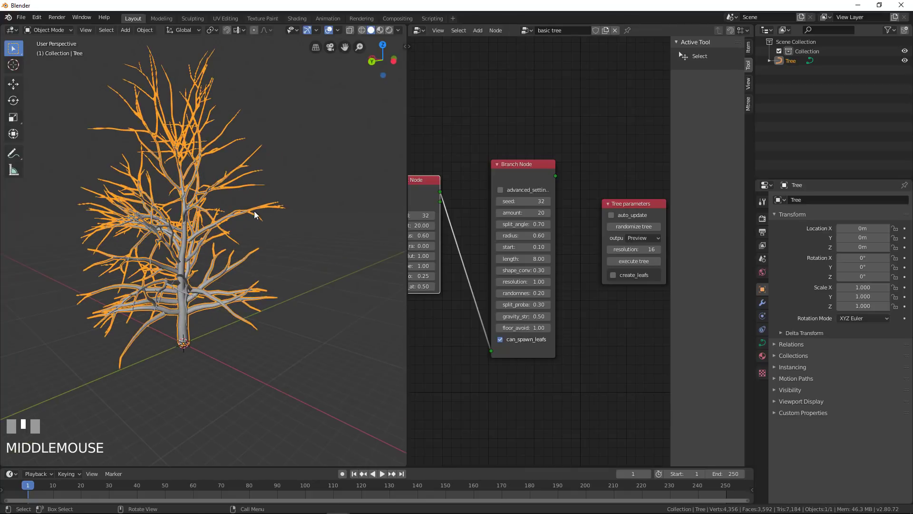
pyautogui.moveTo(268, 260); pyautogui.dragTo(217, 247, button='middle')
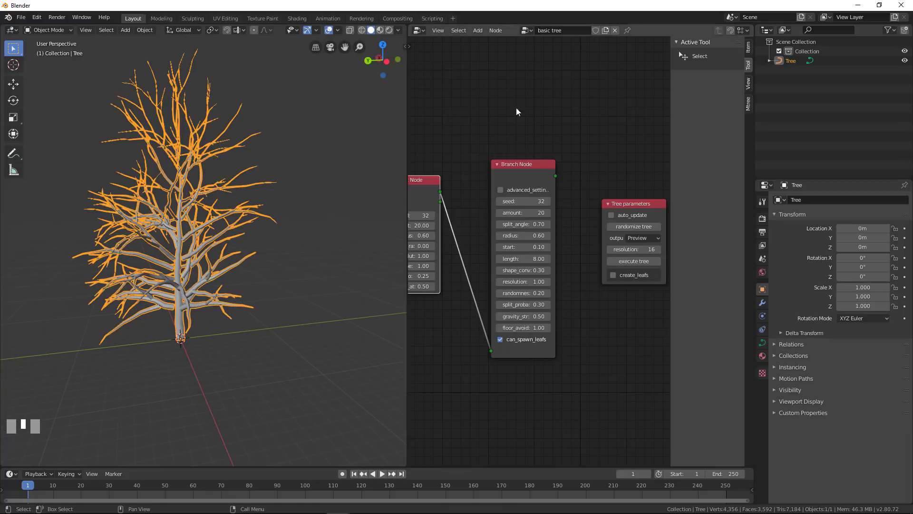
# Step: Turn on the wireframe overlay in the 3D viewport and examine the mesh where the lower branches meet the trunk
pyautogui.scroll(-2, 545, 204)
pyautogui.scroll(2, 545, 204)
pyautogui.moveTo(545, 205)
pyautogui.mouseDown(button='middle')
pyautogui.moveTo(566, 211)
pyautogui.moveTo(538, 217)
pyautogui.mouseUp(button='middle')
pyautogui.scroll(1, 571, 223)
pyautogui.scroll(2, 552, 233)
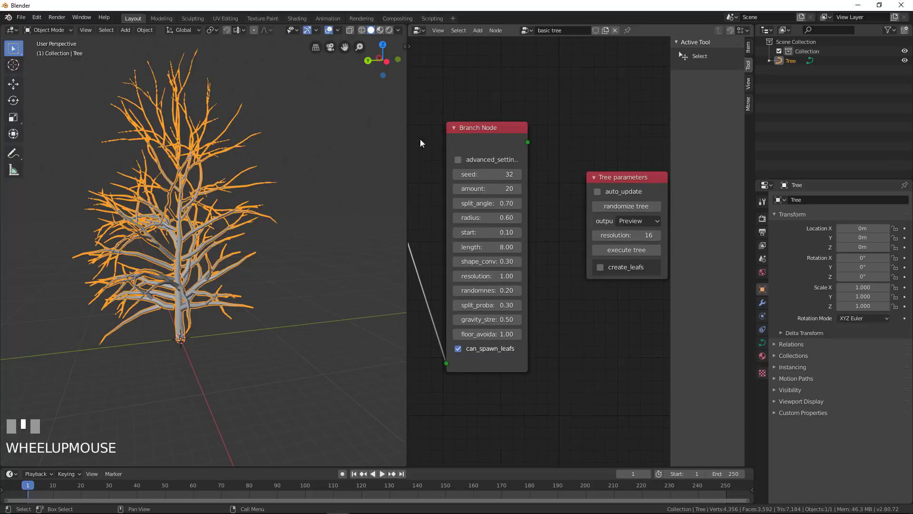
pyautogui.click(398, 30)
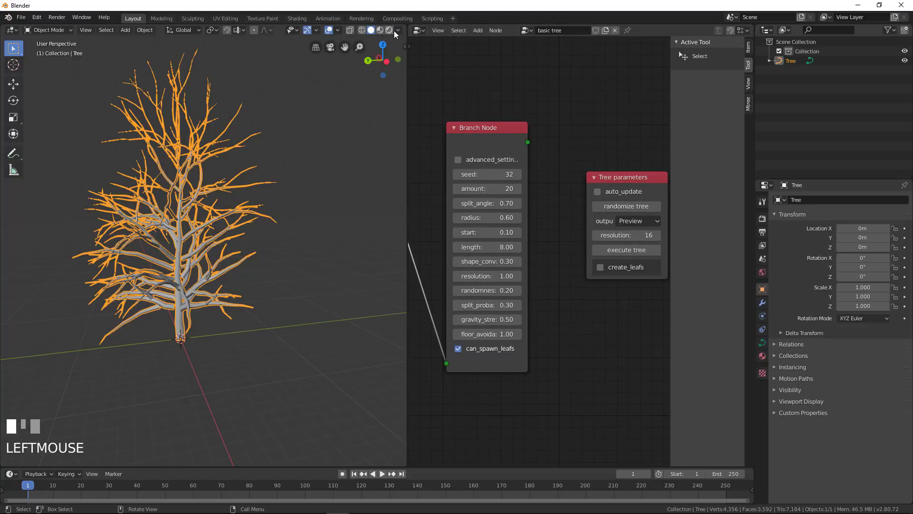
pyautogui.click(338, 31)
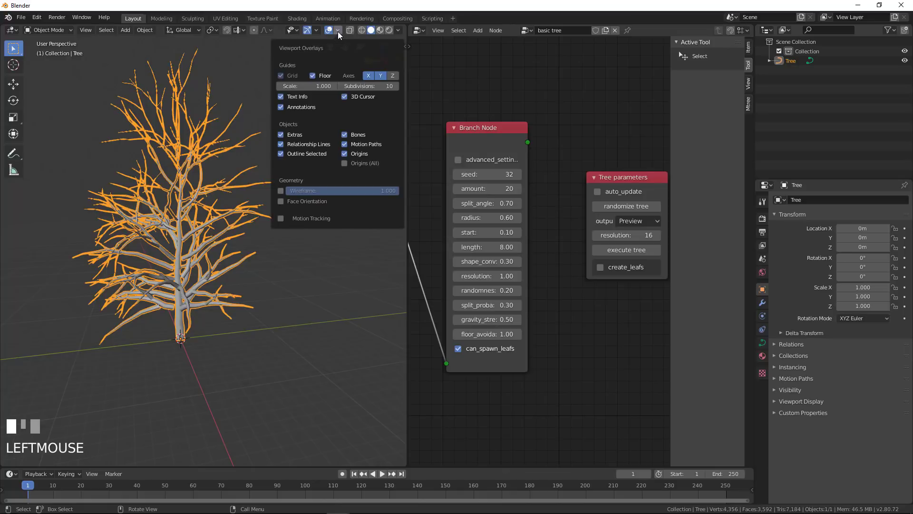
pyautogui.click(280, 190)
pyautogui.scroll(5, 176, 319)
pyautogui.keyDown('shift'); pyautogui.moveTo(200, 341); pyautogui.dragTo(183, 327, button='middle'); pyautogui.keyUp('shift')
pyautogui.moveTo(187, 319)
pyautogui.mouseDown(button='middle')
pyautogui.moveTo(134, 289)
pyautogui.moveTo(93, 296)
pyautogui.moveTo(178, 312)
pyautogui.mouseUp(button='middle')
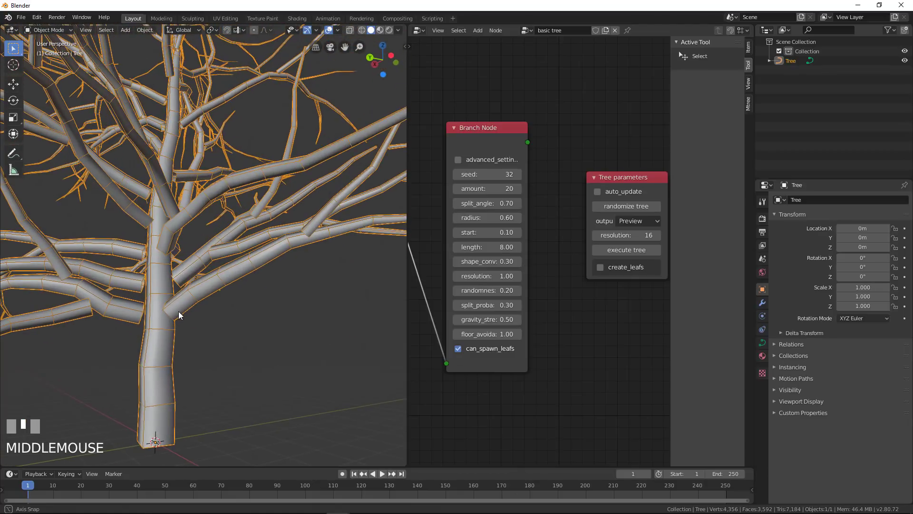
# Step: Switch the Tree parameters output to Final, execute the tree, and examine the mesh at the branch joints and trunk base
pyautogui.click(634, 221)
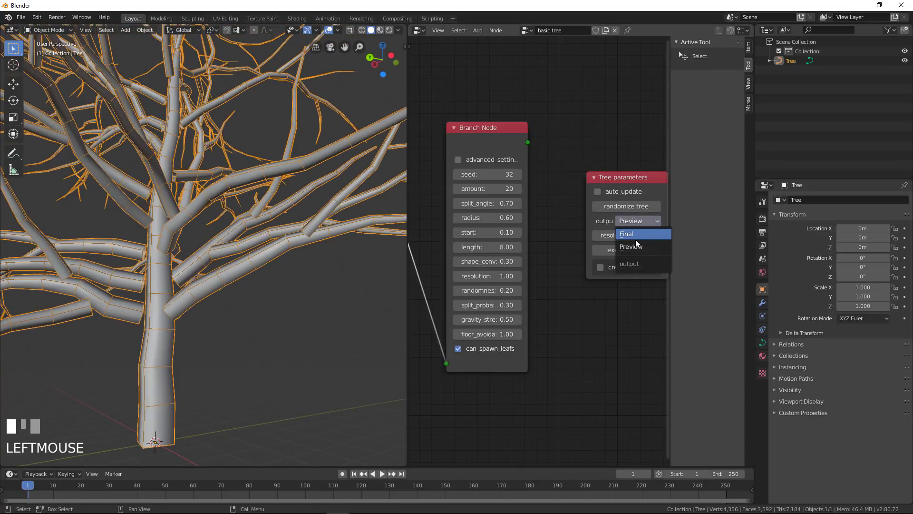
pyautogui.click(633, 234)
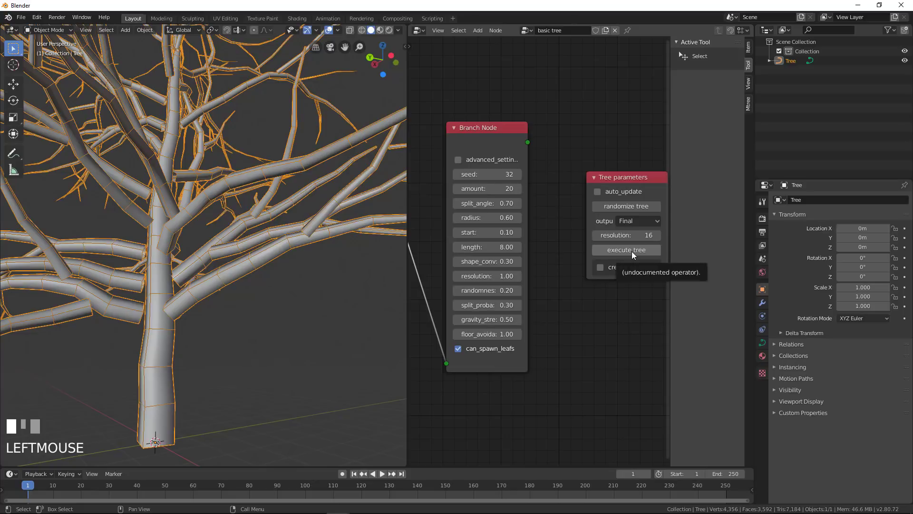
pyautogui.click(631, 251)
pyautogui.keyDown('shift'); pyautogui.moveTo(153, 365); pyautogui.dragTo(221, 320, button='middle'); pyautogui.keyUp('shift')
pyautogui.scroll(3, 260, 264)
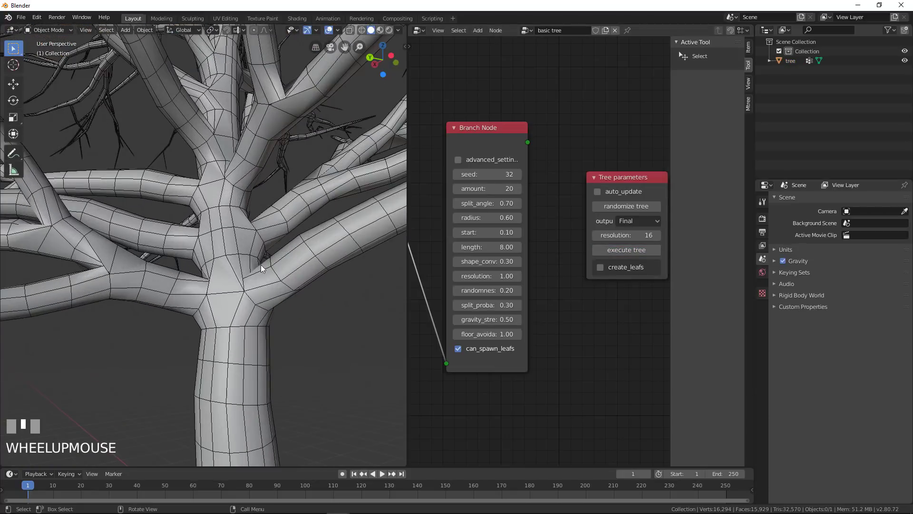
pyautogui.moveTo(261, 264); pyautogui.dragTo(269, 352, button='middle')
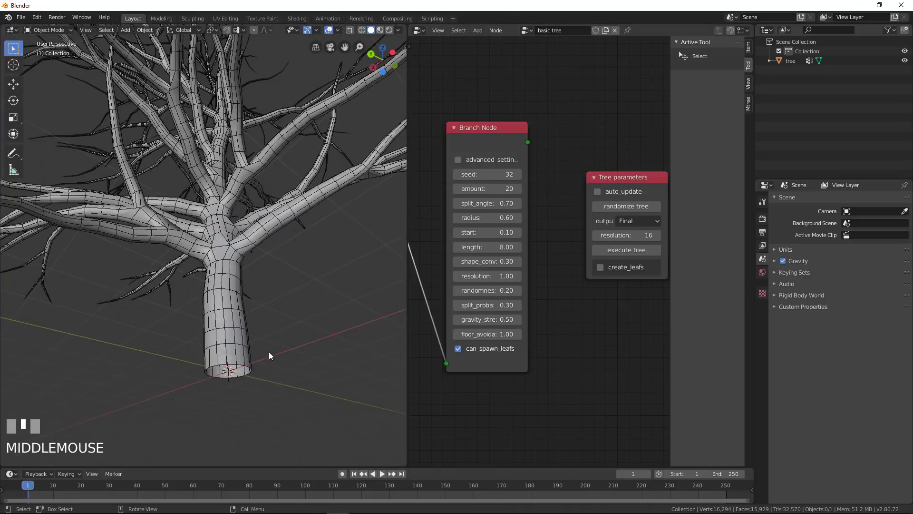
pyautogui.scroll(2, 281, 369)
pyautogui.moveTo(290, 383); pyautogui.dragTo(272, 338, button='middle')
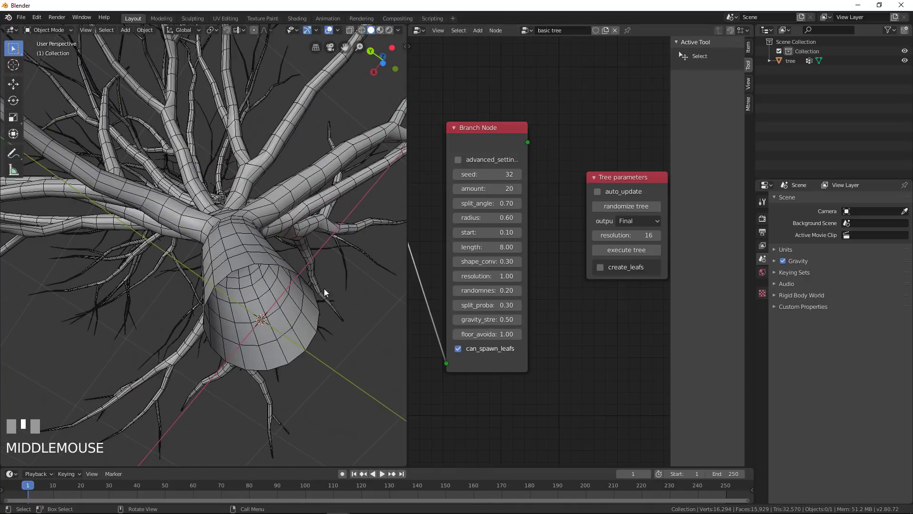
pyautogui.moveTo(270, 296); pyautogui.dragTo(309, 352, button='middle')
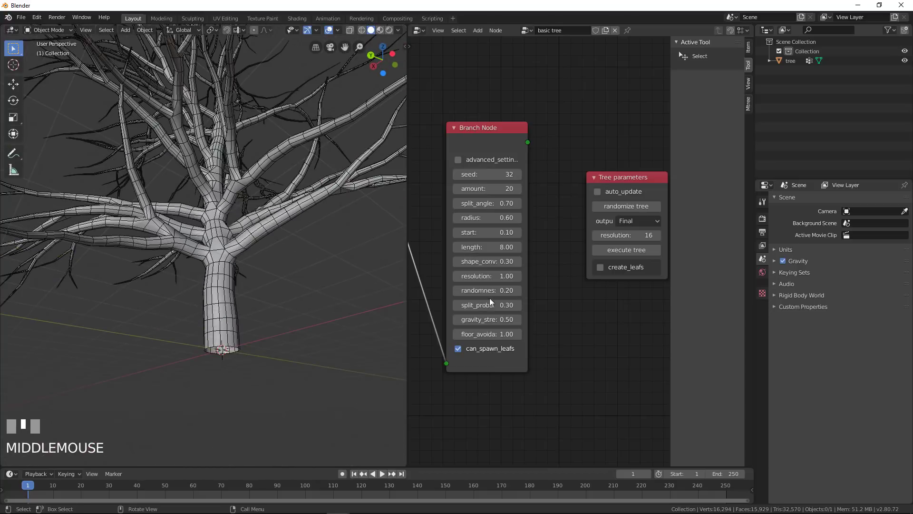
# Step: Set the Tree parameters resolution to 18, execute the tree, and look at the trunk
pyautogui.moveTo(660, 236); pyautogui.dragTo(666, 236)
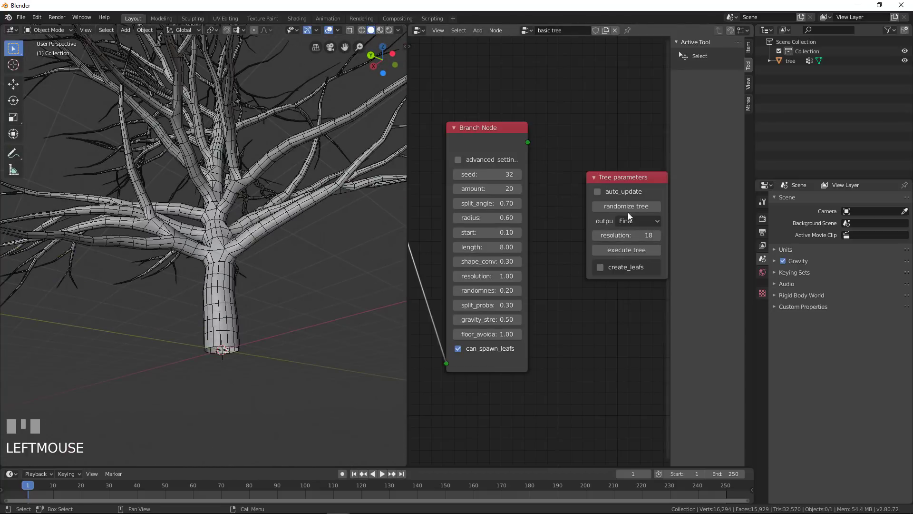
pyautogui.click(626, 252)
pyautogui.moveTo(207, 333); pyautogui.dragTo(247, 338, button='middle')
# Step: Delete the overlapping duplicate tree.001 and select the remaining tree object
pyautogui.click(248, 343)
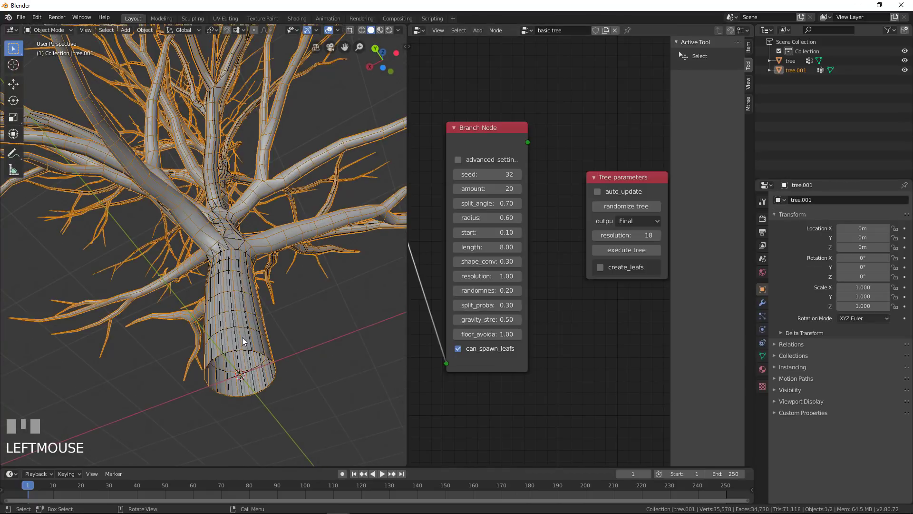
pyautogui.press('x')
pyautogui.click(241, 335)
pyautogui.click(243, 342)
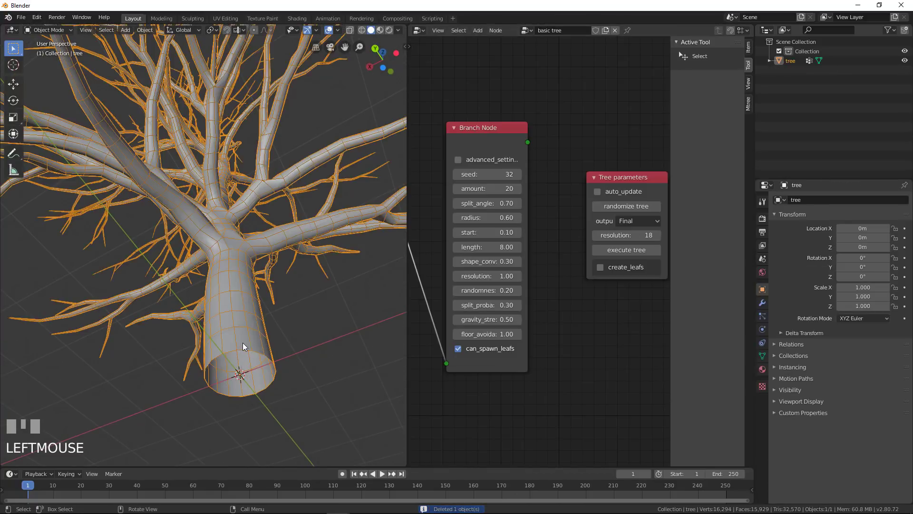
# Step: Try a Tree parameters resolution of 20, execute the tree, and inspect the trunk mesh
pyautogui.click(658, 235)
pyautogui.click(657, 235)
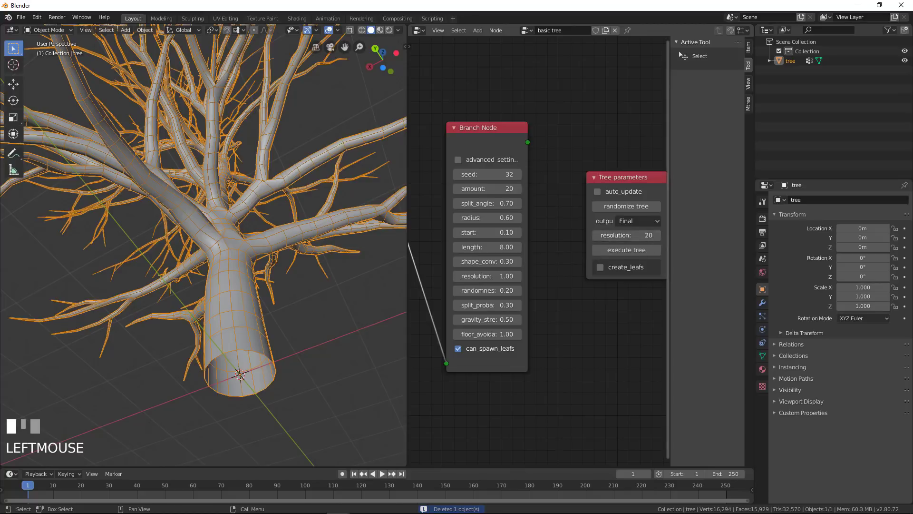
pyautogui.click(632, 250)
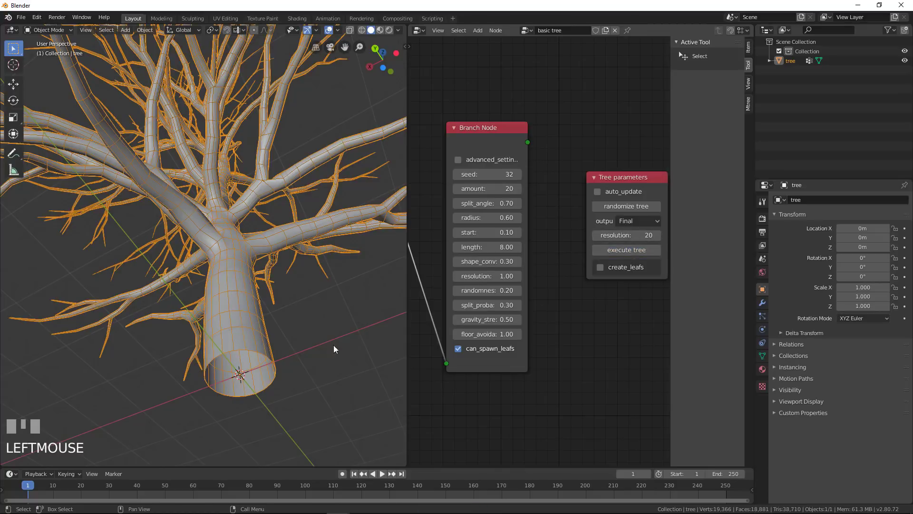
pyautogui.moveTo(229, 333); pyautogui.dragTo(236, 265, button='middle')
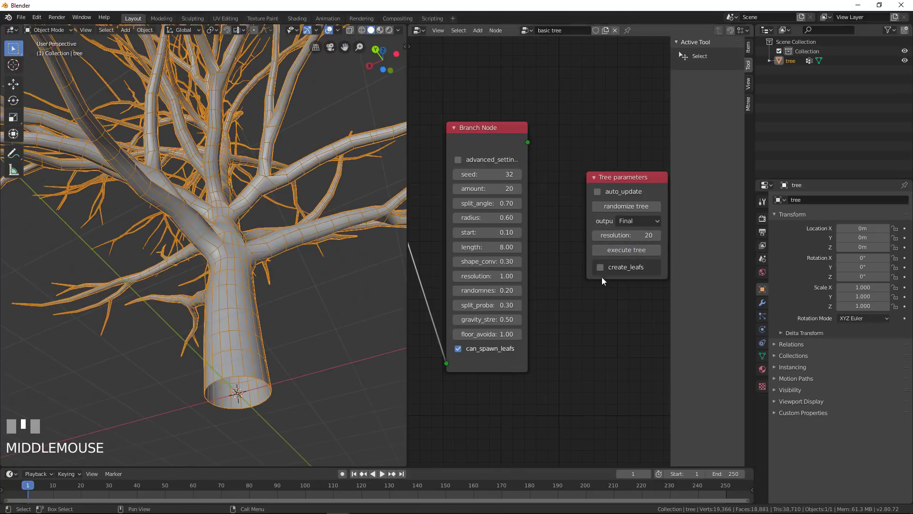
# Step: Try a lower Tree parameters resolution of 14, execute the tree, and inspect the trunk and lower branches
pyautogui.click(633, 235)
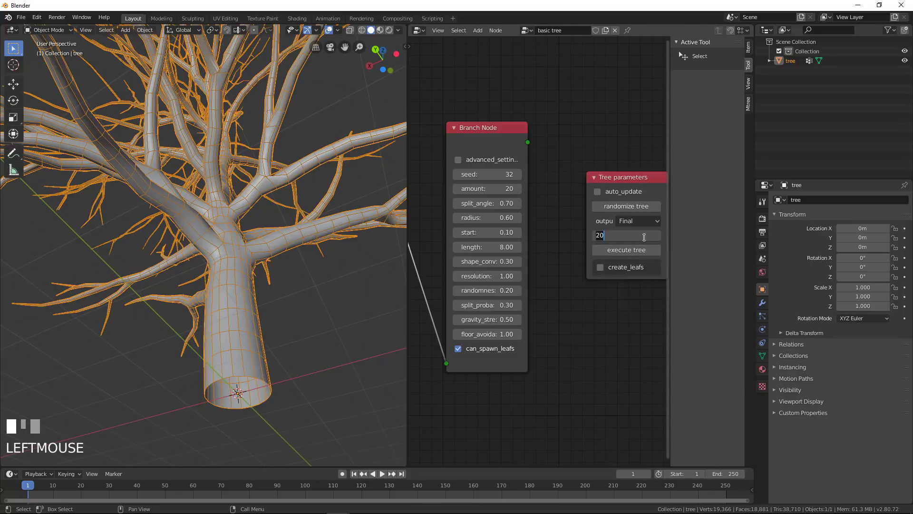
pyautogui.write('14')
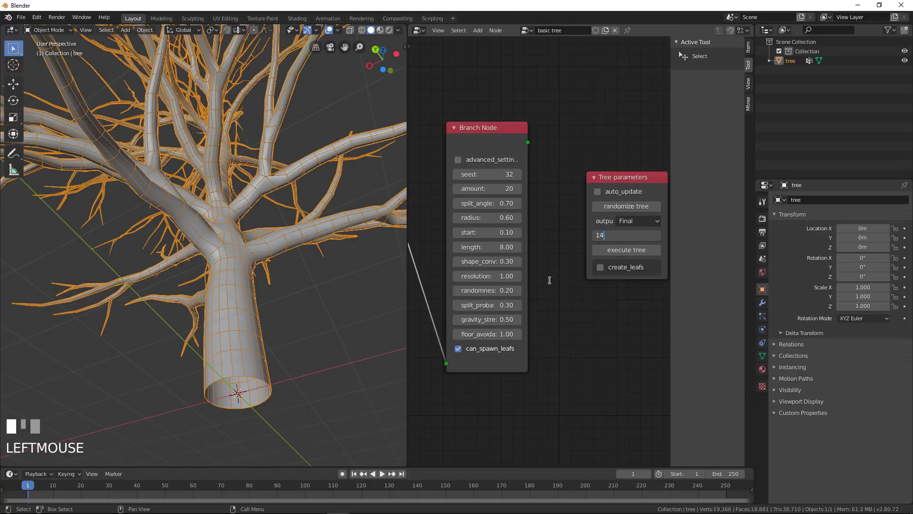
pyautogui.press('Return')
pyautogui.click(637, 251)
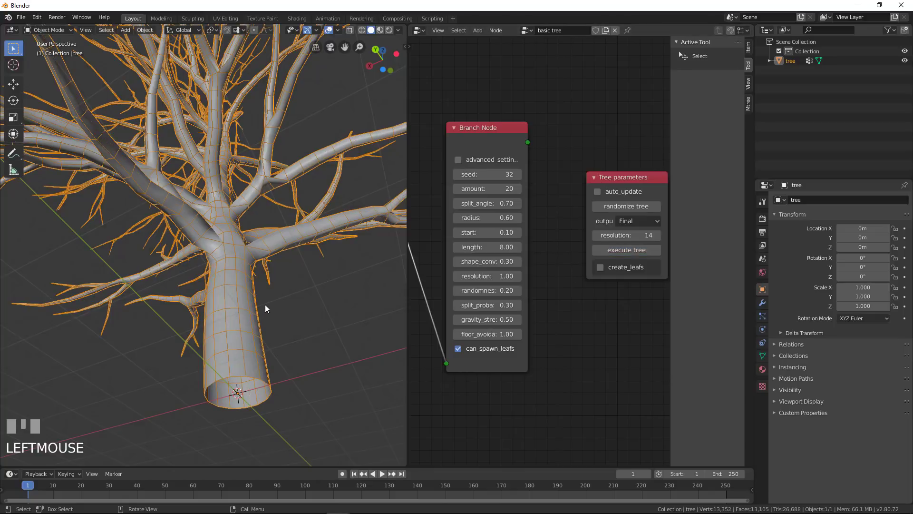
pyautogui.moveTo(265, 305)
pyautogui.mouseDown(button='middle')
pyautogui.moveTo(258, 318)
pyautogui.moveTo(257, 304)
pyautogui.mouseUp(button='middle')
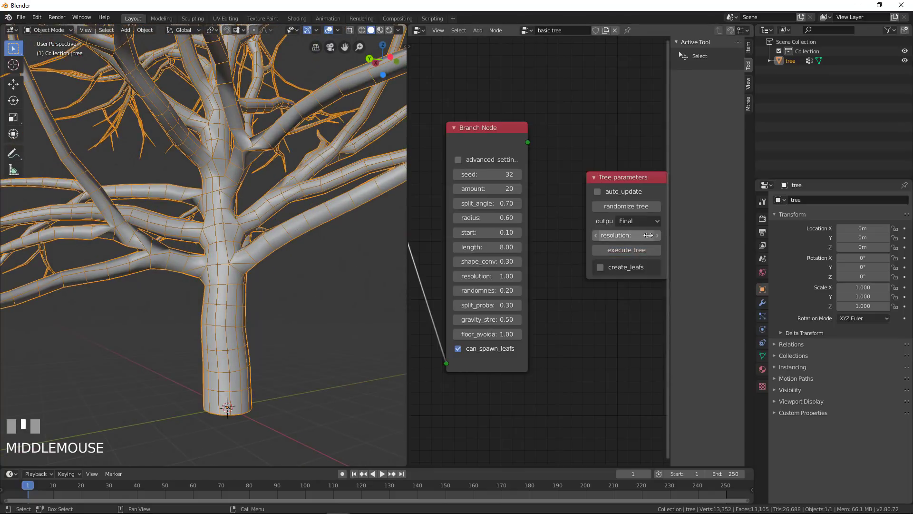
# Step: Return the Tree parameters resolution to 16, execute the tree, and check its overall shape
pyautogui.click(624, 235)
pyautogui.write('16')
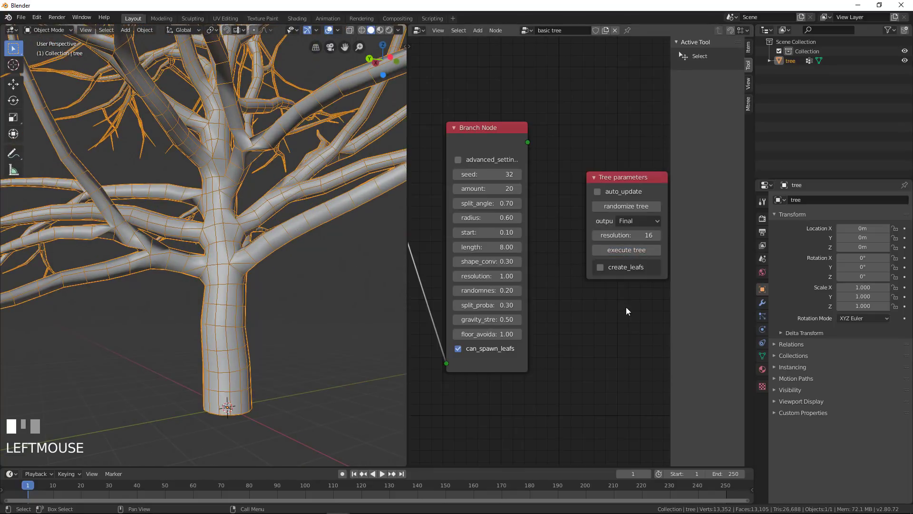
pyautogui.press('Return')
pyautogui.click(637, 250)
pyautogui.scroll(-4, 251, 302)
pyautogui.moveTo(251, 301)
pyautogui.mouseDown(button='middle')
pyautogui.moveTo(244, 331)
pyautogui.moveTo(222, 291)
pyautogui.moveTo(242, 307)
pyautogui.moveTo(138, 305)
pyautogui.moveTo(343, 301)
pyautogui.moveTo(158, 301)
pyautogui.moveTo(178, 281)
pyautogui.moveTo(295, 295)
pyautogui.moveTo(252, 298)
pyautogui.mouseUp(button='middle')
pyautogui.scroll(6, 278, 308)
pyautogui.scroll(-3, 218, 287)
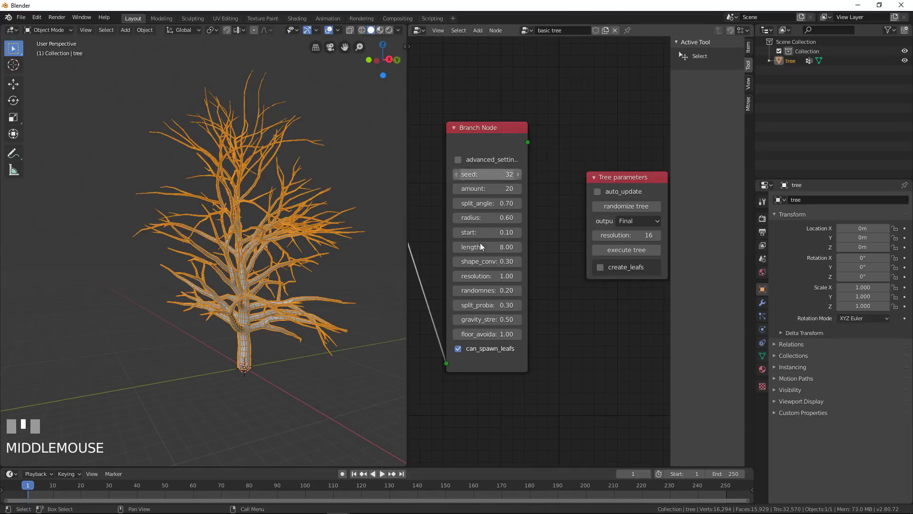
# Step: Move the Tree parameters node farther from the Branch Node to make room for another node
pyautogui.scroll(-2, 539, 252)
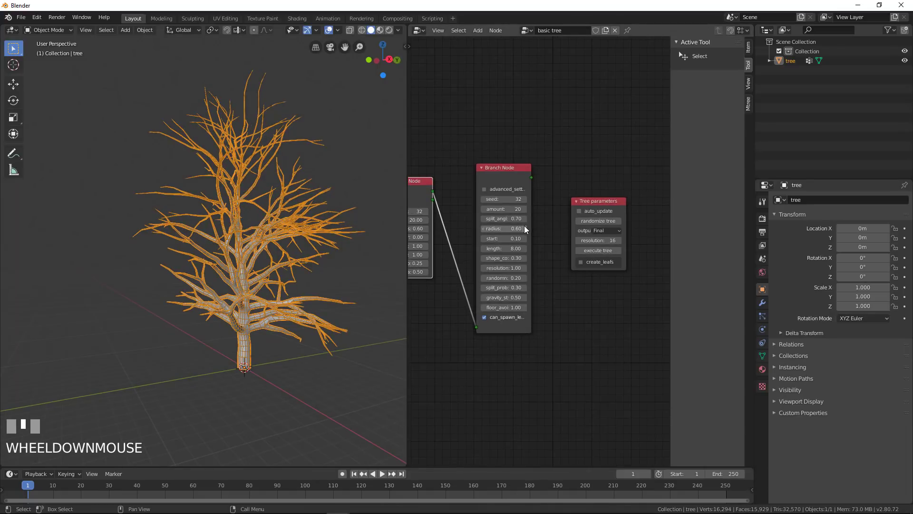
pyautogui.moveTo(591, 201); pyautogui.dragTo(639, 203)
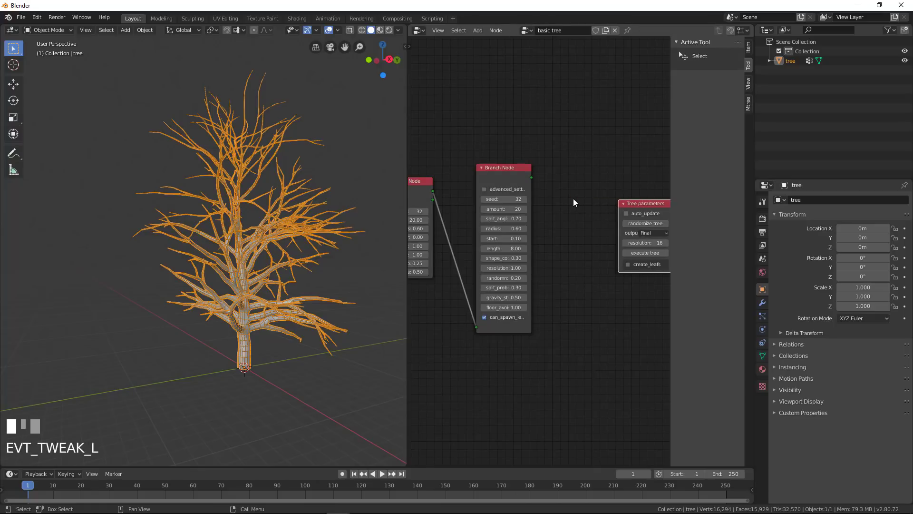
# Step: Add a Roots Node and place it below the Branch Node
pyautogui.hotkey('shift', 'a')
pyautogui.moveTo(573, 198)
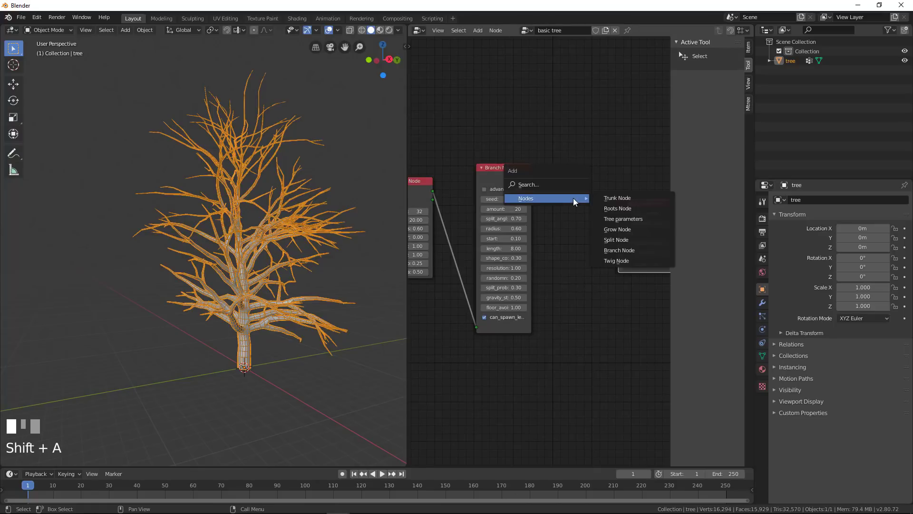
pyautogui.click(620, 209)
pyautogui.click(486, 354)
pyautogui.moveTo(488, 212); pyautogui.dragTo(547, 192, button='middle')
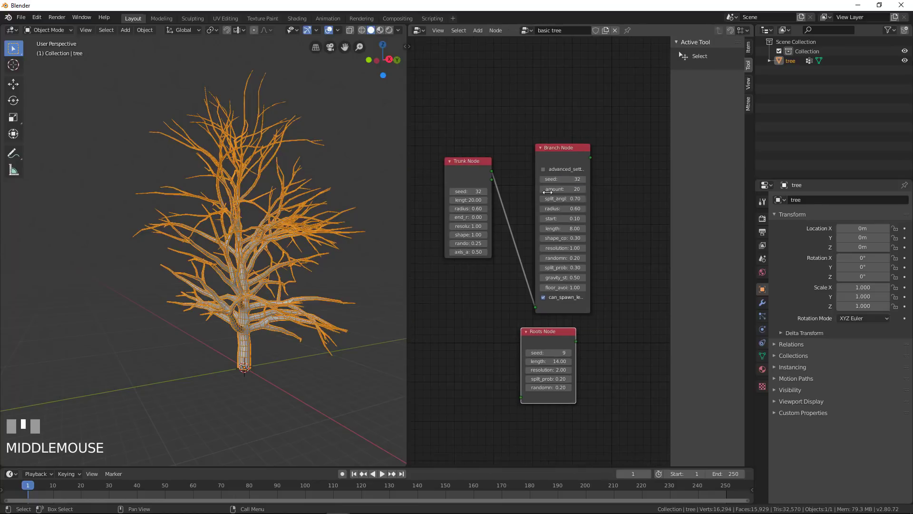
# Step: Connect the Trunk Node's free output to the Roots Node, execute the tree, and inspect the roots from another side
pyautogui.moveTo(492, 180); pyautogui.dragTo(522, 397)
pyautogui.moveTo(596, 316); pyautogui.dragTo(484, 331, button='middle')
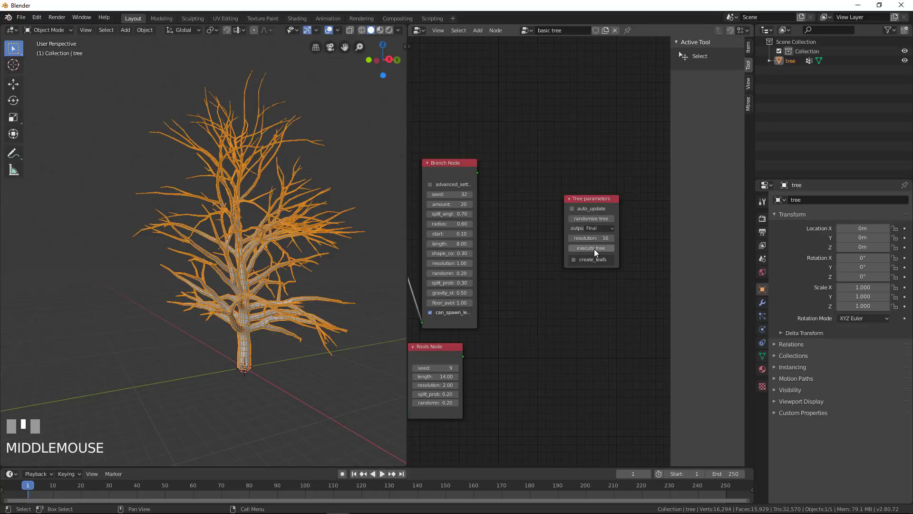
pyautogui.click(595, 249)
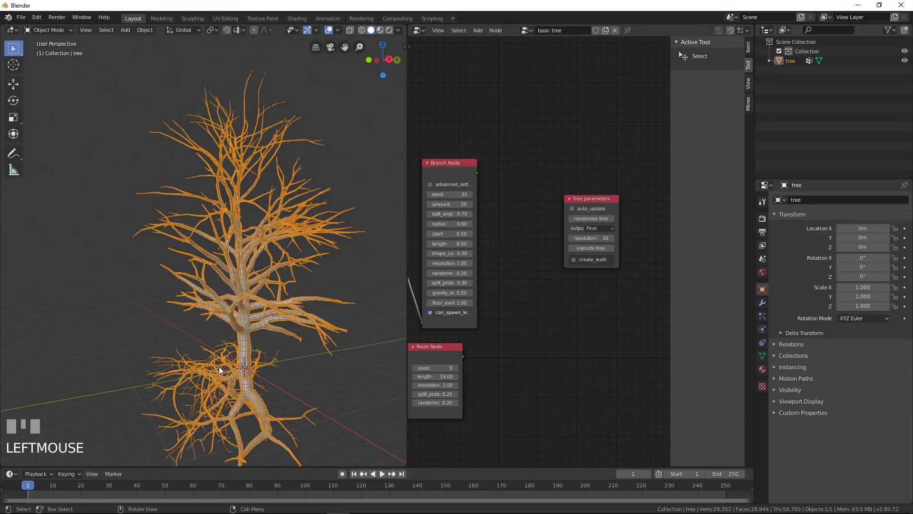
pyautogui.moveTo(361, 337); pyautogui.dragTo(265, 359, button='middle')
pyautogui.scroll(-2, 252, 353)
pyautogui.scroll(2, 230, 353)
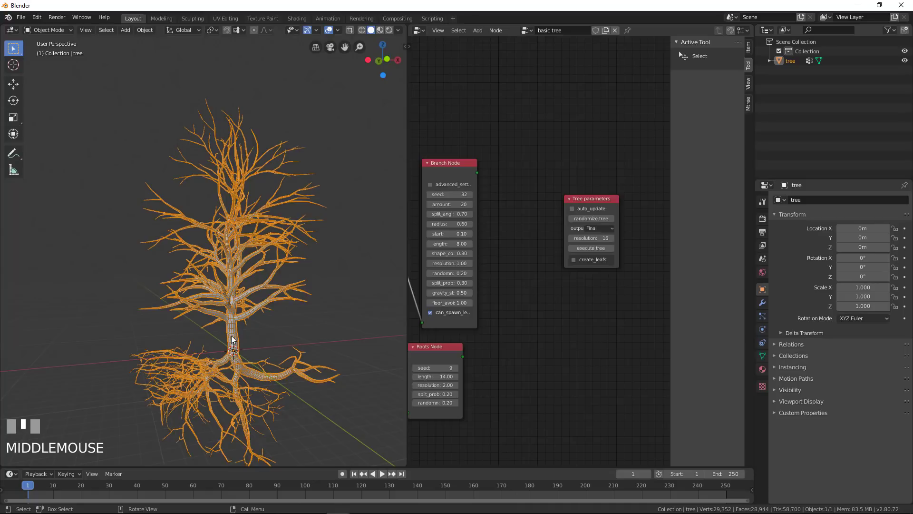
# Step: Delete the Roots Node from the node tree
pyautogui.moveTo(513, 344); pyautogui.dragTo(538, 332, button='middle')
pyautogui.click(549, 335)
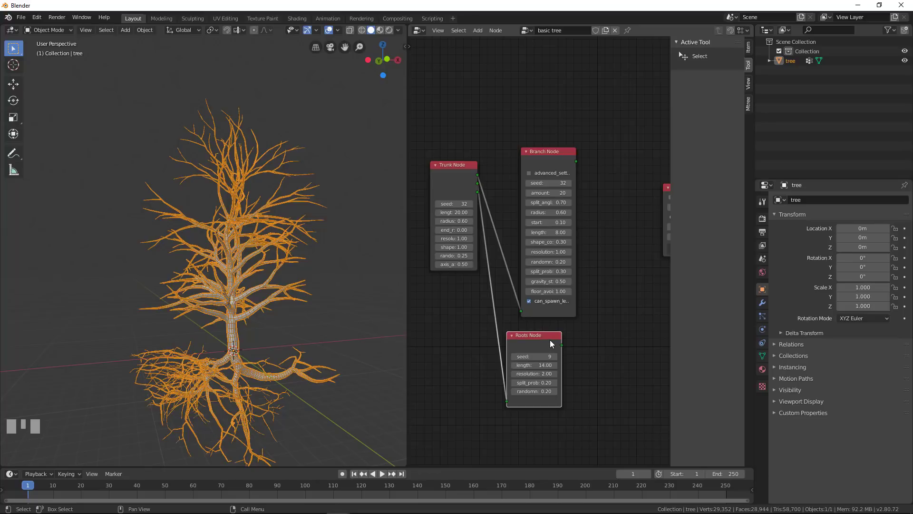
pyautogui.press('Delete')
# Step: Add a Grow Node between the Branch Node and Tree parameters, and connect the Branch Node's output to its input
pyautogui.moveTo(564, 331); pyautogui.dragTo(551, 287, button='middle')
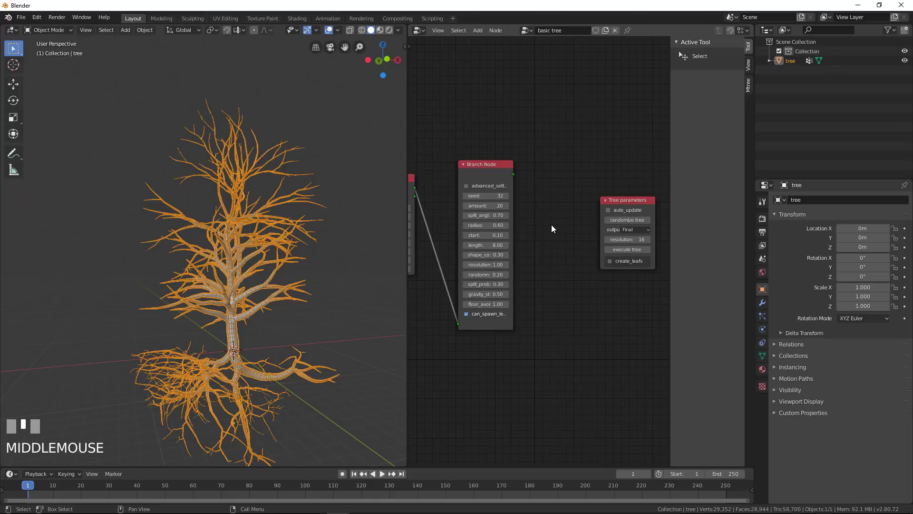
pyautogui.click(631, 203)
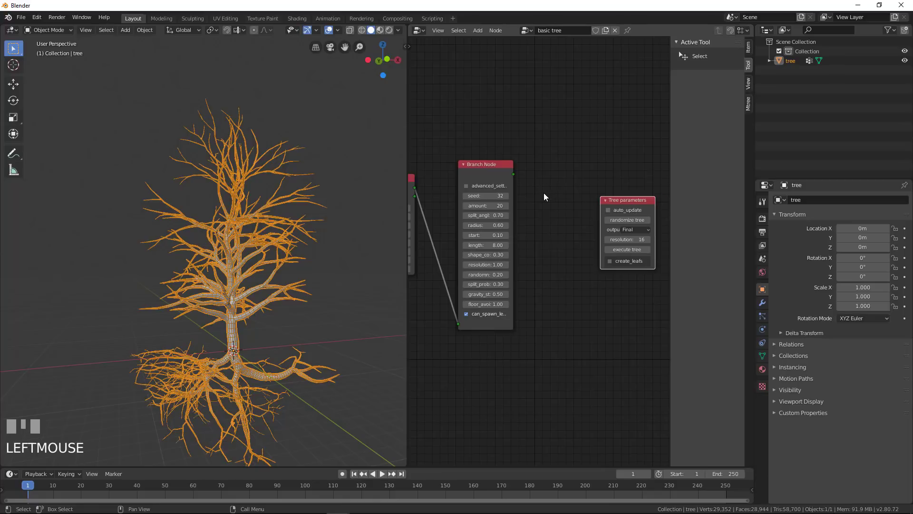
pyautogui.hotkey('shift', 'a')
pyautogui.moveTo(544, 192)
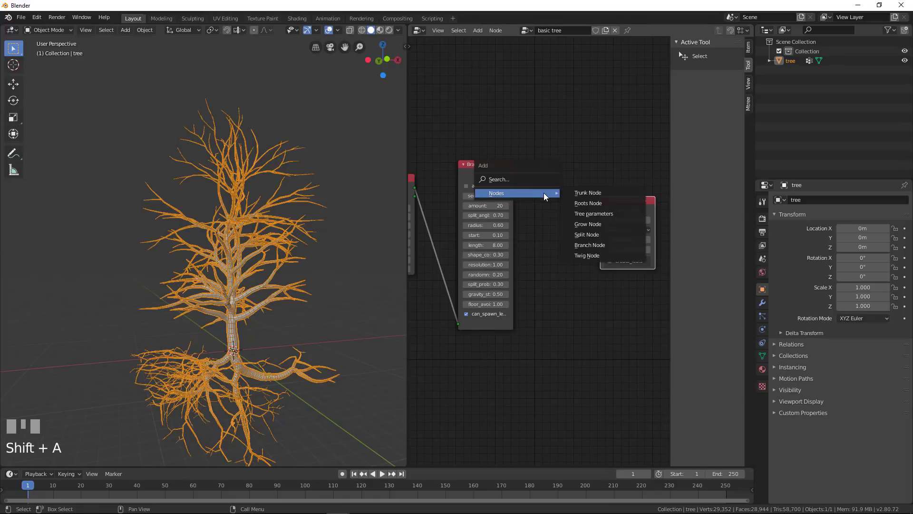
pyautogui.click(591, 223)
pyautogui.click(520, 177)
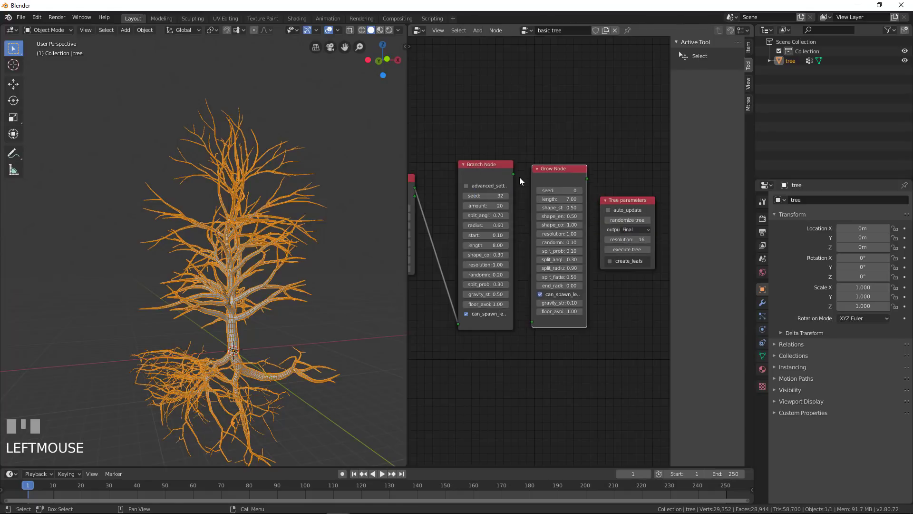
pyautogui.moveTo(514, 174); pyautogui.dragTo(531, 322)
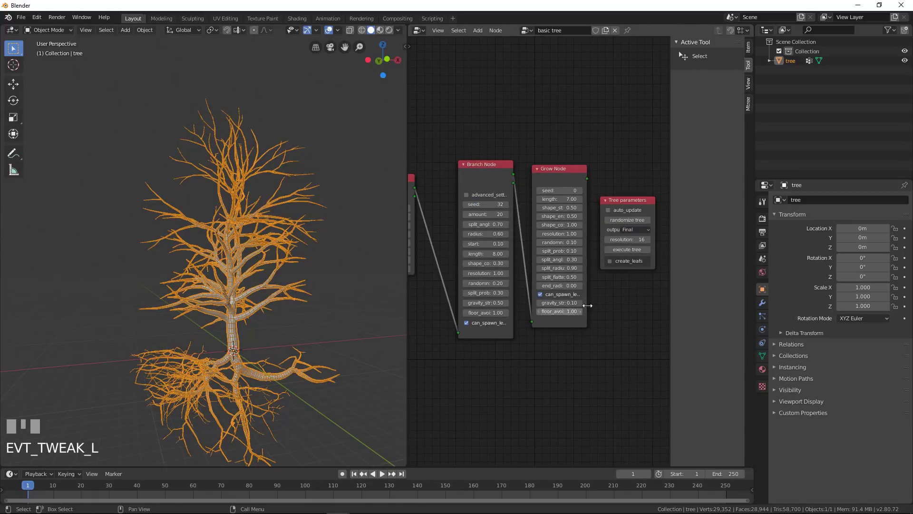
# Step: Execute the tree with the Grow Node connected and inspect the extended branches from several sides
pyautogui.moveTo(630, 239); pyautogui.dragTo(615, 246, button='middle')
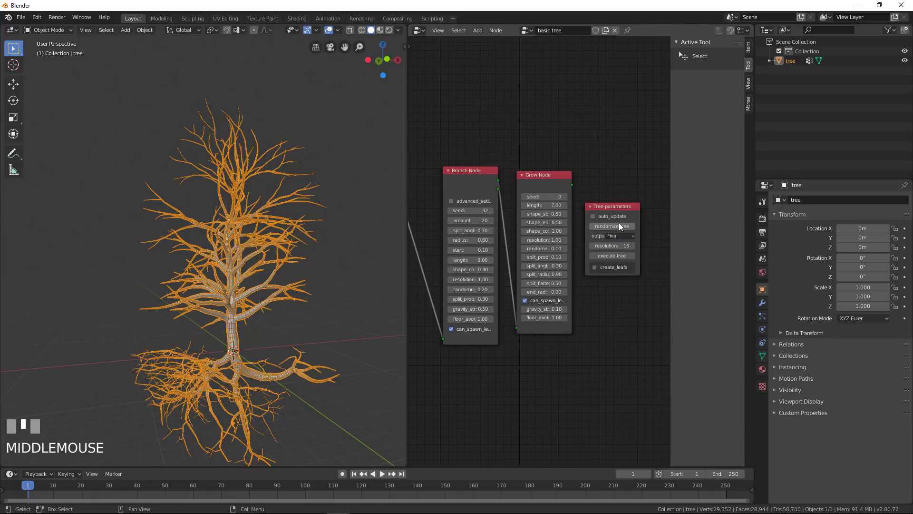
pyautogui.click(615, 256)
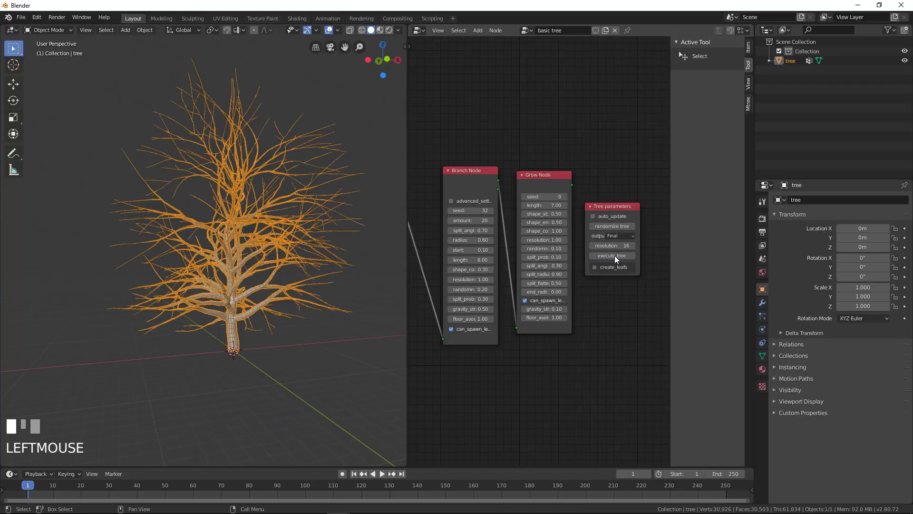
pyautogui.moveTo(305, 299)
pyautogui.mouseDown(button='middle')
pyautogui.moveTo(273, 301)
pyautogui.moveTo(301, 311)
pyautogui.mouseUp(button='middle')
pyautogui.scroll(2, 260, 282)
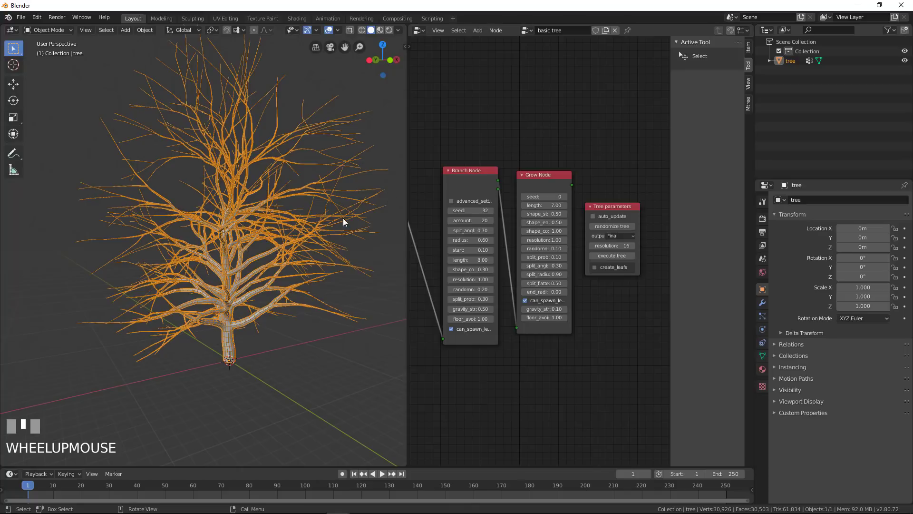
pyautogui.moveTo(344, 220); pyautogui.dragTo(265, 224, button='middle')
pyautogui.scroll(-2, 232, 224)
pyautogui.moveTo(327, 176); pyautogui.dragTo(303, 219, button='middle')
pyautogui.scroll(2, 254, 286)
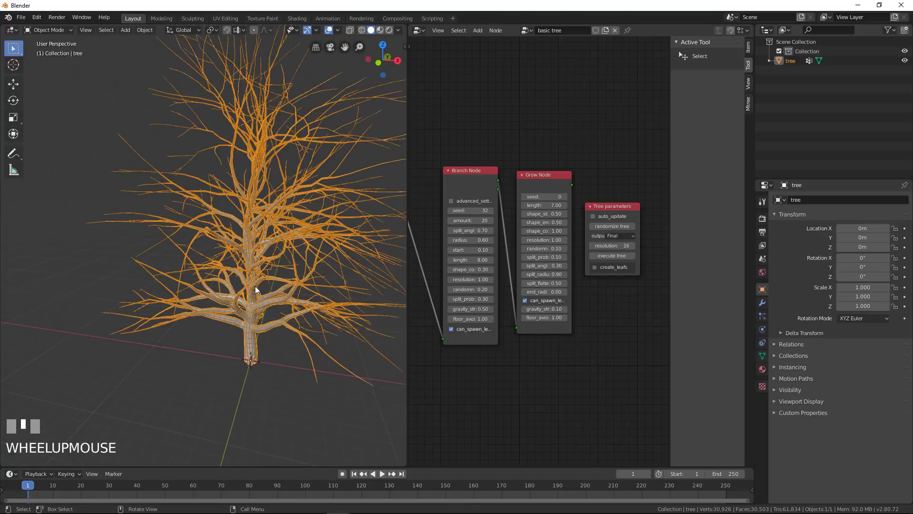
# Step: Set the Grow Node's gravity strength to 0.60
pyautogui.moveTo(255, 286); pyautogui.dragTo(252, 257, button='middle')
pyautogui.scroll(1, 606, 309)
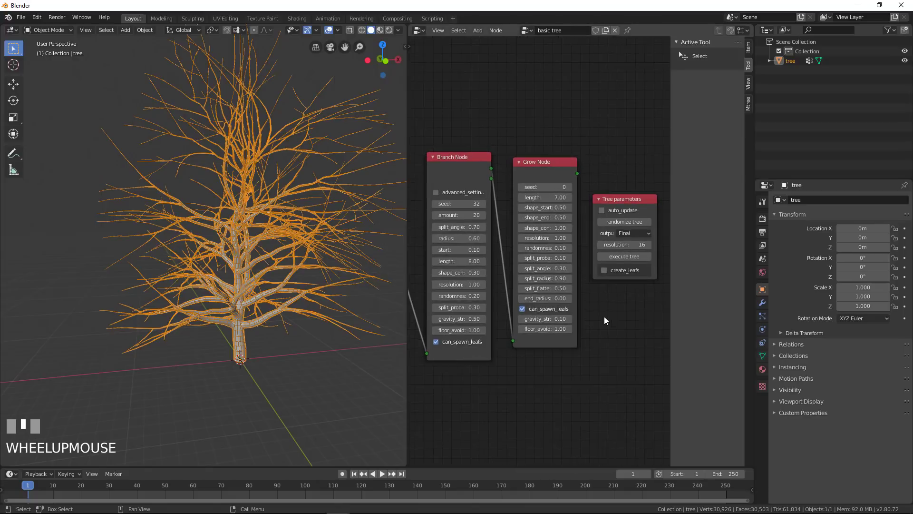
pyautogui.scroll(1, 609, 316)
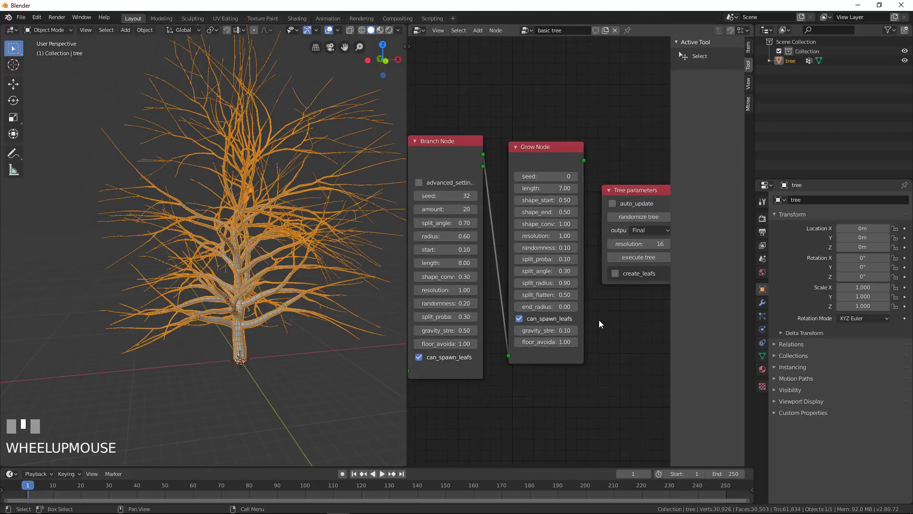
pyautogui.click(546, 330)
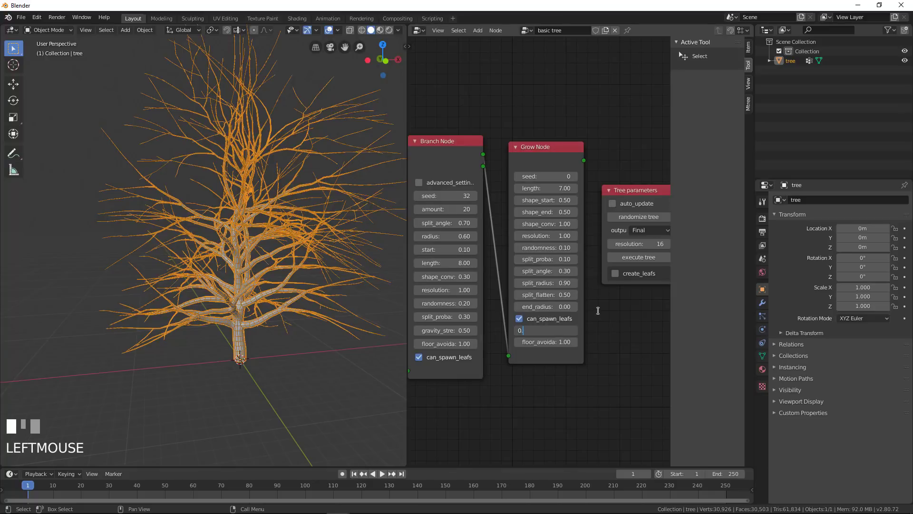
pyautogui.write('6')
pyautogui.click(624, 303)
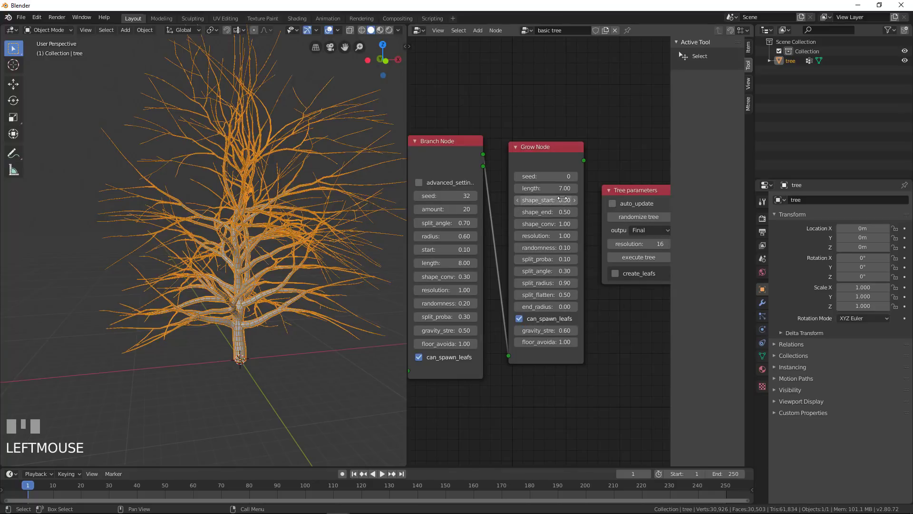
# Step: Set the Grow Node's length to 3.00 and execute the tree
pyautogui.click(546, 189)
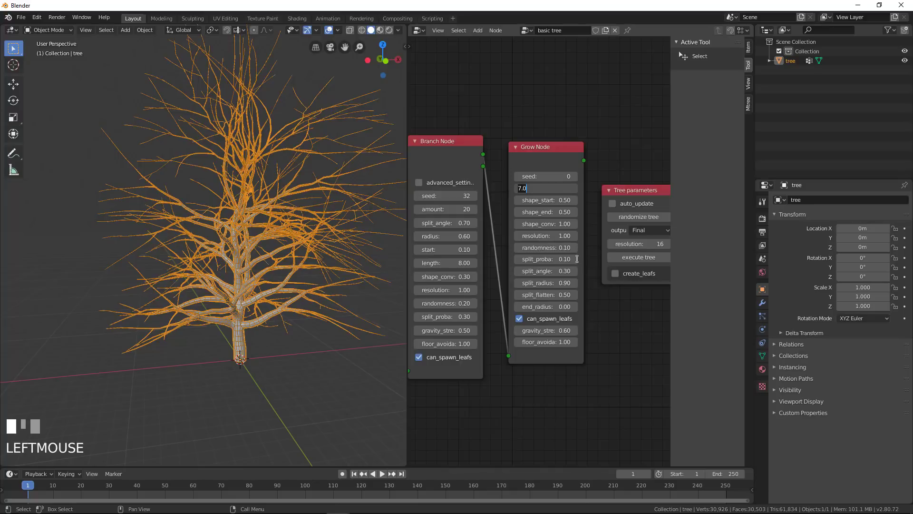
pyautogui.write('3')
pyautogui.click(627, 306)
pyautogui.moveTo(632, 318); pyautogui.dragTo(596, 320, button='middle')
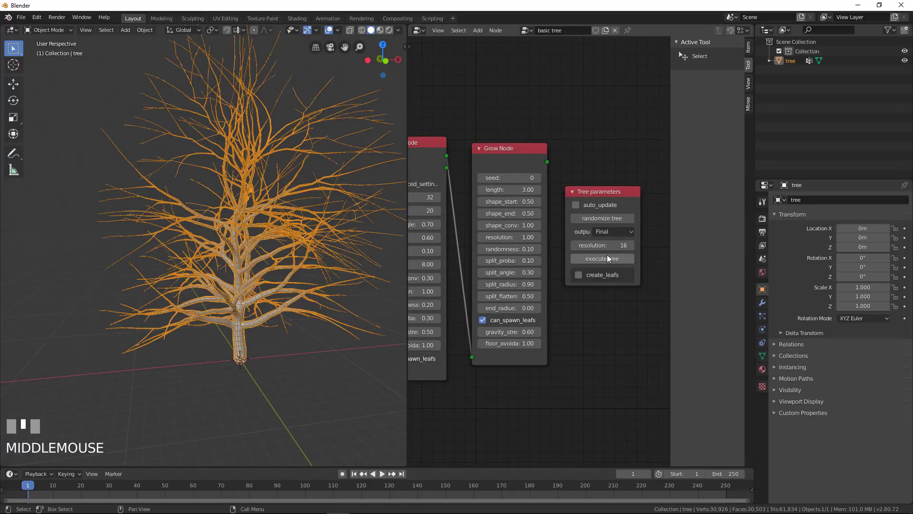
pyautogui.click(607, 257)
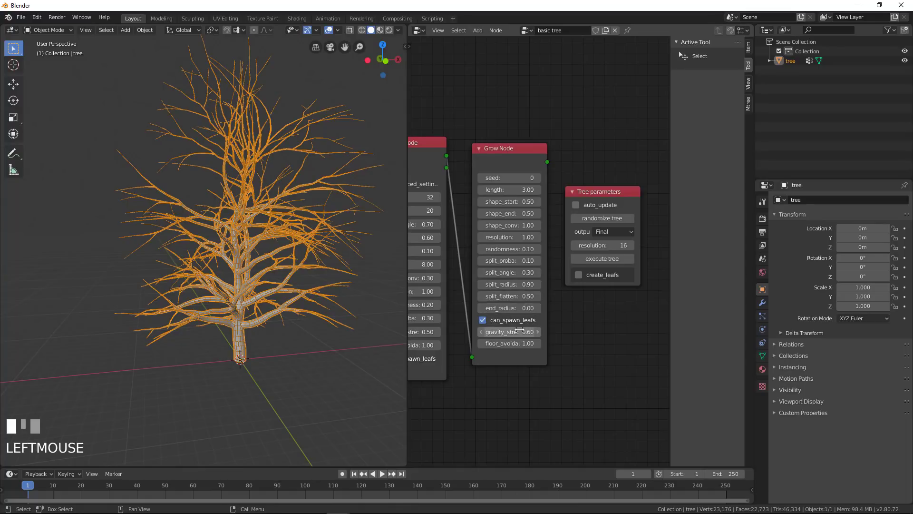
# Step: Set the Grow Node's gravity strength to 2.00, execute the tree, and inspect the branches from several sides
pyautogui.click(536, 330)
pyautogui.write('2')
pyautogui.press('Return')
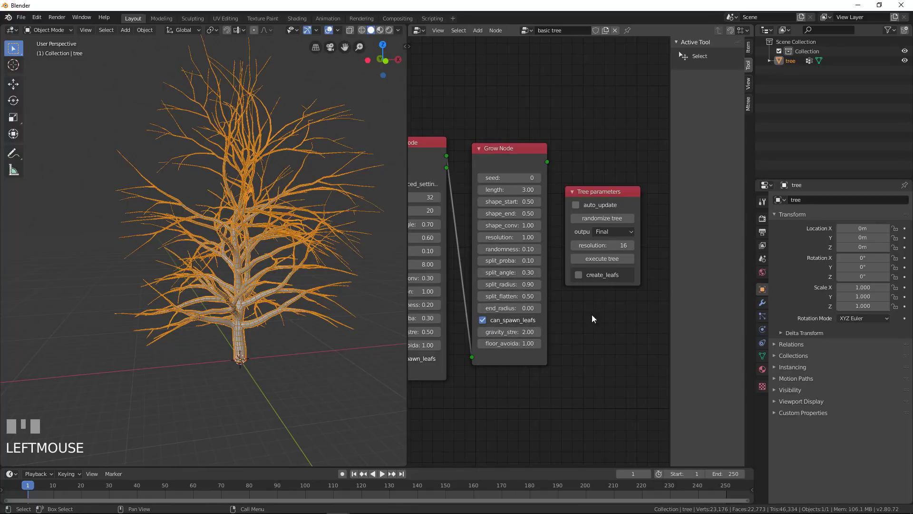
pyautogui.click(610, 258)
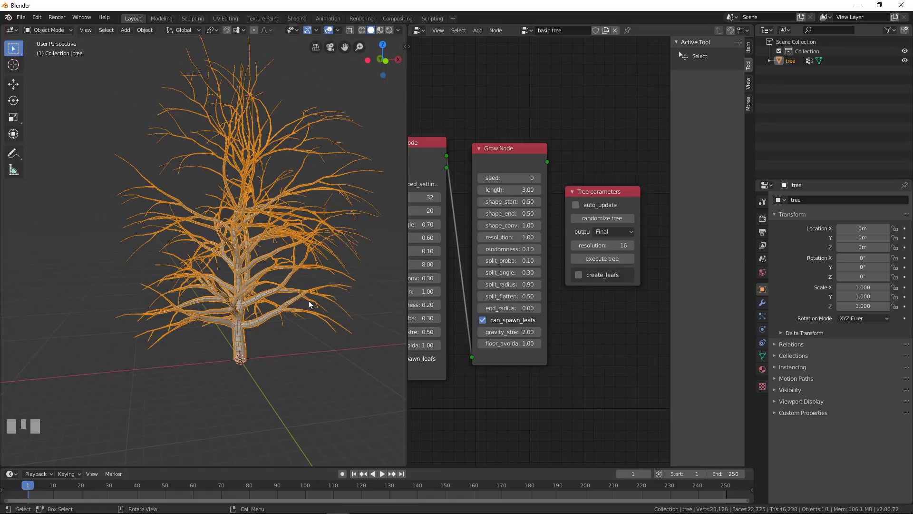
pyautogui.moveTo(194, 346); pyautogui.dragTo(220, 300, button='middle')
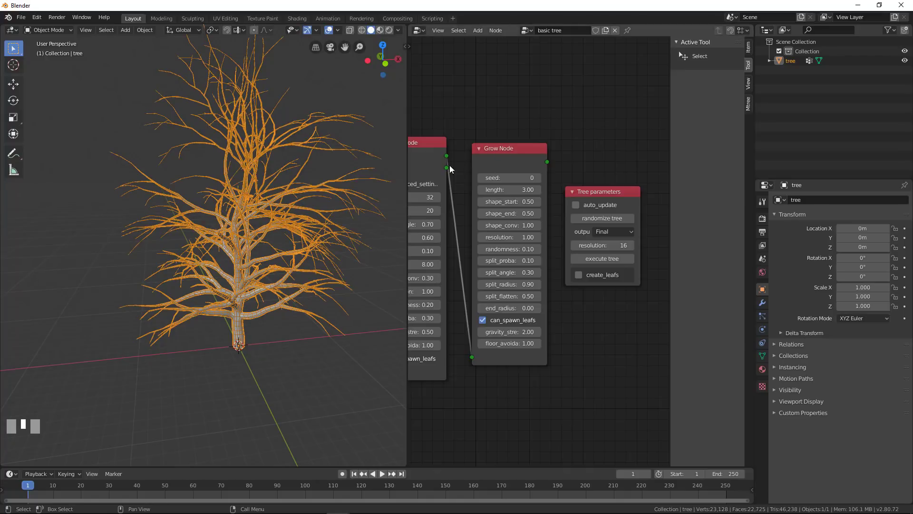
pyautogui.moveTo(219, 219); pyautogui.dragTo(341, 260, button='middle')
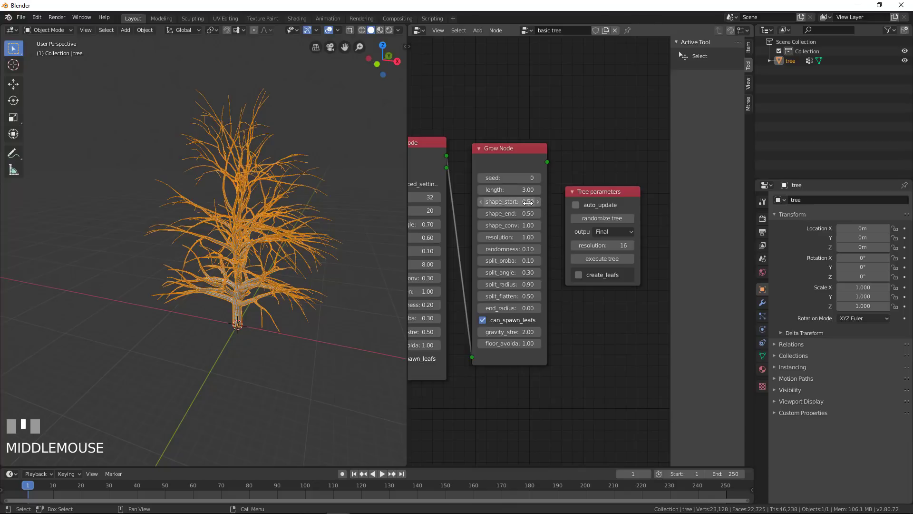
# Step: Set the Branch Node's length to 7.00 and its split probability to 0.35
pyautogui.moveTo(460, 169); pyautogui.dragTo(511, 129, button='middle')
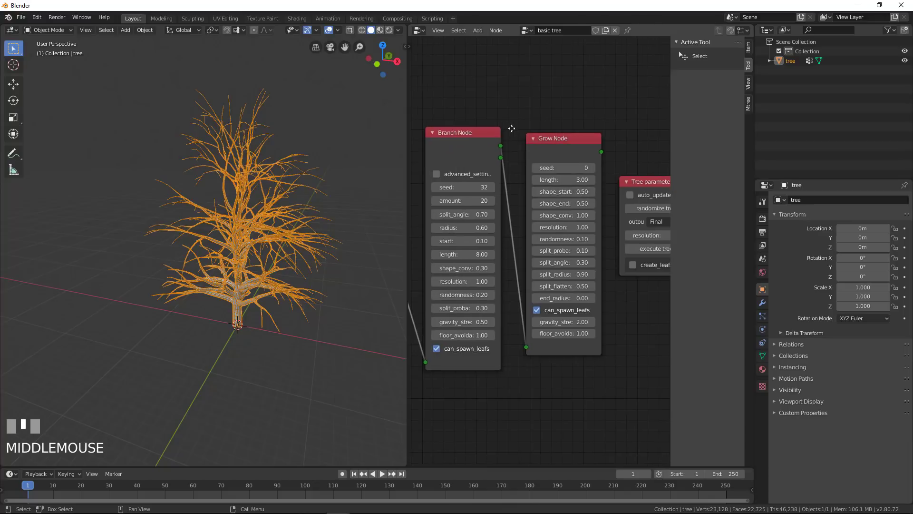
pyautogui.click(478, 254)
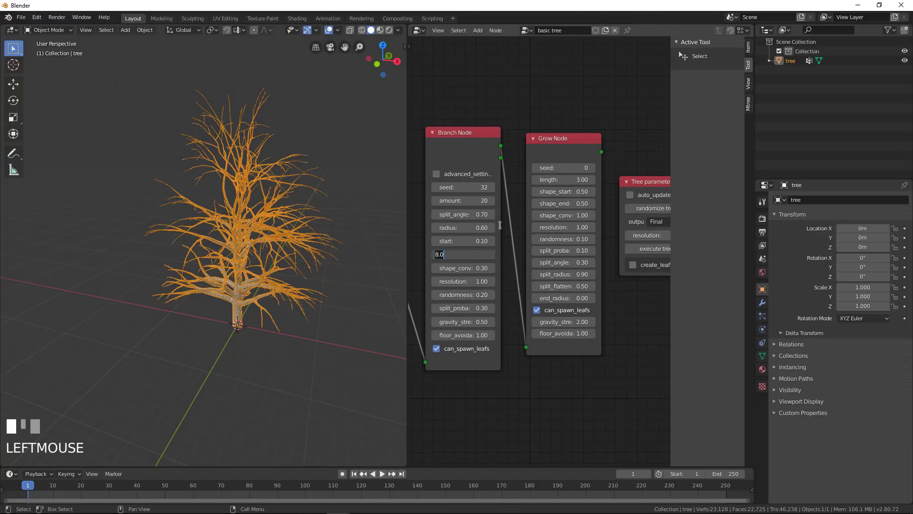
pyautogui.write('7')
pyautogui.press('Return')
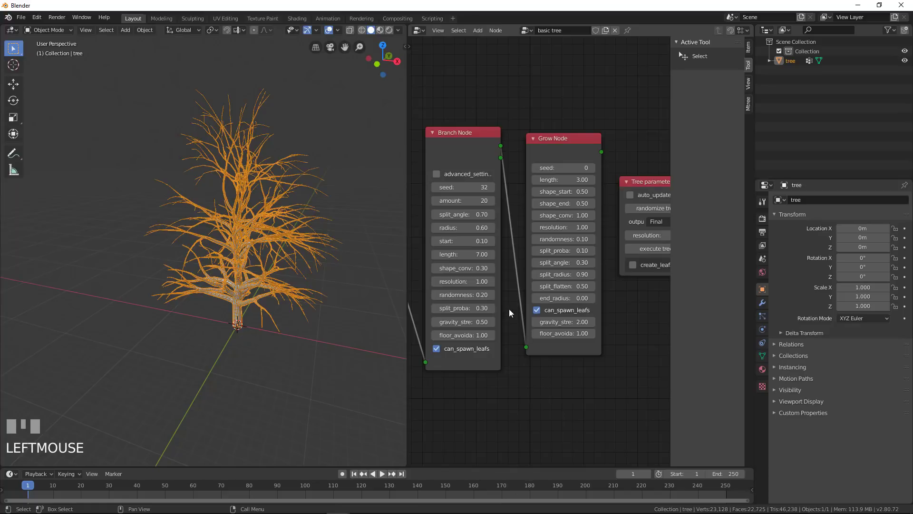
pyautogui.click(456, 309)
pyautogui.write('0.35')
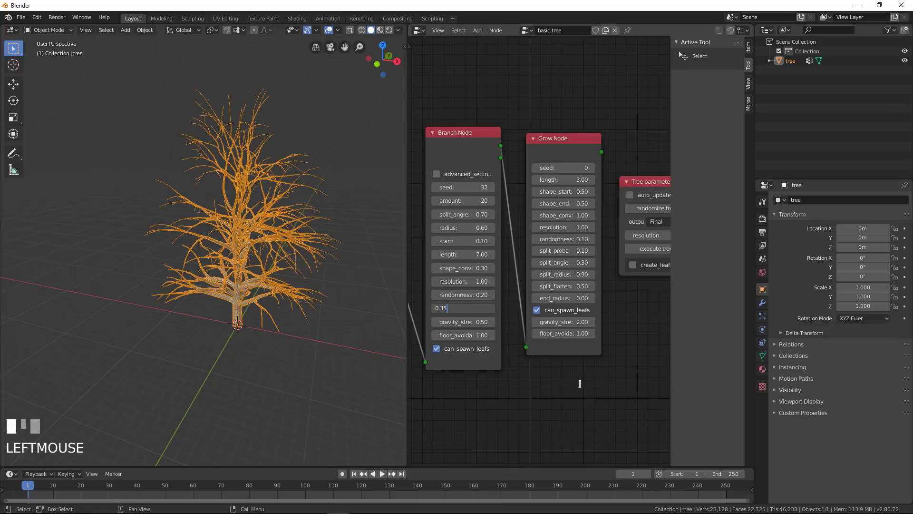
pyautogui.press('Return')
# Step: Set the Grow Node's randomness to 0.20
pyautogui.moveTo(638, 330); pyautogui.dragTo(608, 326, button='middle')
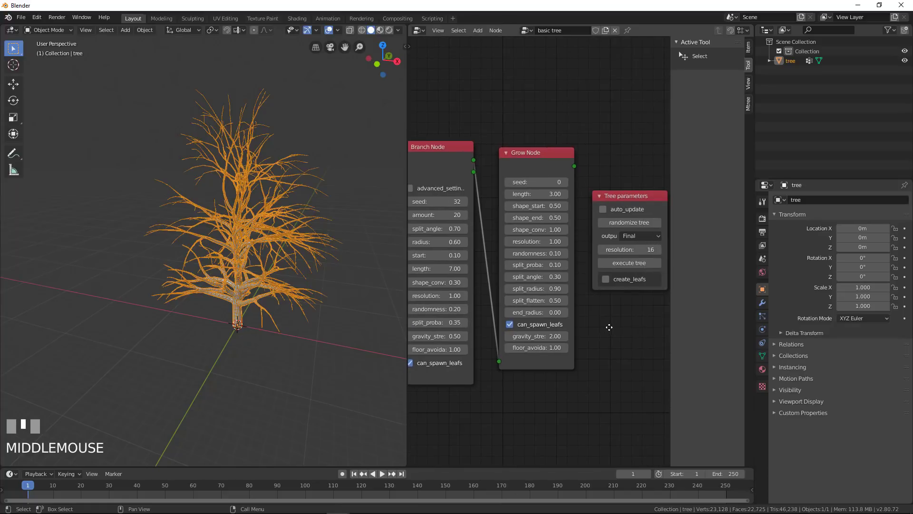
pyautogui.click(554, 255)
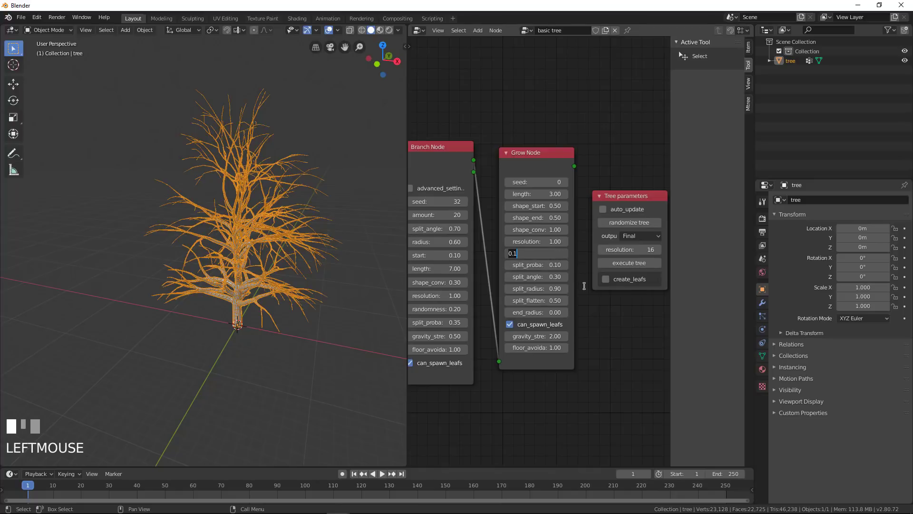
pyautogui.write('2')
pyautogui.press('Return')
# Step: Set the Grow Node's gravity strength to 4.00, execute the tree, and inspect the branches from another side
pyautogui.moveTo(544, 317); pyautogui.dragTo(555, 310, button='middle')
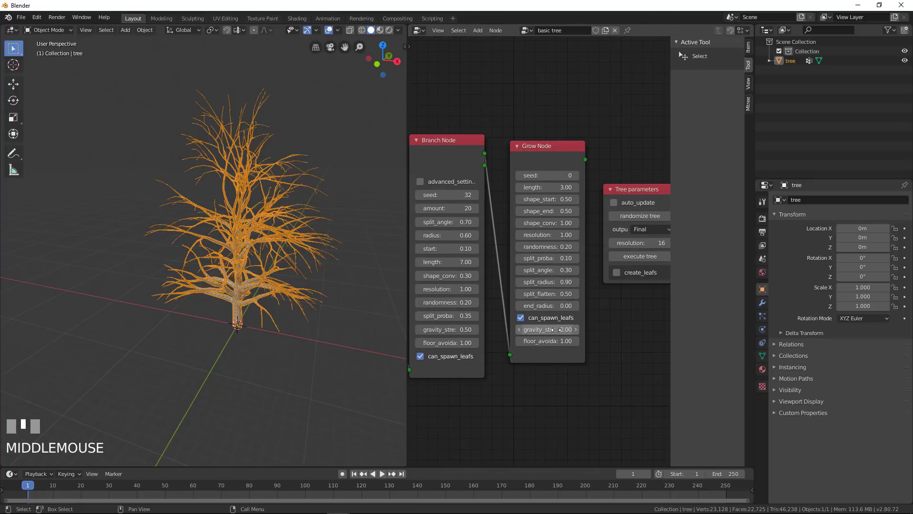
pyautogui.click(551, 329)
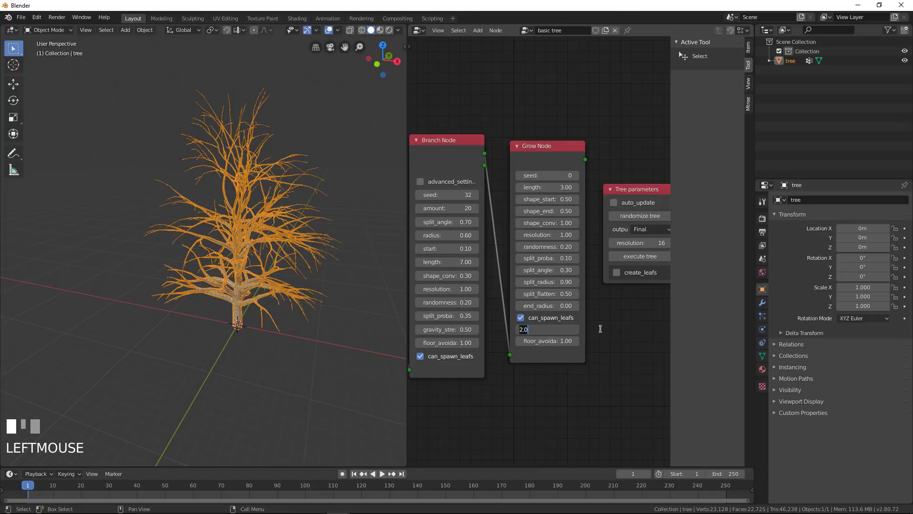
pyautogui.write('4')
pyautogui.press('Return')
pyautogui.moveTo(601, 323); pyautogui.dragTo(580, 334, button='middle')
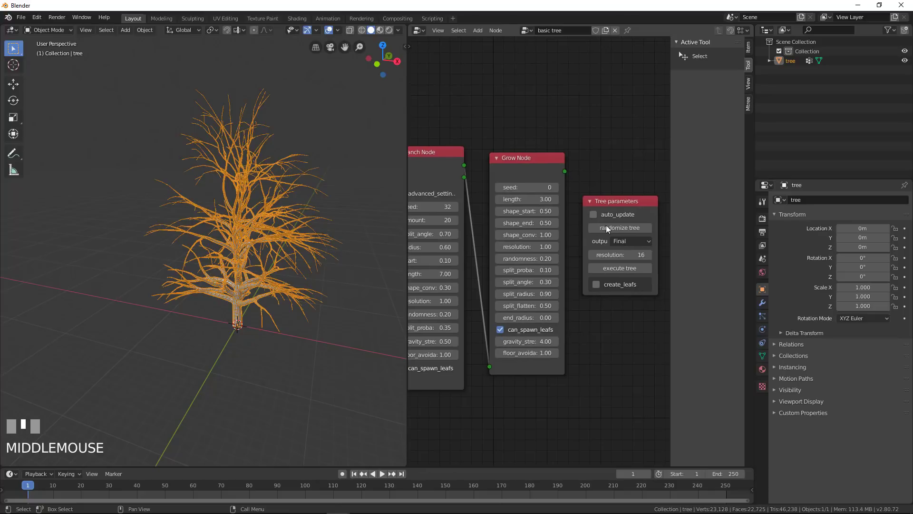
pyautogui.click(619, 268)
pyautogui.moveTo(238, 264); pyautogui.dragTo(310, 267, button='middle')
pyautogui.scroll(3, 298, 175)
pyautogui.scroll(2, 312, 230)
pyautogui.scroll(2, 309, 270)
pyautogui.scroll(-1, 539, 251)
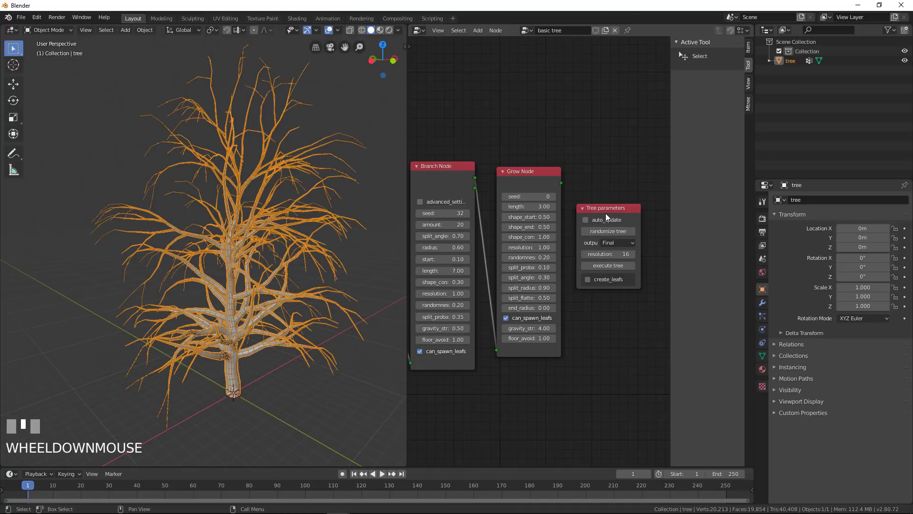
# Step: Move the Tree parameters node farther away from the Grow Node
pyautogui.moveTo(608, 209); pyautogui.dragTo(634, 209)
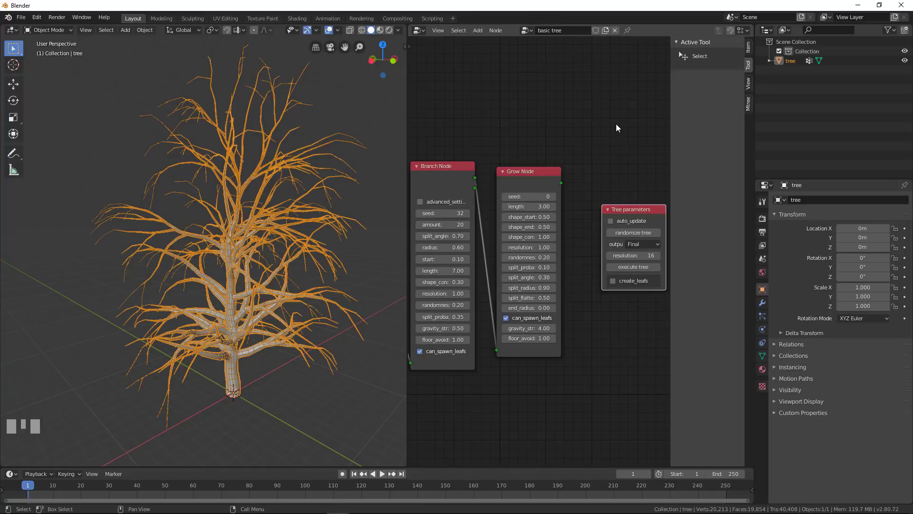
pyautogui.scroll(-2, 606, 144)
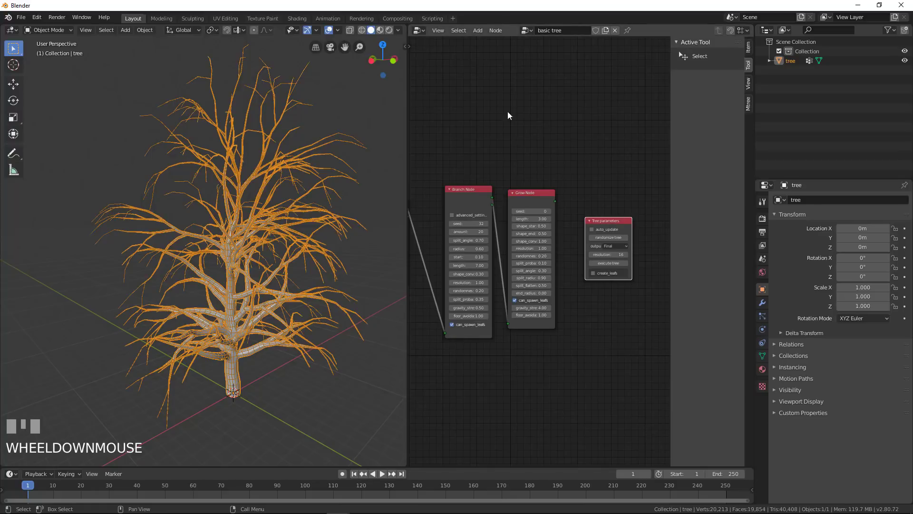
# Step: Unlink the basic tree node tree from the node editor and create a new node tree named presets
pyautogui.click(617, 30)
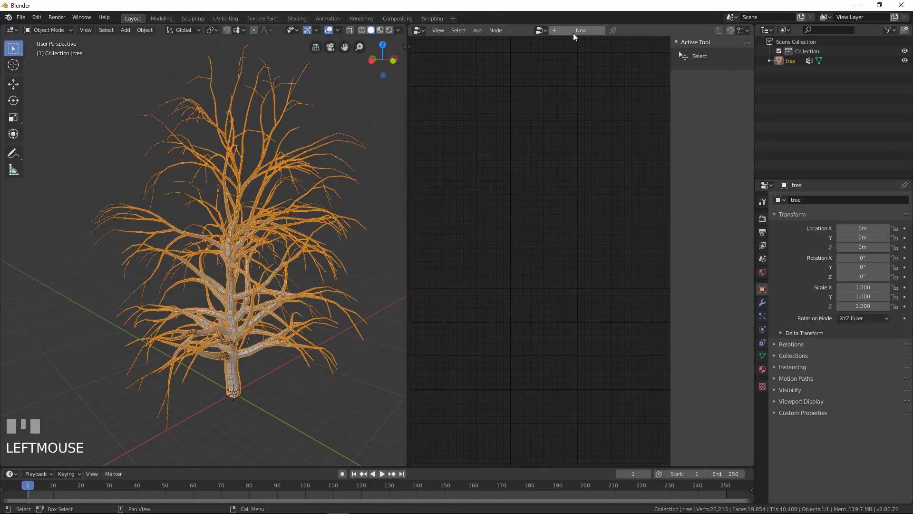
pyautogui.click(574, 32)
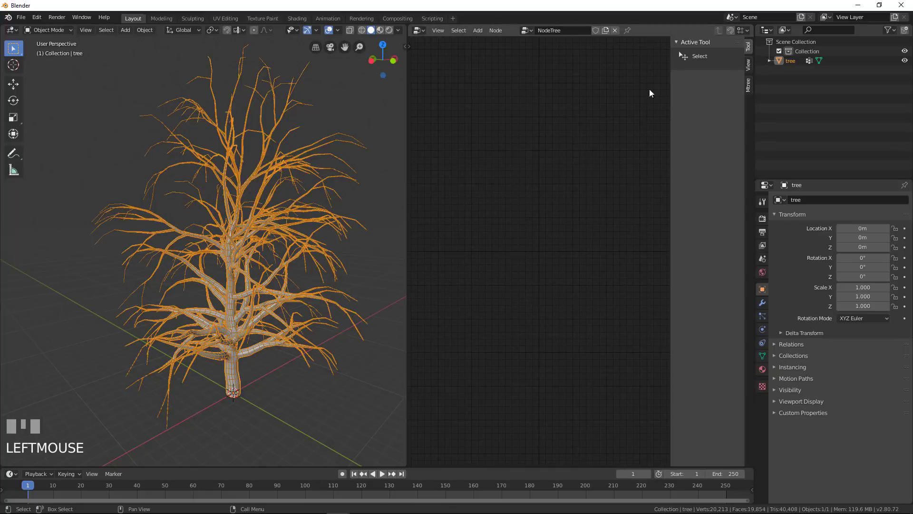
pyautogui.click(528, 31)
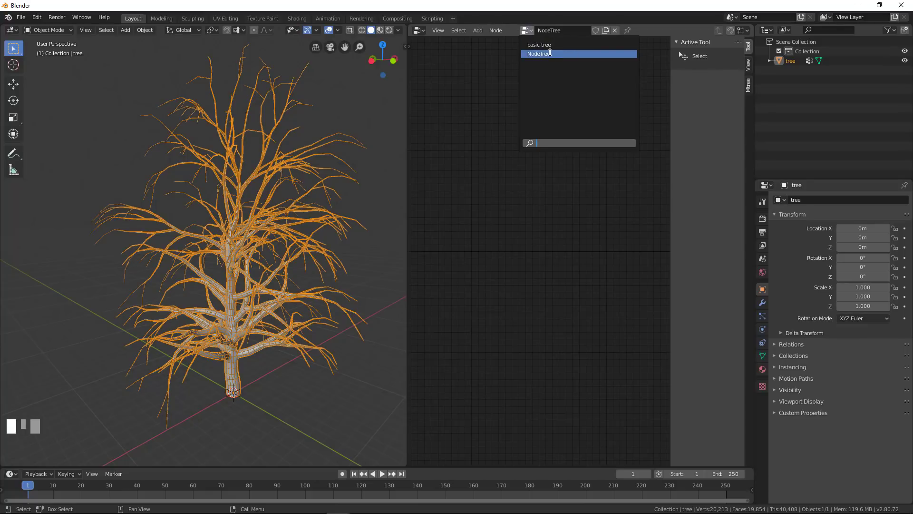
pyautogui.click(570, 31)
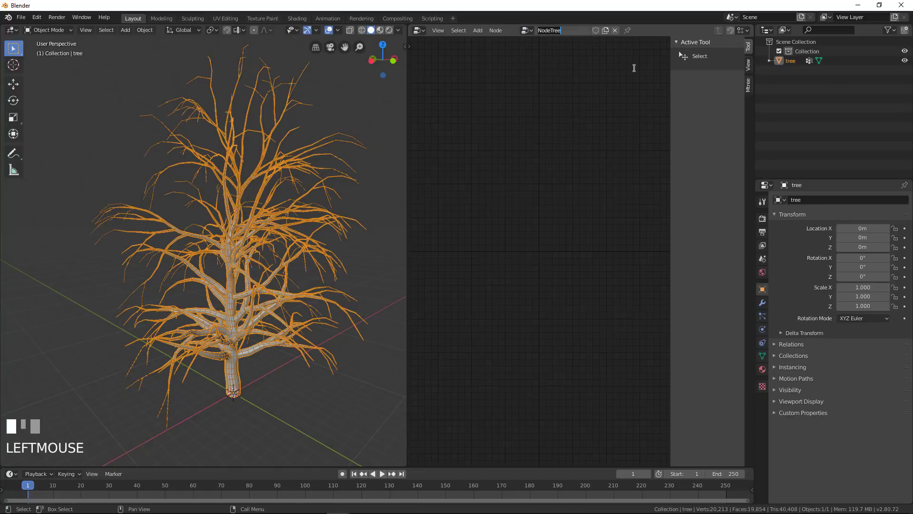
pyautogui.write('prestes')
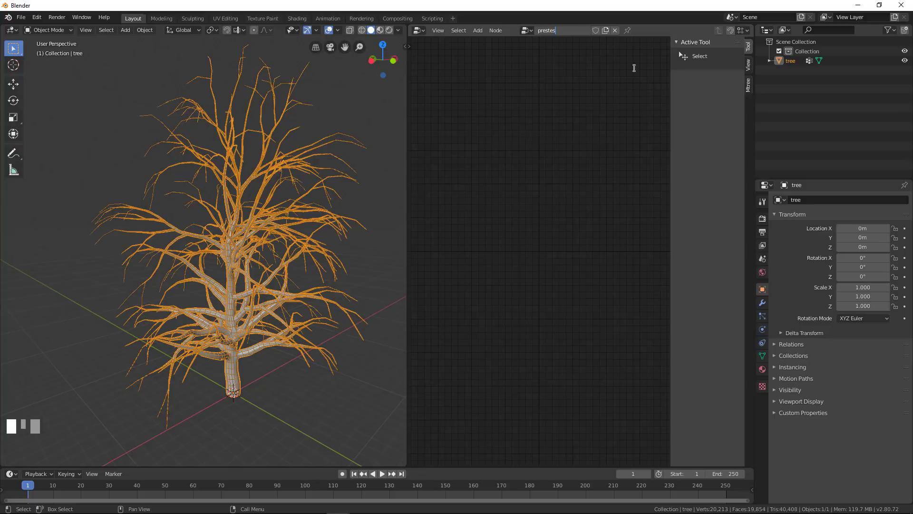
pyautogui.press('BackSpace')
pyautogui.press('BackSpace')
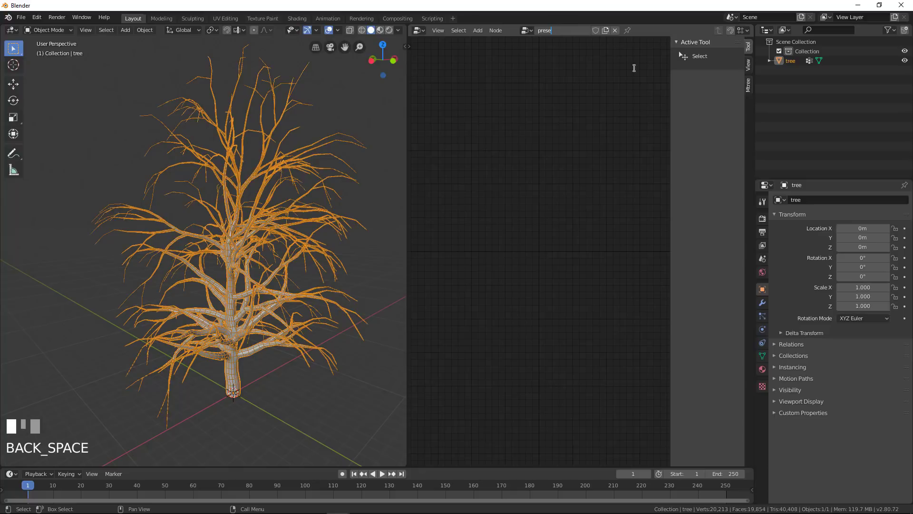
pyautogui.write('s')
pyautogui.press('Return')
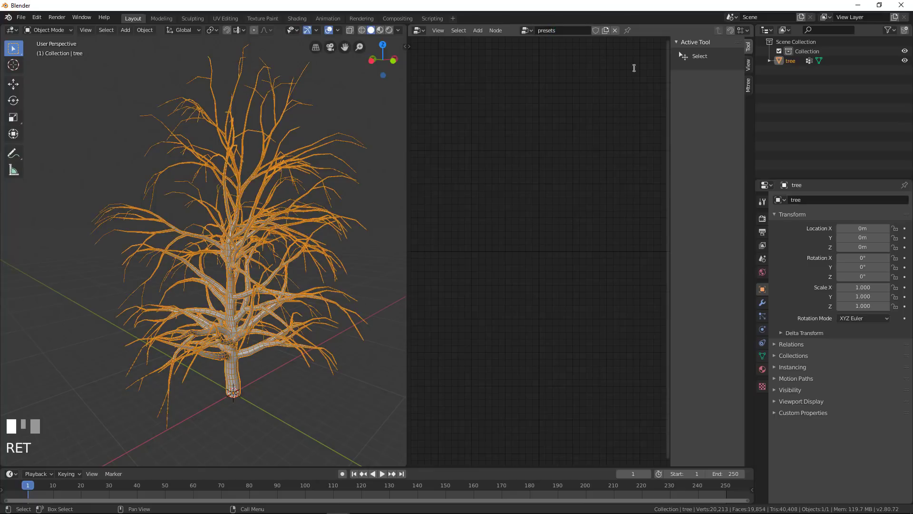
# Step: Load the Mtree add-on's default tree preset into the empty presets node tree
pyautogui.moveTo(241, 251); pyautogui.dragTo(221, 247, button='middle')
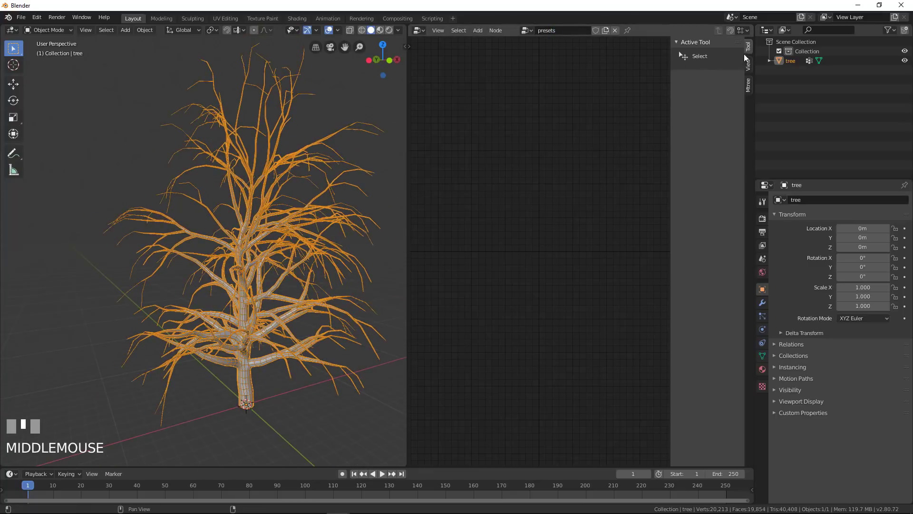
pyautogui.click(749, 84)
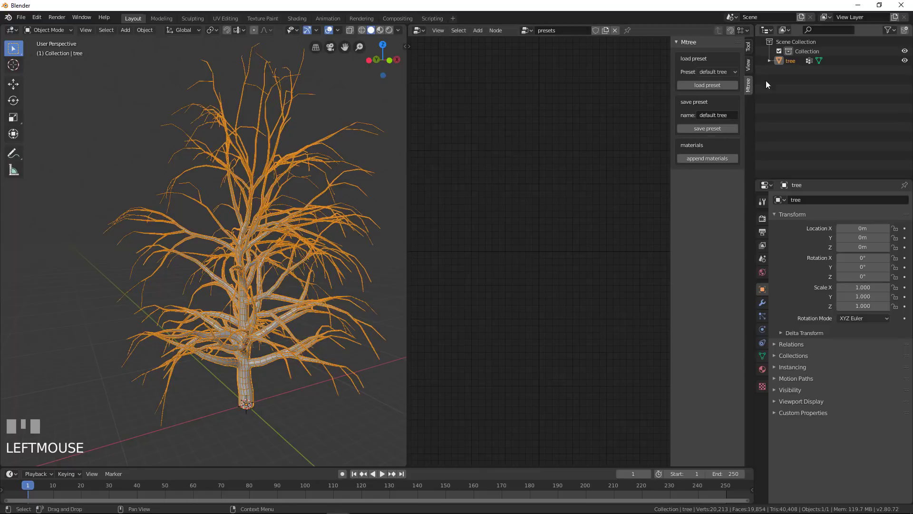
pyautogui.click(720, 72)
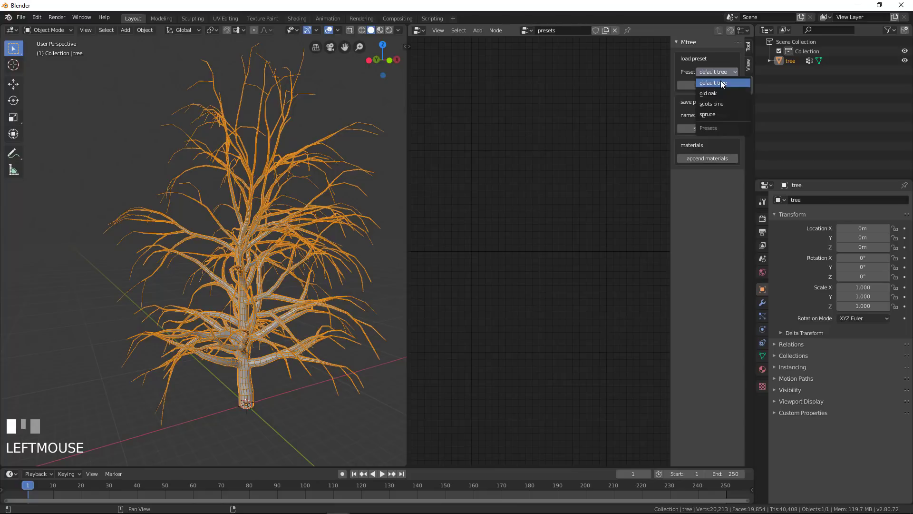
pyautogui.click(714, 83)
pyautogui.click(708, 86)
pyautogui.moveTo(562, 175); pyautogui.dragTo(518, 161, button='middle')
# Step: Load the old oak preset into the presets node tree and execute it to regenerate the tree
pyautogui.click(728, 72)
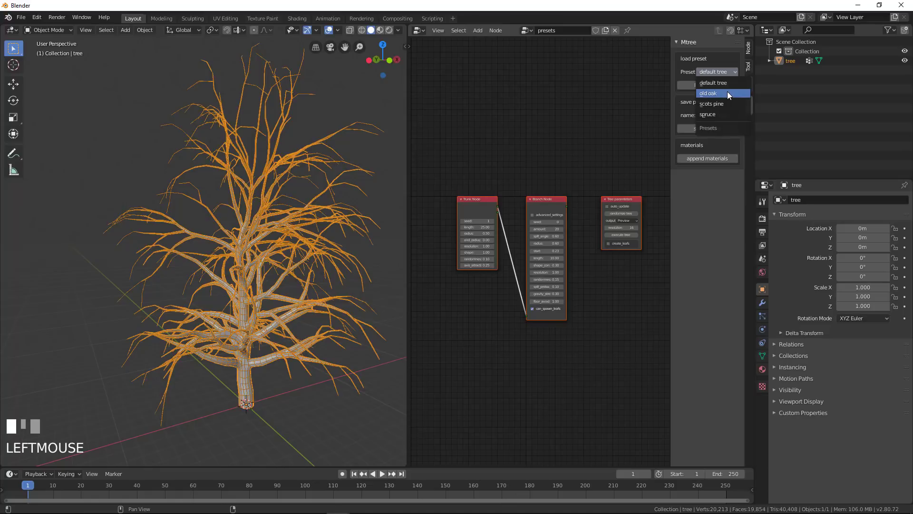
pyautogui.click(727, 94)
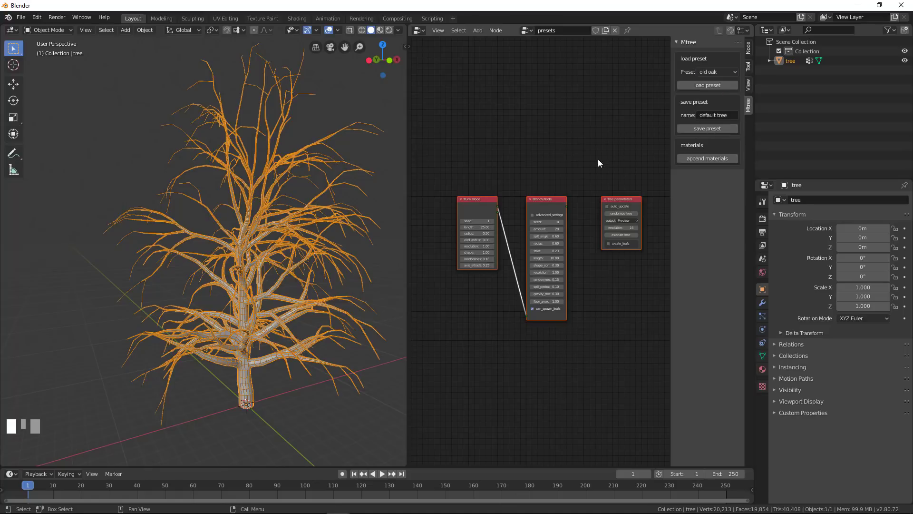
pyautogui.click(706, 85)
pyautogui.moveTo(576, 182); pyautogui.dragTo(532, 136, button='middle')
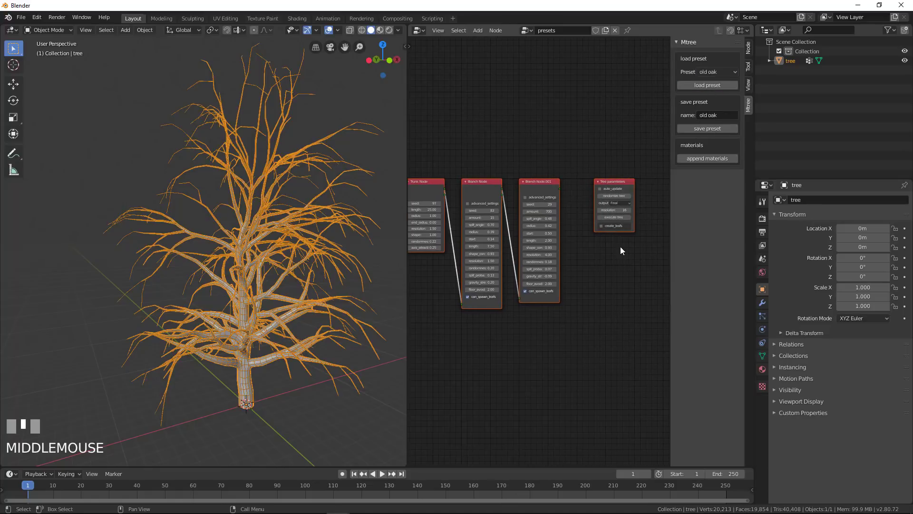
pyautogui.scroll(2, 604, 238)
pyautogui.click(614, 209)
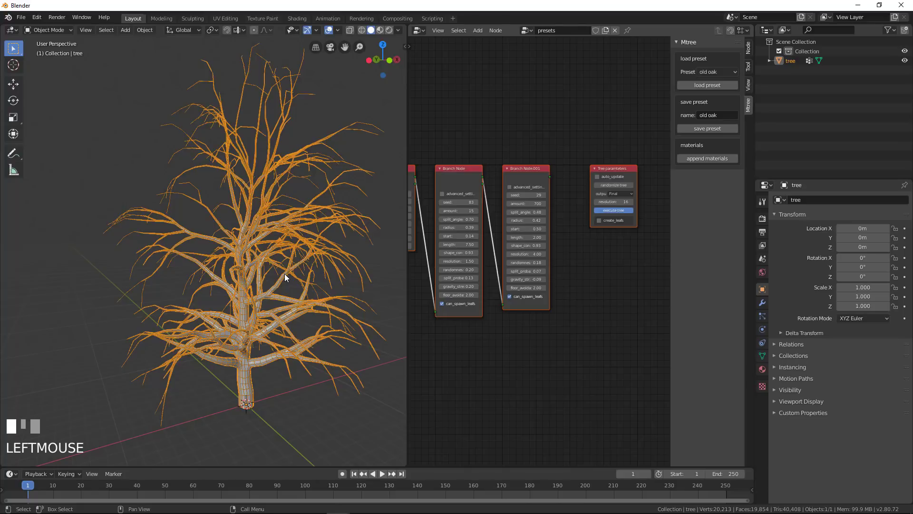
pyautogui.scroll(-2, 274, 249)
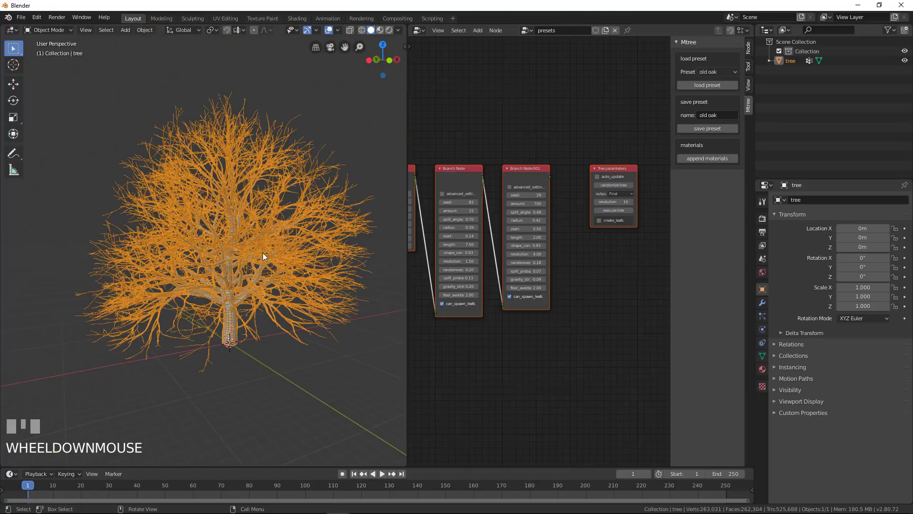
pyautogui.moveTo(265, 259); pyautogui.dragTo(230, 250, button='middle')
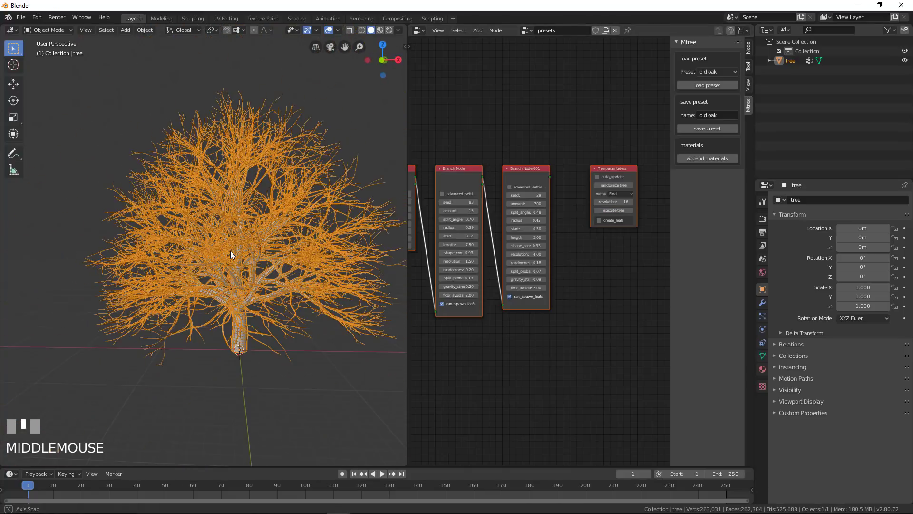
pyautogui.scroll(3, 280, 295)
pyautogui.moveTo(281, 298); pyautogui.dragTo(176, 303, button='middle')
pyautogui.scroll(-3, 294, 284)
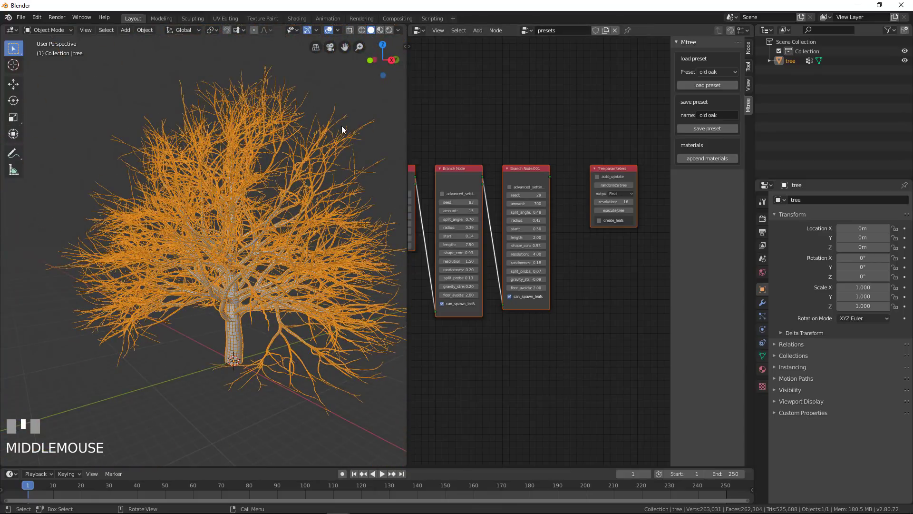
# Step: Replace the node setup with the scots pine preset and execute it to generate the pine
pyautogui.click(714, 72)
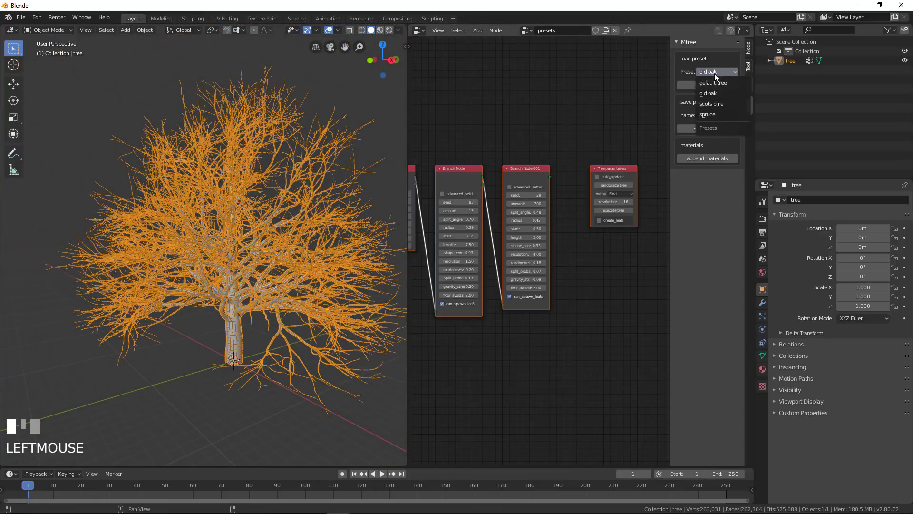
pyautogui.click(720, 105)
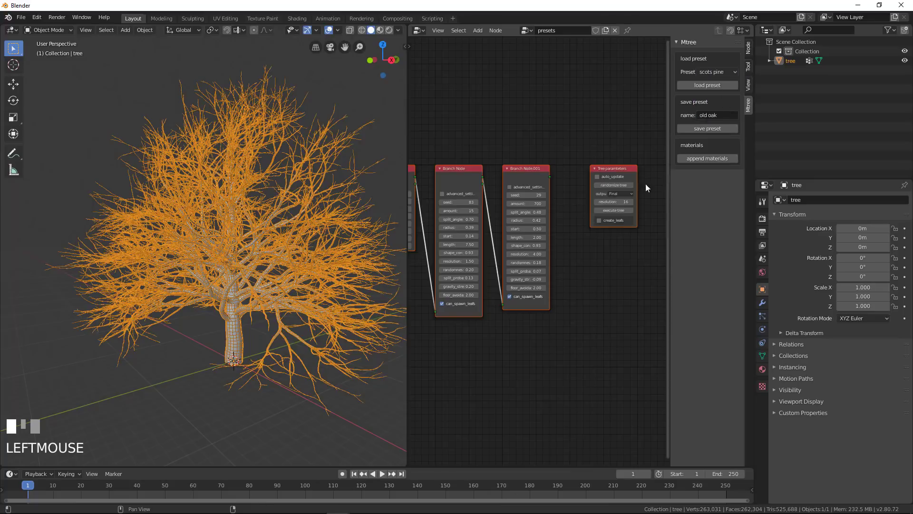
pyautogui.click(703, 86)
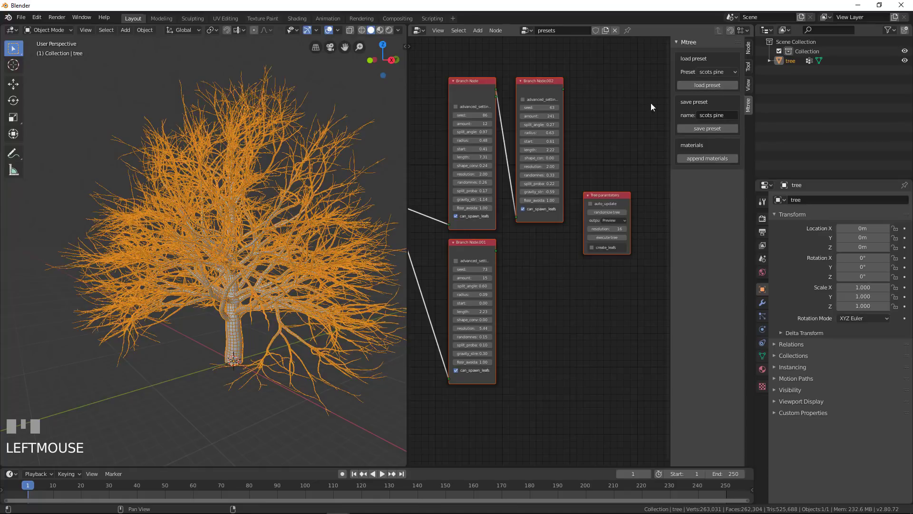
pyautogui.click(614, 239)
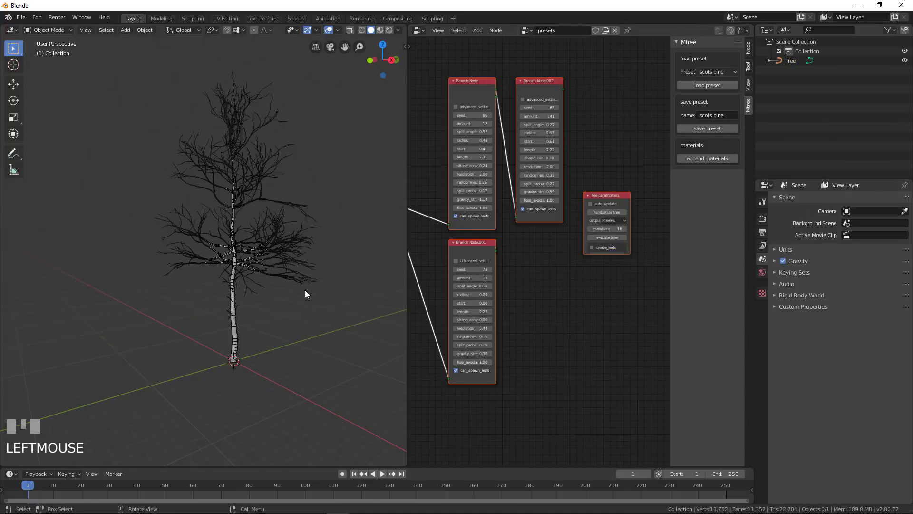
pyautogui.moveTo(304, 289); pyautogui.dragTo(231, 285, button='middle')
pyautogui.scroll(3, 243, 245)
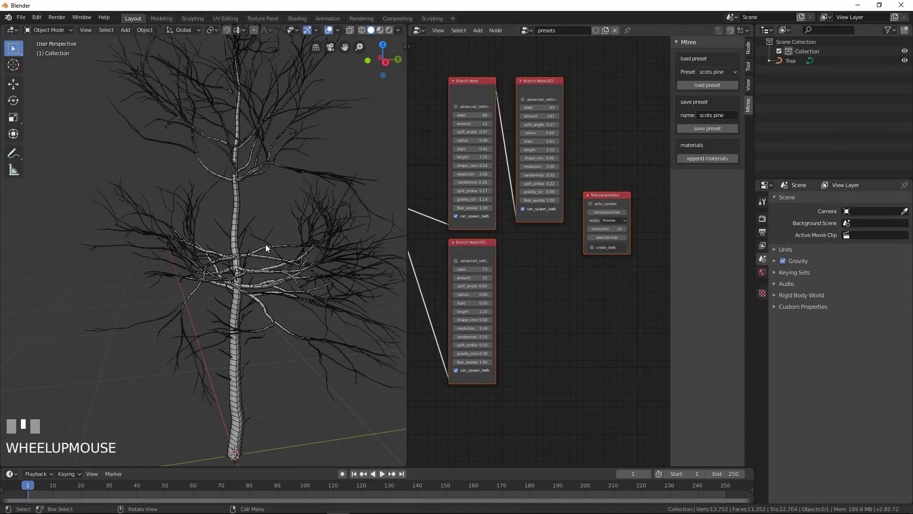
pyautogui.moveTo(263, 250)
pyautogui.mouseDown(button='middle')
pyautogui.moveTo(229, 220)
pyautogui.moveTo(189, 222)
pyautogui.moveTo(252, 242)
pyautogui.mouseUp(button='middle')
pyautogui.scroll(-5, 209, 223)
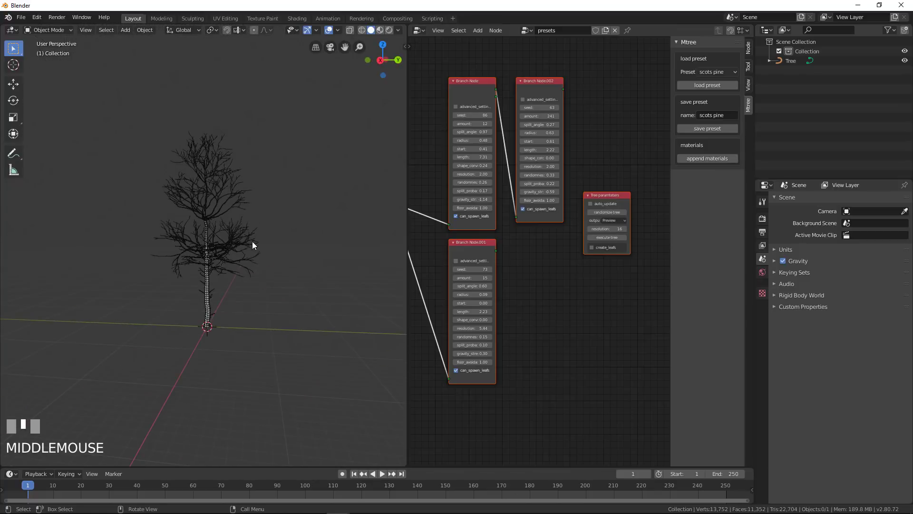
pyautogui.scroll(2, 253, 242)
pyautogui.moveTo(415, 183); pyautogui.dragTo(460, 160, button='middle')
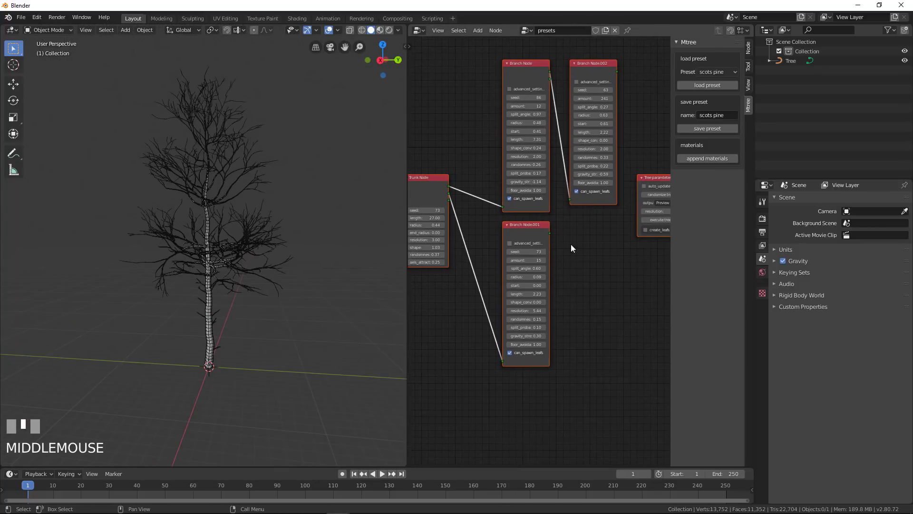
# Step: Load the spruce preset into the node tree and execute it
pyautogui.click(718, 72)
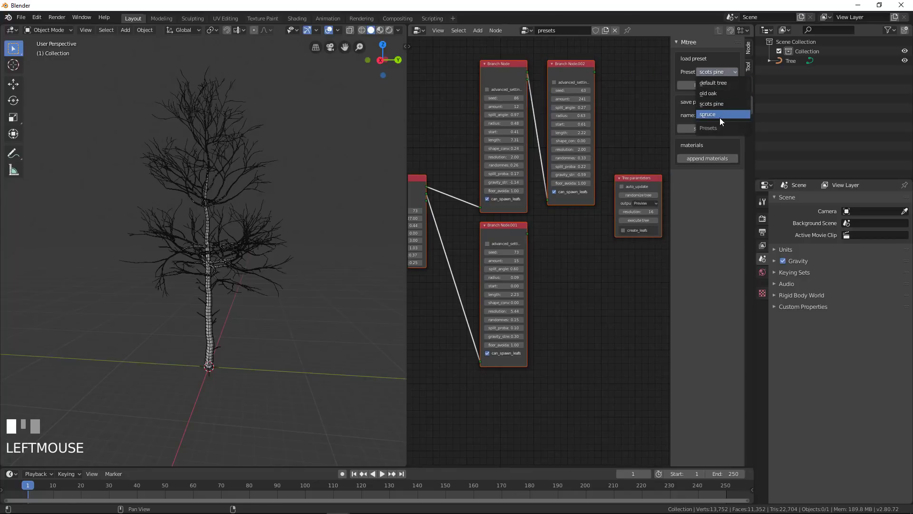
pyautogui.click(719, 115)
pyautogui.click(711, 87)
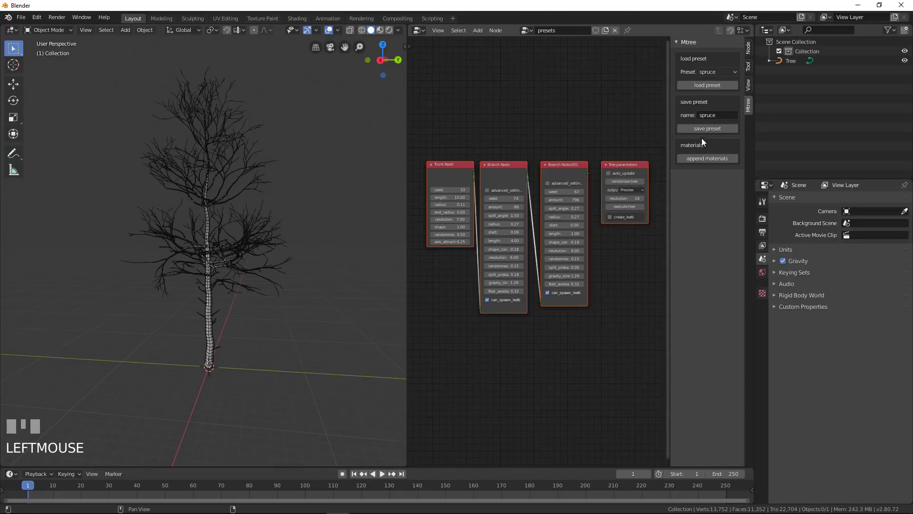
pyautogui.click(625, 209)
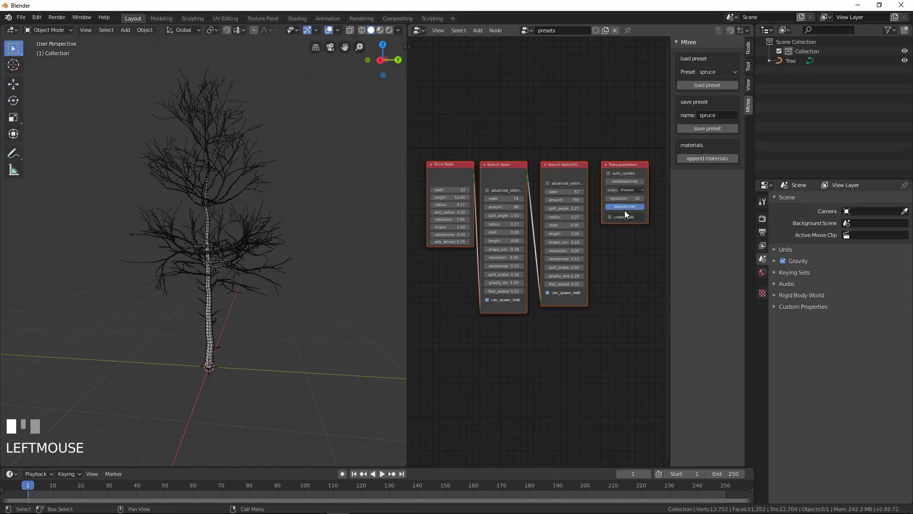
# Step: Delete the leftover scots pine object from the scene and select the spruce
pyautogui.click(211, 275)
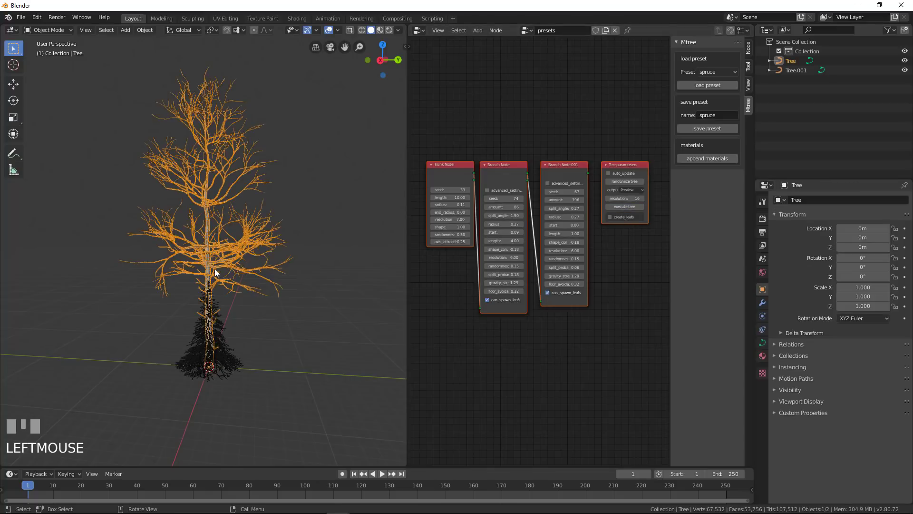
pyautogui.press('x')
pyautogui.click(215, 270)
pyautogui.click(229, 320)
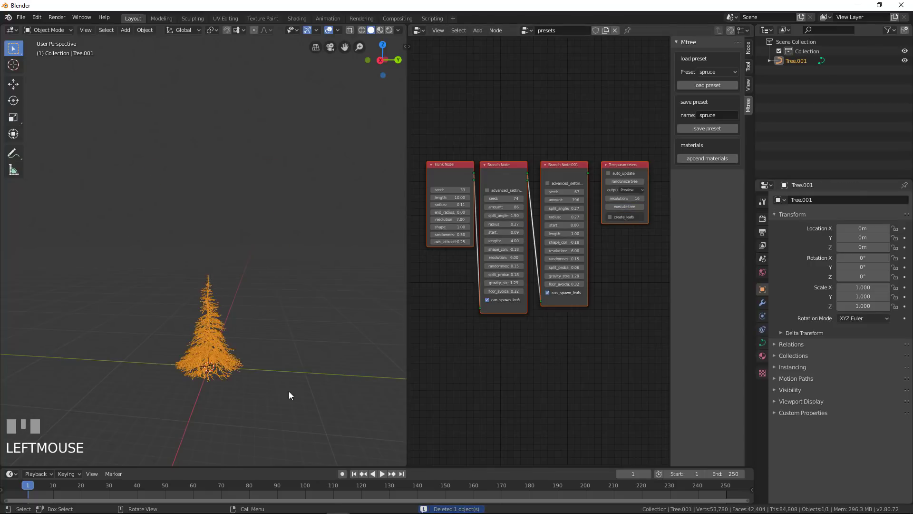
pyautogui.keyDown('shift'); pyautogui.moveTo(289, 391); pyautogui.dragTo(458, 292, button='middle'); pyautogui.keyUp('shift')
pyautogui.scroll(4, 276, 251)
pyautogui.scroll(3, 458, 305)
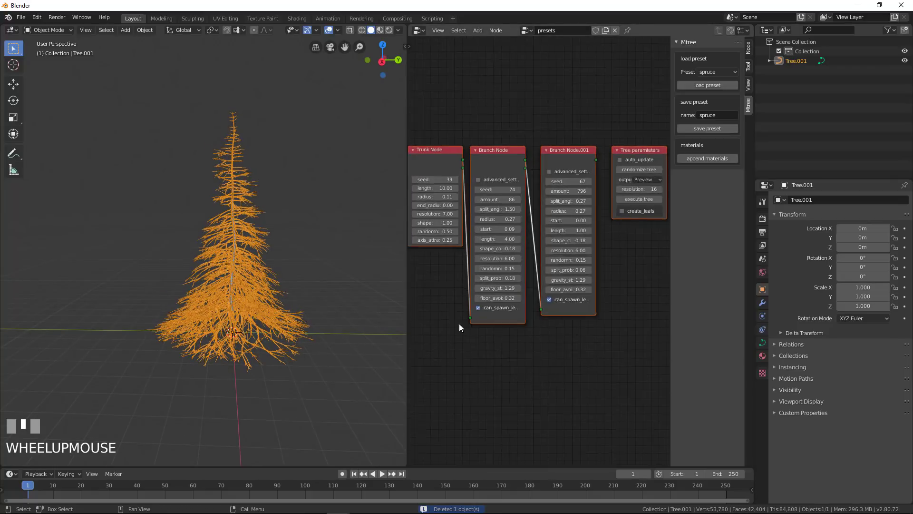
# Step: Set the spruce's Trunk Node length to 8.00
pyautogui.moveTo(271, 295); pyautogui.dragTo(401, 280, button='middle')
pyautogui.moveTo(436, 174); pyautogui.dragTo(462, 178, button='middle')
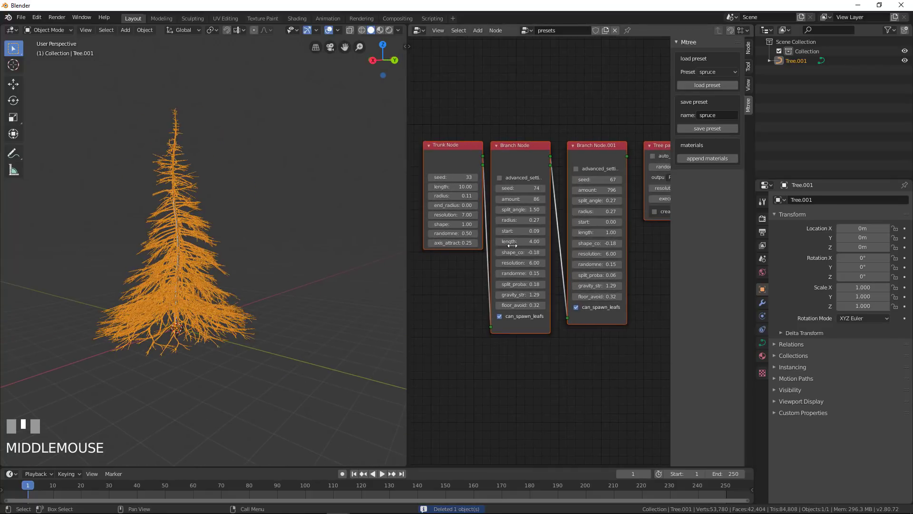
pyautogui.click(460, 187)
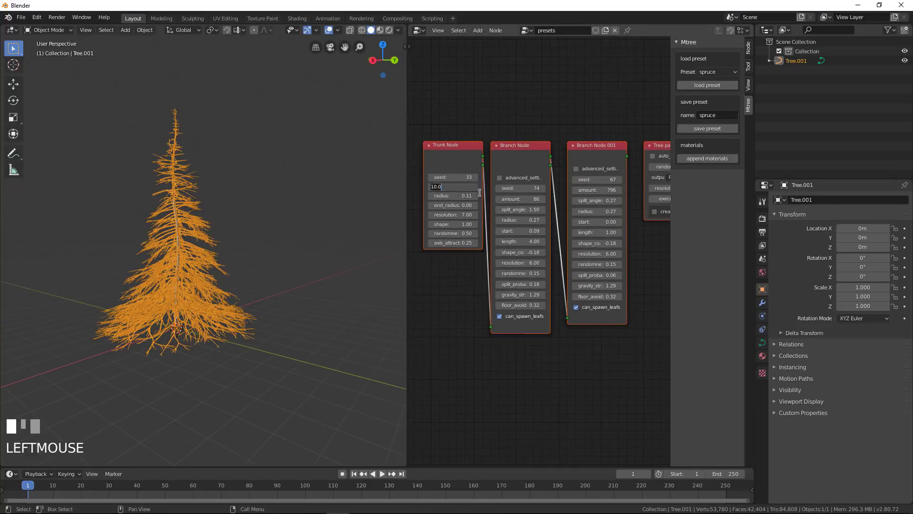
pyautogui.write('8')
pyautogui.press('Return')
# Step: Set the first Branch Node's amount to 50 and execute the tree
pyautogui.moveTo(461, 306); pyautogui.dragTo(441, 311, button='middle')
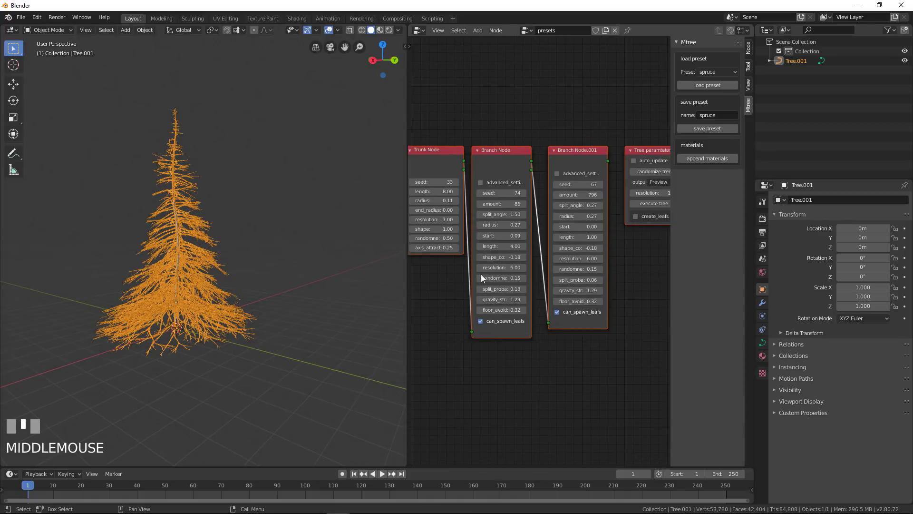
pyautogui.click(509, 203)
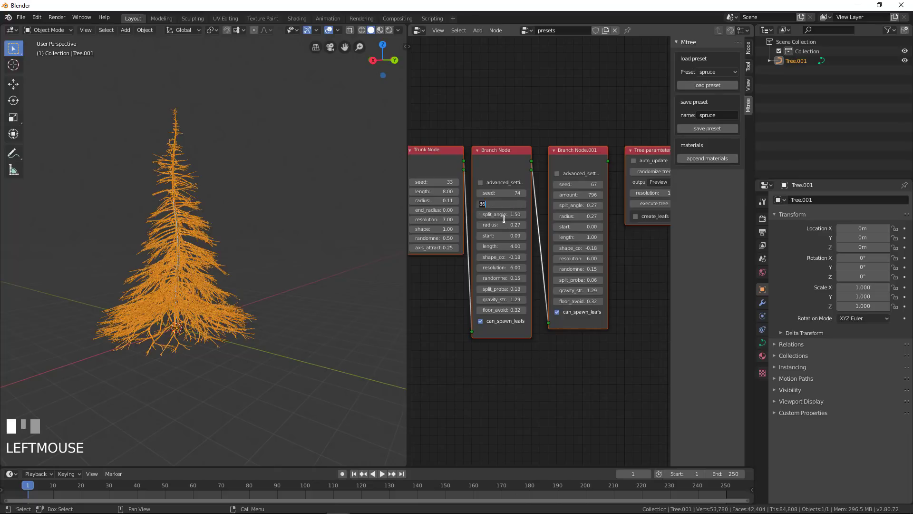
pyautogui.write('50')
pyautogui.press('Return')
pyautogui.moveTo(612, 293); pyautogui.dragTo(599, 264, button='middle')
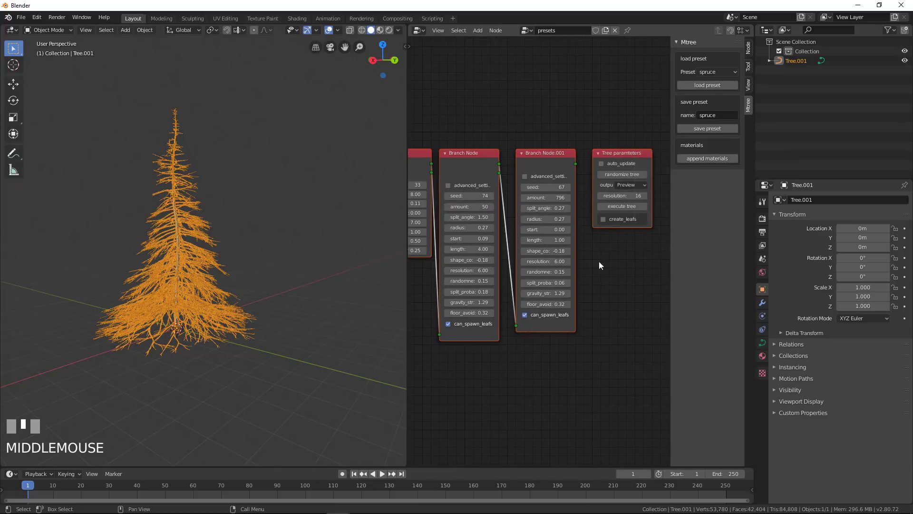
pyautogui.click(623, 206)
pyautogui.moveTo(328, 343); pyautogui.dragTo(245, 236, button='middle')
# Step: Set the Trunk Node's length to 6.00 and execute the tree
pyautogui.moveTo(417, 276); pyautogui.dragTo(456, 241, button='middle')
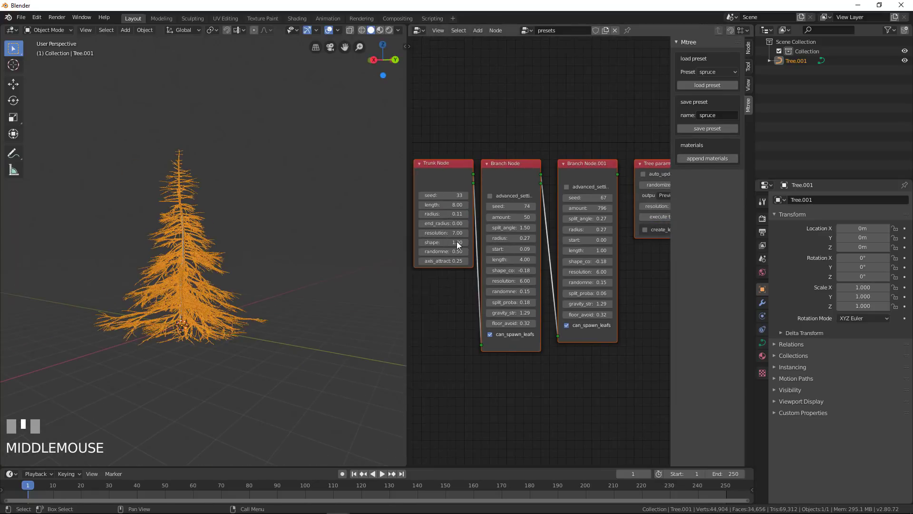
pyautogui.click(442, 204)
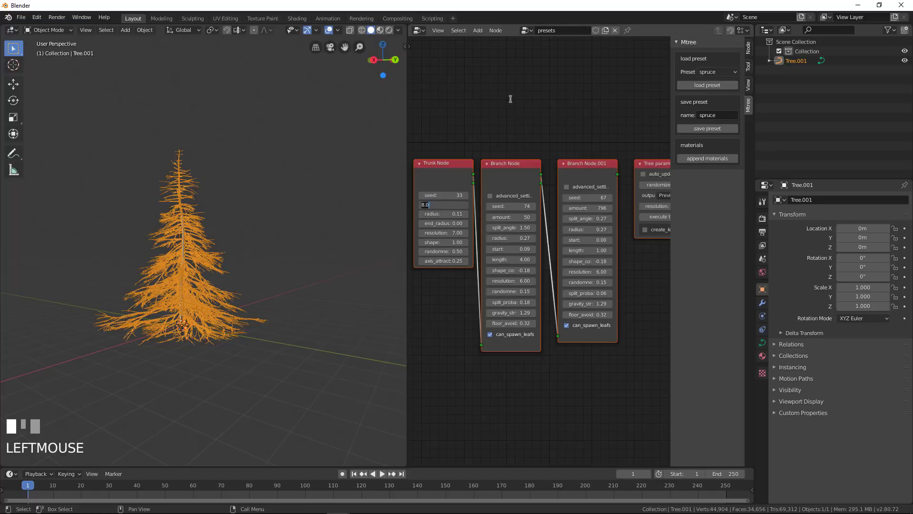
pyautogui.moveTo(560, 141); pyautogui.dragTo(473, 129, button='middle')
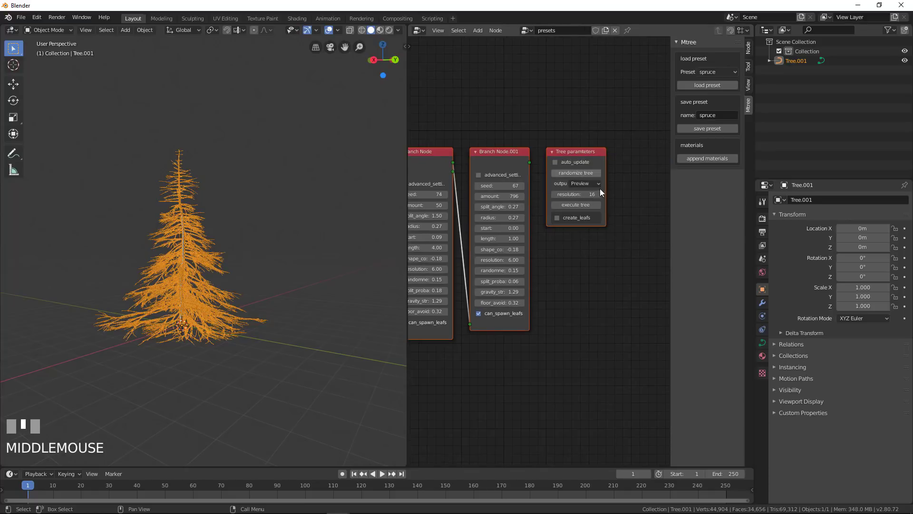
pyautogui.click(575, 205)
pyautogui.moveTo(198, 290); pyautogui.dragTo(264, 332, button='middle')
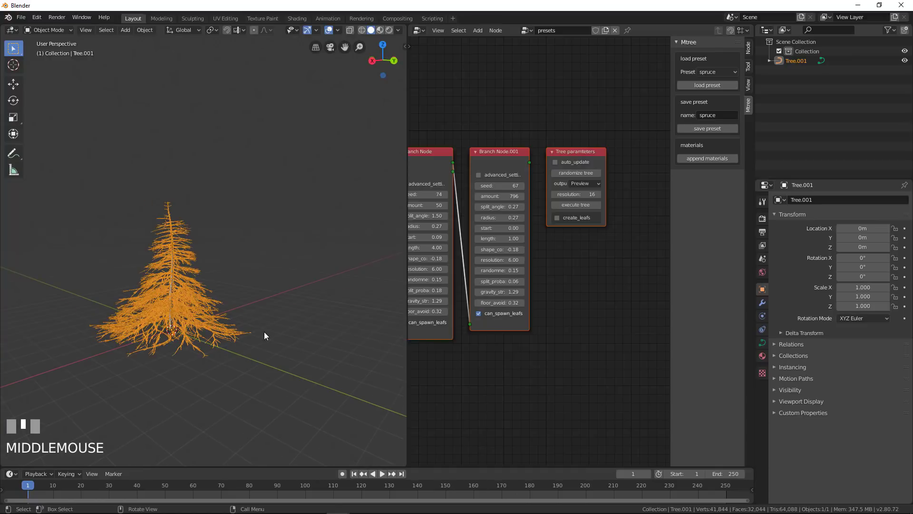
# Step: Set the first Branch Node's length to 3.00, execute the tree, and inspect the spruce up close
pyautogui.moveTo(481, 350); pyautogui.dragTo(594, 343, button='middle')
pyautogui.click(536, 241)
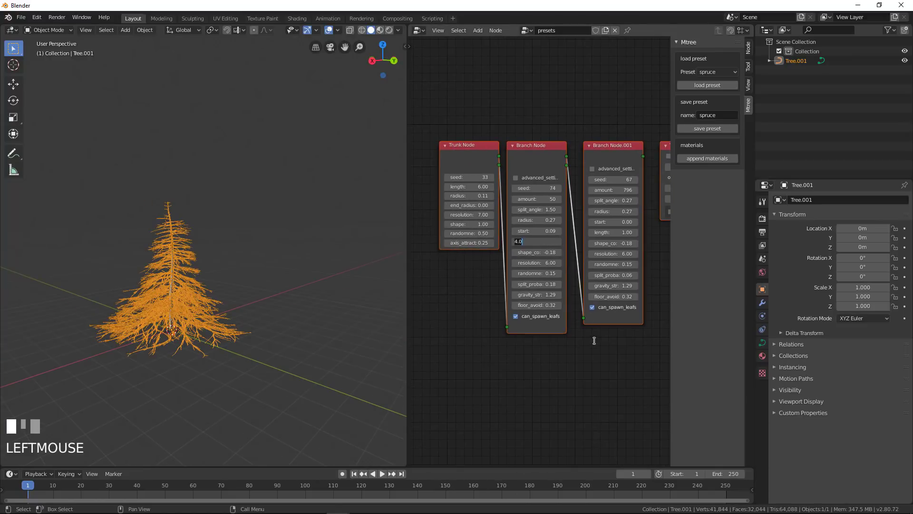
pyautogui.write('3')
pyautogui.press('Return')
pyautogui.moveTo(593, 376); pyautogui.dragTo(564, 322, button='middle')
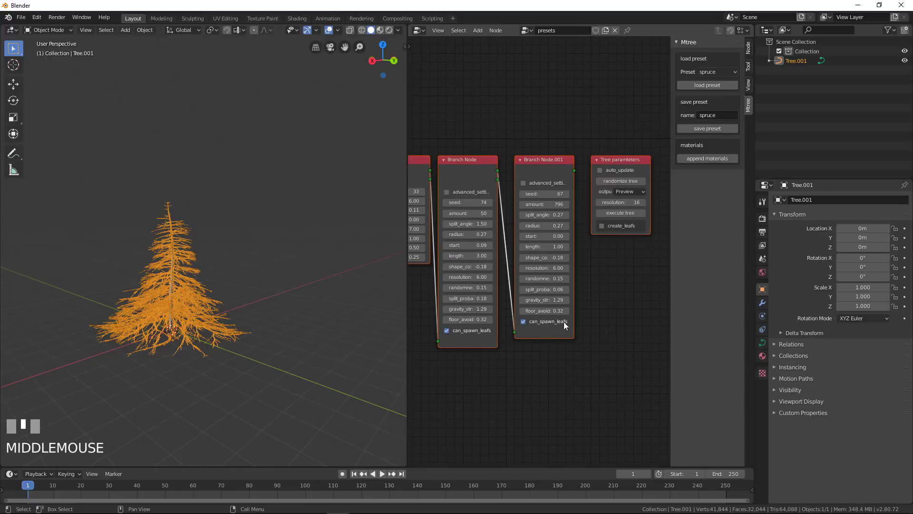
pyautogui.click(624, 212)
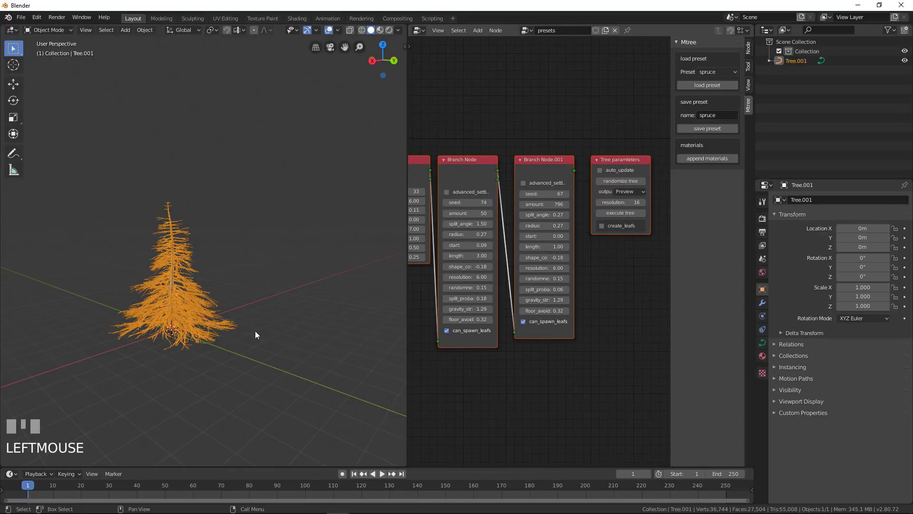
pyautogui.moveTo(255, 330); pyautogui.dragTo(217, 327, button='middle')
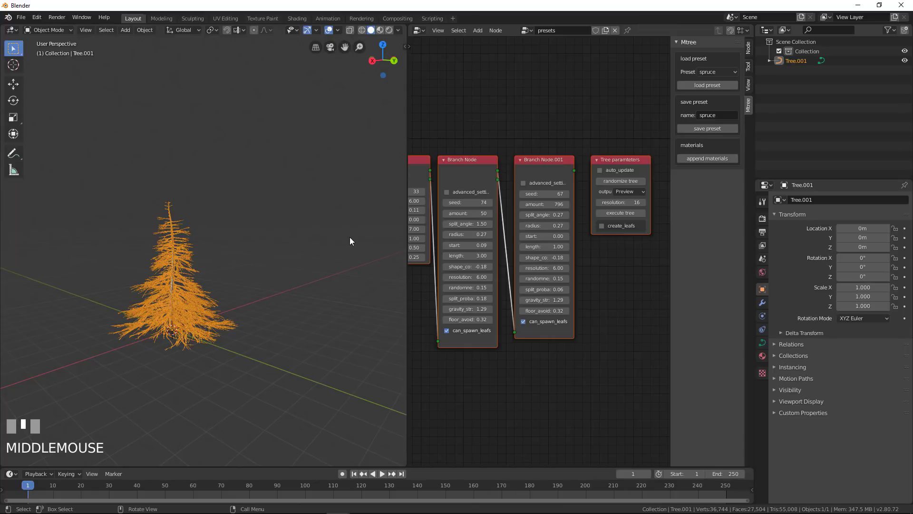
pyautogui.scroll(3, 229, 298)
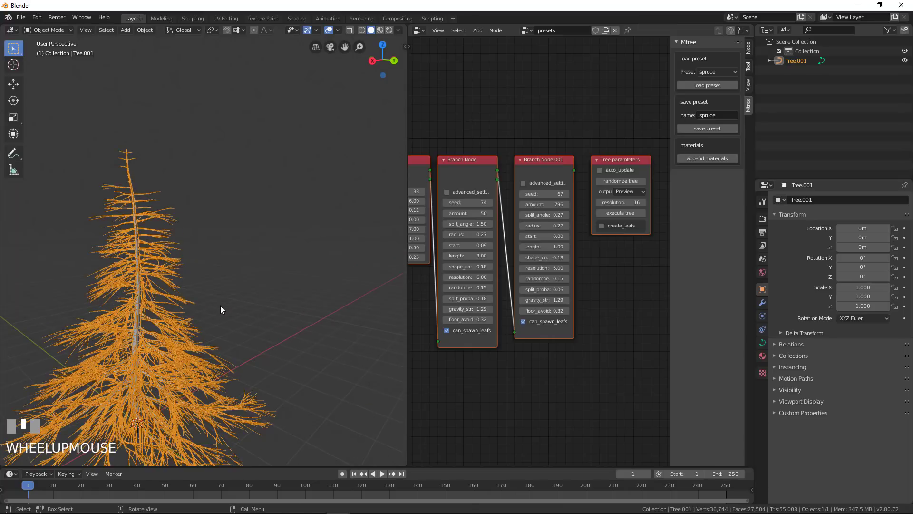
pyautogui.keyDown('shift'); pyautogui.moveTo(221, 305); pyautogui.dragTo(145, 234, button='middle'); pyautogui.keyUp('shift')
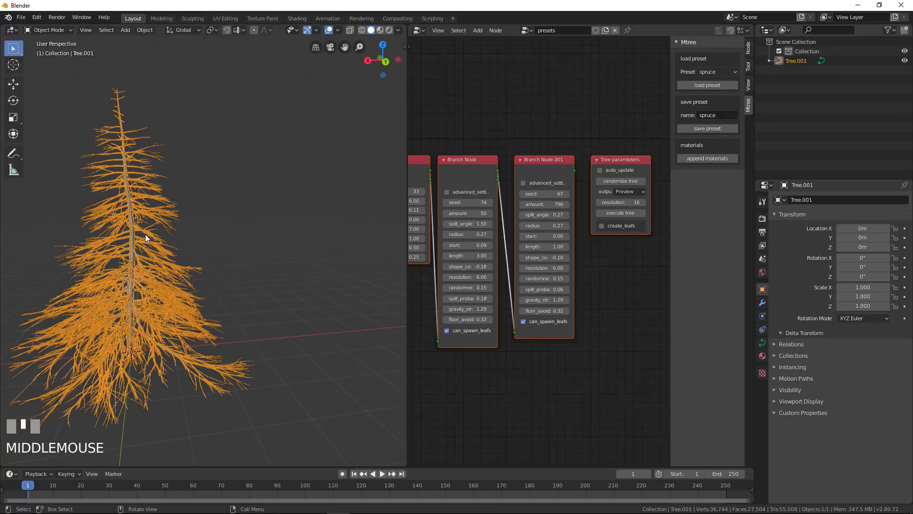
# Step: Duplicate the spruce and place the copy about 6.57 m away in the negative X direction
pyautogui.click(133, 226)
pyautogui.scroll(-2, 212, 267)
pyautogui.keyDown('shift'); pyautogui.moveTo(213, 267); pyautogui.dragTo(225, 263, button='middle'); pyautogui.keyUp('shift')
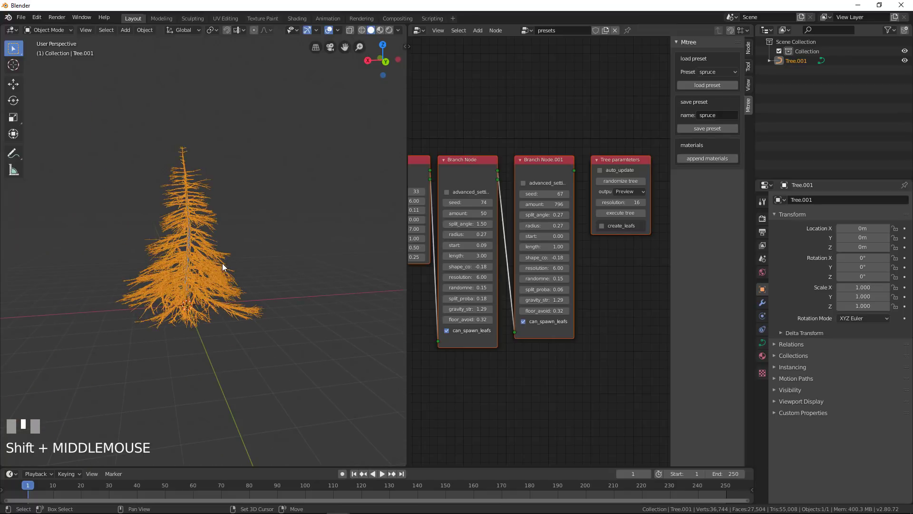
pyautogui.hotkey('shift', 'd')
pyautogui.press('x')
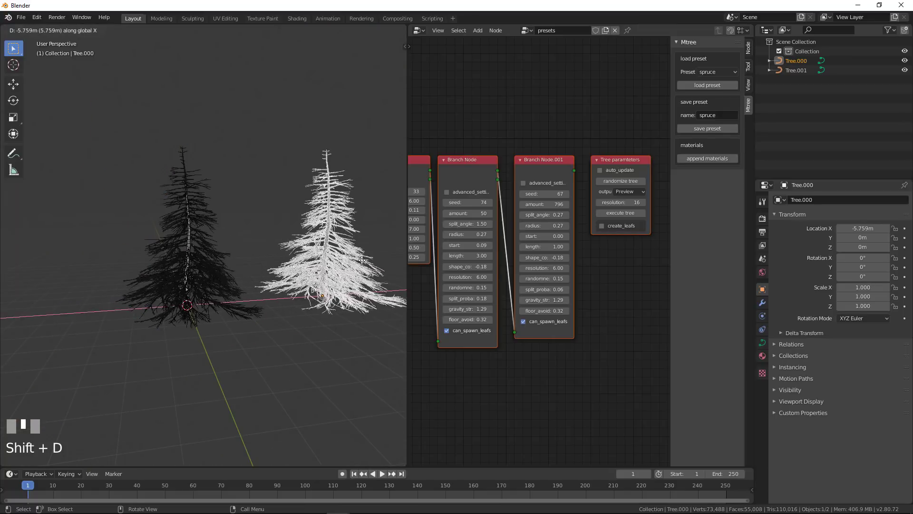
pyautogui.click(224, 262)
# Step: Select the original spruce, randomize it, and compare its shape with the copy from several angles
pyautogui.click(187, 250)
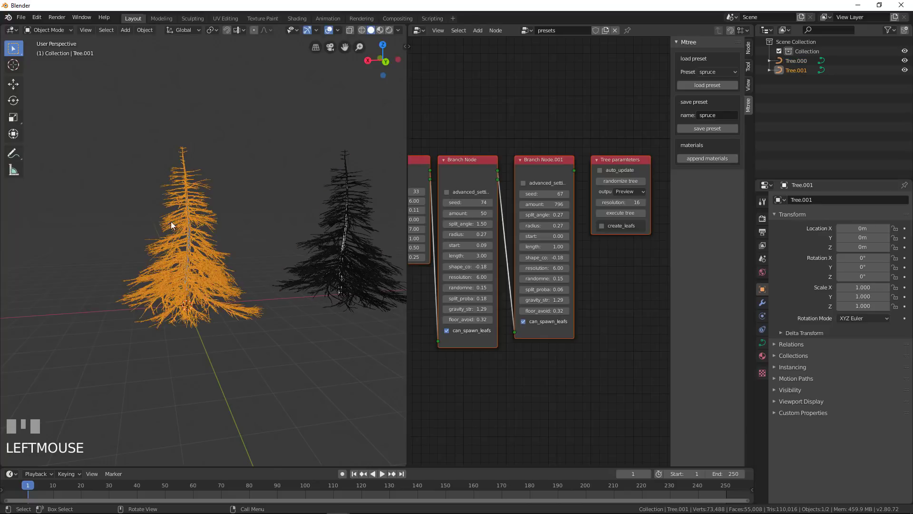
pyautogui.click(634, 182)
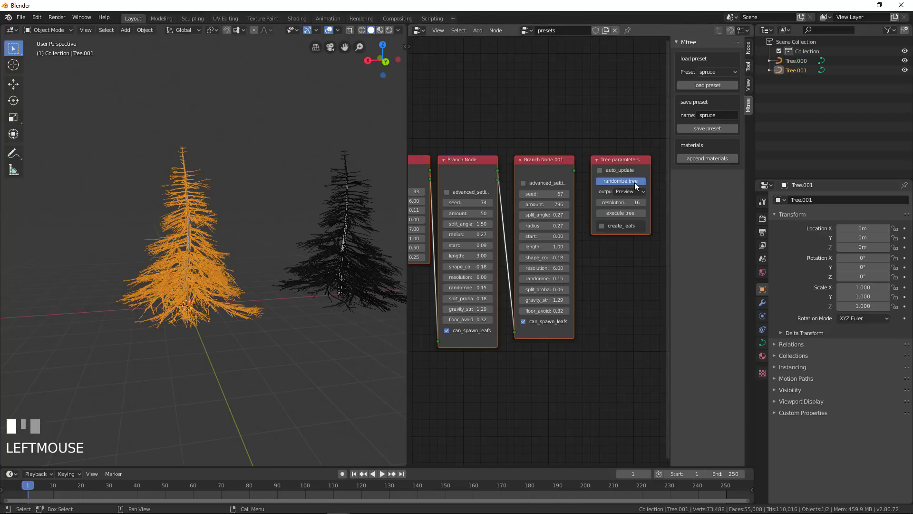
pyautogui.moveTo(322, 257); pyautogui.dragTo(296, 247, button='middle')
pyautogui.scroll(-2, 296, 251)
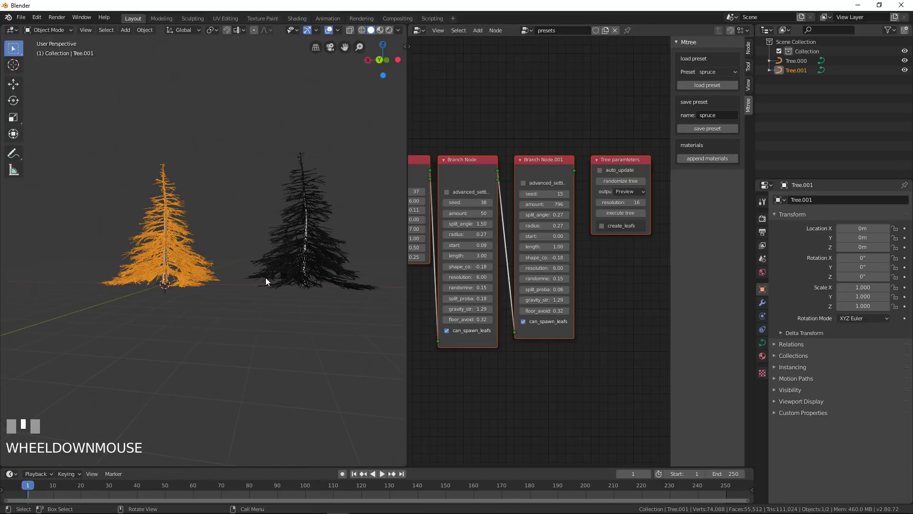
pyautogui.moveTo(266, 279); pyautogui.dragTo(284, 287, button='middle')
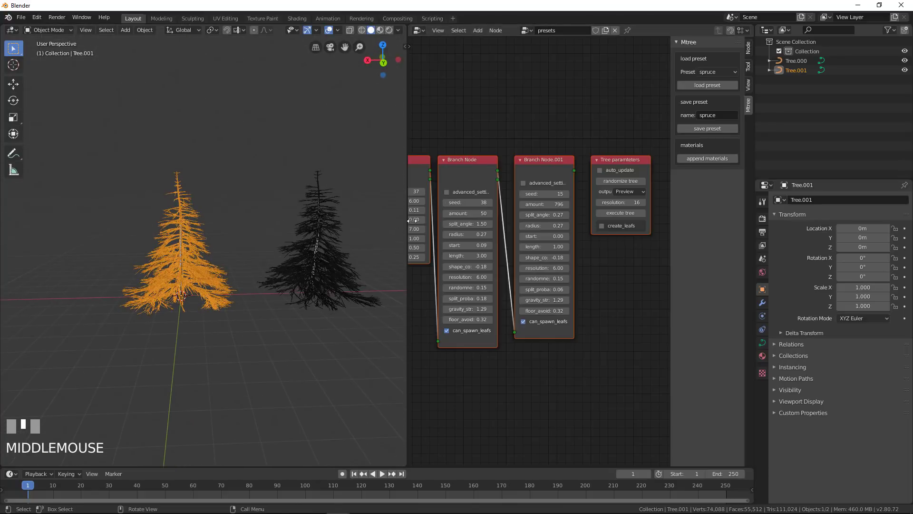
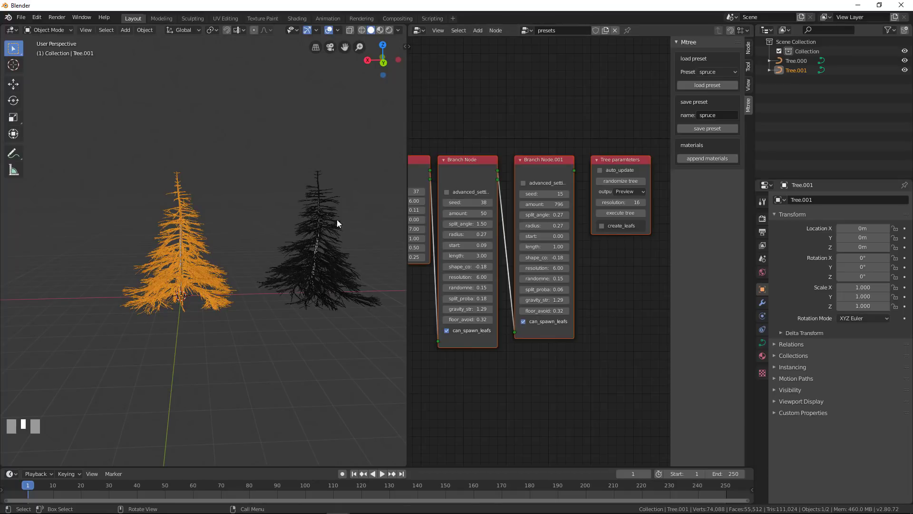
# Step: Delete both spruces from the scene
pyautogui.click(319, 288)
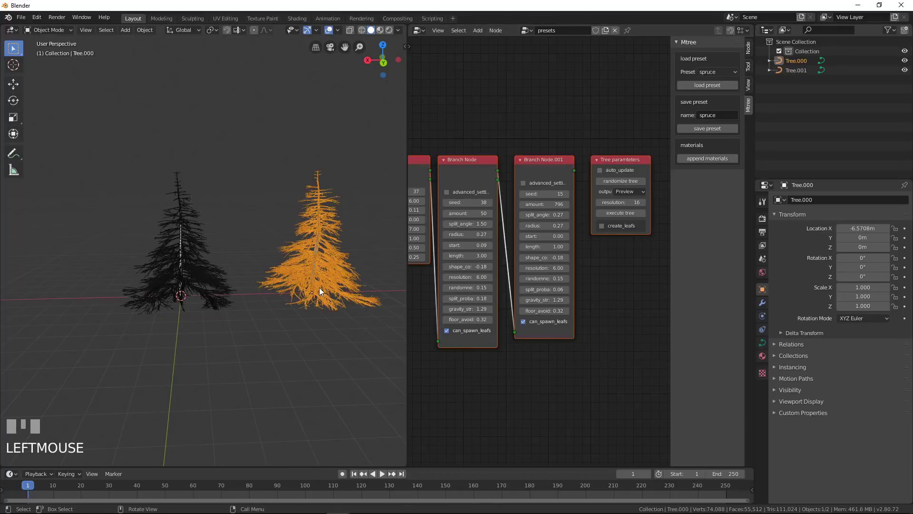
pyautogui.press('x')
pyautogui.click(324, 264)
pyautogui.click(184, 249)
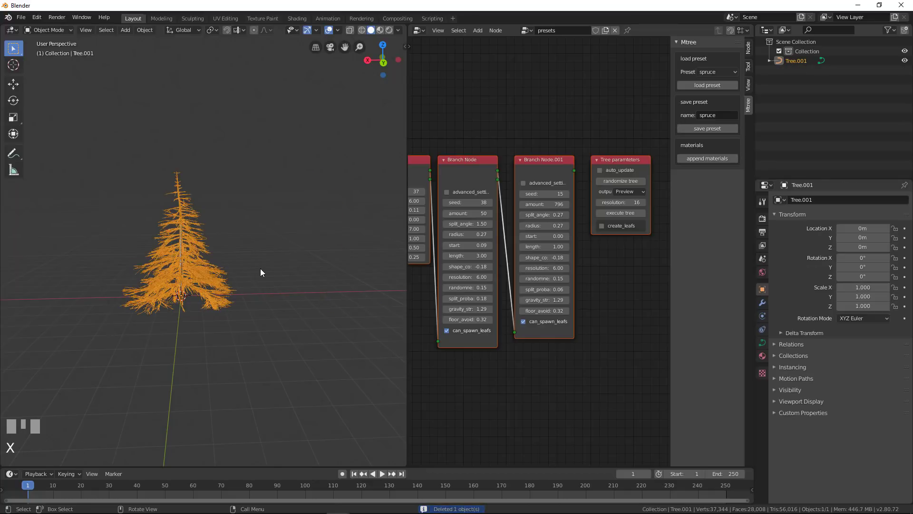
pyautogui.press('x')
pyautogui.click(182, 261)
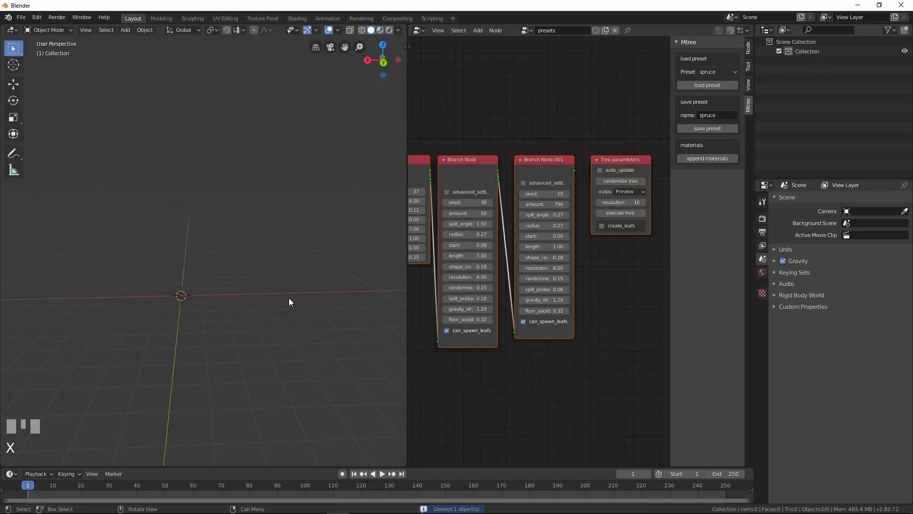
# Step: Switch the node editor to the basic tree node tree, execute the tree, and frame it
pyautogui.click(527, 29)
pyautogui.click(539, 44)
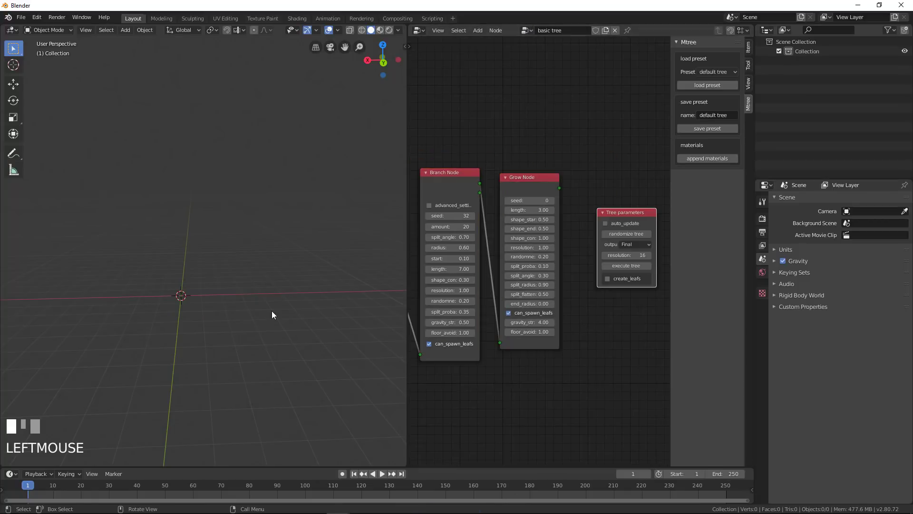
pyautogui.scroll(2, 228, 287)
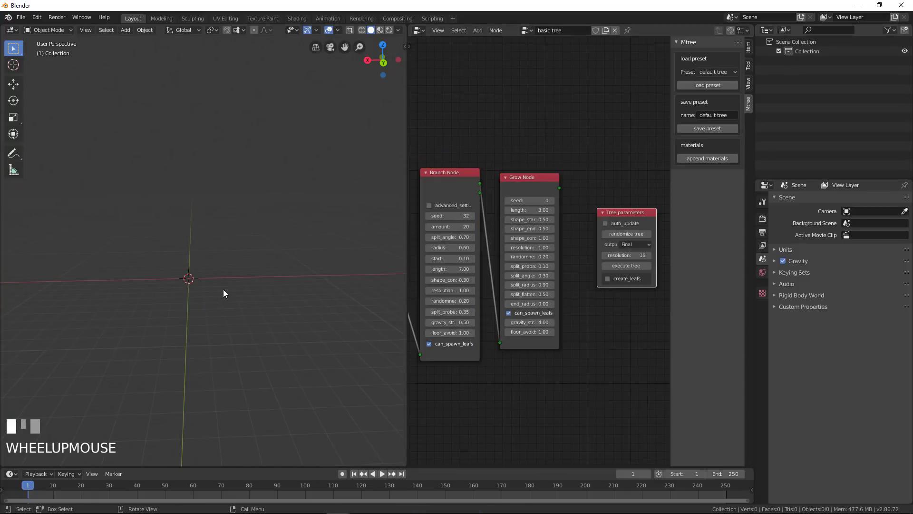
pyautogui.moveTo(224, 292); pyautogui.dragTo(231, 311, button='middle')
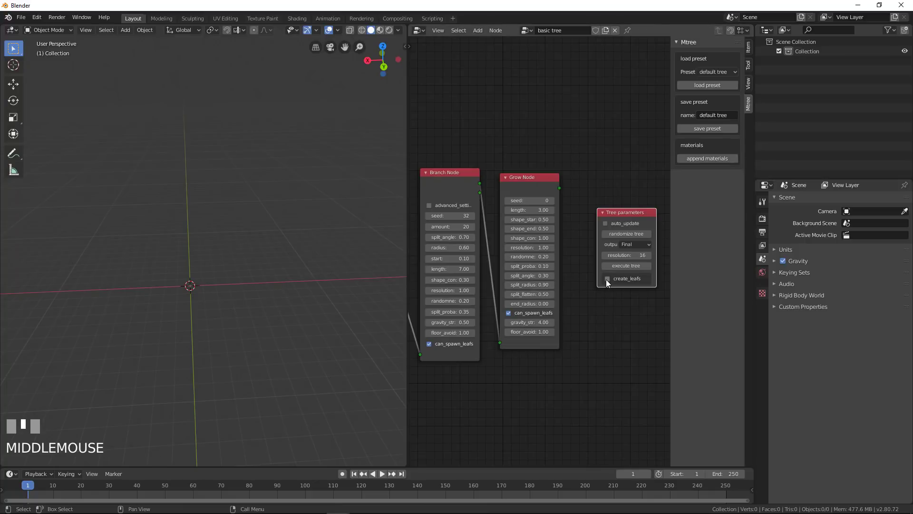
pyautogui.click(634, 265)
pyautogui.moveTo(220, 159); pyautogui.dragTo(147, 234, button='middle')
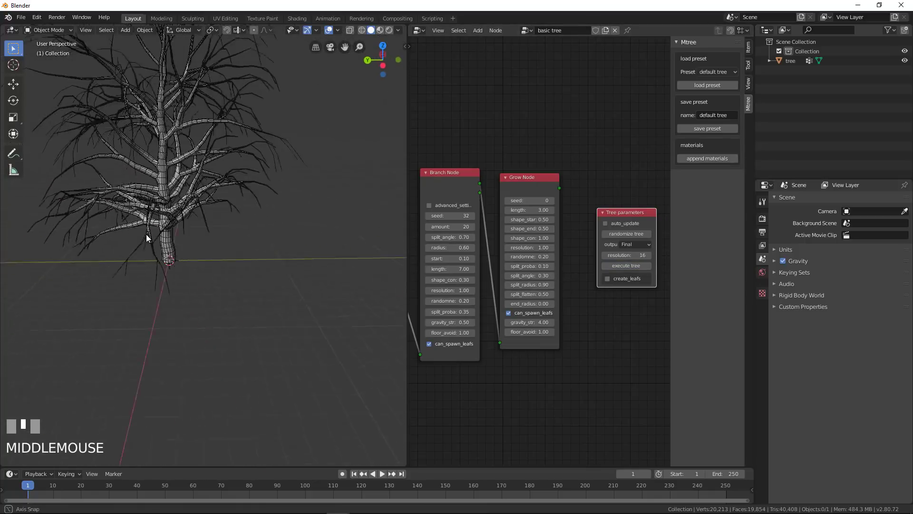
pyautogui.scroll(-4, 181, 212)
pyautogui.keyDown('shift'); pyautogui.moveTo(188, 208); pyautogui.dragTo(227, 282, button='middle'); pyautogui.keyUp('shift')
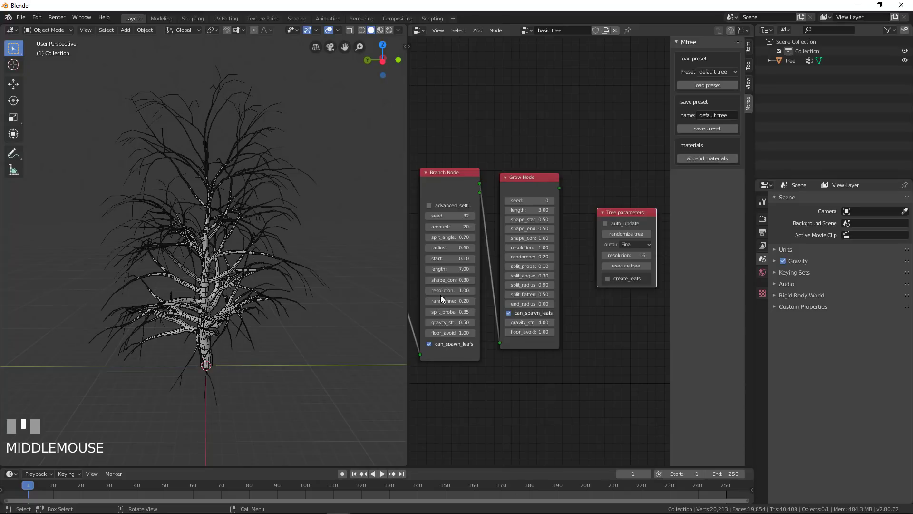
# Step: Set the Trunk Node's length to 10 and execute the tree
pyautogui.moveTo(404, 142); pyautogui.dragTo(438, 143, button='middle')
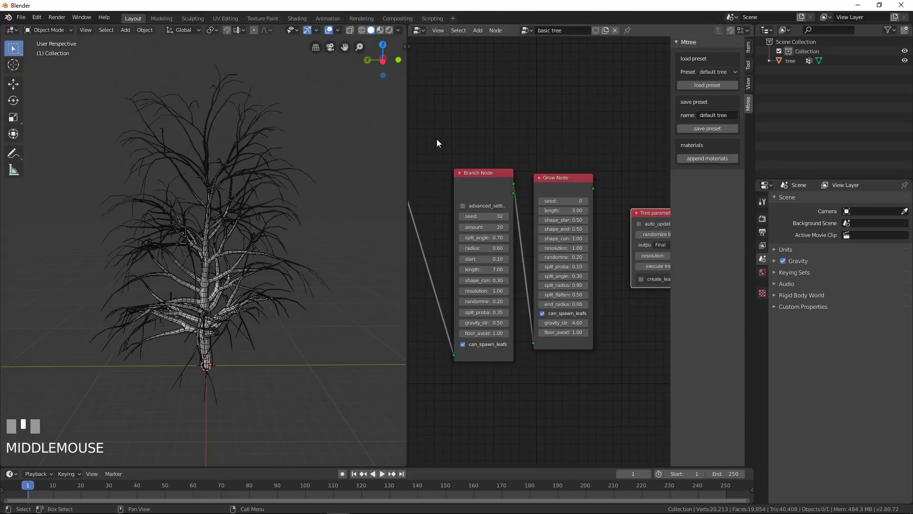
pyautogui.click(488, 230)
pyautogui.click(509, 140)
pyautogui.moveTo(454, 126); pyautogui.dragTo(531, 212, button='middle')
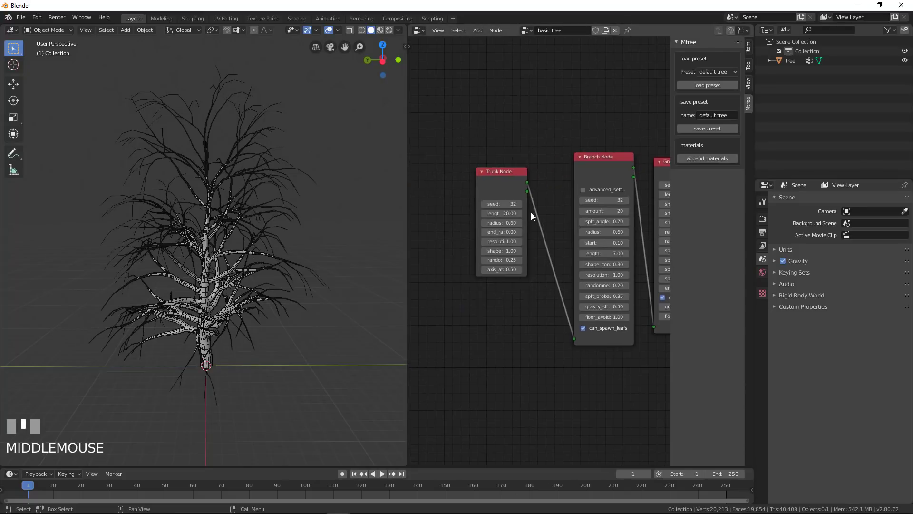
pyautogui.scroll(2, 530, 213)
pyautogui.click(497, 203)
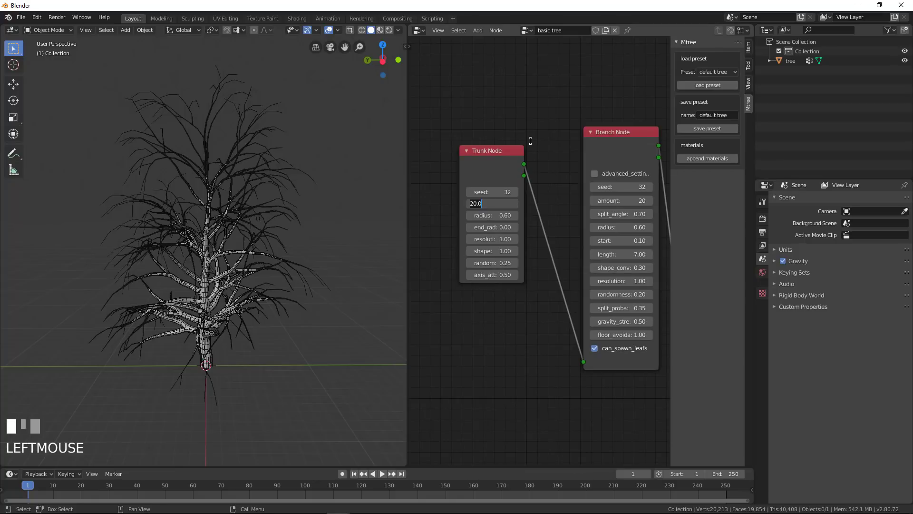
pyautogui.write('1')
pyautogui.write('0')
pyautogui.click(532, 133)
pyautogui.moveTo(464, 119); pyautogui.dragTo(559, 124, button='middle')
pyautogui.scroll(-2, 609, 288)
pyautogui.moveTo(609, 287); pyautogui.dragTo(570, 285, button='middle')
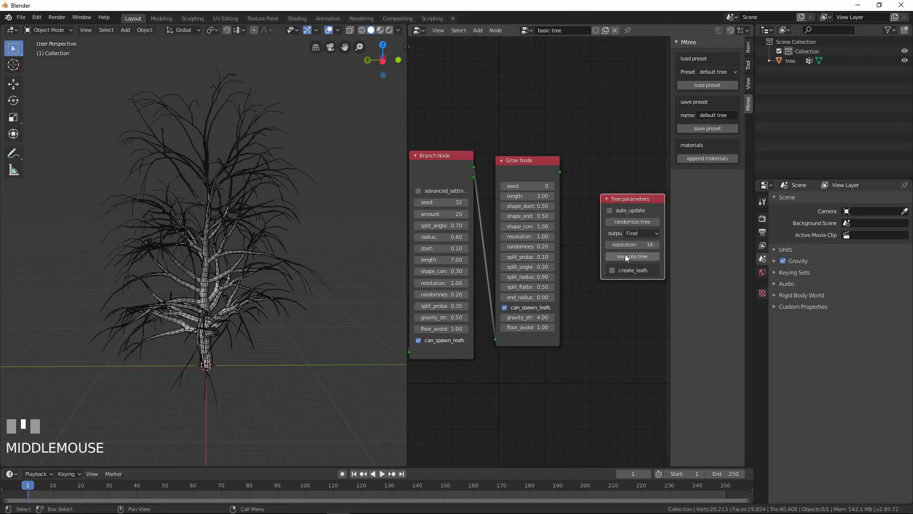
pyautogui.click(625, 256)
pyautogui.moveTo(223, 276); pyautogui.dragTo(185, 276, button='middle')
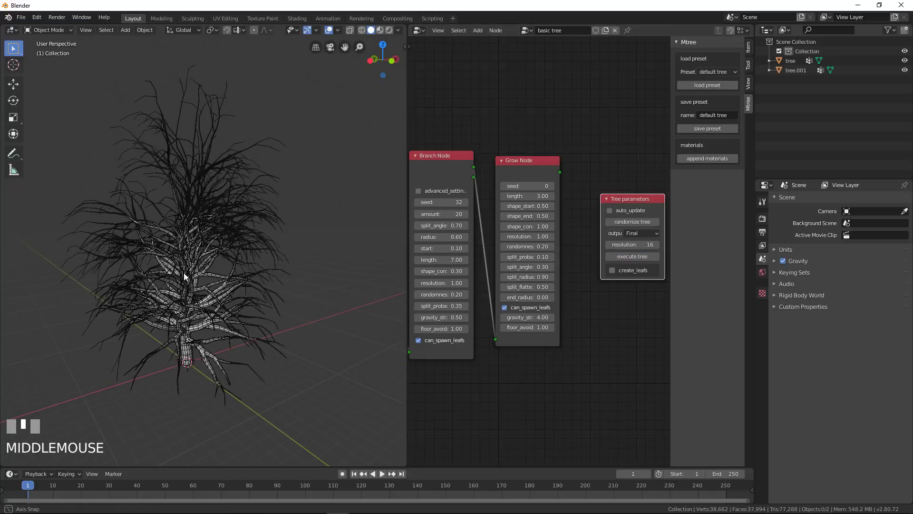
# Step: Delete the earlier, taller tree and inspect the remaining shorter one
pyautogui.click(184, 276)
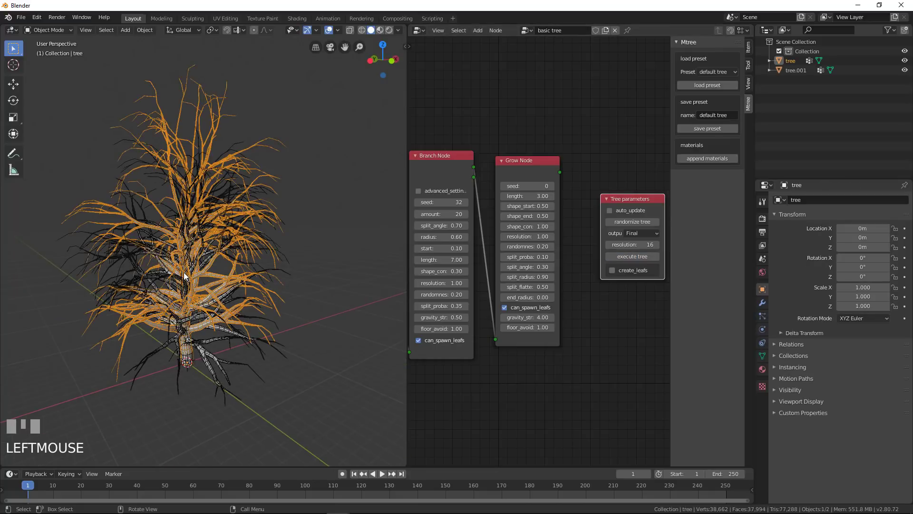
pyautogui.press('x')
pyautogui.click(186, 264)
pyautogui.click(190, 250)
pyautogui.moveTo(194, 264); pyautogui.dragTo(286, 318, button='middle')
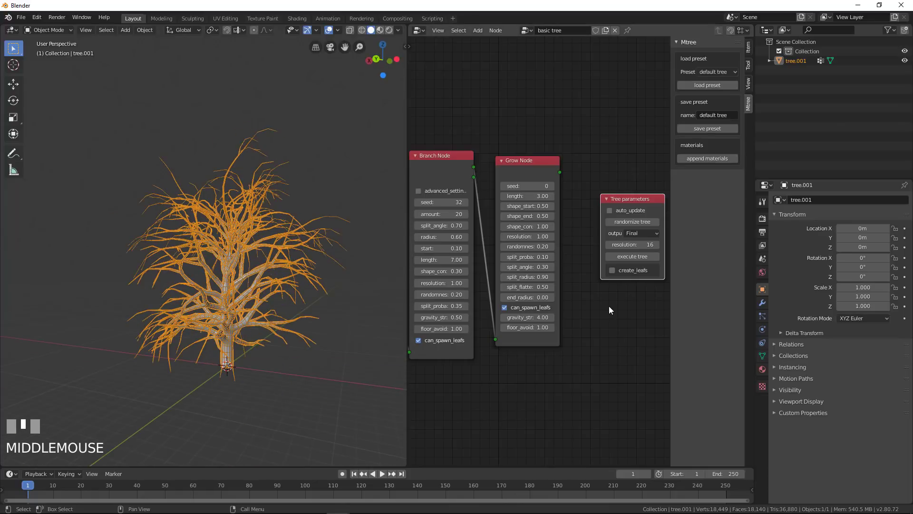
# Step: Enable create_leafs in the Tree parameters node and display the tree's particle settings
pyautogui.click(612, 270)
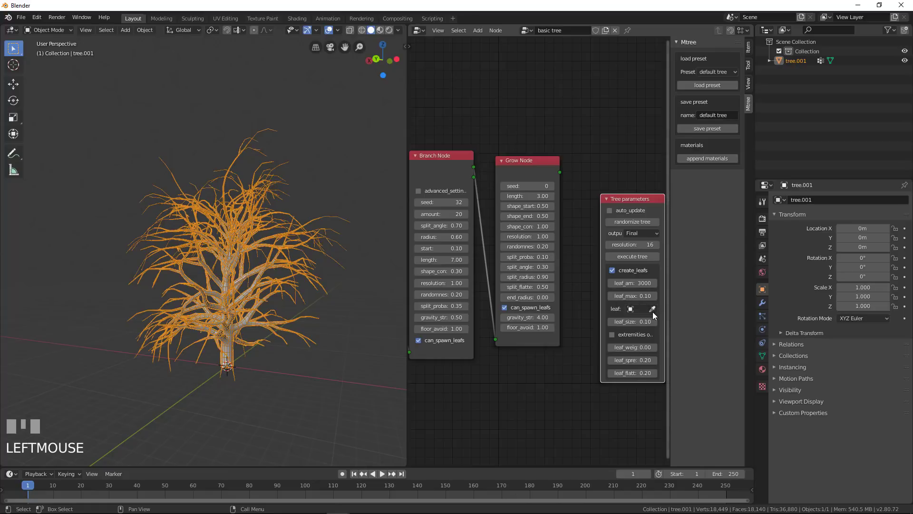
pyautogui.moveTo(256, 316); pyautogui.dragTo(247, 257, button='middle')
pyautogui.moveTo(316, 247); pyautogui.dragTo(260, 326, button='middle')
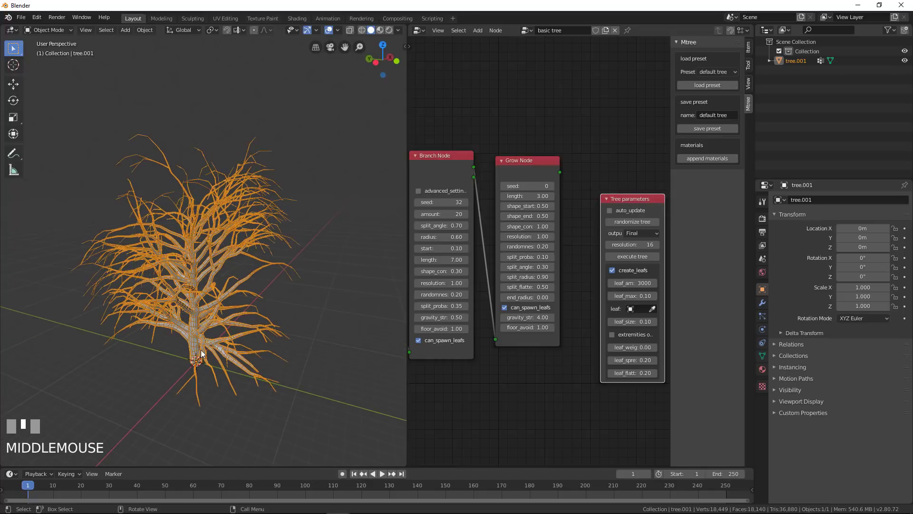
pyautogui.click(762, 316)
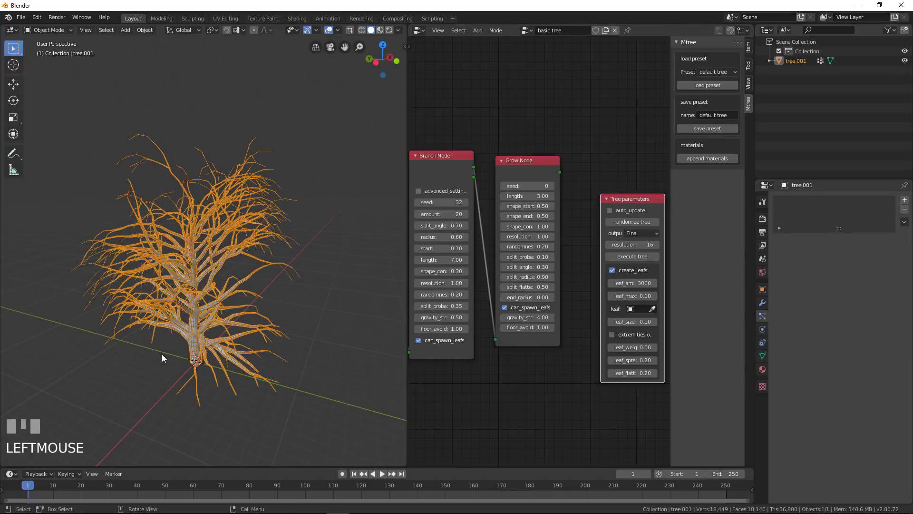
# Step: Turn off the wireframe overlay in the 3D viewport and inspect the tree's branches up close
pyautogui.moveTo(161, 354); pyautogui.dragTo(237, 302, button='middle')
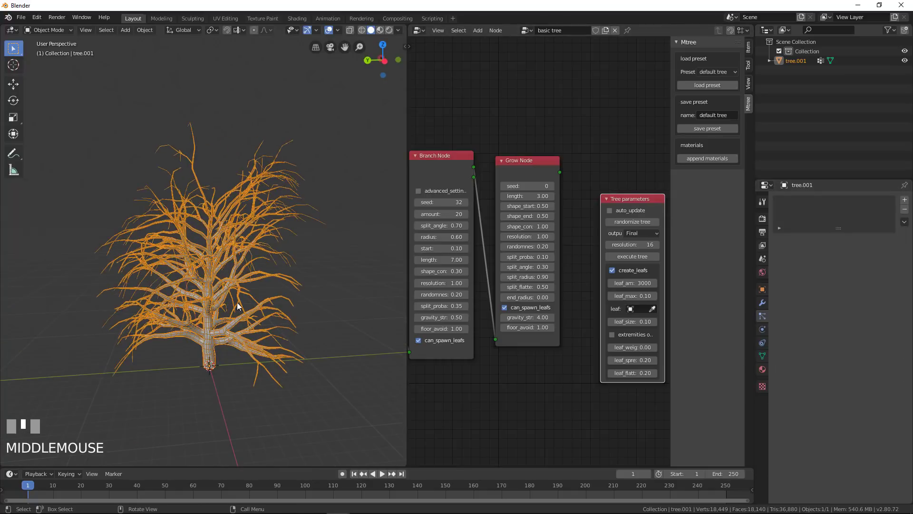
pyautogui.click(337, 28)
pyautogui.click(281, 191)
pyautogui.scroll(3, 261, 367)
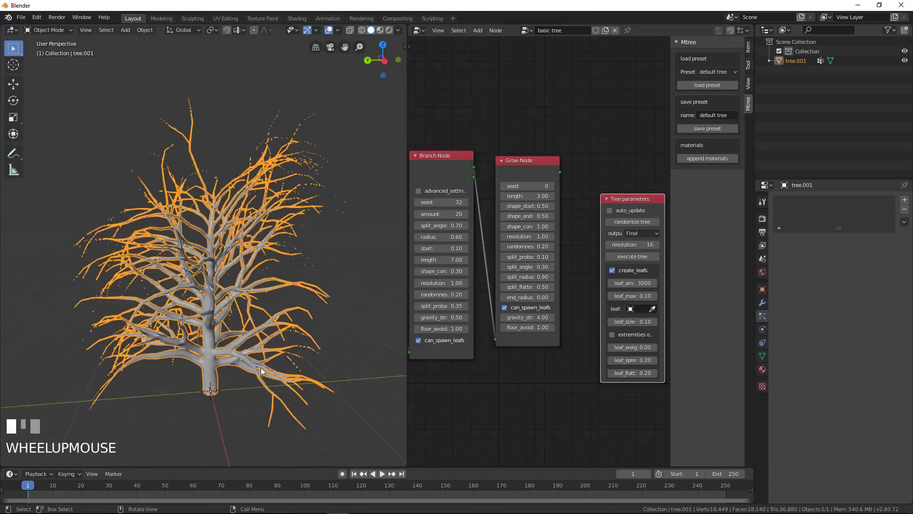
pyautogui.moveTo(260, 367); pyautogui.dragTo(259, 317, button='middle')
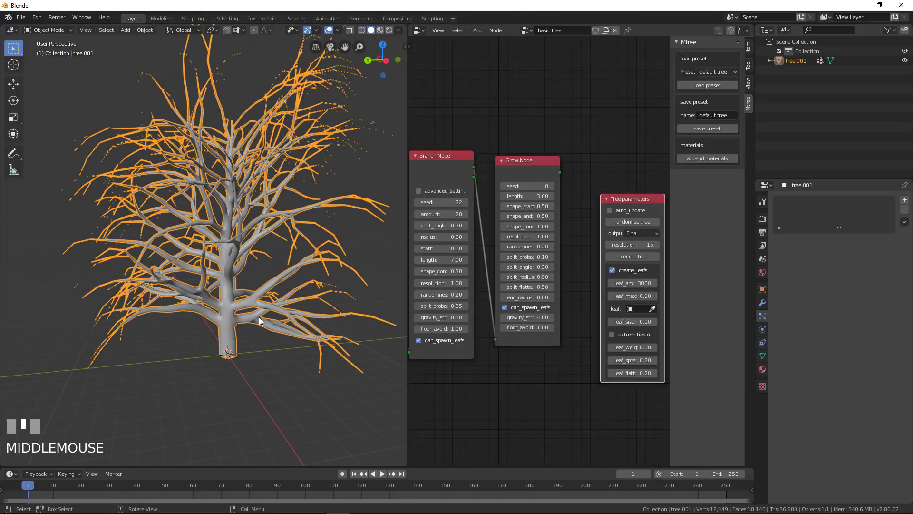
# Step: Hide tree.001 in the scene and switch the 3D view to orthographic projection
pyautogui.click(904, 60)
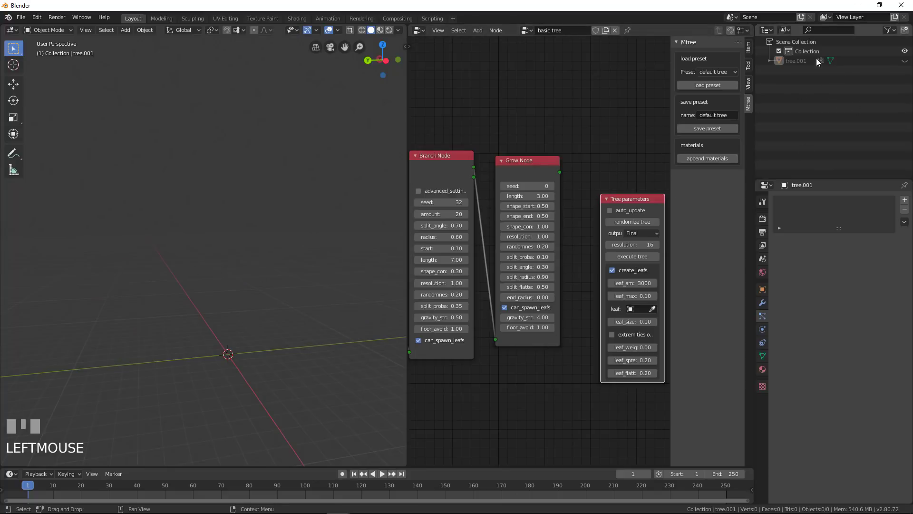
pyautogui.scroll(-2, 258, 341)
pyautogui.moveTo(258, 342); pyautogui.dragTo(258, 364, button='middle')
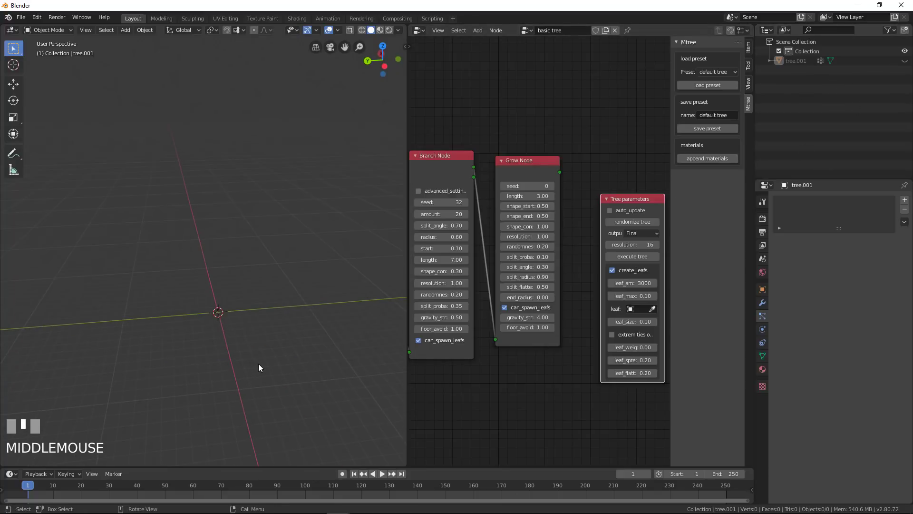
pyautogui.press('KP_5')
pyautogui.scroll(2, 256, 355)
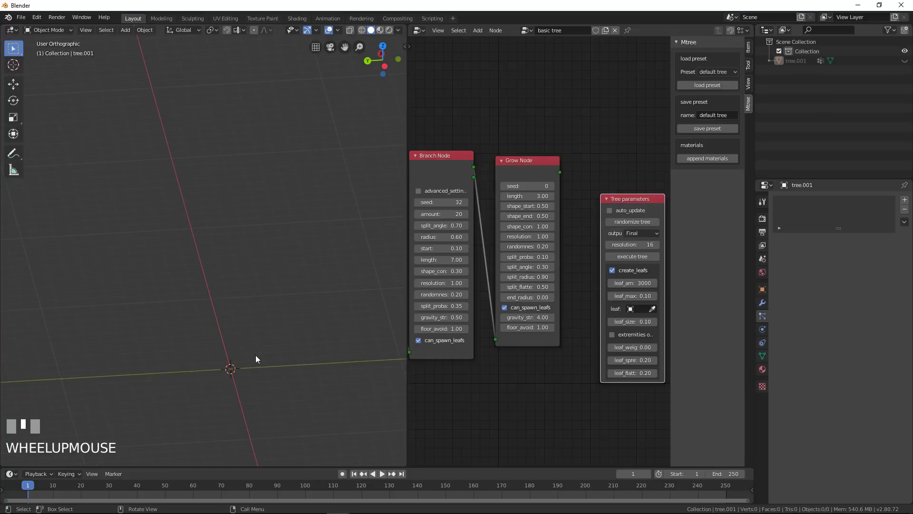
pyautogui.keyDown('shift'); pyautogui.moveTo(255, 322); pyautogui.dragTo(224, 166, button='middle'); pyautogui.keyUp('shift')
pyautogui.scroll(-1, 506, 356)
# Step: Add a Twig Node below the existing nodes in the basic tree node tree
pyautogui.moveTo(519, 396); pyautogui.dragTo(541, 314, button='middle')
pyautogui.hotkey('shift', 'a')
pyautogui.moveTo(541, 315)
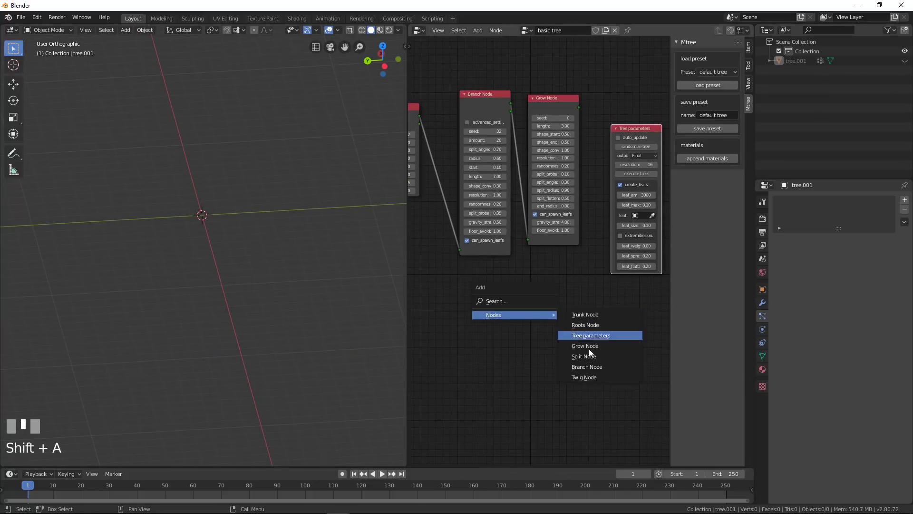
pyautogui.click(591, 377)
pyautogui.click(563, 393)
pyautogui.moveTo(563, 393); pyautogui.dragTo(602, 221, button='middle')
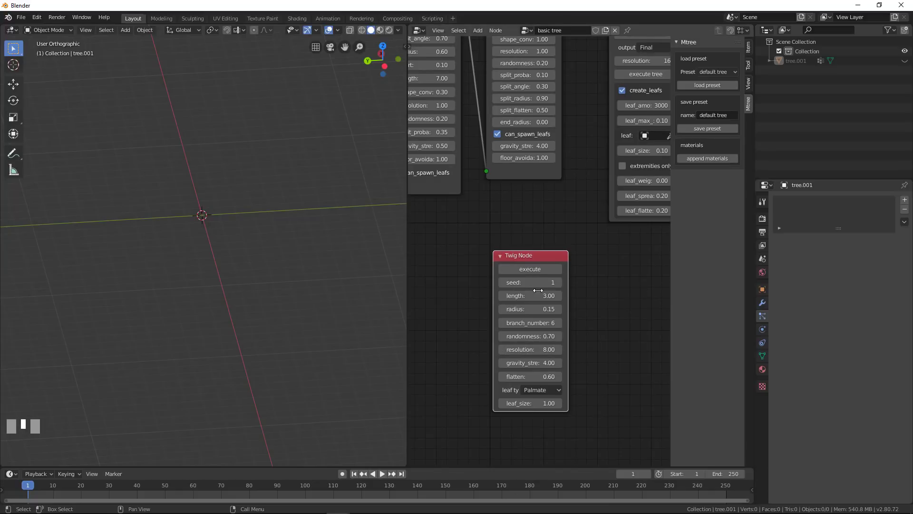
# Step: Execute the Twig Node and inspect the generated leafy twig up close
pyautogui.click(539, 269)
pyautogui.moveTo(210, 257); pyautogui.dragTo(231, 296, button='middle')
pyautogui.scroll(2, 134, 296)
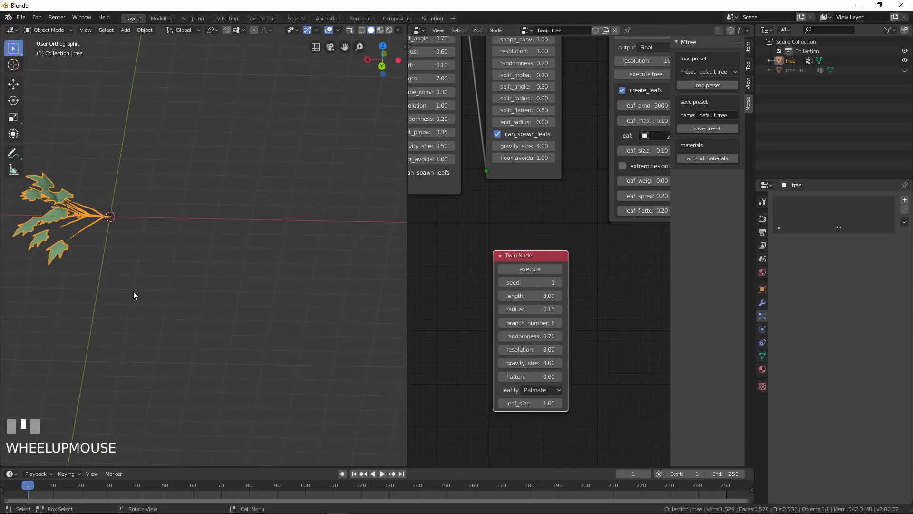
pyautogui.keyDown('shift'); pyautogui.moveTo(139, 267); pyautogui.dragTo(262, 248, button='middle'); pyautogui.keyUp('shift')
pyautogui.scroll(1, 233, 300)
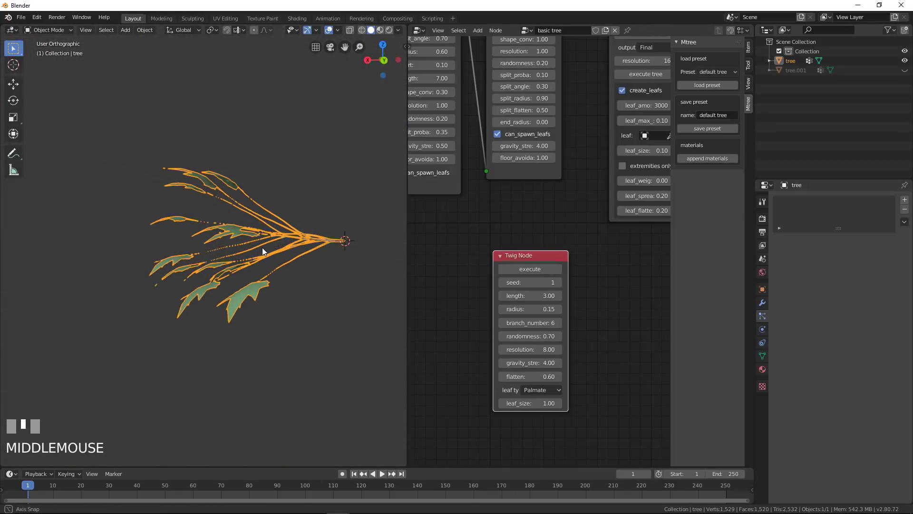
# Step: Try Rendered shading in the 3D viewport, switch to LookDev shading, and view the twig's textured leaves from above
pyautogui.click(389, 29)
pyautogui.moveTo(287, 207); pyautogui.dragTo(202, 328, button='middle')
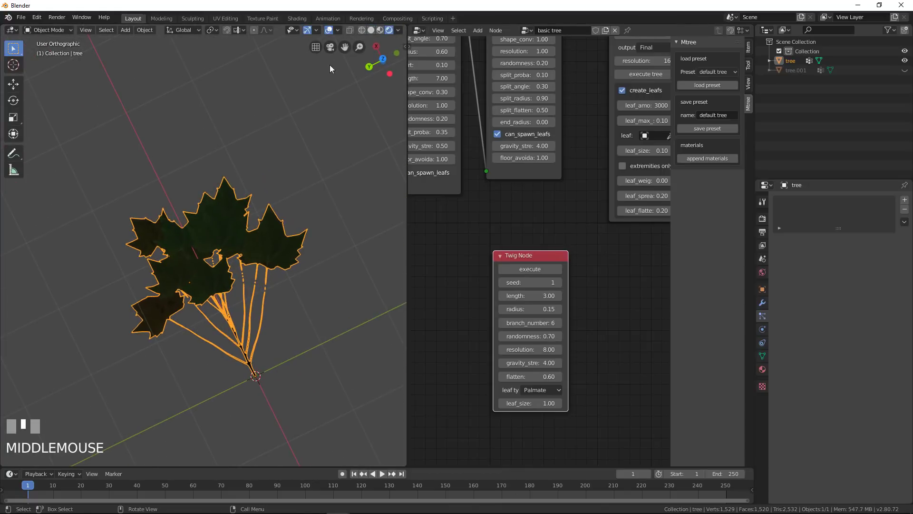
pyautogui.click(380, 29)
pyautogui.moveTo(266, 228)
pyautogui.mouseDown(button='middle')
pyautogui.moveTo(220, 280)
pyautogui.moveTo(173, 266)
pyautogui.moveTo(189, 241)
pyautogui.moveTo(238, 223)
pyautogui.moveTo(261, 165)
pyautogui.moveTo(204, 197)
pyautogui.moveTo(211, 184)
pyautogui.moveTo(186, 292)
pyautogui.moveTo(184, 156)
pyautogui.moveTo(188, 307)
pyautogui.moveTo(281, 271)
pyautogui.moveTo(245, 317)
pyautogui.moveTo(244, 308)
pyautogui.mouseUp(button='middle')
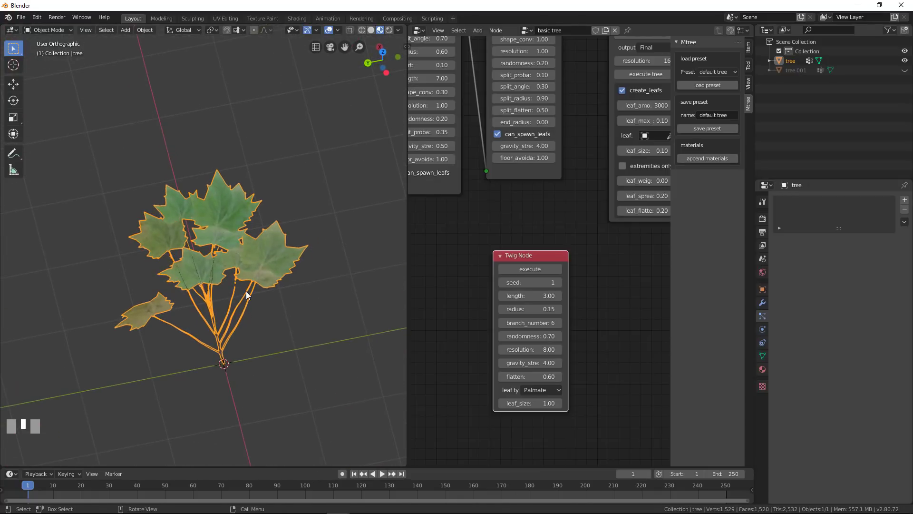
# Step: Set the Twig Node's leaf type to Serrate and execute the node to regenerate the twig
pyautogui.click(540, 389)
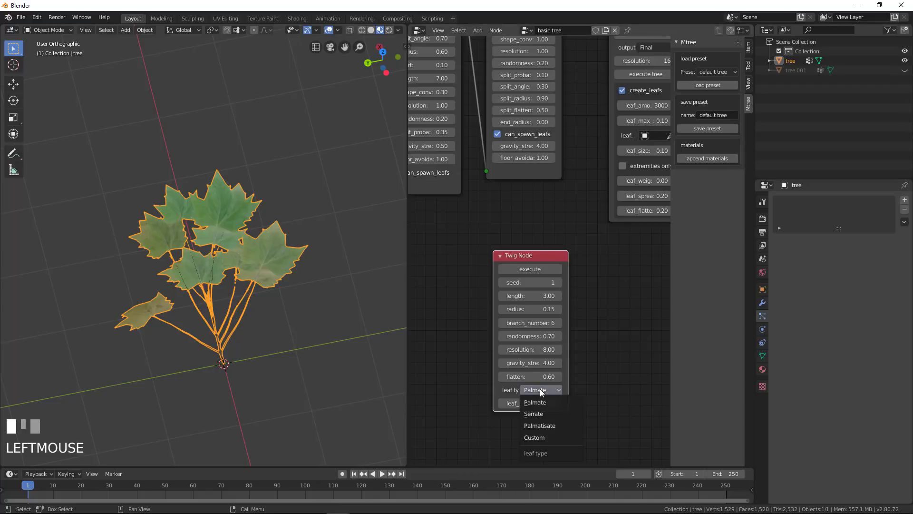
pyautogui.click(538, 414)
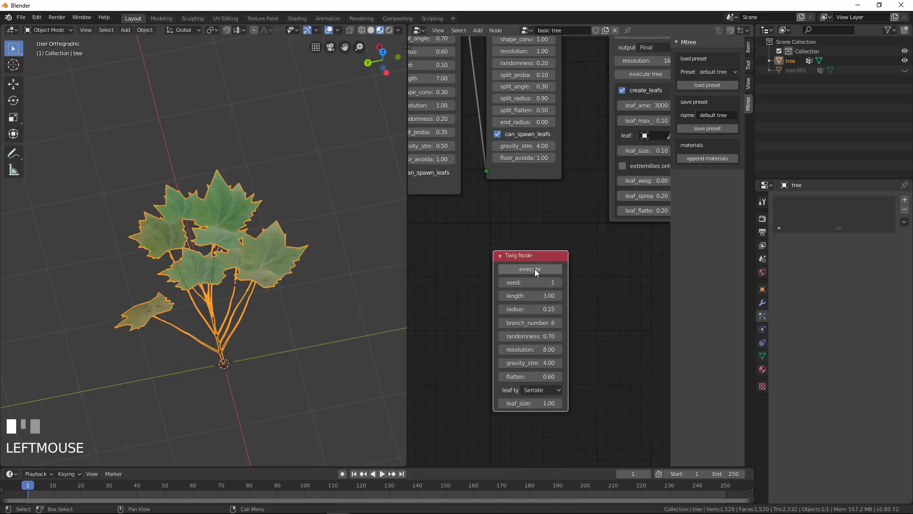
pyautogui.click(535, 269)
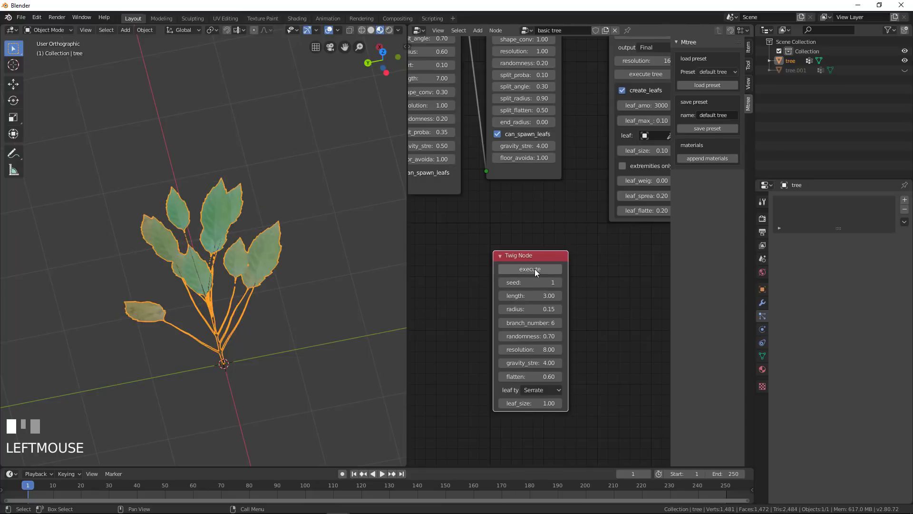
# Step: Change the Twig Node's leaf type to Palmatisate, regenerate the twig, and inspect its leaves from the side
pyautogui.click(542, 392)
pyautogui.click(543, 426)
pyautogui.click(544, 270)
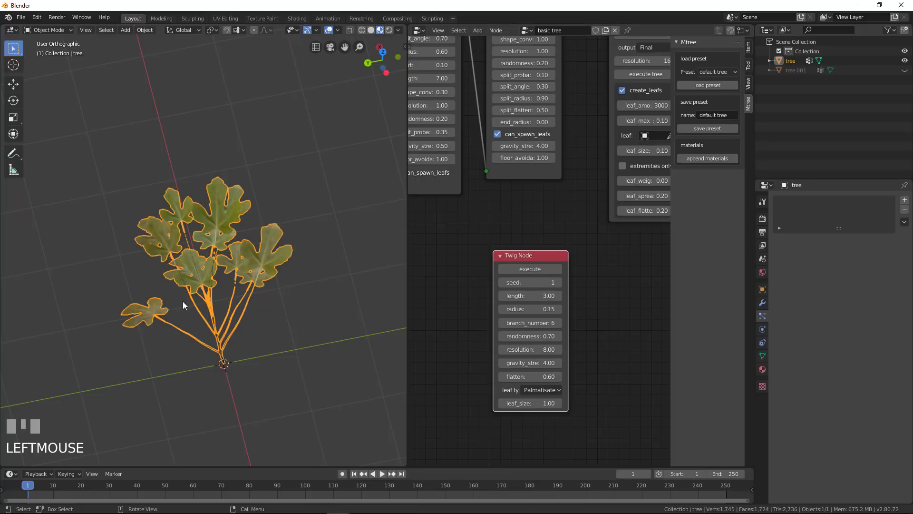
pyautogui.moveTo(182, 301); pyautogui.dragTo(162, 259, button='middle')
pyautogui.scroll(1, 211, 316)
pyautogui.scroll(-1, 211, 291)
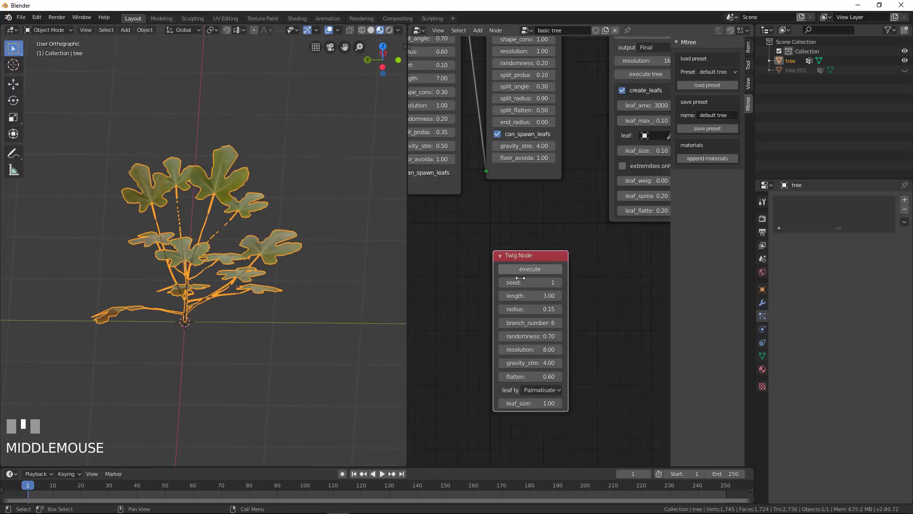
# Step: Set the Twig Node's seed to 3 and regenerate the twig
pyautogui.click(558, 282)
pyautogui.click(558, 282)
pyautogui.click(530, 269)
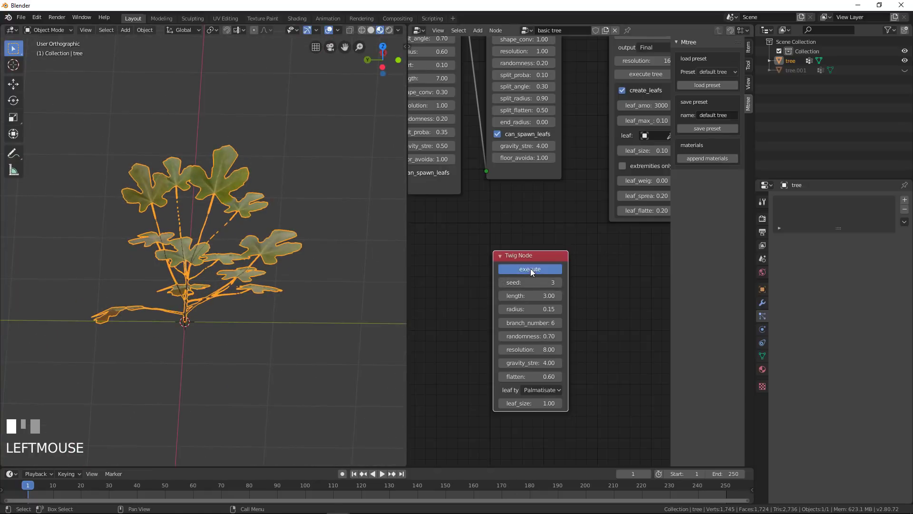
pyautogui.moveTo(223, 307)
pyautogui.mouseDown(button='middle')
pyautogui.moveTo(186, 319)
pyautogui.moveTo(231, 300)
pyautogui.mouseUp(button='middle')
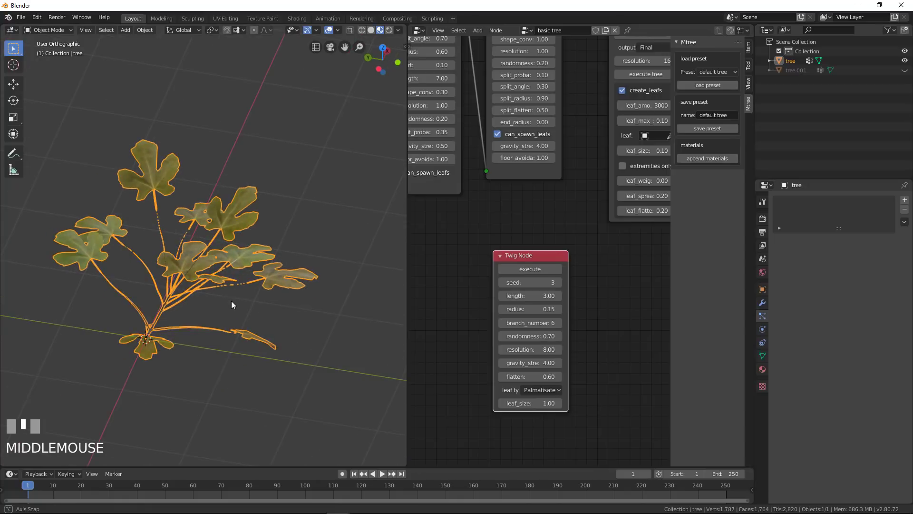
# Step: Set the twig's length to 1.5, regenerate it and inspect the shape from several angles
pyautogui.click(534, 296)
pyautogui.write('1.5')
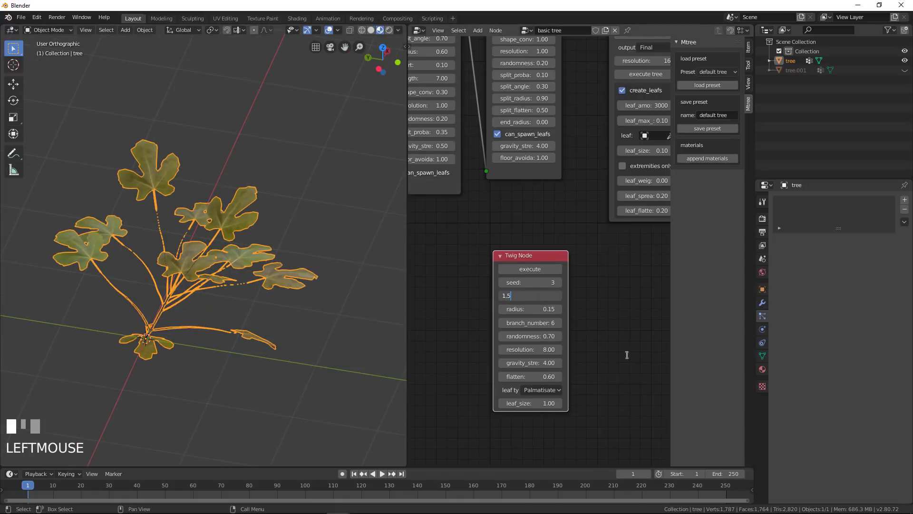
pyautogui.press('Return')
pyautogui.click(533, 264)
pyautogui.moveTo(237, 300); pyautogui.dragTo(161, 209, button='middle')
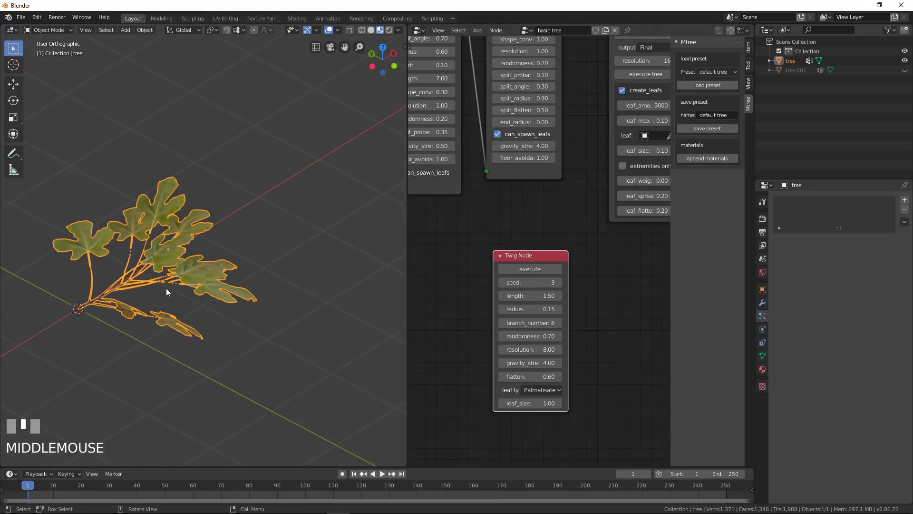
pyautogui.moveTo(166, 288); pyautogui.dragTo(162, 352, button='middle')
pyautogui.scroll(2, 178, 348)
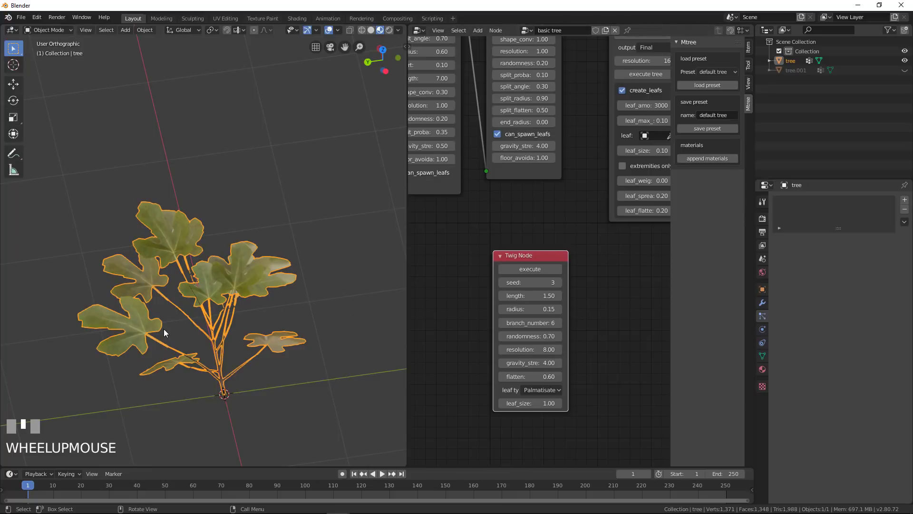
pyautogui.moveTo(163, 329); pyautogui.dragTo(232, 310, button='middle')
pyautogui.moveTo(252, 205); pyautogui.dragTo(210, 273, button='middle')
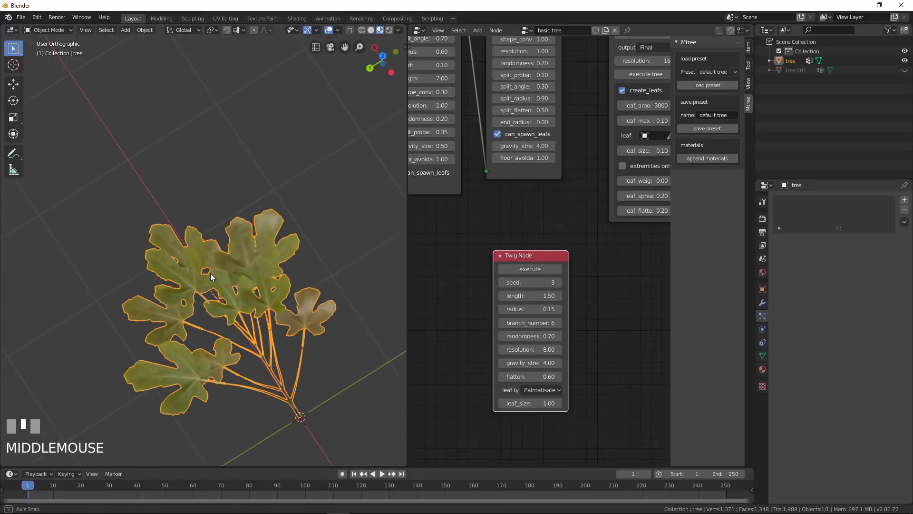
# Step: Duplicate the twig and place the copy beside the original along the global Y axis
pyautogui.scroll(-3, 237, 304)
pyautogui.keyDown('shift'); pyautogui.moveTo(260, 331); pyautogui.dragTo(207, 238, button='middle'); pyautogui.keyUp('shift')
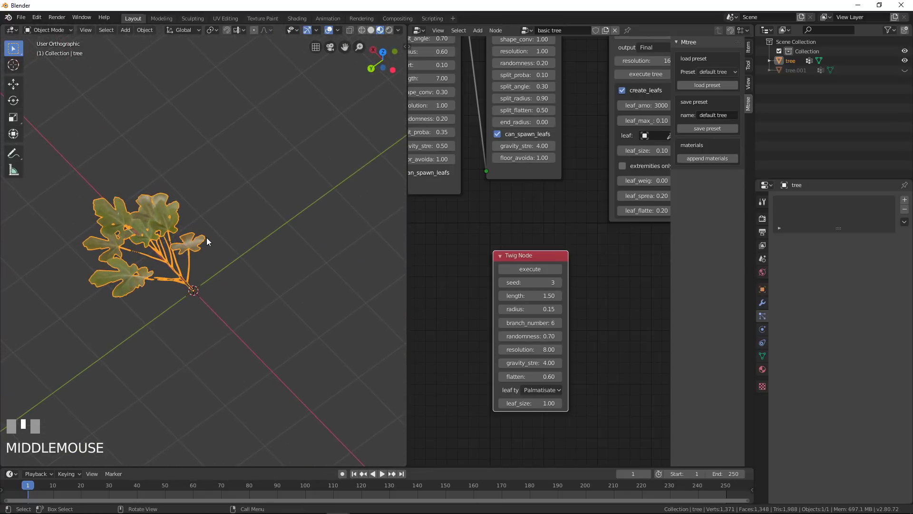
pyautogui.hotkey('shift', 'd')
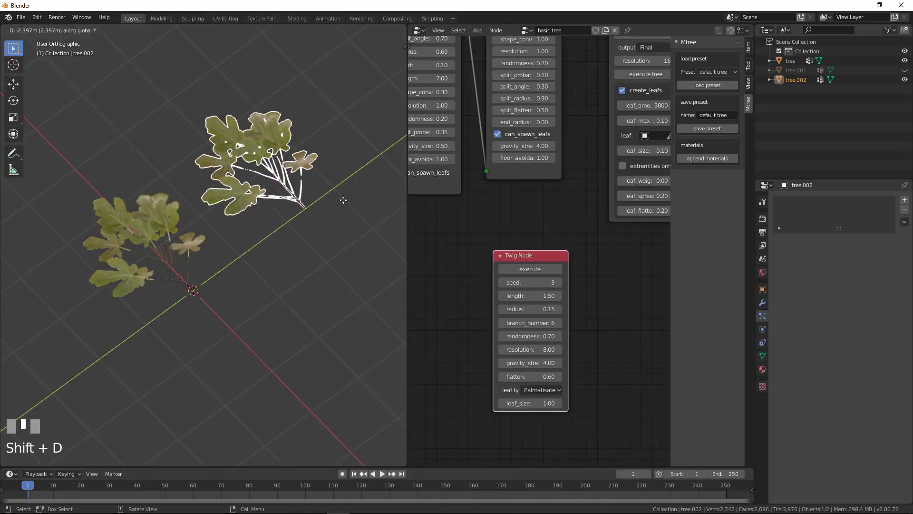
pyautogui.click(369, 189)
# Step: Select the original twig at the origin and set the Twig Node's length to 1 and branch number to 4
pyautogui.click(150, 225)
pyautogui.moveTo(150, 226); pyautogui.dragTo(120, 182, button='middle')
pyautogui.scroll(3, 204, 273)
pyautogui.keyDown('shift'); pyautogui.moveTo(254, 215); pyautogui.dragTo(231, 234, button='middle'); pyautogui.keyUp('shift')
pyautogui.click(547, 295)
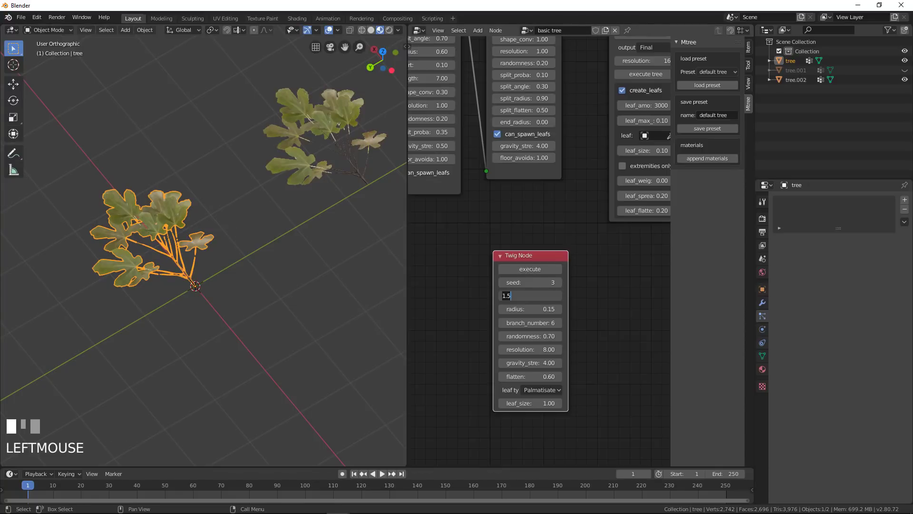
pyautogui.write('1')
pyautogui.press('Return')
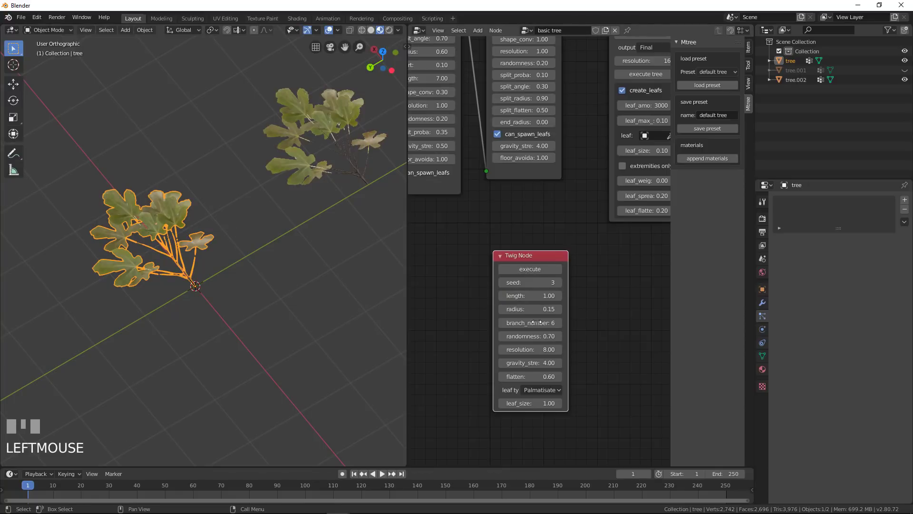
pyautogui.click(500, 322)
pyautogui.click(500, 321)
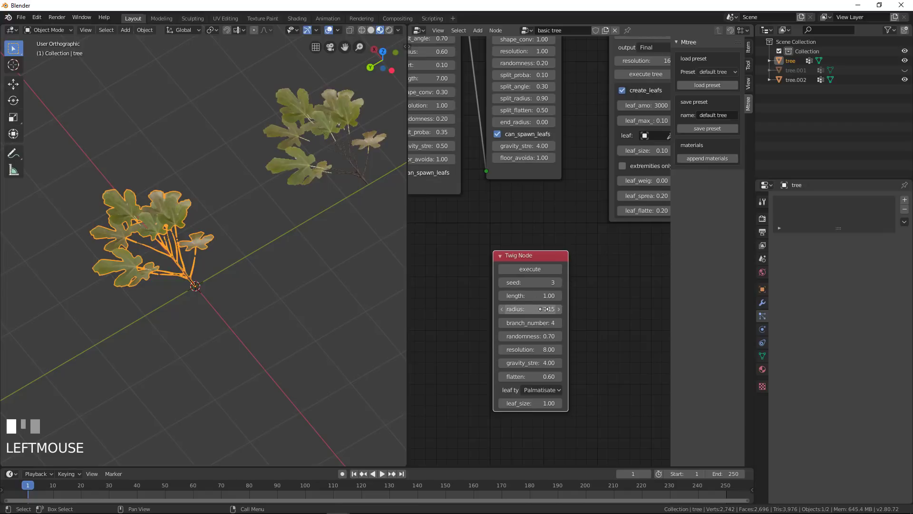
# Step: Set the Twig Node's radius to 0.21 and its seed to 5
pyautogui.click(559, 312)
pyautogui.click(559, 312)
pyautogui.click(557, 283)
pyautogui.click(557, 282)
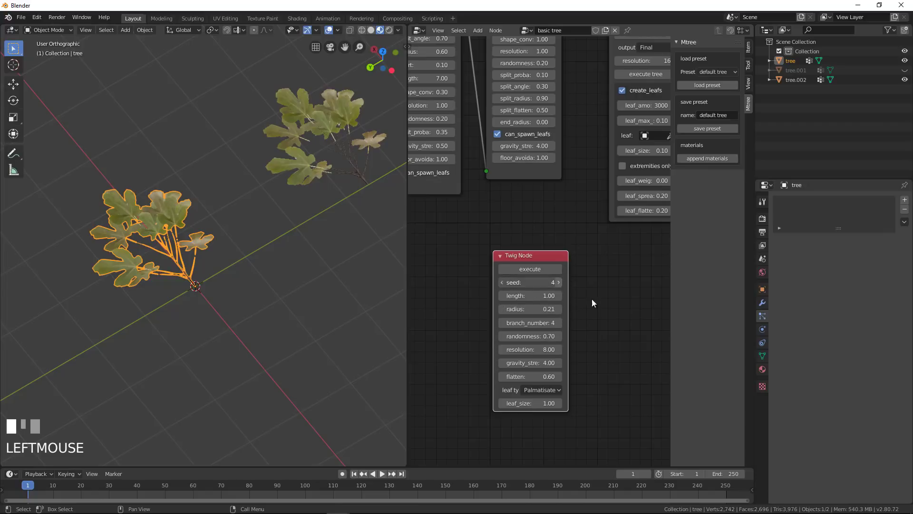
# Step: Set the twig's randomness to 0.76 and regenerate the original twig
pyautogui.click(560, 335)
pyautogui.click(559, 336)
pyautogui.click(559, 336)
pyautogui.click(559, 336)
pyautogui.click(560, 336)
pyautogui.click(559, 336)
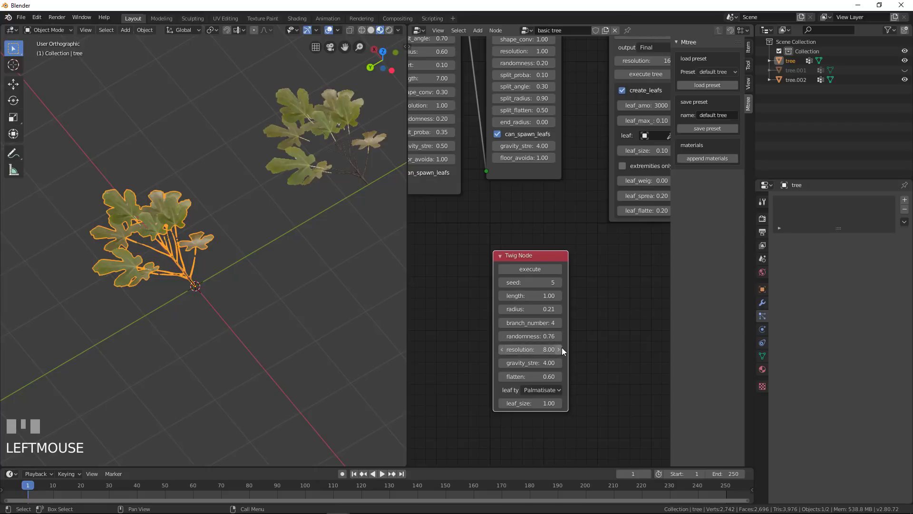
pyautogui.click(541, 269)
pyautogui.moveTo(171, 300); pyautogui.dragTo(212, 273, button='middle')
# Step: Duplicate the regenerated twig and place the copy along the global Y axis, beyond the first copy
pyautogui.scroll(-1, 233, 281)
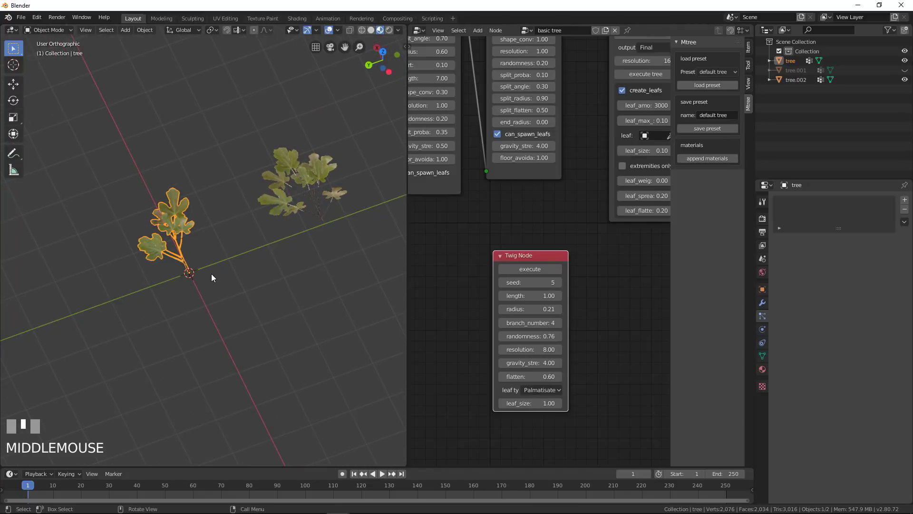
pyautogui.hotkey('shift', 'd')
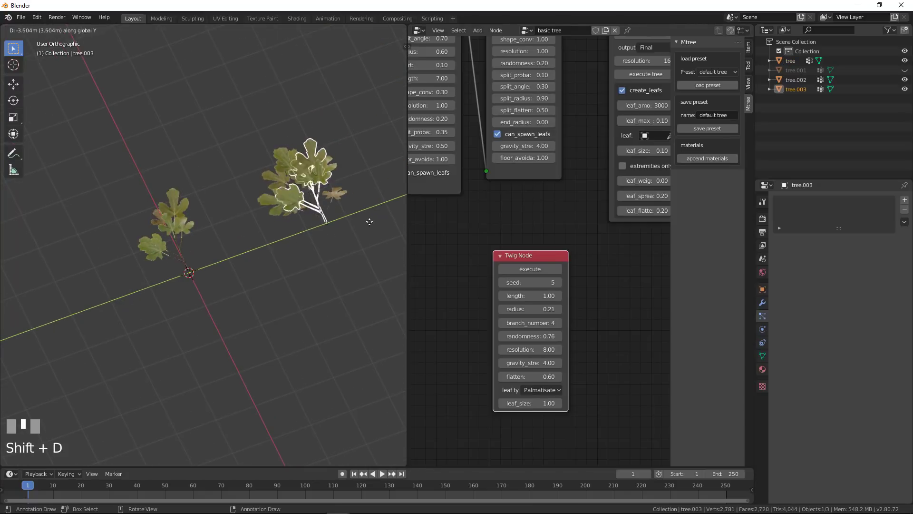
pyautogui.click(403, 204)
# Step: Reselect the original twig at the origin and set the Twig Node's seed to 7 and length to 2
pyautogui.moveTo(296, 233)
pyautogui.keyDown('shift'); pyautogui.mouseDown(button='middle')
pyautogui.moveTo(310, 173)
pyautogui.moveTo(327, 225)
pyautogui.moveTo(298, 219)
pyautogui.mouseUp(button='middle'); pyautogui.keyUp('shift')
pyautogui.scroll(2, 299, 219)
pyautogui.click(118, 250)
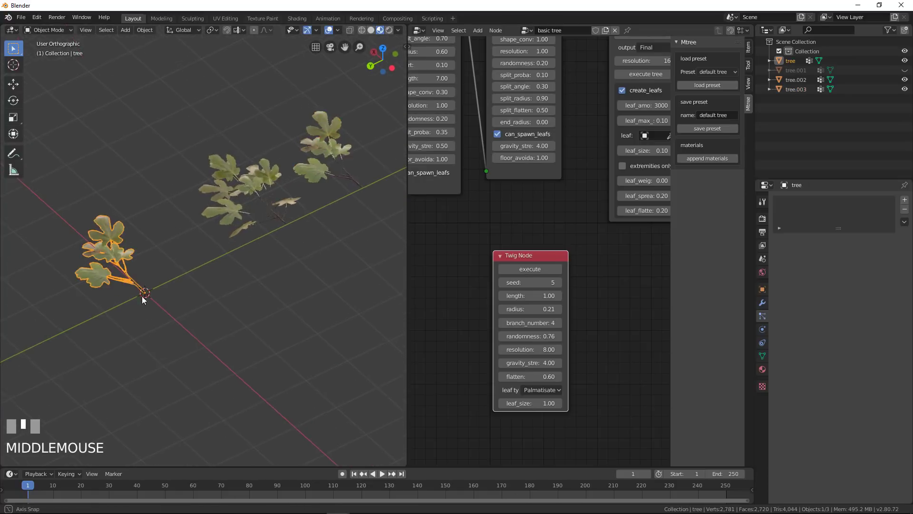
pyautogui.scroll(2, 144, 275)
pyautogui.moveTo(142, 296); pyautogui.dragTo(247, 279, button='middle')
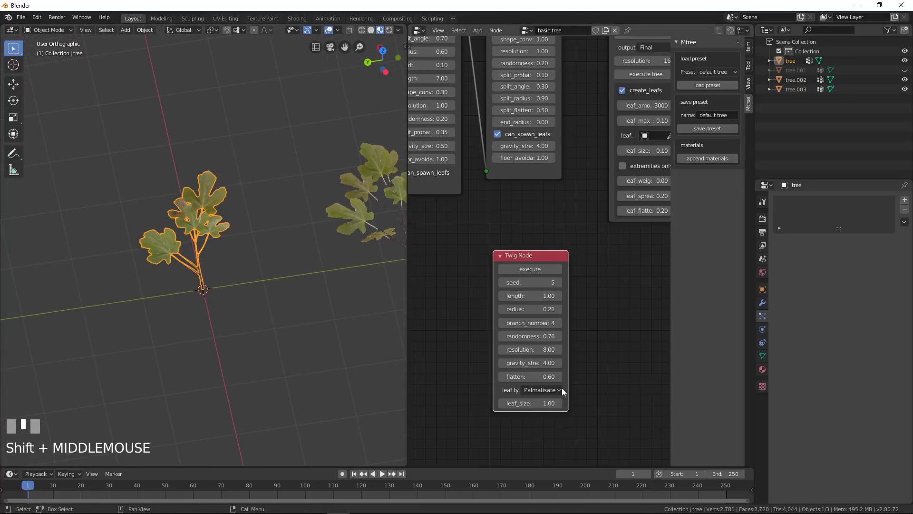
pyautogui.click(560, 282)
pyautogui.click(558, 282)
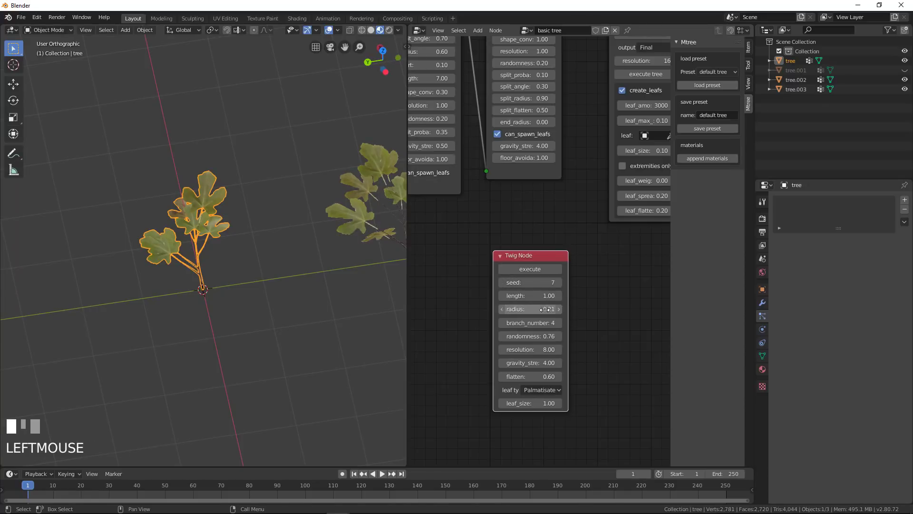
pyautogui.click(543, 296)
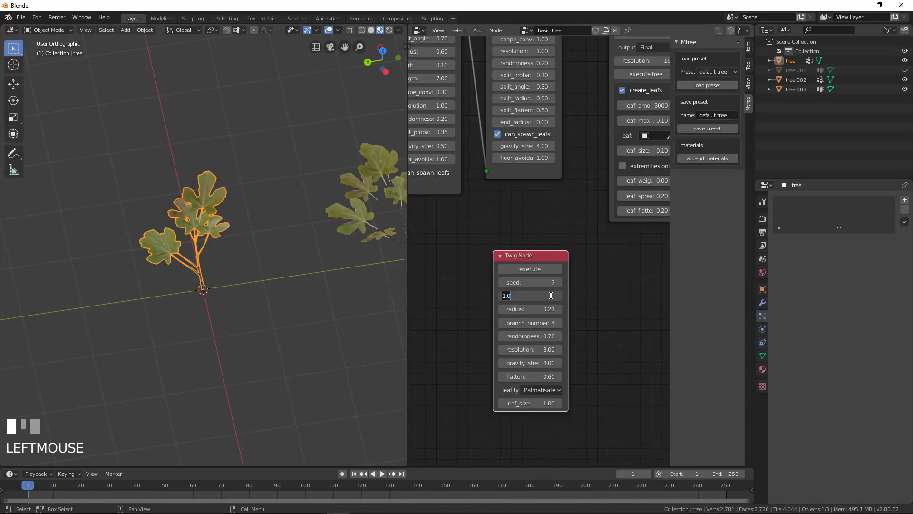
pyautogui.write('2')
pyautogui.press('Return')
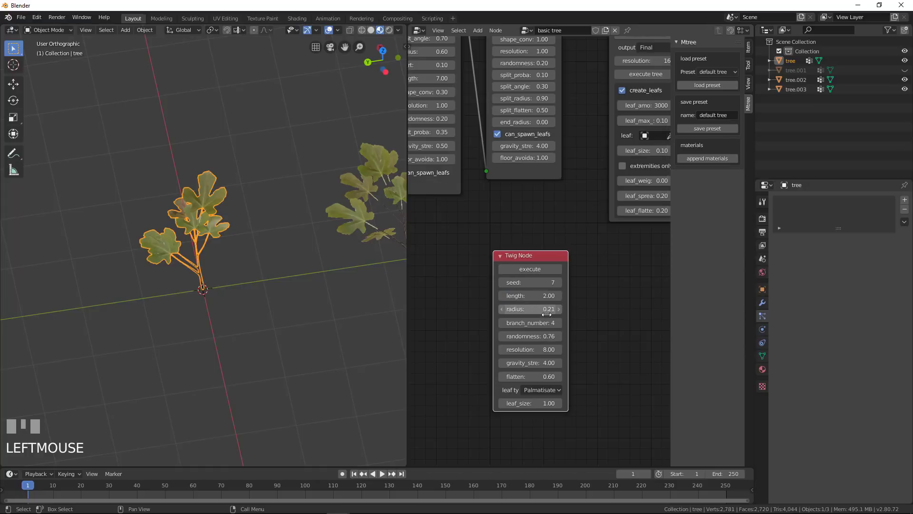
# Step: Set the twig's branch number to 8 and regenerate the twig
pyautogui.click(561, 323)
pyautogui.click(561, 323)
pyautogui.click(561, 323)
pyautogui.click(561, 323)
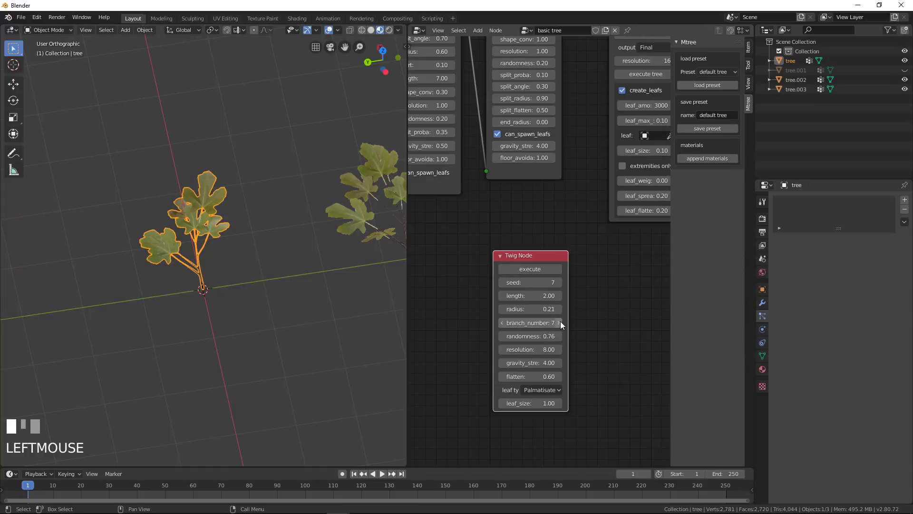
pyautogui.click(540, 269)
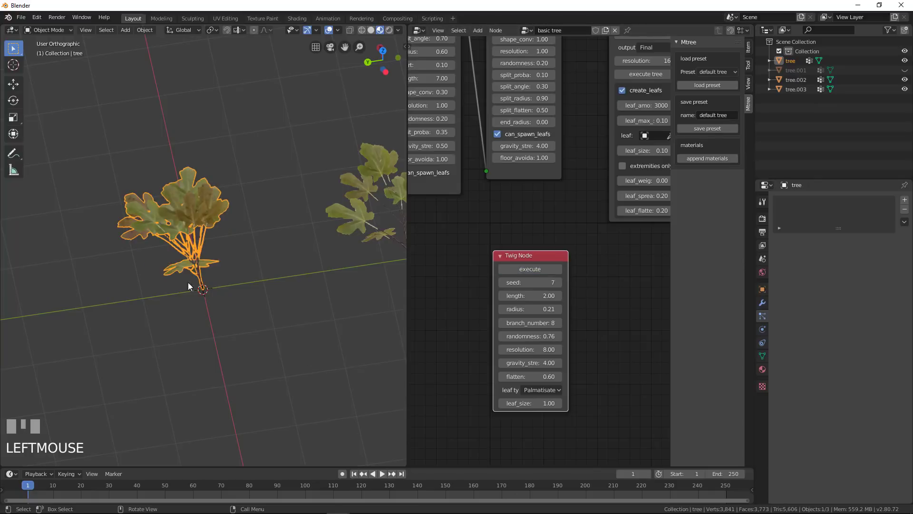
pyautogui.moveTo(188, 282); pyautogui.dragTo(195, 261, button='middle')
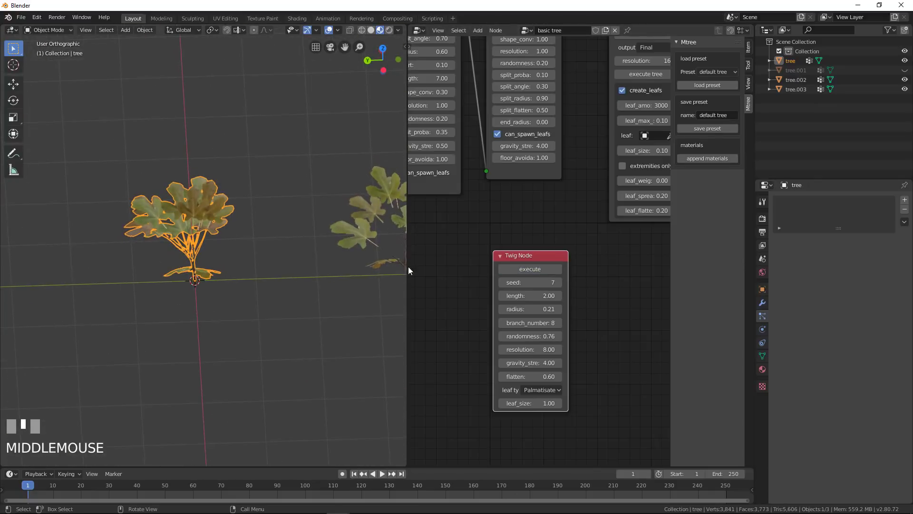
# Step: Change the Twig Node's seed to 8, regenerate the twig and check its shape
pyautogui.click(558, 283)
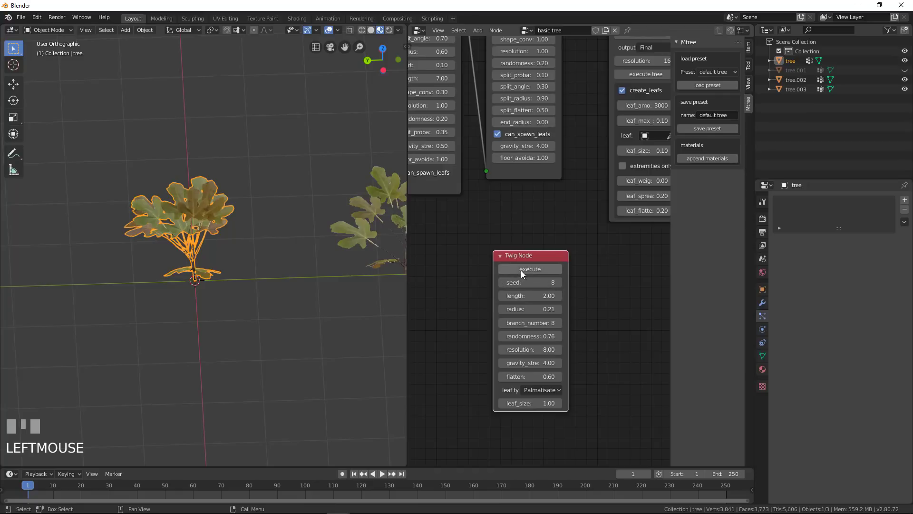
pyautogui.click(530, 269)
pyautogui.moveTo(200, 304); pyautogui.dragTo(228, 304, button='middle')
pyautogui.moveTo(343, 257); pyautogui.dragTo(203, 283, button='middle')
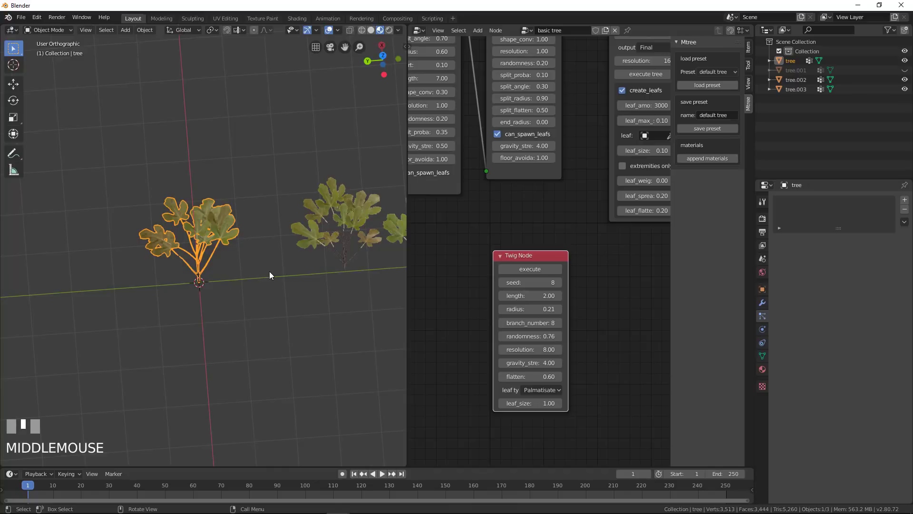
# Step: Select the middle twig copy, tree.002, and shift it slightly along the global X axis
pyautogui.moveTo(269, 271); pyautogui.dragTo(227, 211, button='middle')
pyautogui.click(233, 240)
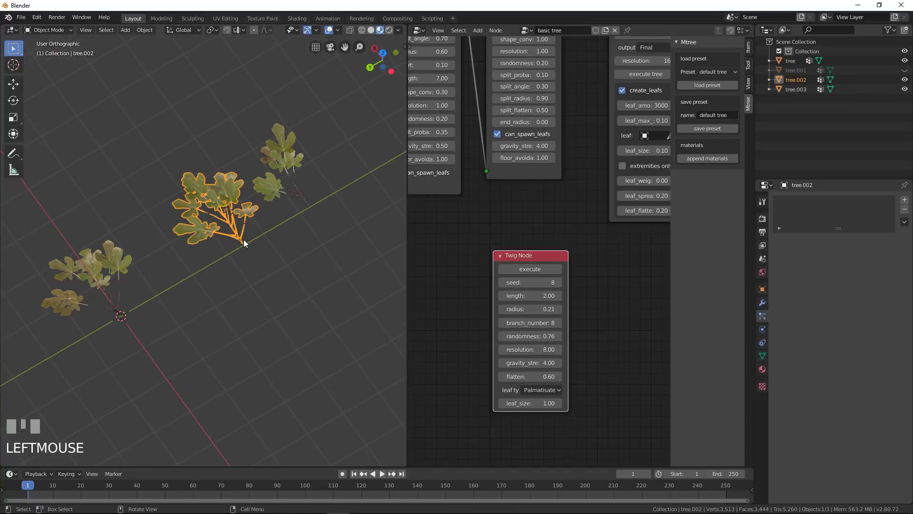
pyautogui.press('g')
pyautogui.press('x')
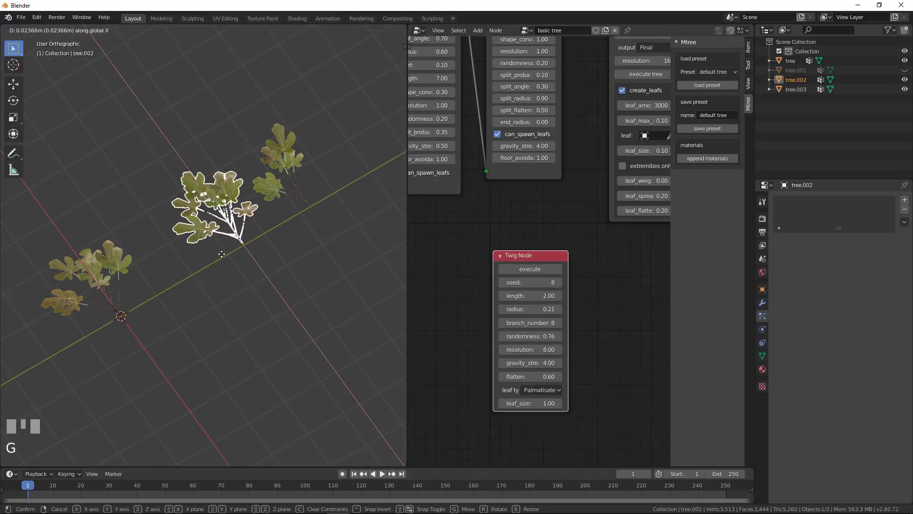
pyautogui.click(202, 271)
pyautogui.moveTo(202, 271); pyautogui.dragTo(243, 271, button='middle')
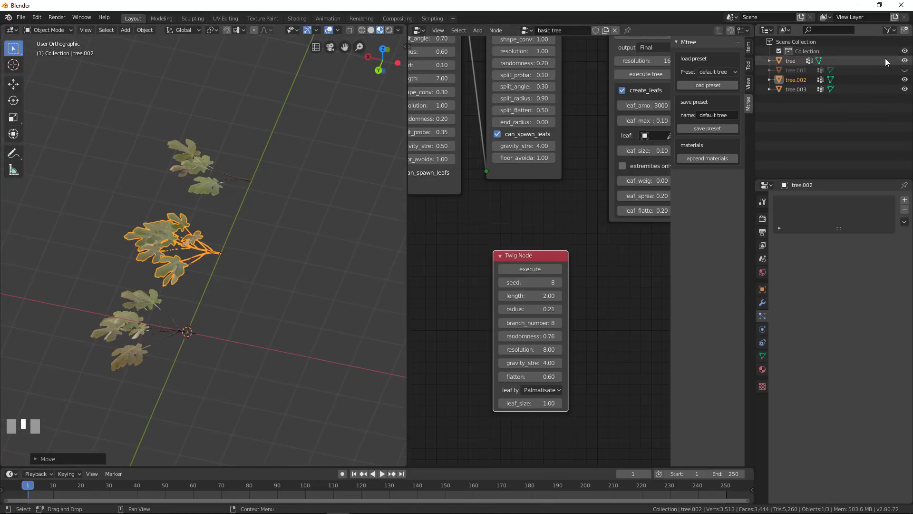
# Step: Unhide the large tree object tree.001 and select it in the viewport
pyautogui.click(904, 70)
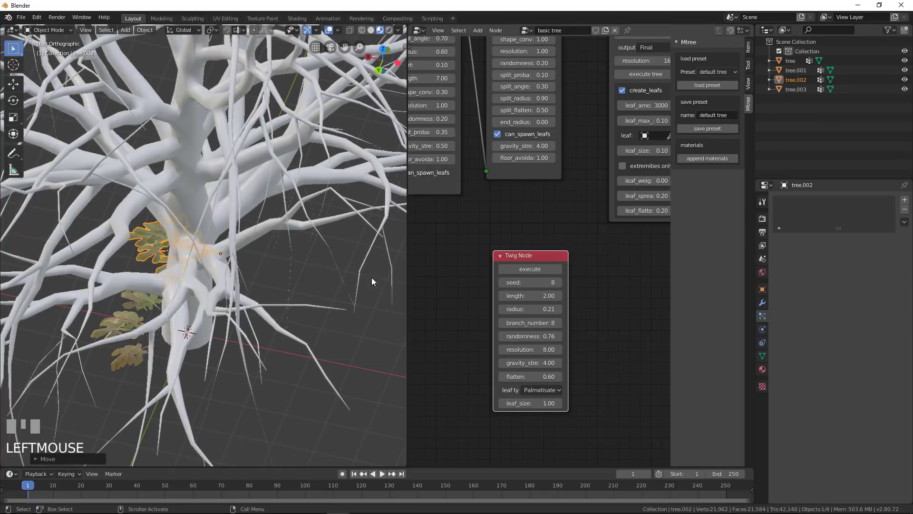
pyautogui.scroll(-3, 201, 267)
pyautogui.moveTo(202, 266); pyautogui.dragTo(224, 178, button='middle')
pyautogui.click(199, 182)
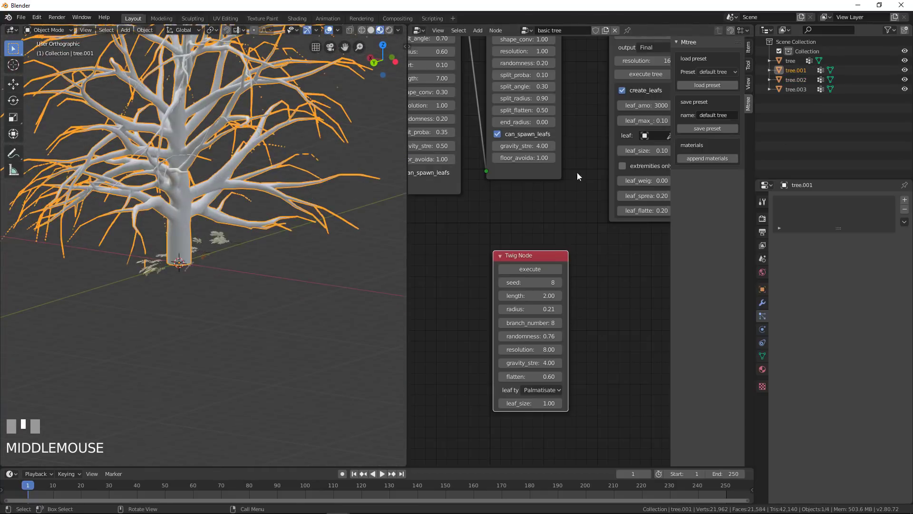
# Step: Assign the farthest twig copy, tree.003, as the leaf object in the Tree parameters node
pyautogui.scroll(-2, 578, 176)
pyautogui.moveTo(536, 228); pyautogui.dragTo(542, 237, button='middle')
pyautogui.moveTo(190, 212); pyautogui.dragTo(292, 264, button='middle')
pyautogui.scroll(3, 222, 247)
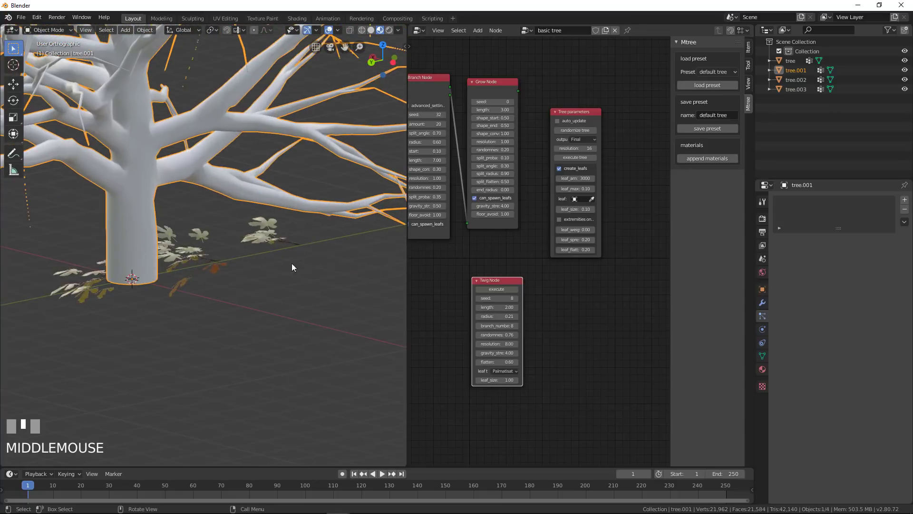
pyautogui.click(591, 199)
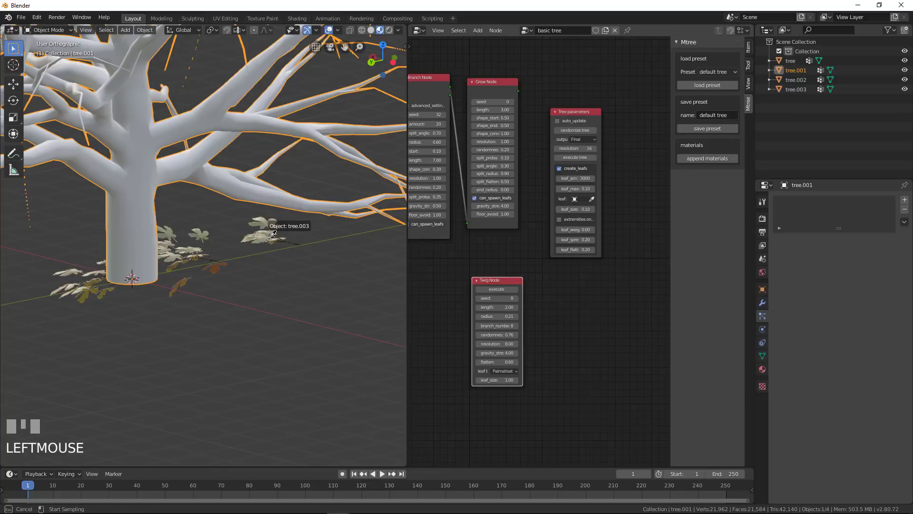
pyautogui.click(272, 233)
pyautogui.moveTo(278, 279); pyautogui.dragTo(145, 244, button='middle')
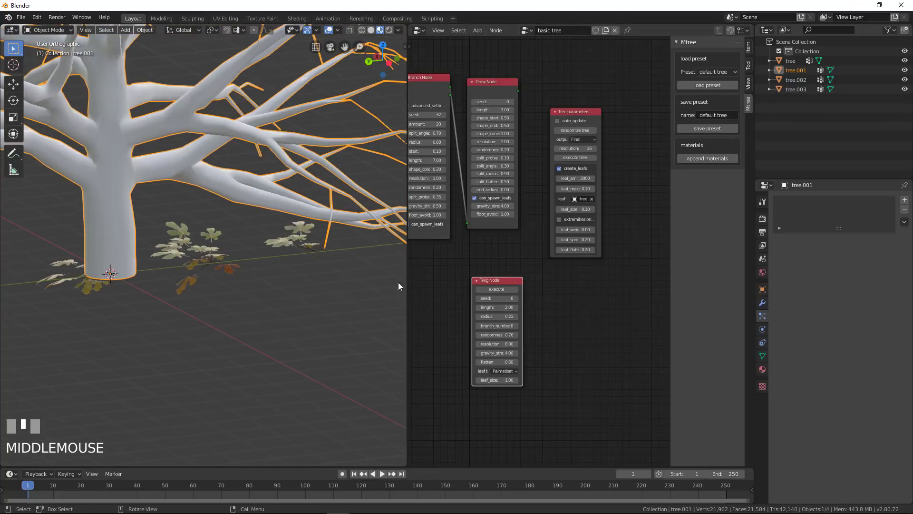
pyautogui.moveTo(89, 268); pyautogui.dragTo(227, 229, button='middle')
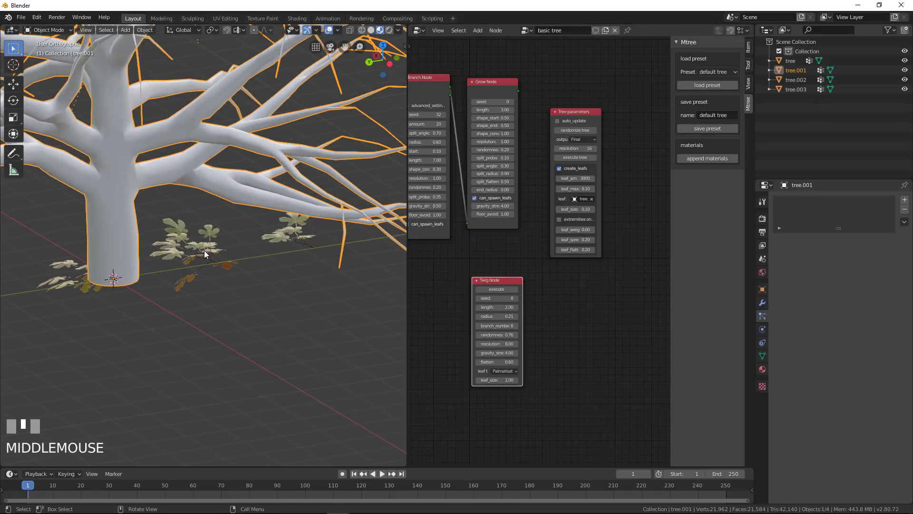
pyautogui.scroll(-2, 205, 250)
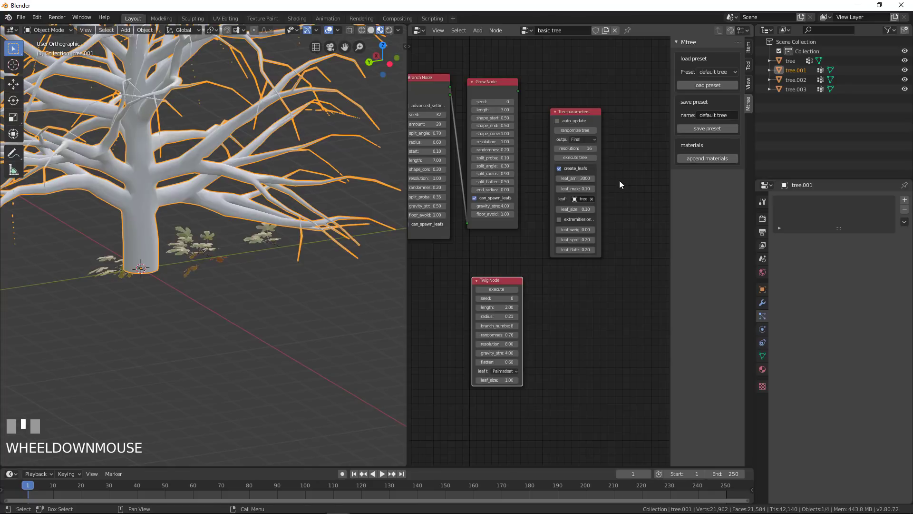
# Step: Regenerate the large tree with the assigned twig as its leaves and check the foliage from several sides
pyautogui.scroll(1, 619, 181)
pyautogui.click(593, 141)
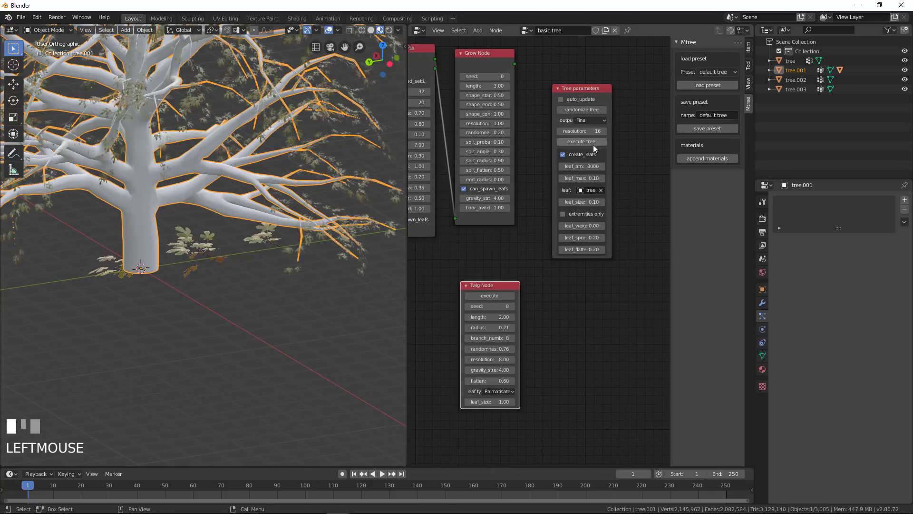
pyautogui.moveTo(287, 270); pyautogui.dragTo(319, 220, button='middle')
pyautogui.scroll(3, 363, 164)
pyautogui.keyDown('shift'); pyautogui.moveTo(363, 163); pyautogui.dragTo(339, 138, button='middle'); pyautogui.keyUp('shift')
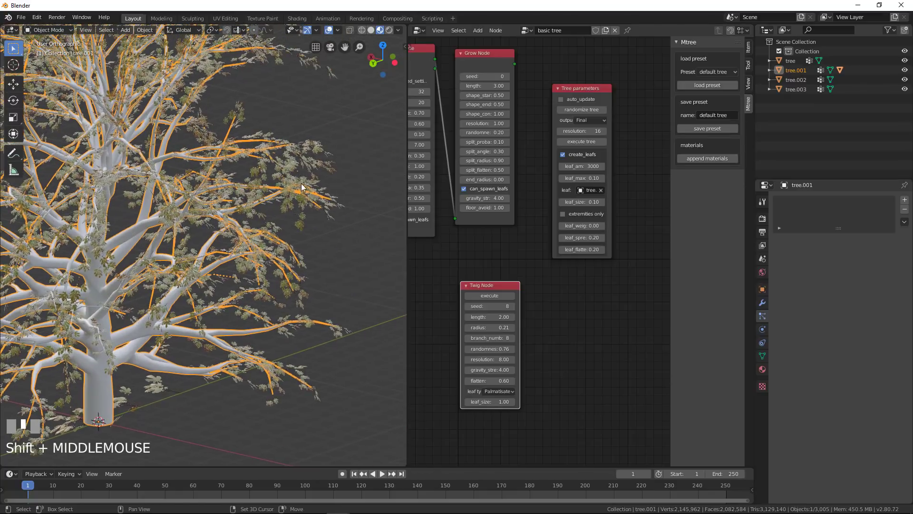
pyautogui.scroll(2, 338, 139)
pyautogui.scroll(-3, 344, 204)
pyautogui.moveTo(344, 204); pyautogui.dragTo(119, 266, button='middle')
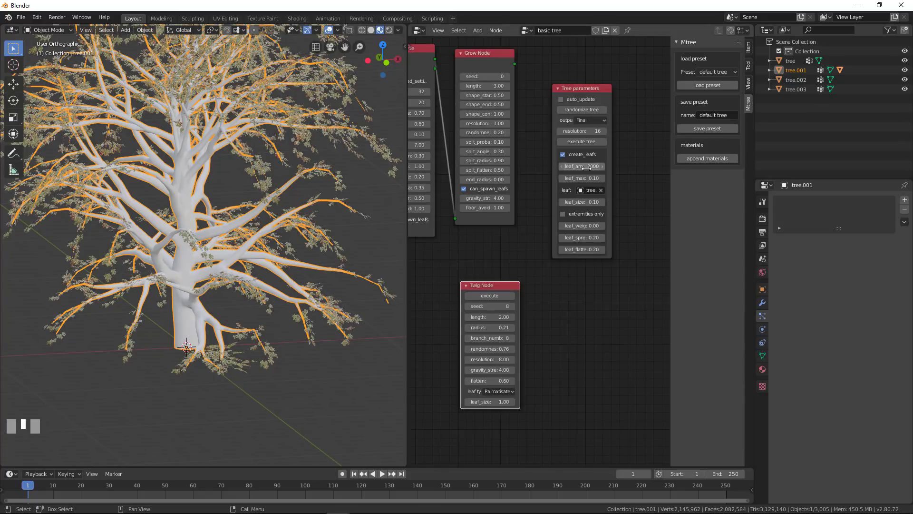
# Step: Examine the leaf settings in the Tree parameters node, the branches and the twigs around the trunk base
pyautogui.scroll(2, 594, 166)
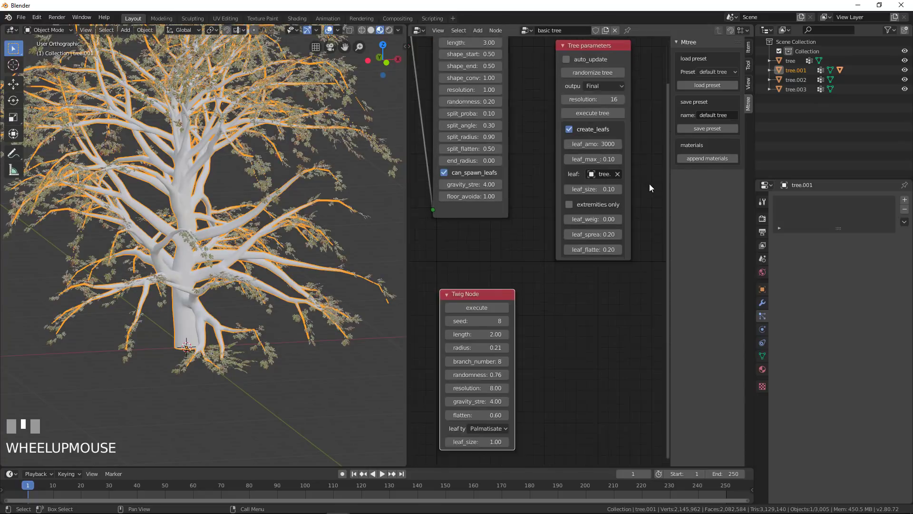
pyautogui.moveTo(649, 183); pyautogui.dragTo(605, 177, button='middle')
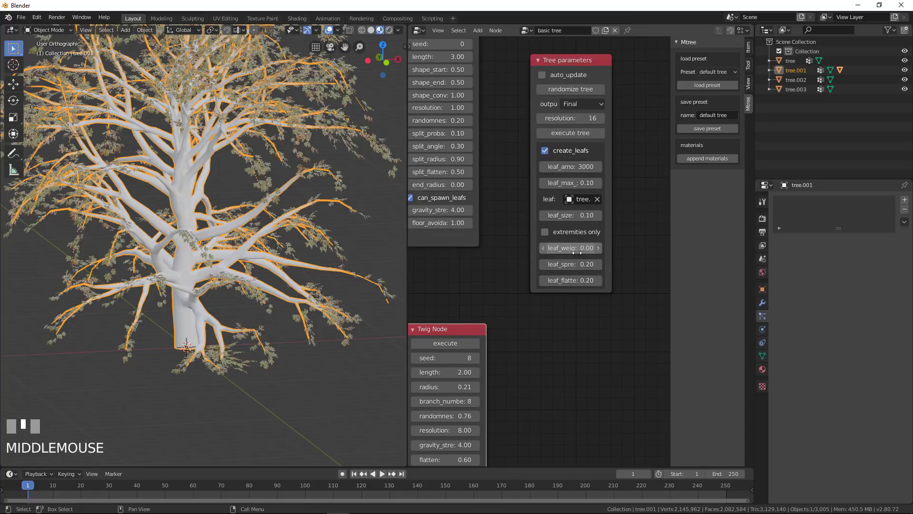
pyautogui.scroll(-3, 237, 292)
pyautogui.moveTo(237, 290); pyautogui.dragTo(274, 252, button='middle')
pyautogui.scroll(4, 246, 290)
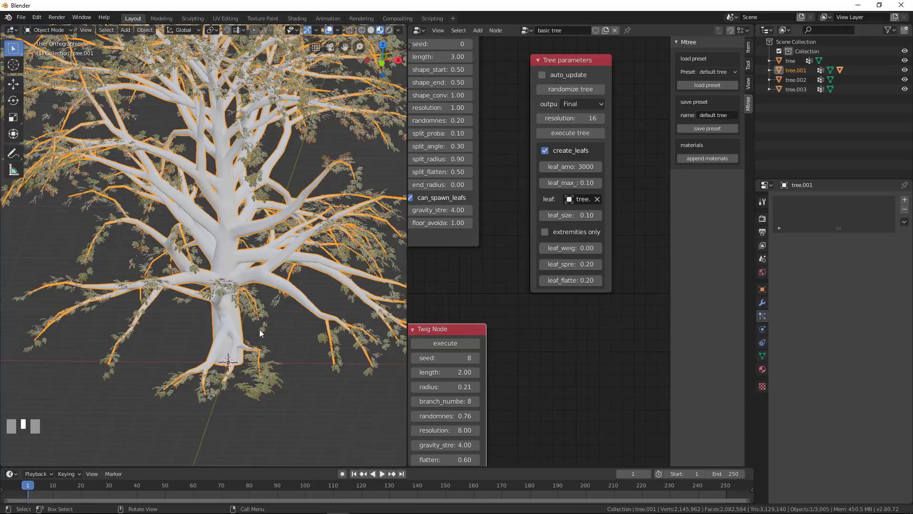
pyautogui.moveTo(261, 333); pyautogui.dragTo(215, 262, button='middle')
pyautogui.scroll(3, 167, 289)
pyautogui.moveTo(167, 289); pyautogui.dragTo(201, 273, button='middle')
# Step: Select the large tree object tree.001 and hide it in the viewport
pyautogui.click(188, 321)
pyautogui.click(143, 309)
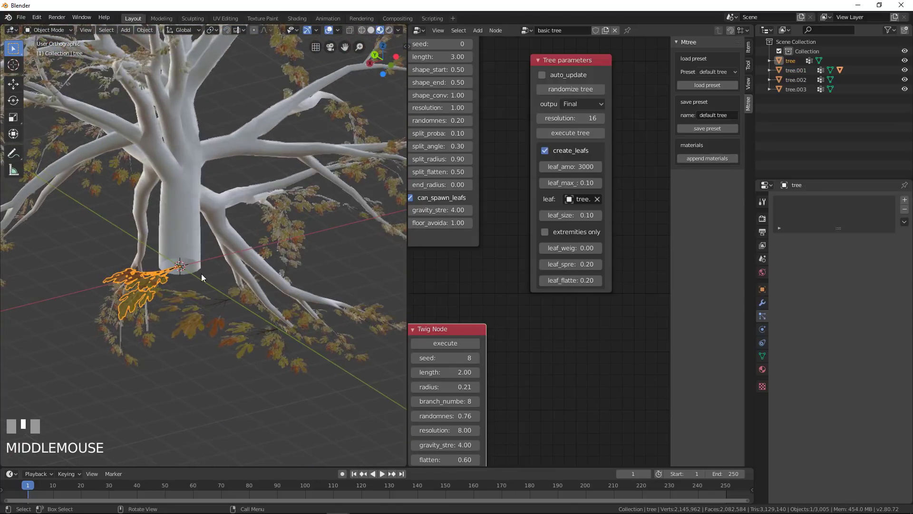
pyautogui.click(201, 273)
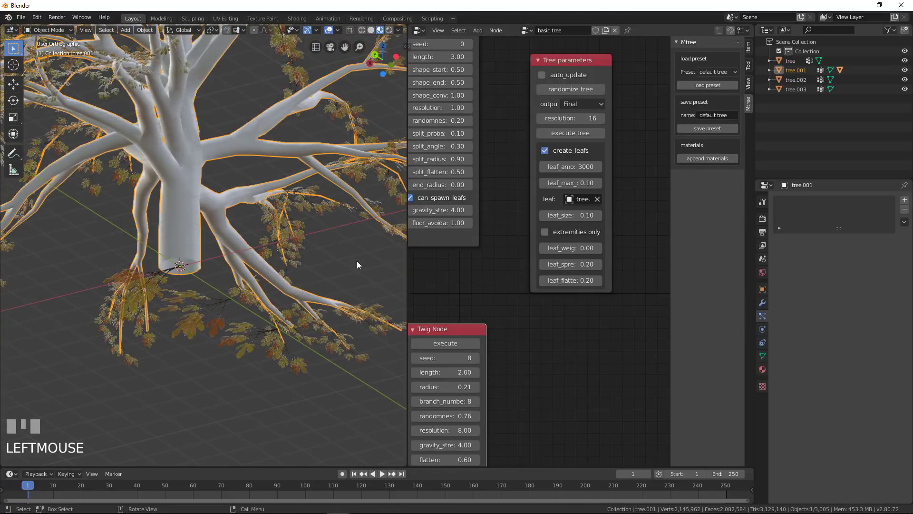
pyautogui.click(904, 70)
# Step: Select all three twig objects together: tree.003, tree.002 and tree
pyautogui.moveTo(192, 349); pyautogui.dragTo(278, 289, button='middle')
pyautogui.click(279, 289)
pyautogui.keyDown('shift'); pyautogui.click(215, 297); pyautogui.keyUp('shift')
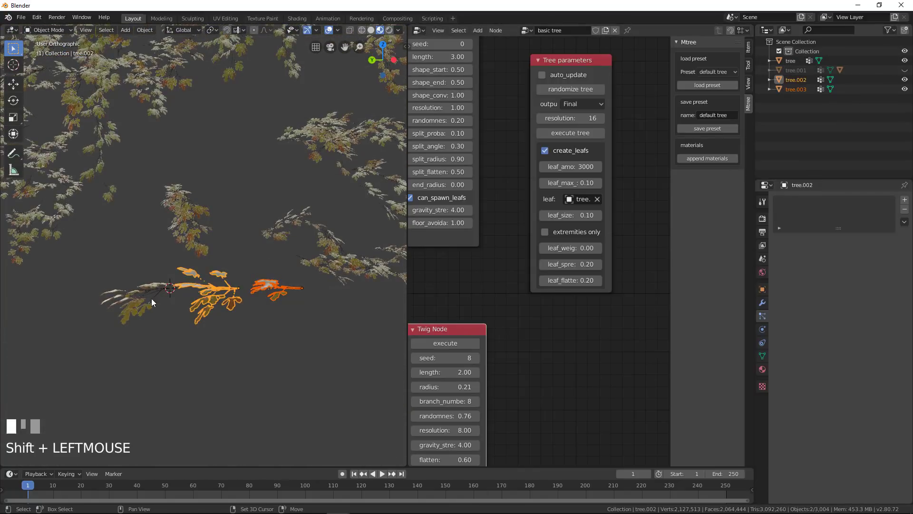
pyautogui.keyDown('shift'); pyautogui.click(151, 299); pyautogui.keyUp('shift')
pyautogui.moveTo(151, 300); pyautogui.dragTo(219, 322, button='middle')
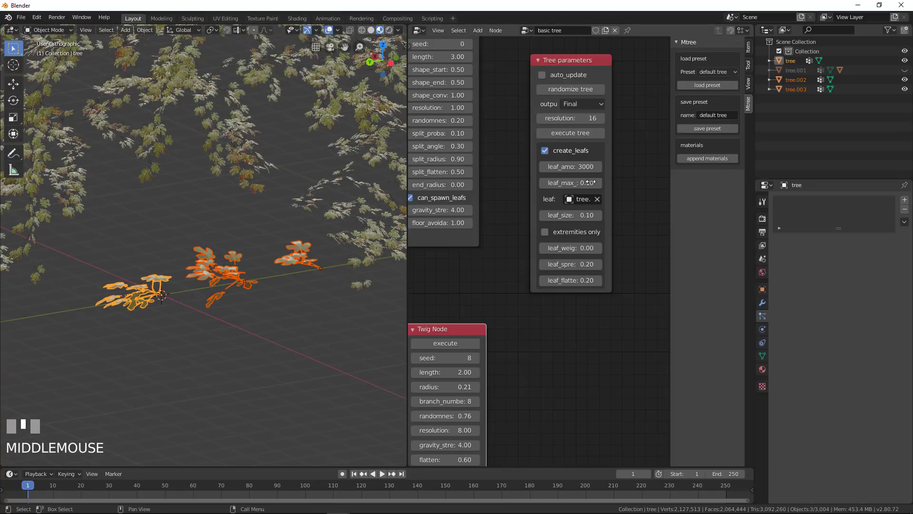
# Step: Hide the leafs object nested under tree.001, leaving the hierarchy collapsed
pyautogui.click(770, 68)
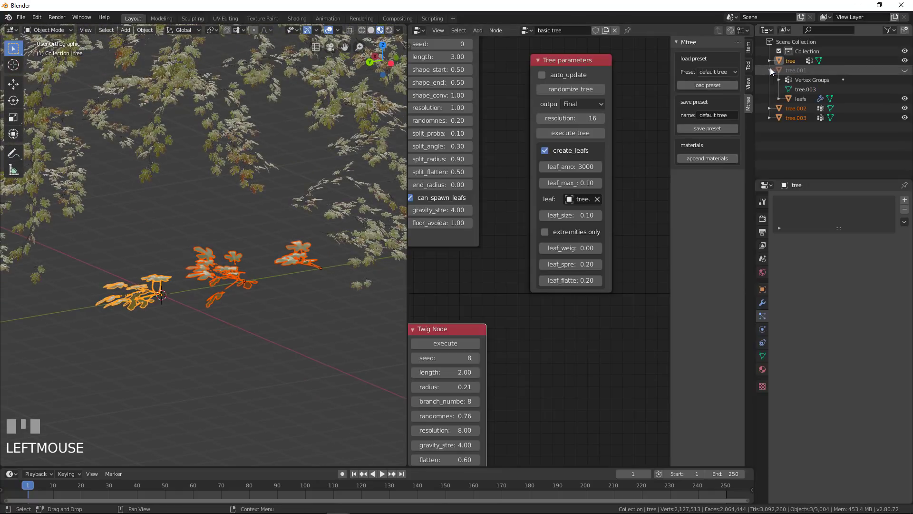
pyautogui.click(905, 98)
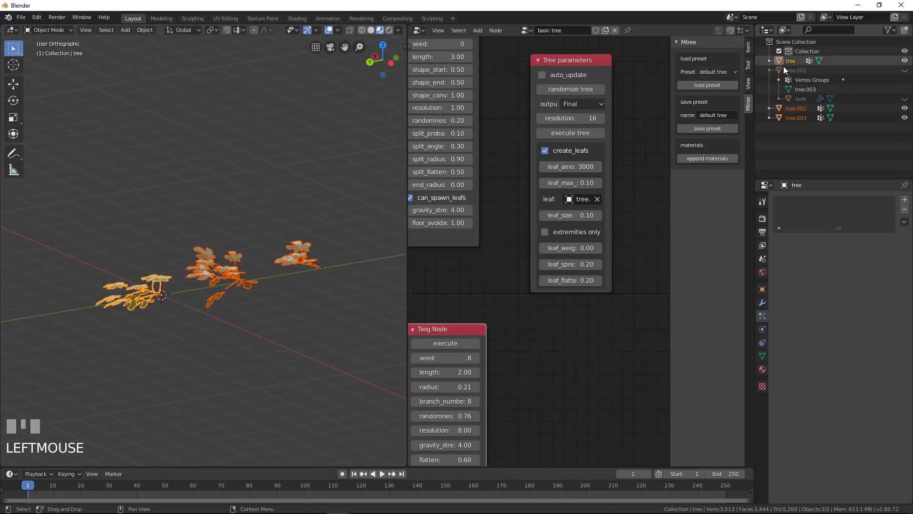
pyautogui.click(770, 70)
# Step: Move the three selected twigs into a new collection named twigs and make that collection active
pyautogui.moveTo(228, 309); pyautogui.dragTo(237, 262, button='middle')
pyautogui.scroll(2, 259, 271)
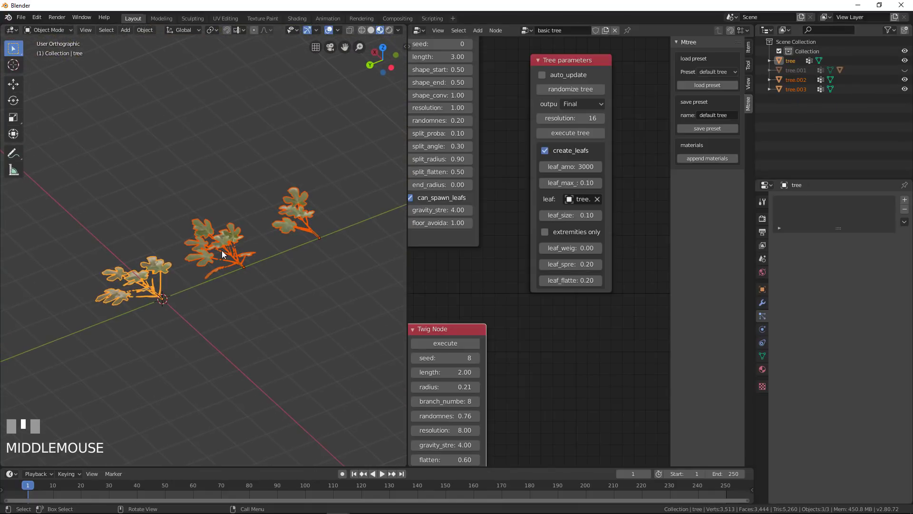
pyautogui.press('m')
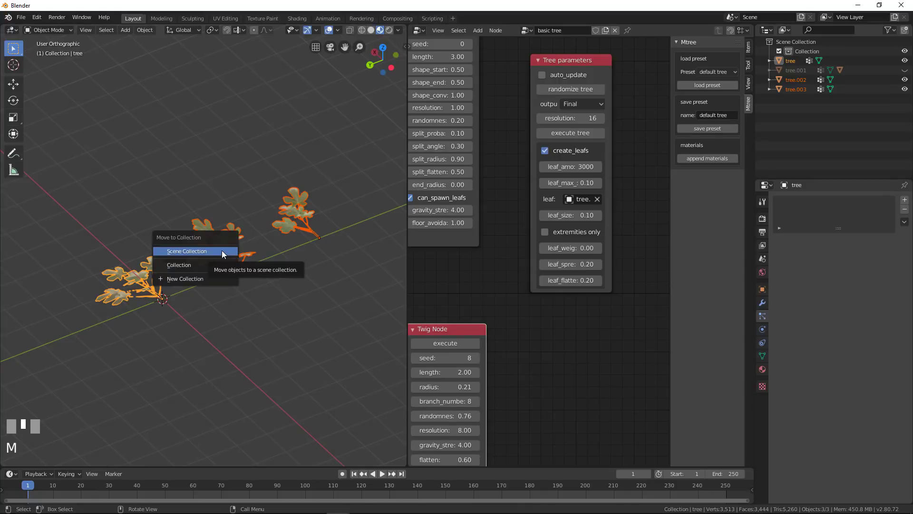
pyautogui.click(211, 279)
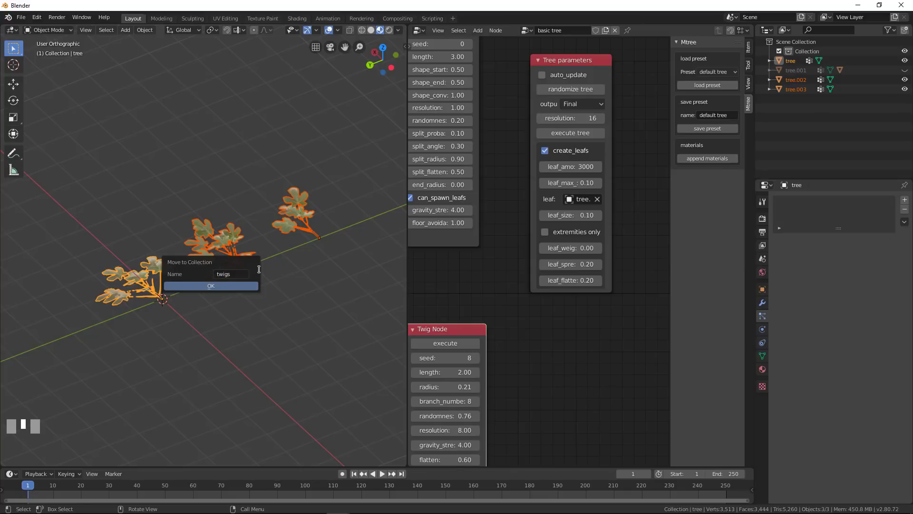
pyautogui.click(229, 285)
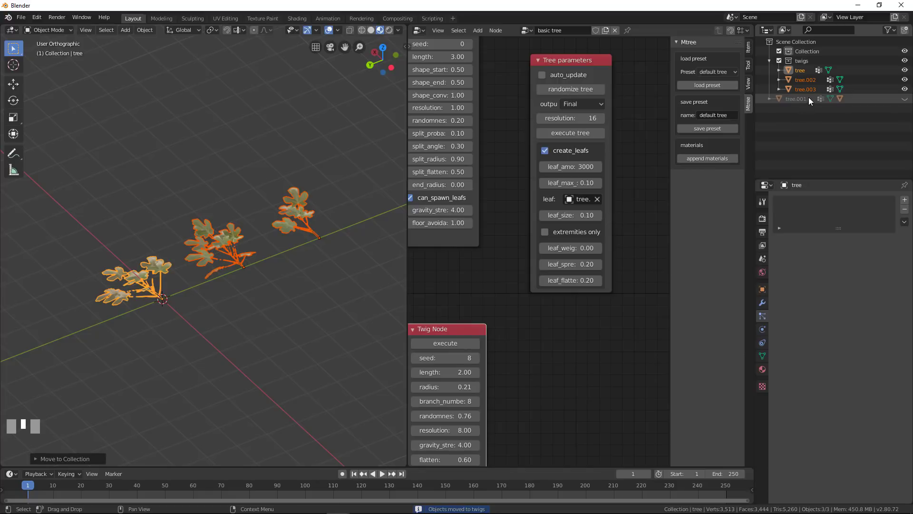
pyautogui.click(805, 59)
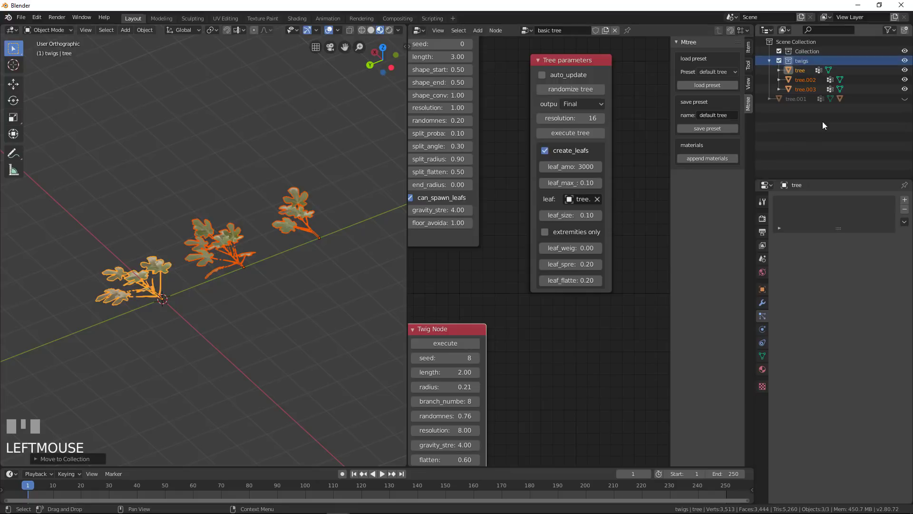
# Step: Unhide the large tree tree.001 and its nested leafs object in the viewport
pyautogui.click(905, 98)
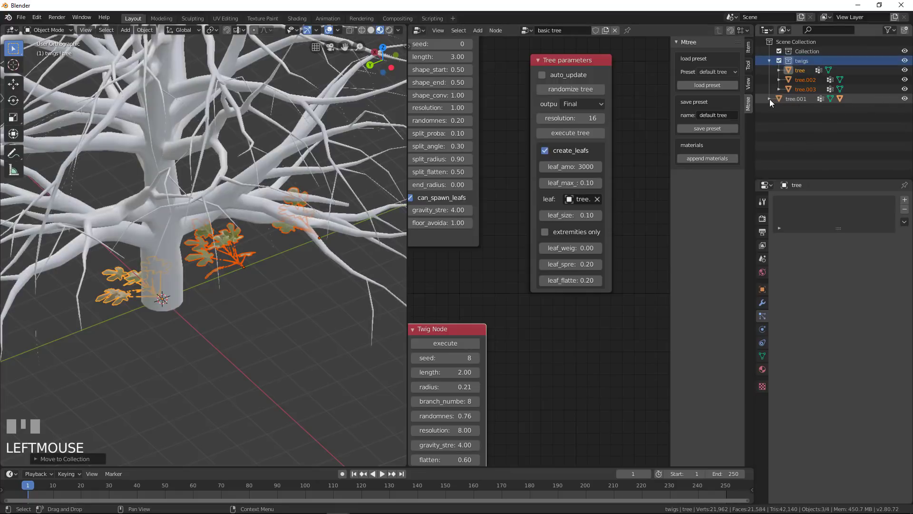
pyautogui.click(770, 98)
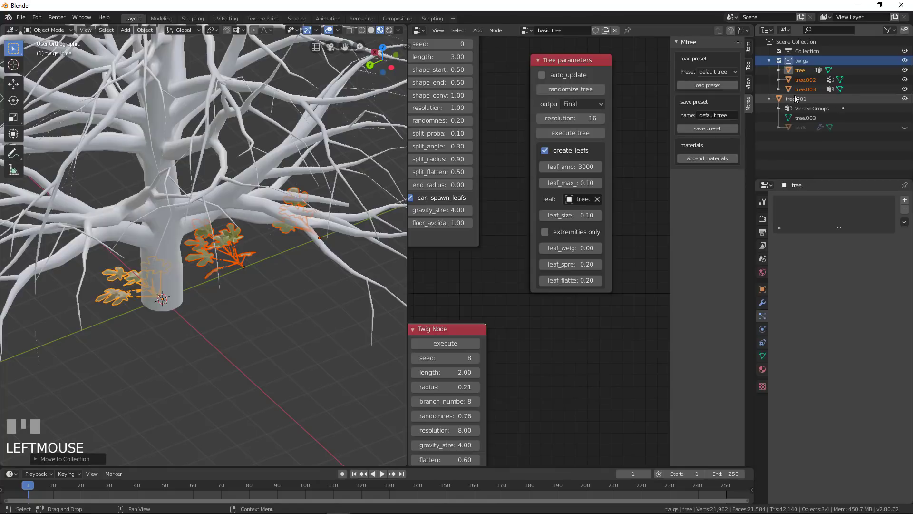
pyautogui.click(904, 127)
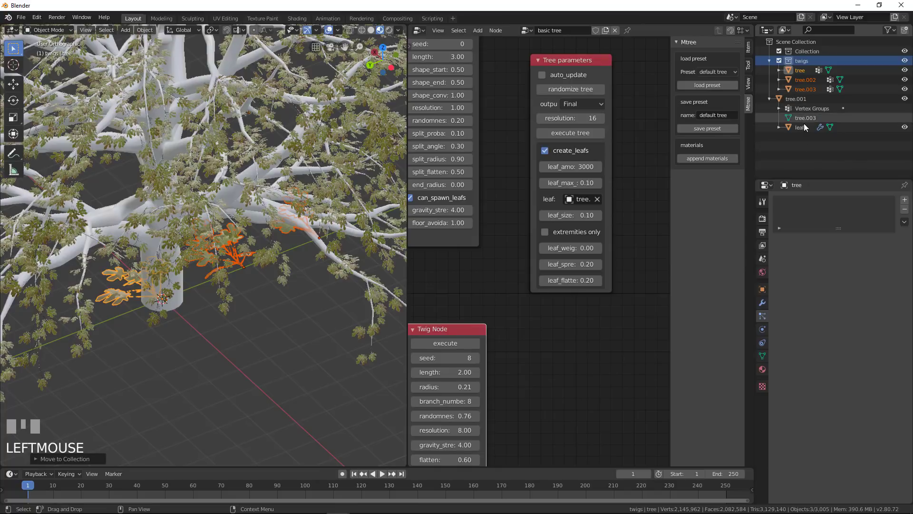
pyautogui.scroll(-3, 295, 266)
pyautogui.moveTo(295, 265); pyautogui.dragTo(308, 272, button='middle')
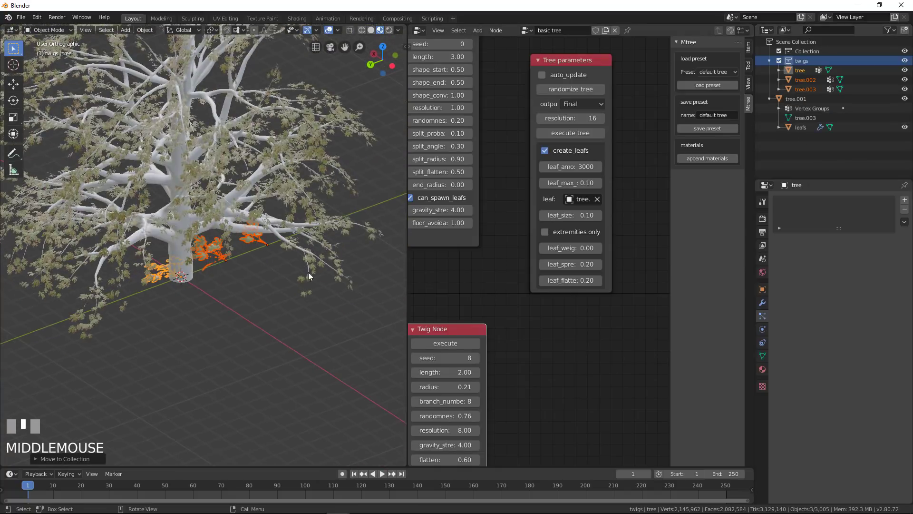
# Step: Select the leafs object and set its particle system to render as Collection
pyautogui.click(311, 285)
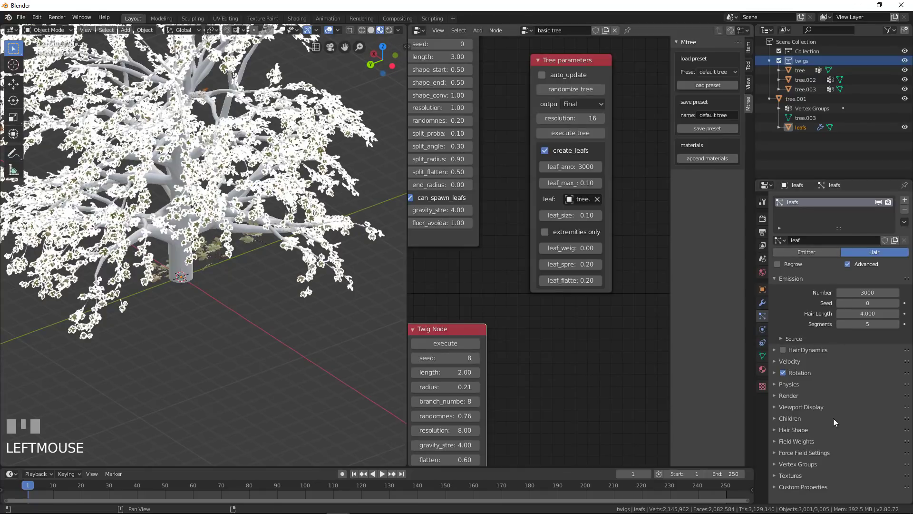
pyautogui.scroll(-1, 851, 370)
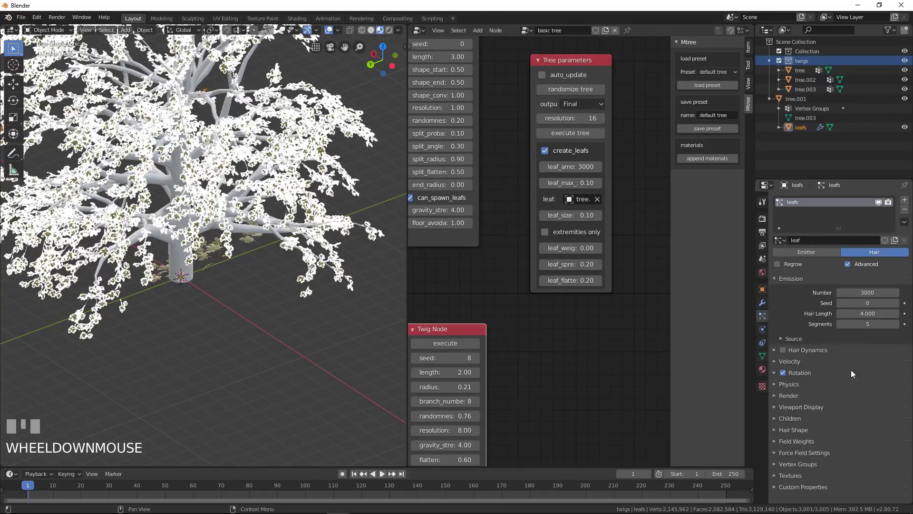
pyautogui.click(775, 394)
pyautogui.scroll(-3, 815, 412)
pyautogui.scroll(1, 855, 369)
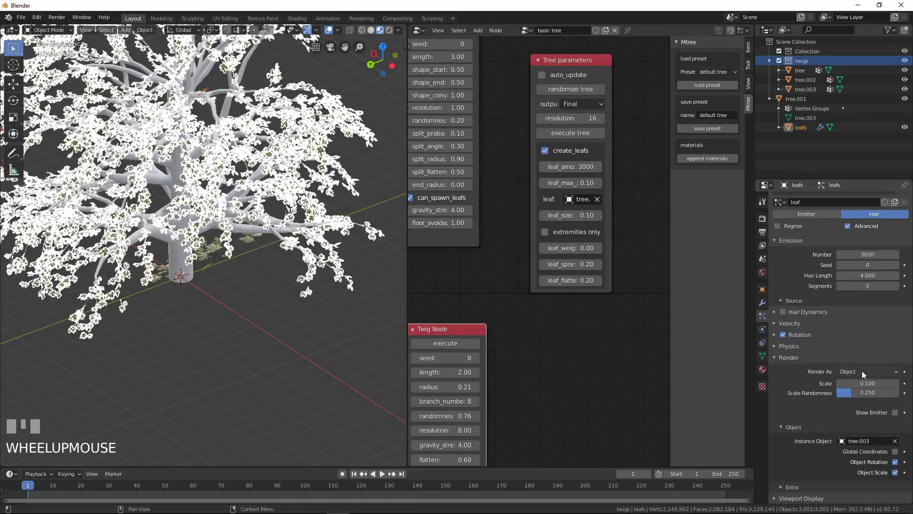
pyautogui.click(880, 372)
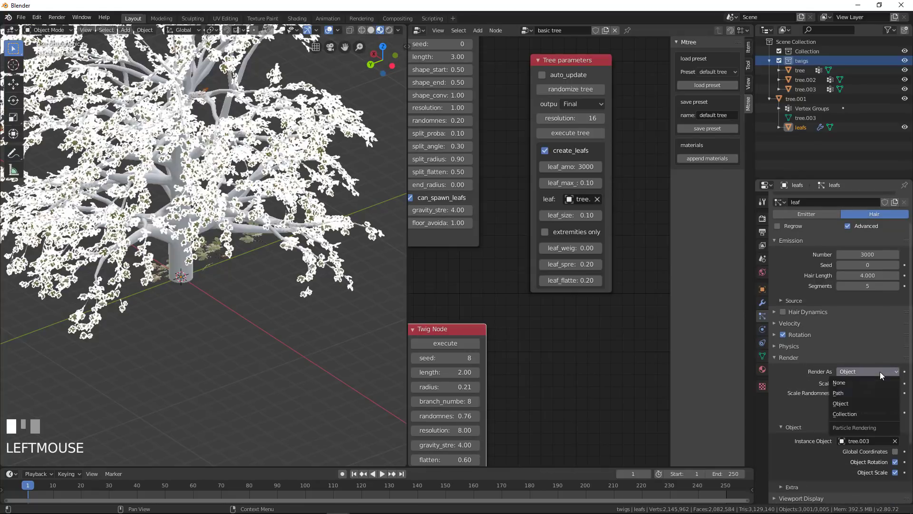
pyautogui.click(860, 412)
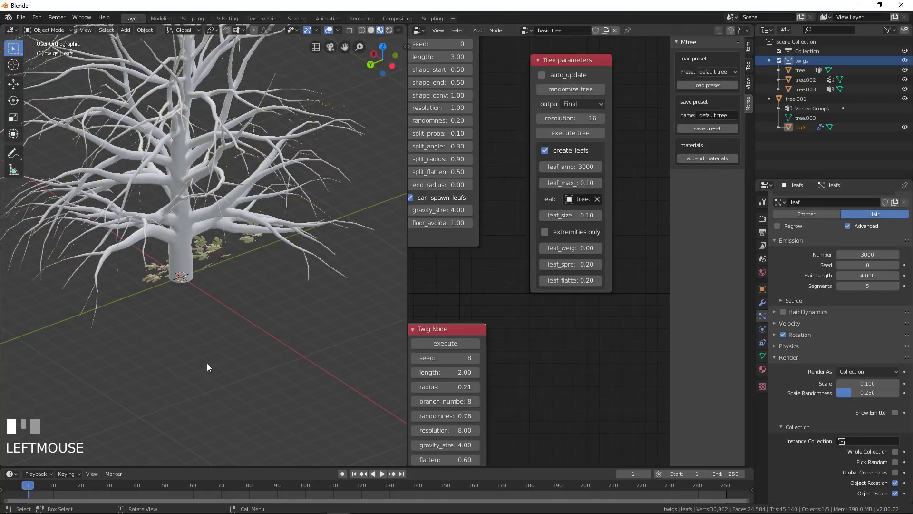
# Step: Assign twigs as the instance collection of the leaf particles and inspect the mixed foliage around the tree
pyautogui.scroll(2, 207, 366)
pyautogui.moveTo(205, 345); pyautogui.dragTo(220, 290, button='middle')
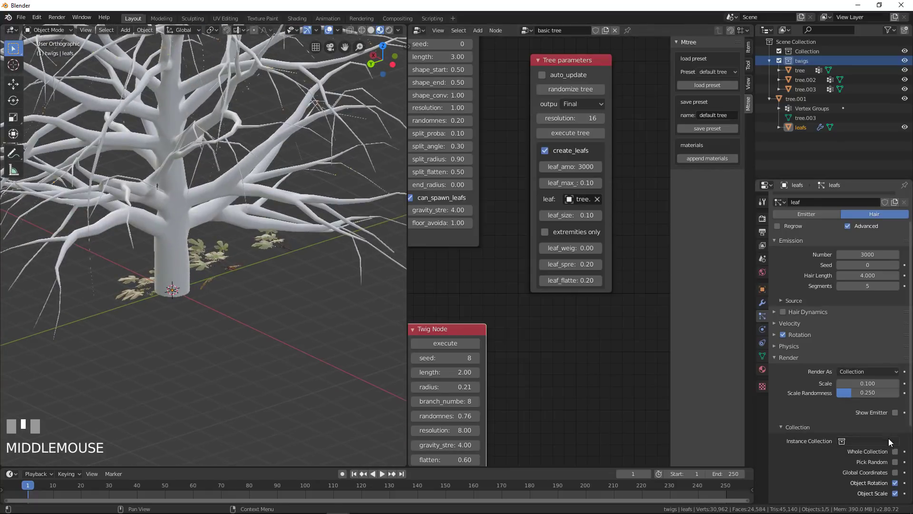
pyautogui.click(870, 442)
pyautogui.click(837, 357)
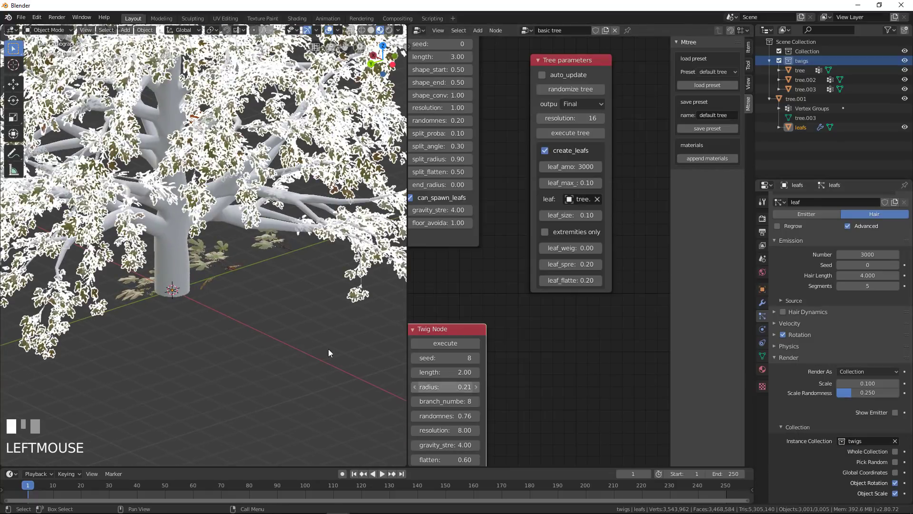
pyautogui.moveTo(328, 352); pyautogui.dragTo(249, 158, button='middle')
pyautogui.scroll(-2, 260, 332)
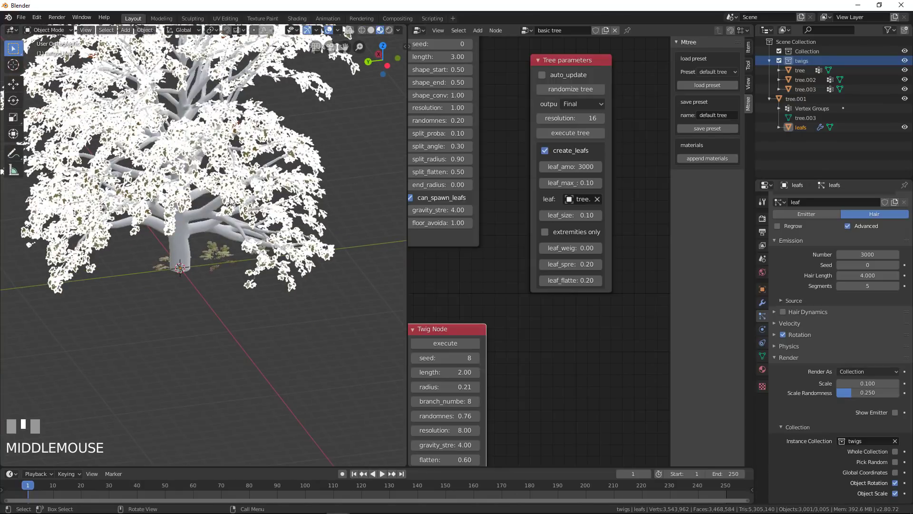
pyautogui.scroll(2, 251, 281)
pyautogui.moveTo(251, 281); pyautogui.dragTo(228, 168, button='middle')
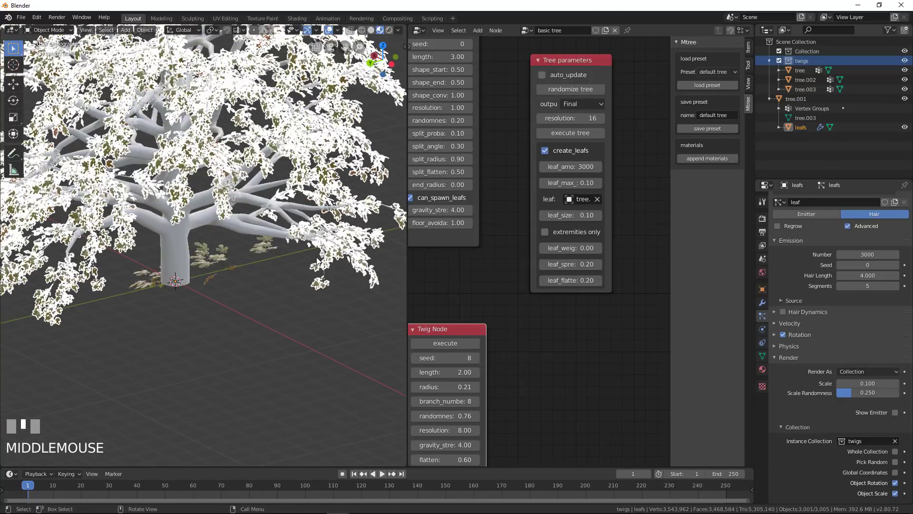
pyautogui.moveTo(316, 260); pyautogui.dragTo(271, 225, button='middle')
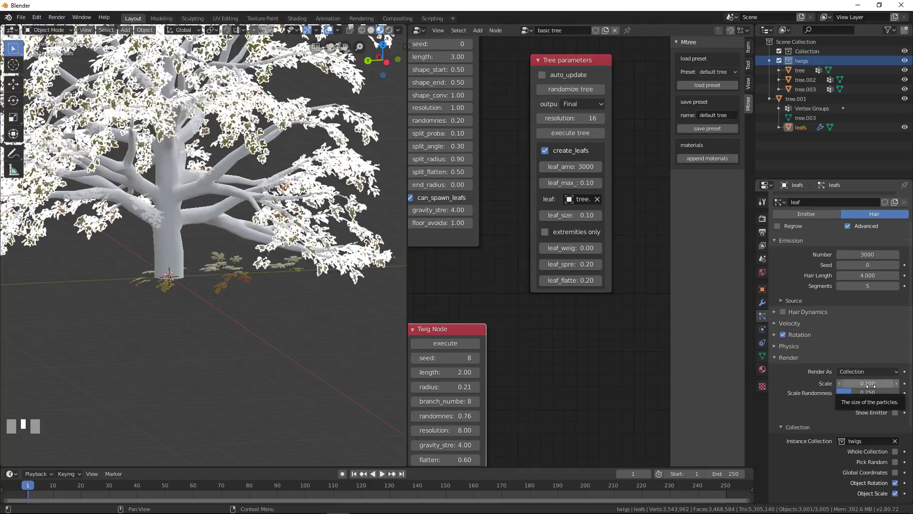
pyautogui.moveTo(252, 340); pyautogui.dragTo(199, 326, button='middle')
pyautogui.scroll(4, 209, 318)
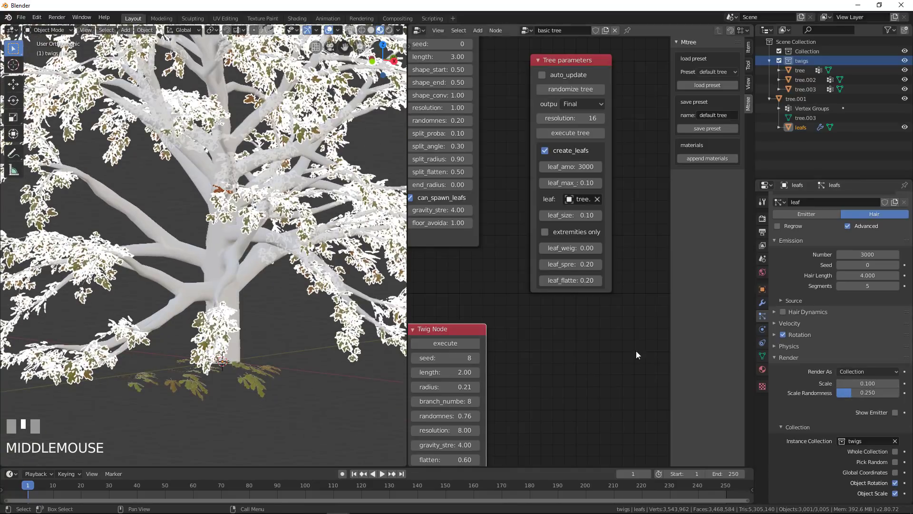
# Step: Set the leaf particles' render scale to 0.300 and check the foliage density
pyautogui.moveTo(862, 383); pyautogui.dragTo(892, 383)
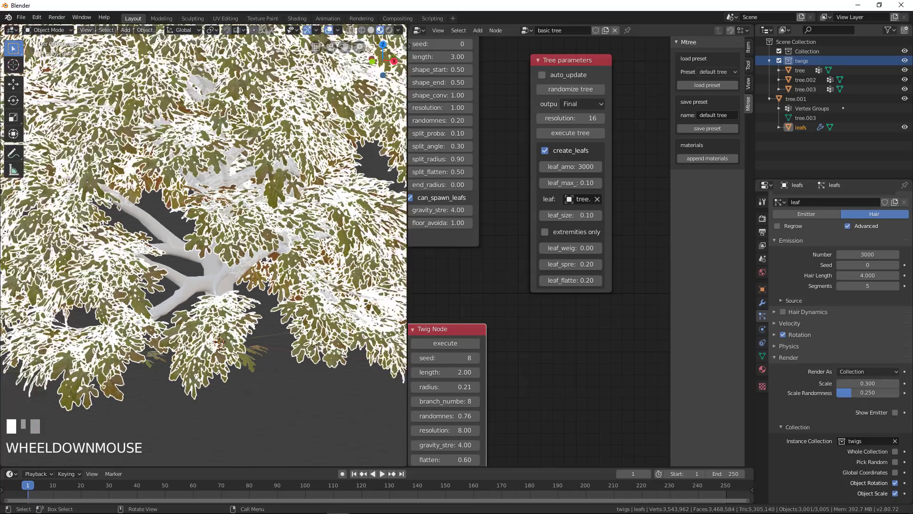
pyautogui.scroll(-3, 190, 285)
pyautogui.moveTo(191, 285); pyautogui.dragTo(230, 285, button='middle')
pyautogui.scroll(-2, 142, 290)
pyautogui.scroll(4, 230, 285)
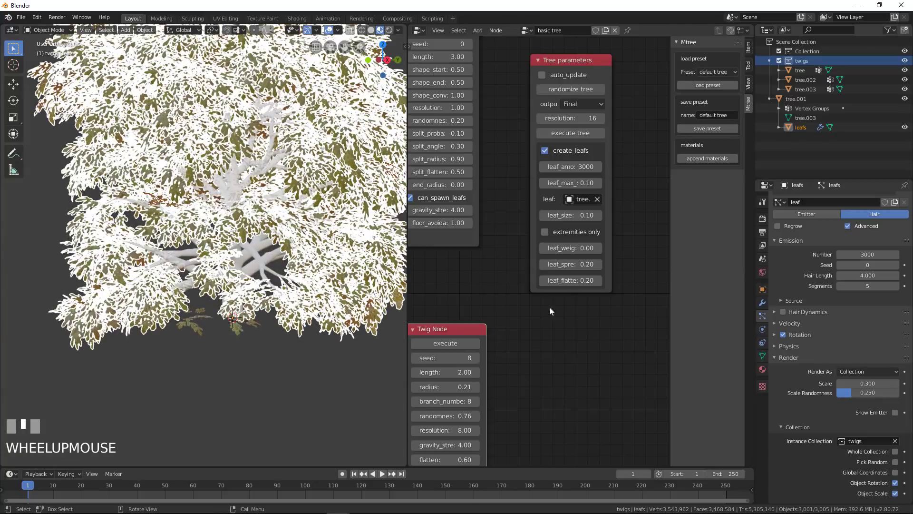
# Step: Set the leaf particles' render scale to 0.280, increase their scale randomness, and inspect the foliage around the tree
pyautogui.click(867, 383)
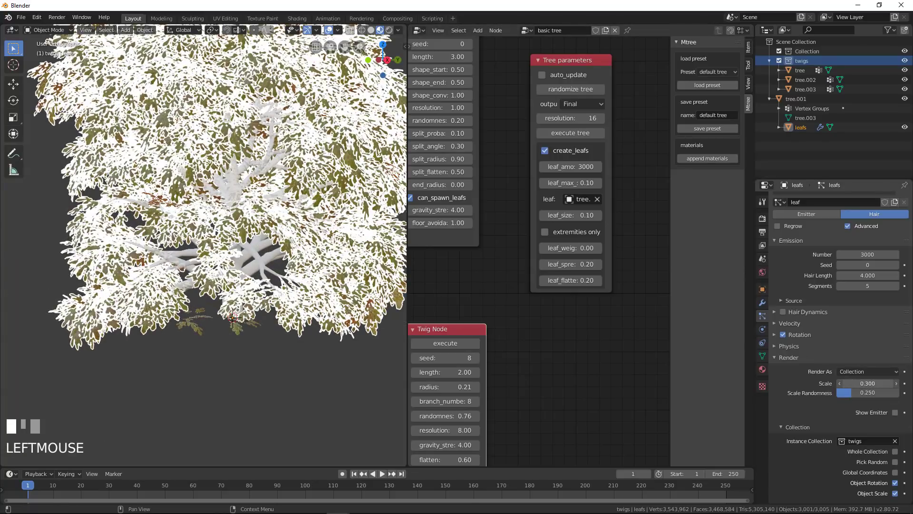
pyautogui.moveTo(867, 384); pyautogui.dragTo(887, 398)
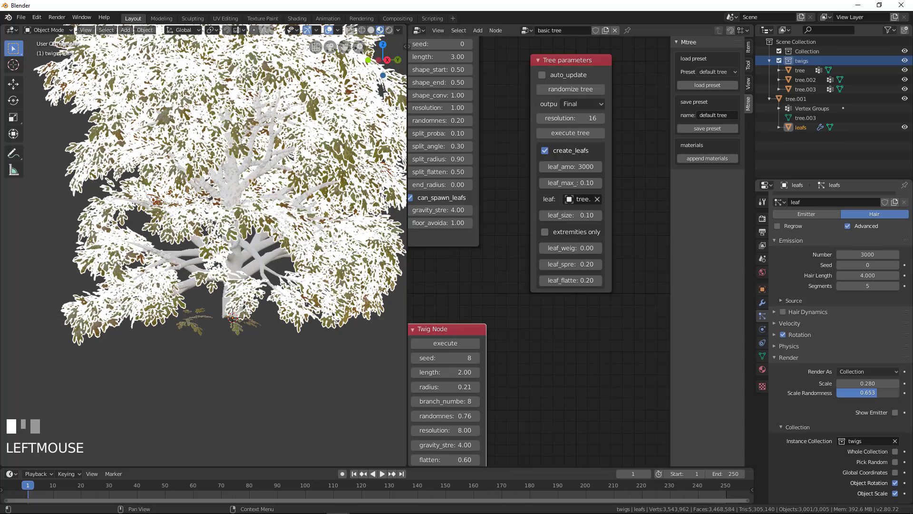
pyautogui.moveTo(404, 377); pyautogui.dragTo(267, 321, button='middle')
pyautogui.moveTo(857, 392); pyautogui.dragTo(870, 392)
pyautogui.moveTo(208, 339)
pyautogui.mouseDown(button='middle')
pyautogui.moveTo(69, 347)
pyautogui.moveTo(296, 319)
pyautogui.moveTo(269, 325)
pyautogui.moveTo(255, 303)
pyautogui.moveTo(340, 295)
pyautogui.moveTo(20, 301)
pyautogui.moveTo(390, 298)
pyautogui.moveTo(298, 299)
pyautogui.moveTo(313, 329)
pyautogui.moveTo(149, 321)
pyautogui.moveTo(255, 321)
pyautogui.moveTo(225, 289)
pyautogui.moveTo(374, 281)
pyautogui.moveTo(249, 304)
pyautogui.moveTo(261, 238)
pyautogui.mouseUp(button='middle')
pyautogui.scroll(-5, 298, 299)
pyautogui.scroll(6, 273, 333)
# Step: Select the trunk object tree.001, append the Mtree materials, and browse the available materials for it
pyautogui.click(220, 222)
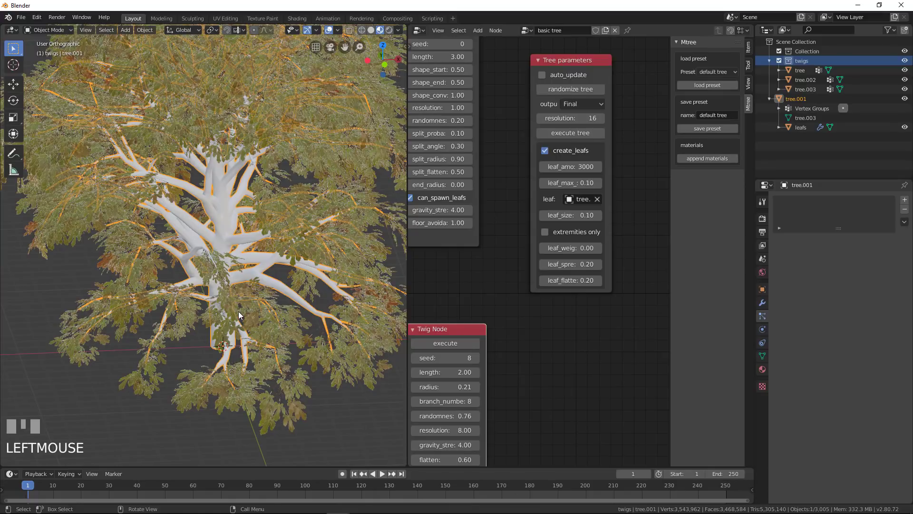
pyautogui.moveTo(252, 323); pyautogui.dragTo(190, 285, button='middle')
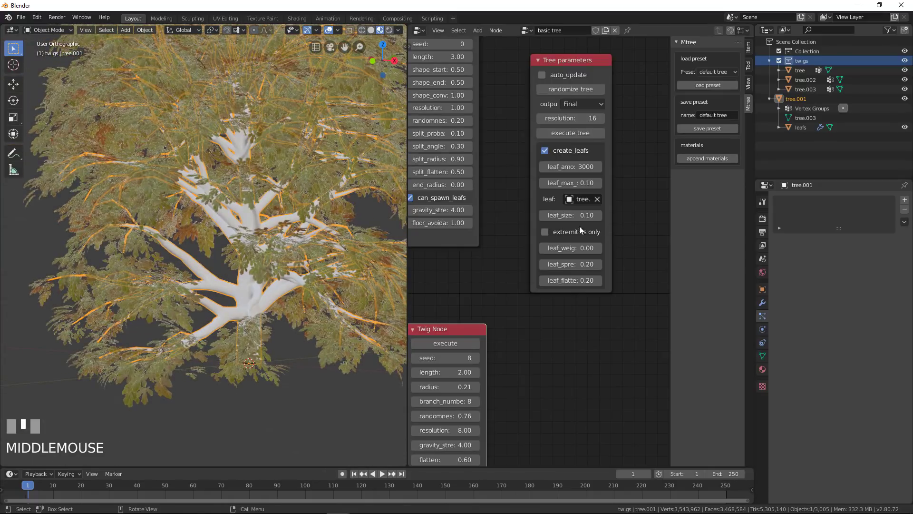
pyautogui.click(714, 159)
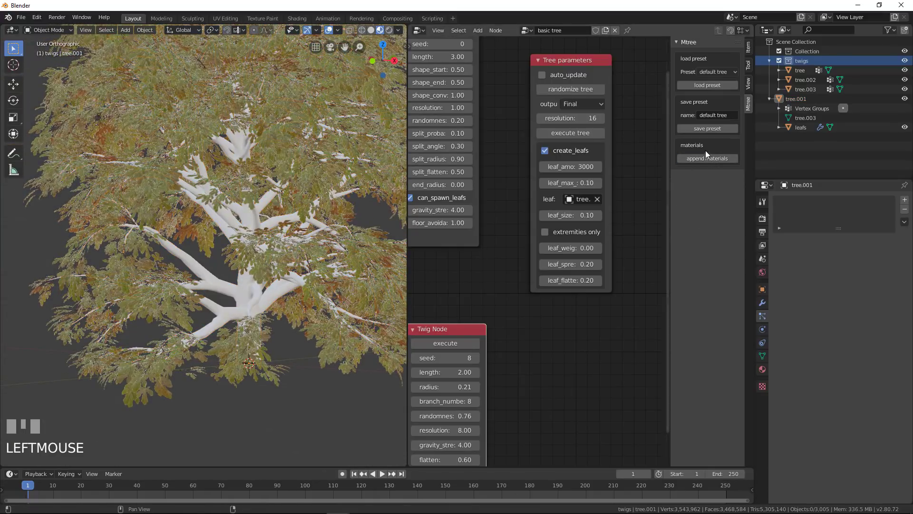
pyautogui.click(762, 369)
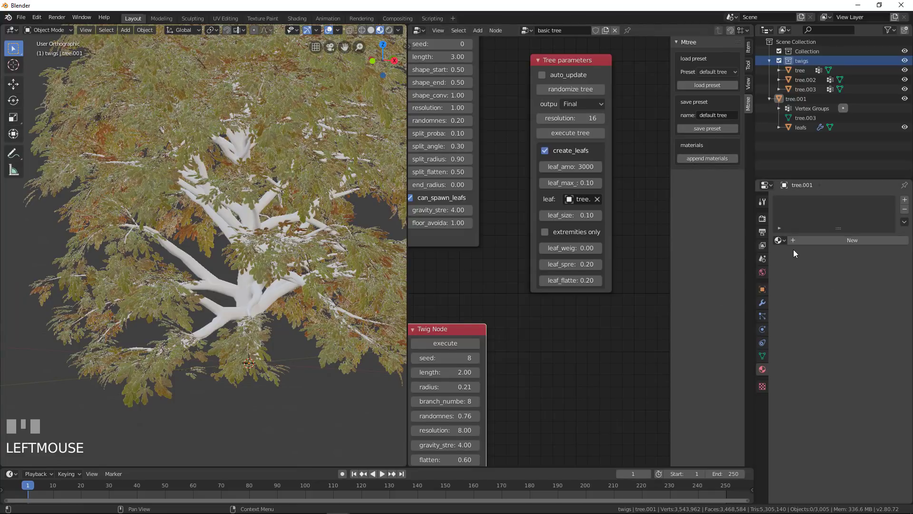
pyautogui.click(779, 240)
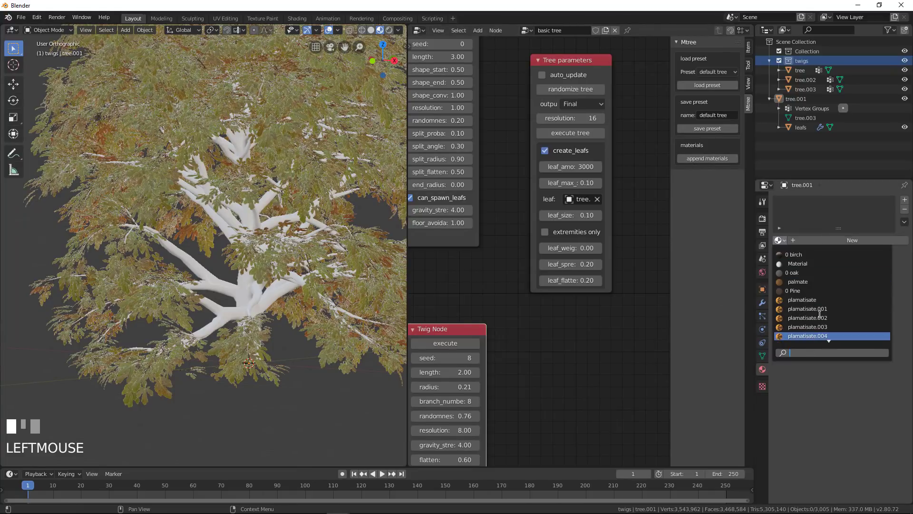
pyautogui.scroll(-5, 826, 338)
pyautogui.scroll(4, 818, 275)
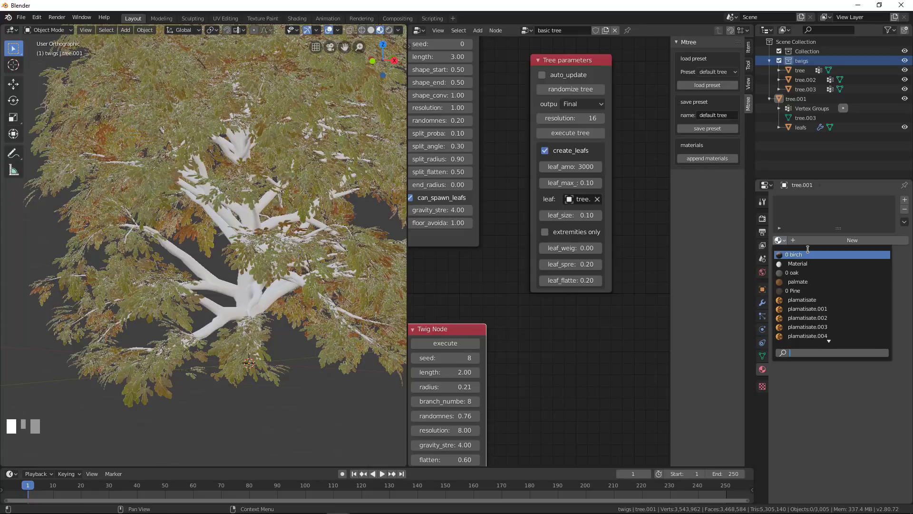
# Step: Show the viewport in rendered shading and set the render engine to Cycles with GPU Compute as the device
pyautogui.click(391, 31)
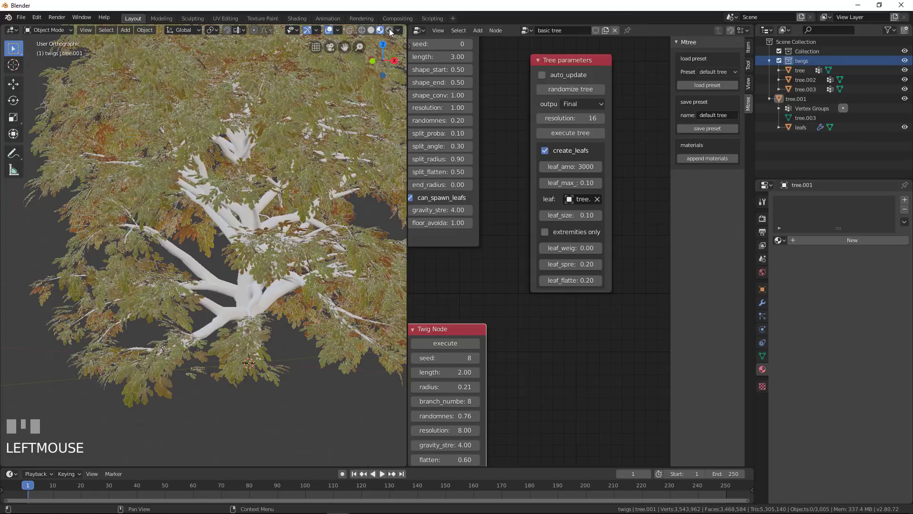
pyautogui.click(390, 30)
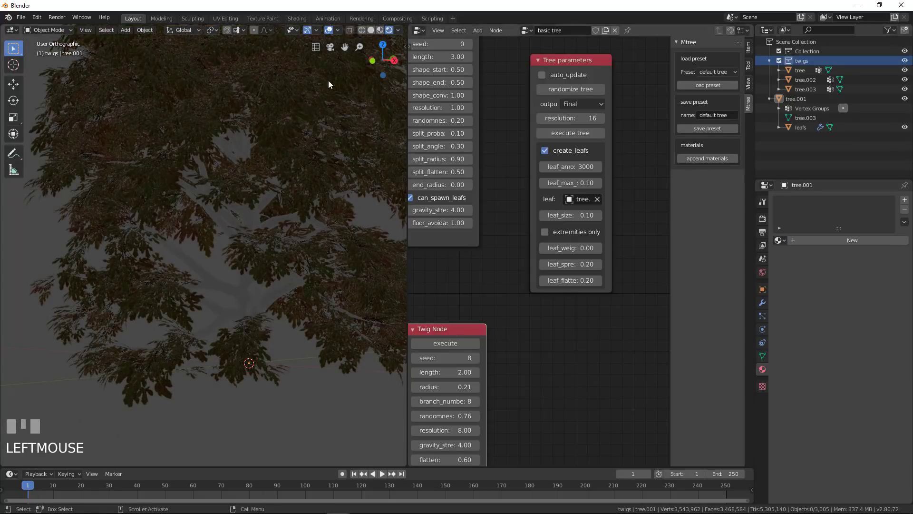
pyautogui.moveTo(288, 244); pyautogui.dragTo(296, 246, button='middle')
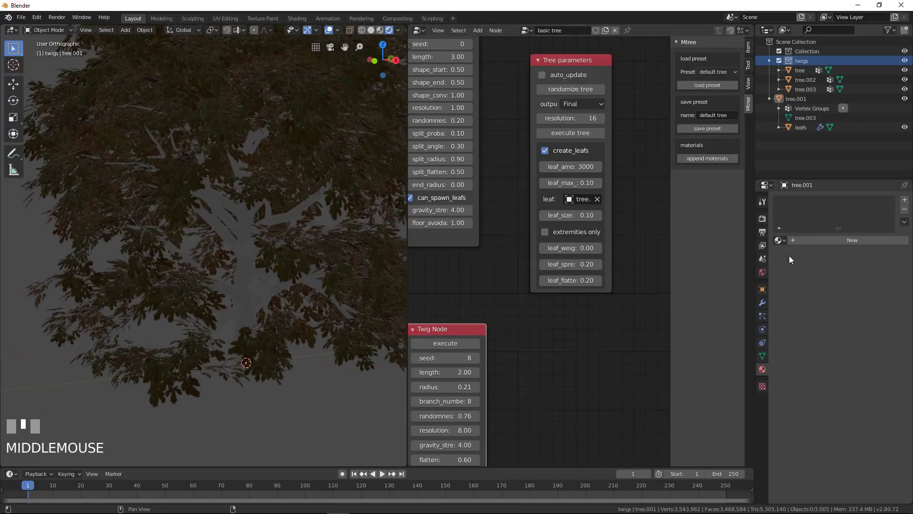
pyautogui.click(763, 219)
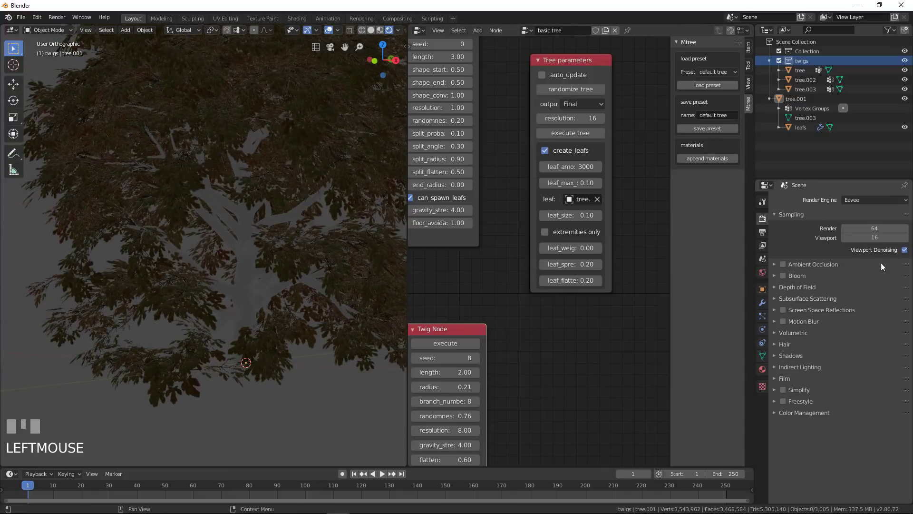
pyautogui.click(856, 200)
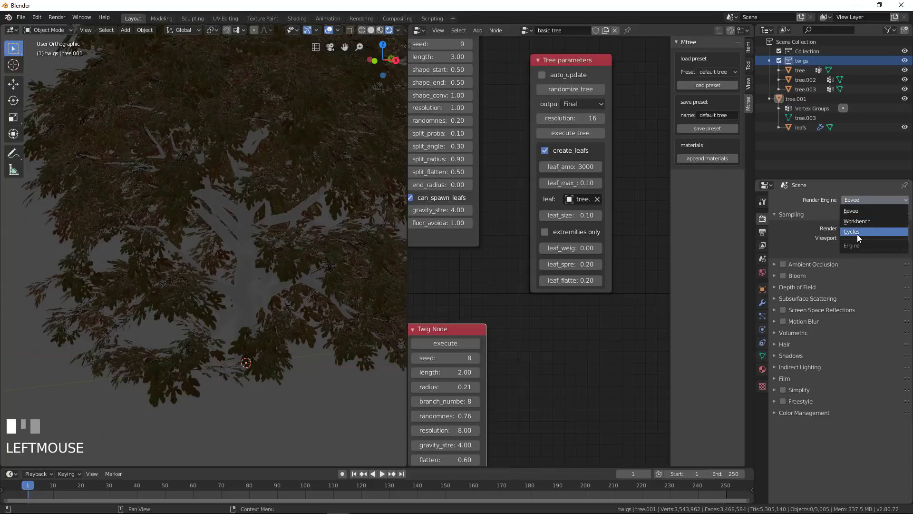
pyautogui.click(858, 236)
pyautogui.click(874, 224)
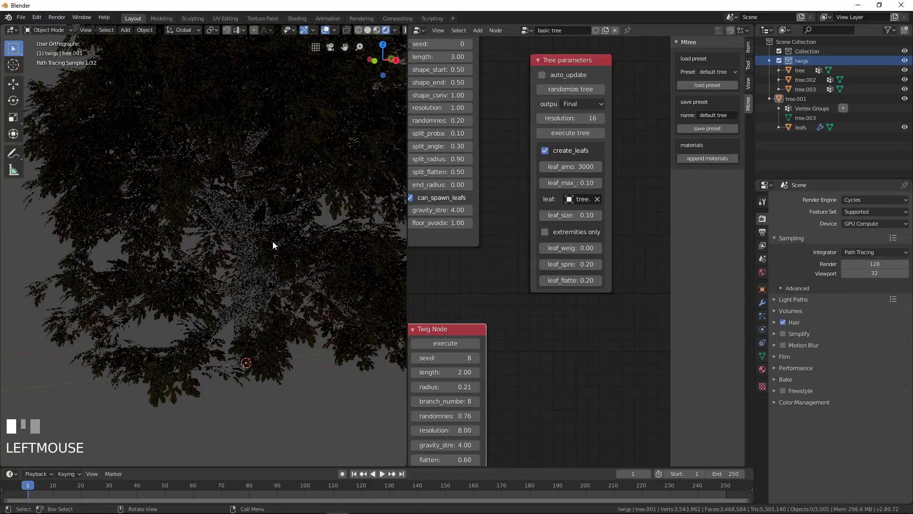
pyautogui.scroll(-5, 282, 224)
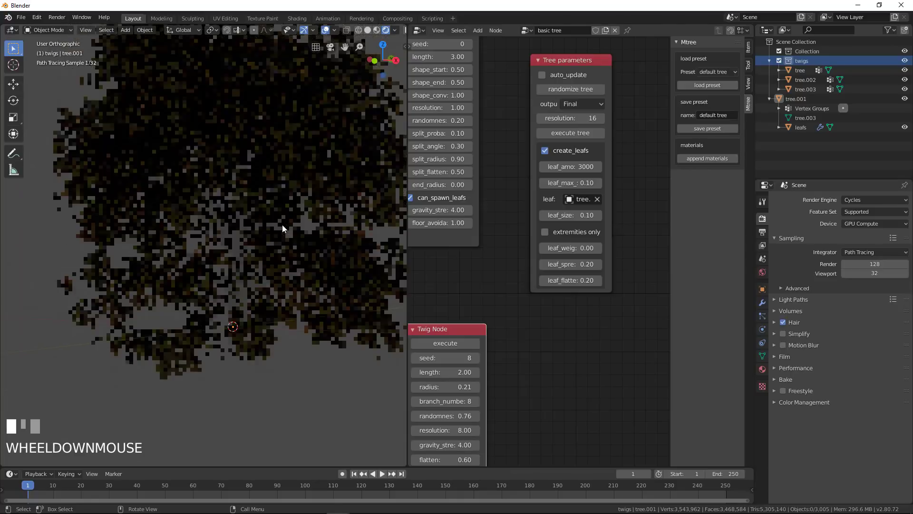
pyautogui.moveTo(266, 224); pyautogui.dragTo(255, 227, button='middle')
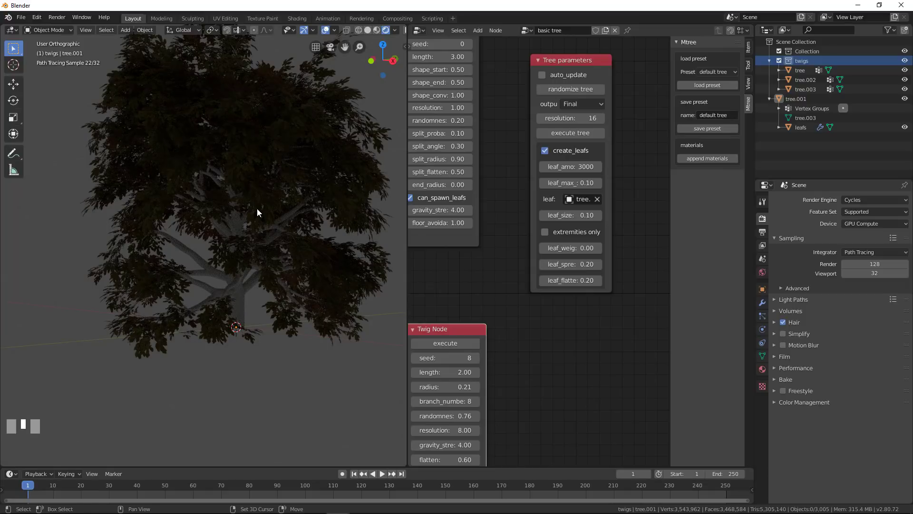
# Step: Add a Sun light and place it above and to one side of the tree's crown
pyautogui.hotkey('shift', 'a')
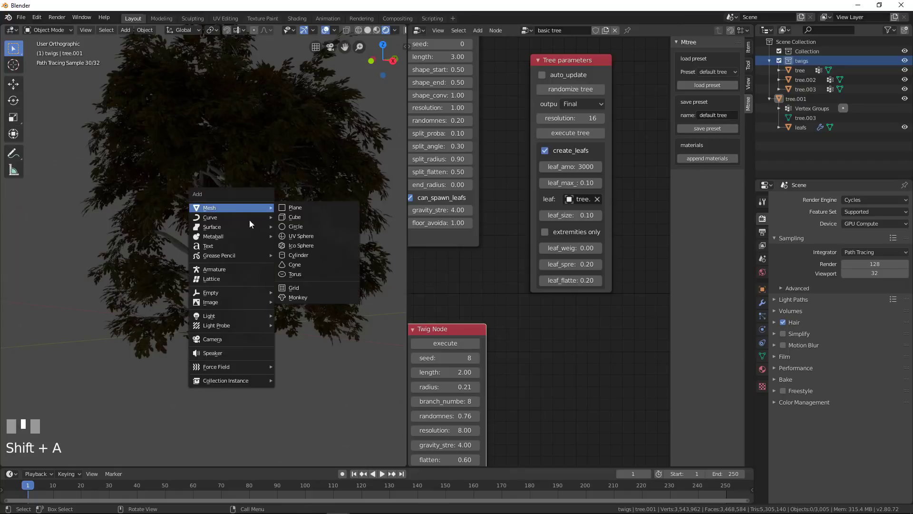
pyautogui.moveTo(229, 315)
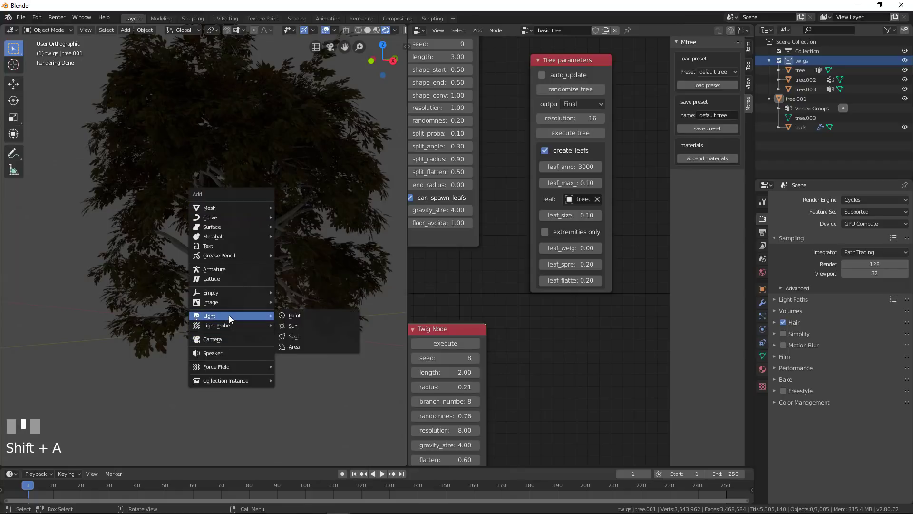
pyautogui.click(302, 328)
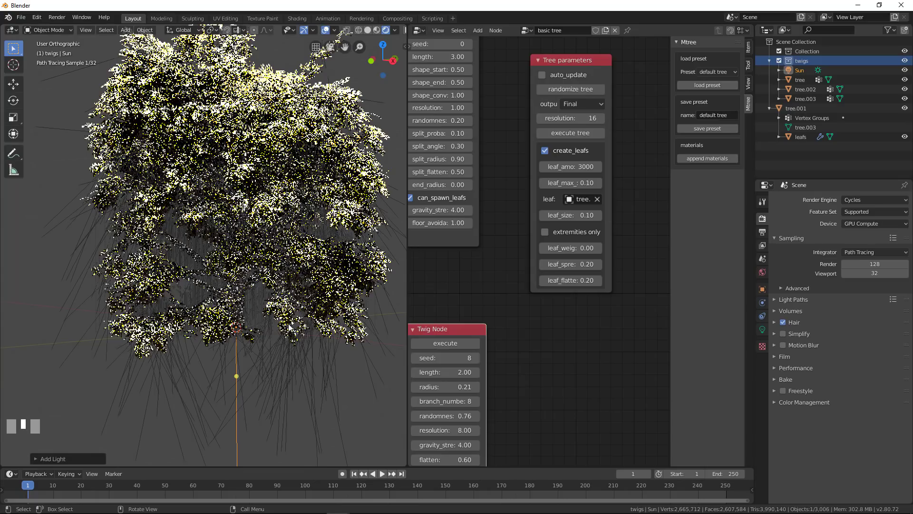
pyautogui.moveTo(279, 325); pyautogui.dragTo(275, 322, button='middle')
pyautogui.scroll(-4, 275, 321)
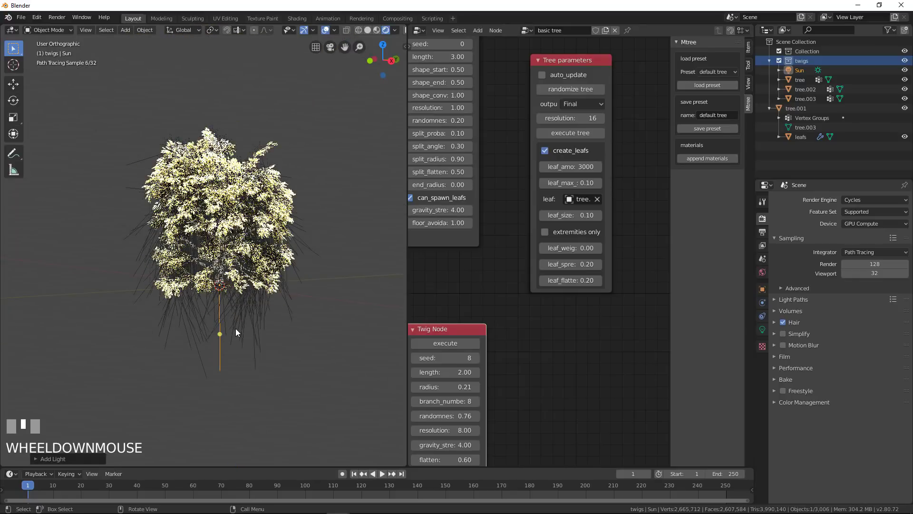
pyautogui.press('g')
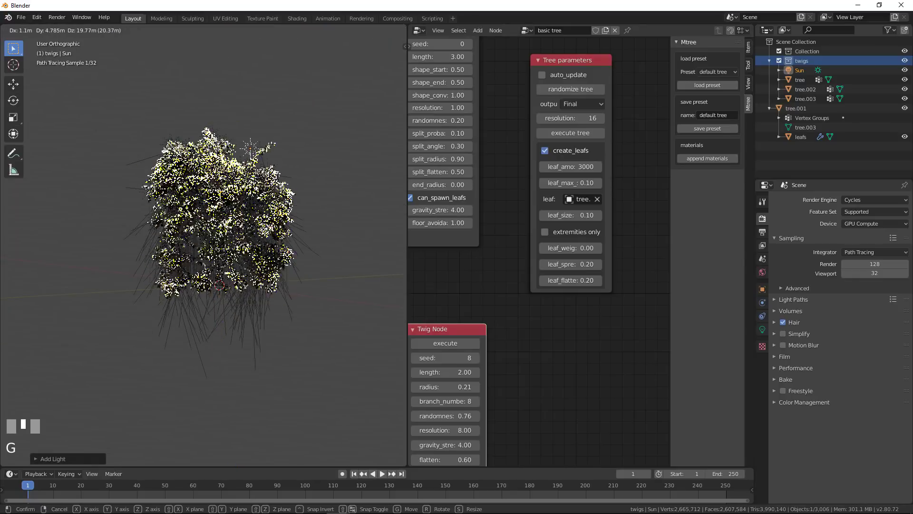
pyautogui.click(325, 122)
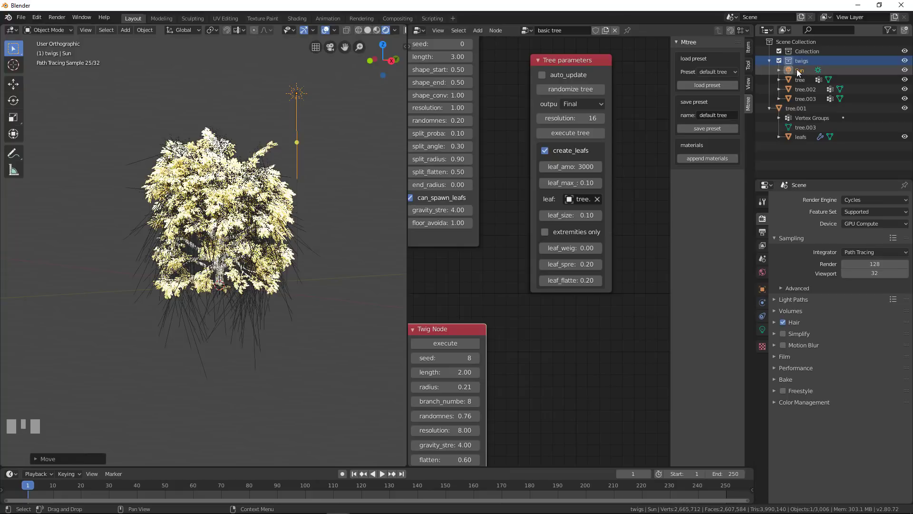
# Step: Move the Sun light out of the twigs collection into the main Collection
pyautogui.moveTo(798, 70); pyautogui.dragTo(801, 55)
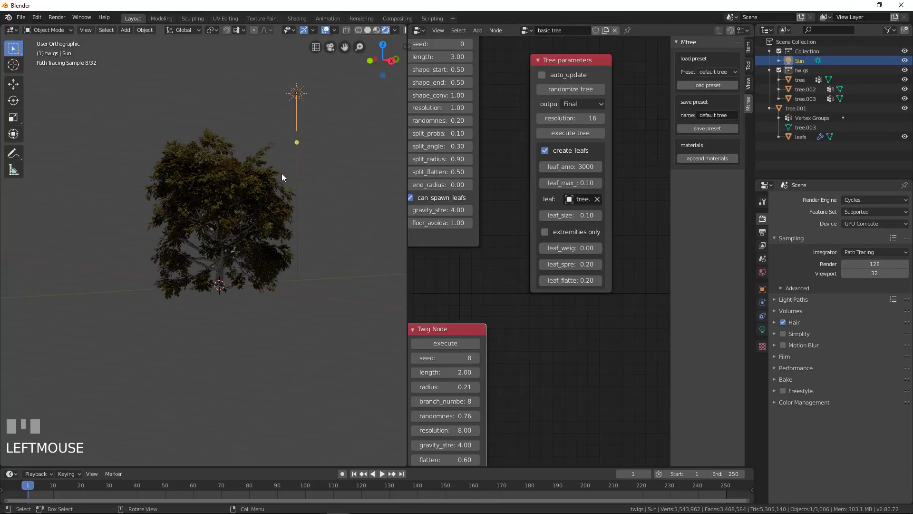
pyautogui.scroll(3, 281, 174)
pyautogui.moveTo(266, 173)
pyautogui.keyDown('shift'); pyautogui.mouseDown(button='middle')
pyautogui.moveTo(275, 170)
pyautogui.moveTo(261, 193)
pyautogui.moveTo(240, 169)
pyautogui.moveTo(291, 157)
pyautogui.moveTo(384, 252)
pyautogui.mouseUp(button='middle'); pyautogui.keyUp('shift')
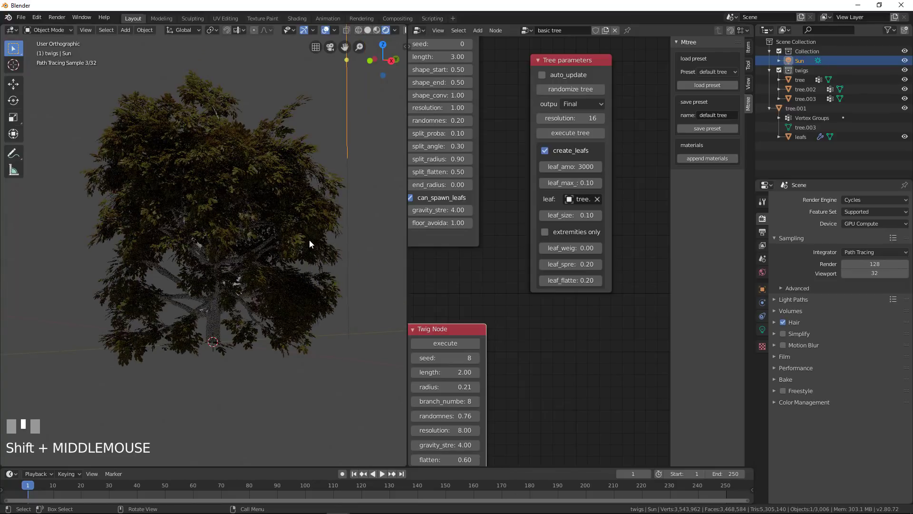
# Step: Rotate the Sun light so that it points diagonally down at the tree
pyautogui.scroll(-2, 309, 243)
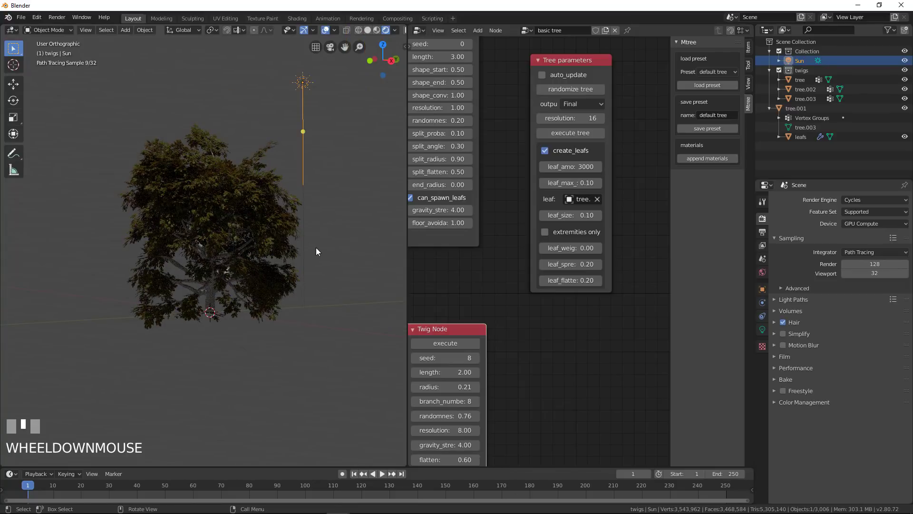
pyautogui.press('r')
pyautogui.click(221, 232)
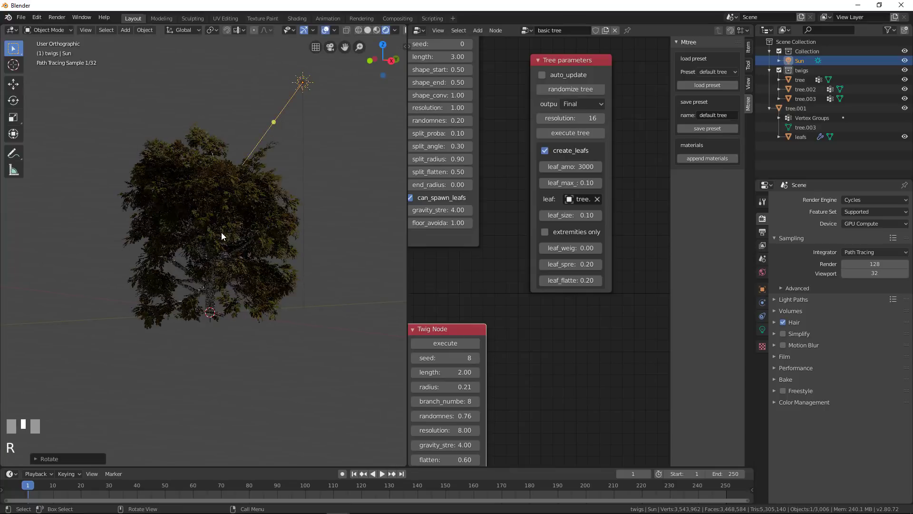
pyautogui.middleClick(265, 229)
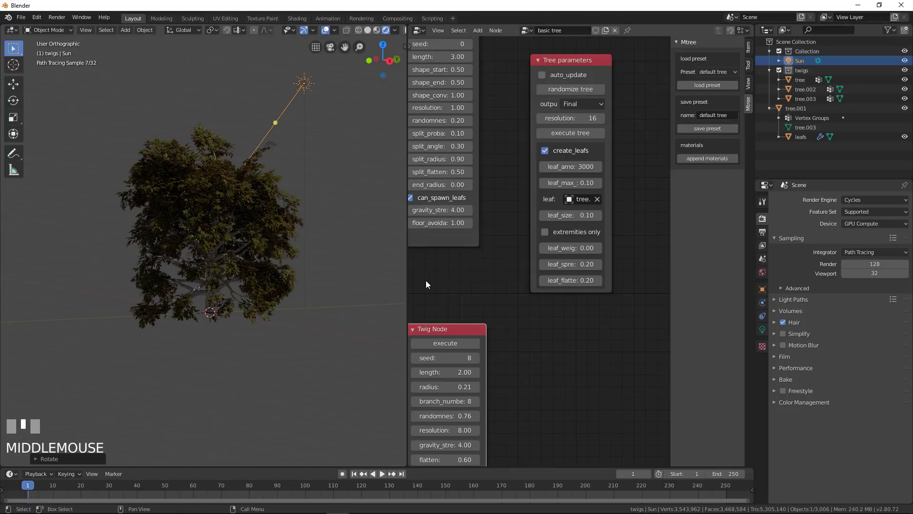
# Step: Set the Sun light's strength to 4.000 and tint its color a pale warm peach
pyautogui.click(762, 329)
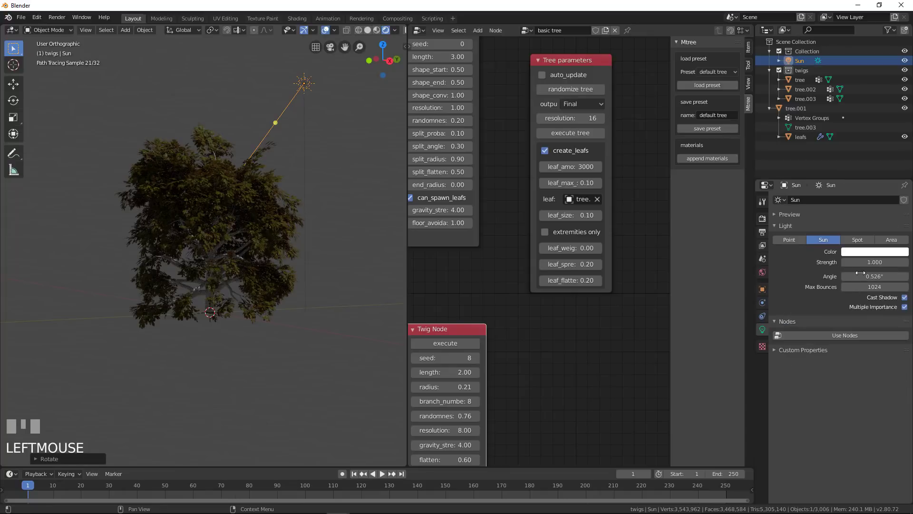
pyautogui.moveTo(868, 262); pyautogui.dragTo(886, 280)
pyautogui.click(874, 252)
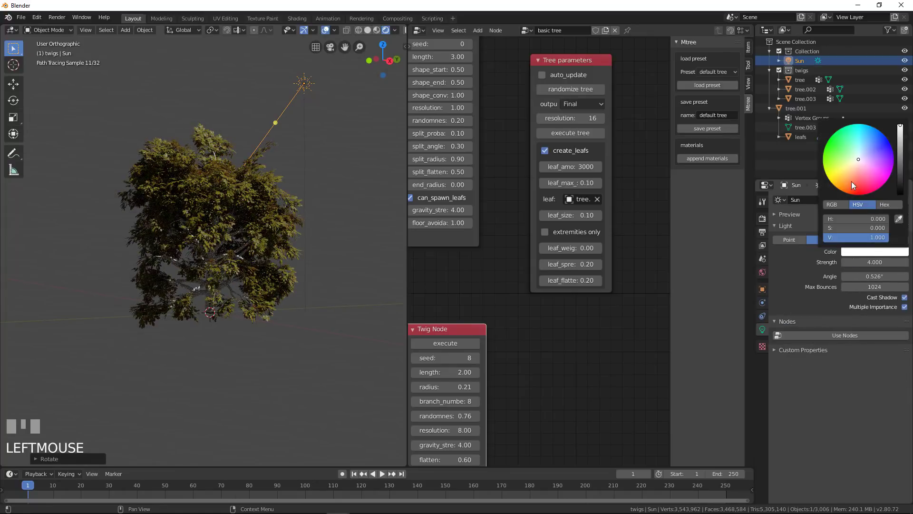
pyautogui.click(855, 166)
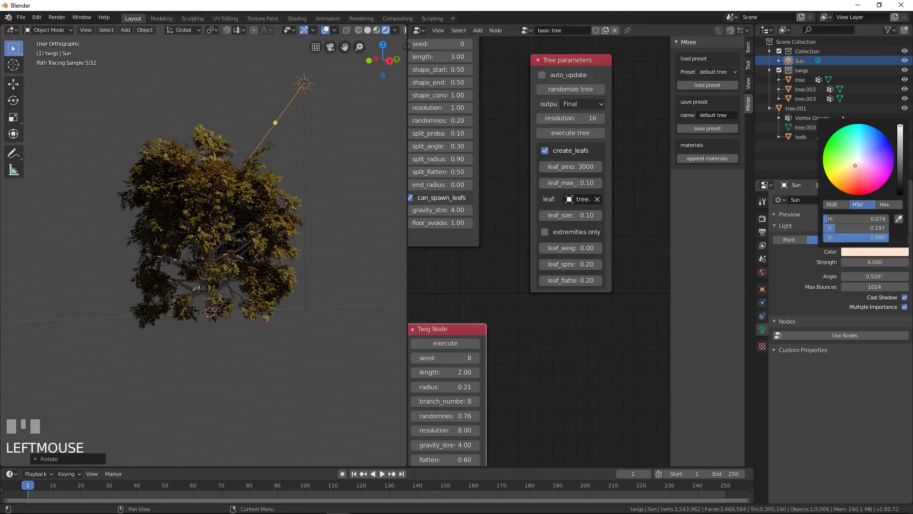
pyautogui.click(856, 164)
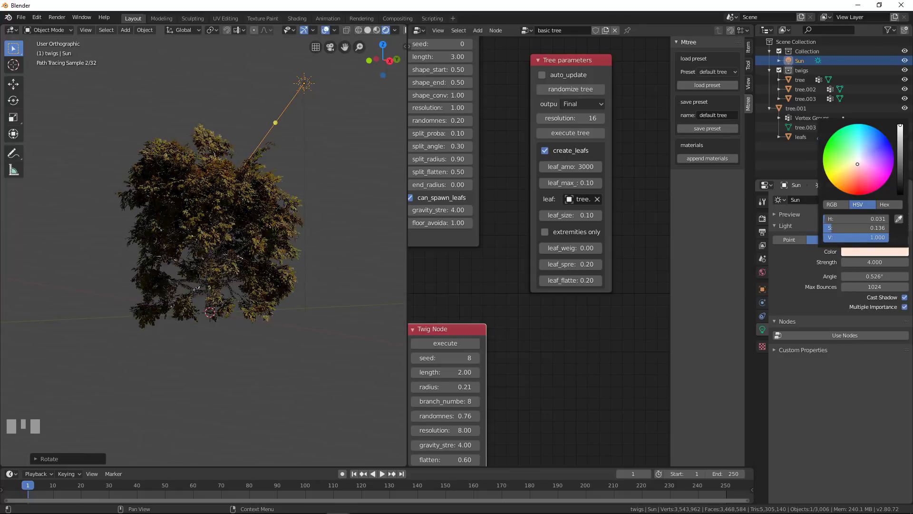
pyautogui.click(857, 164)
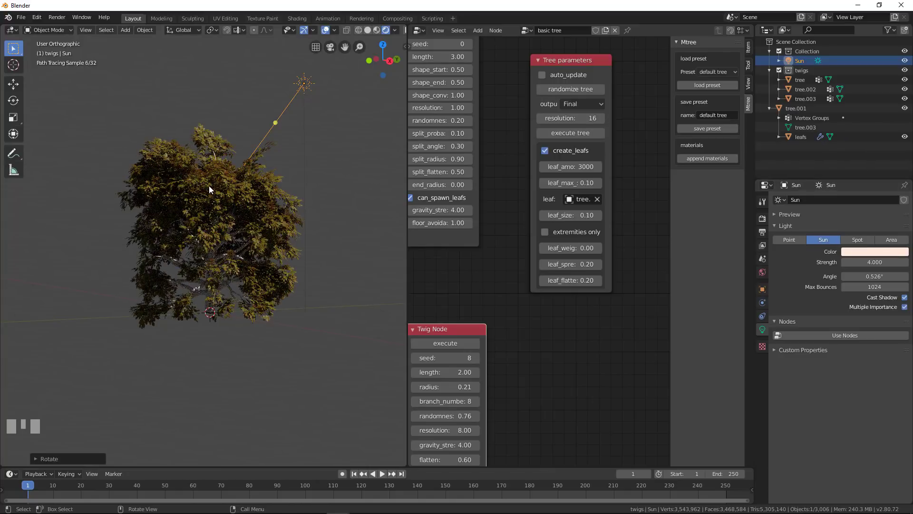
pyautogui.moveTo(244, 206); pyautogui.dragTo(235, 209, button='middle')
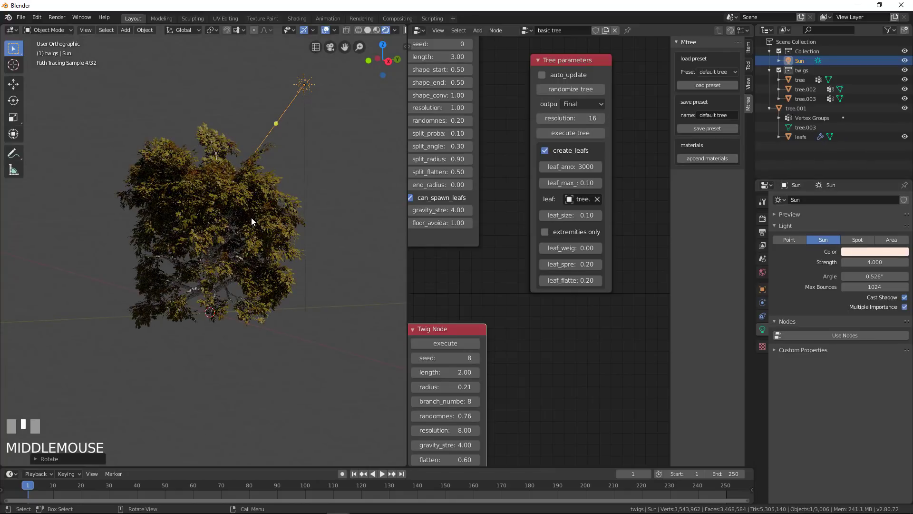
# Step: Duplicate the Sun light to the opposite side of the tree and rotate the copy to point almost horizontally at the crown
pyautogui.hotkey('shift', 'd')
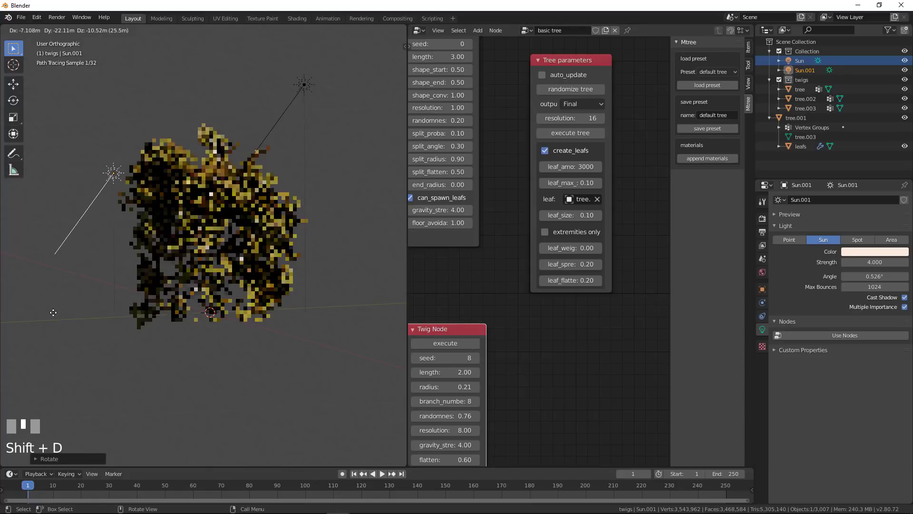
pyautogui.click(36, 322)
pyautogui.press('r')
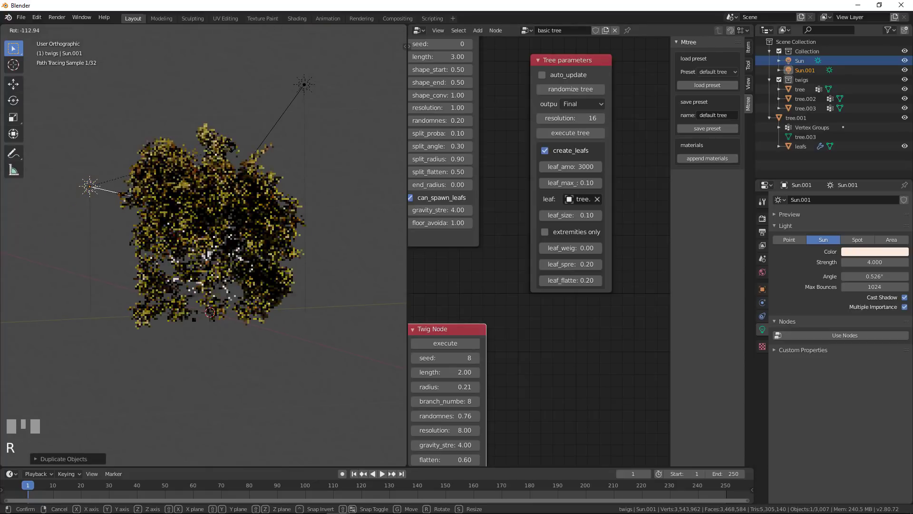
pyautogui.click(176, 188)
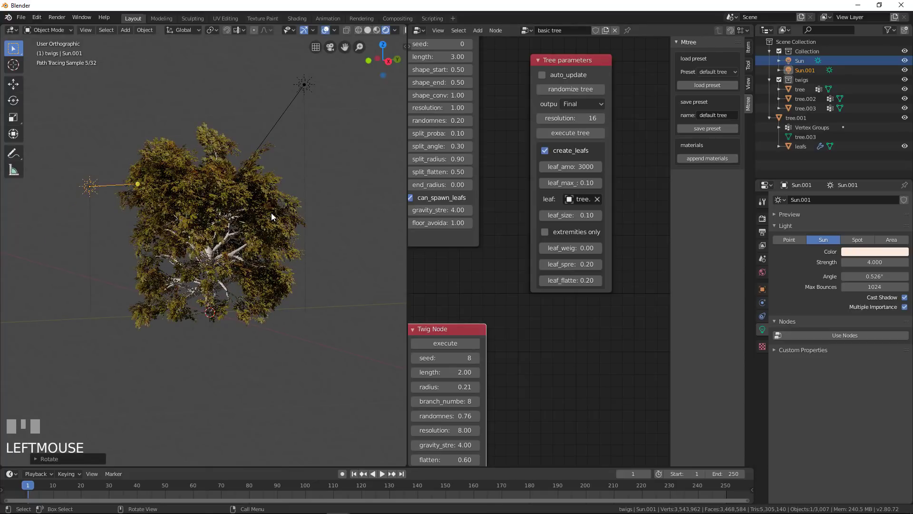
# Step: Turn off shadow casting for the duplicated Sun light and set its strength to 0.200
pyautogui.click(905, 297)
pyautogui.click(873, 262)
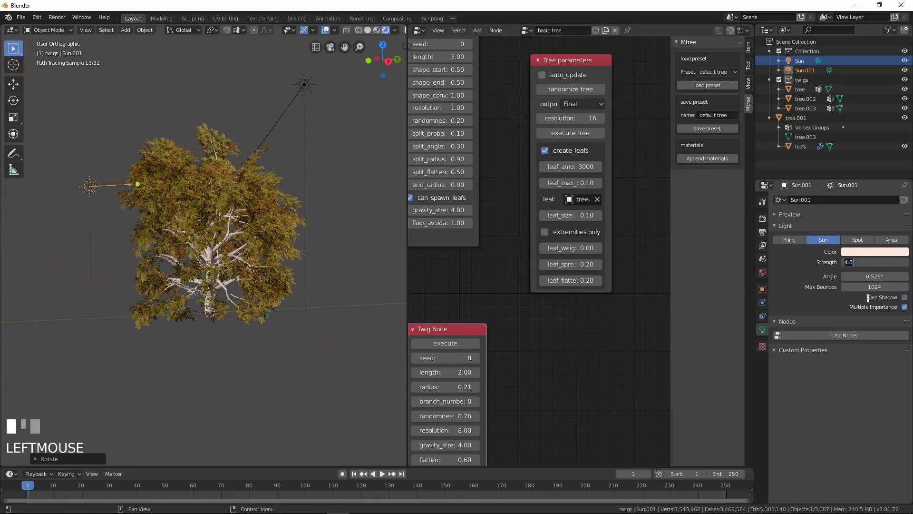
pyautogui.write('1')
pyautogui.press('Return')
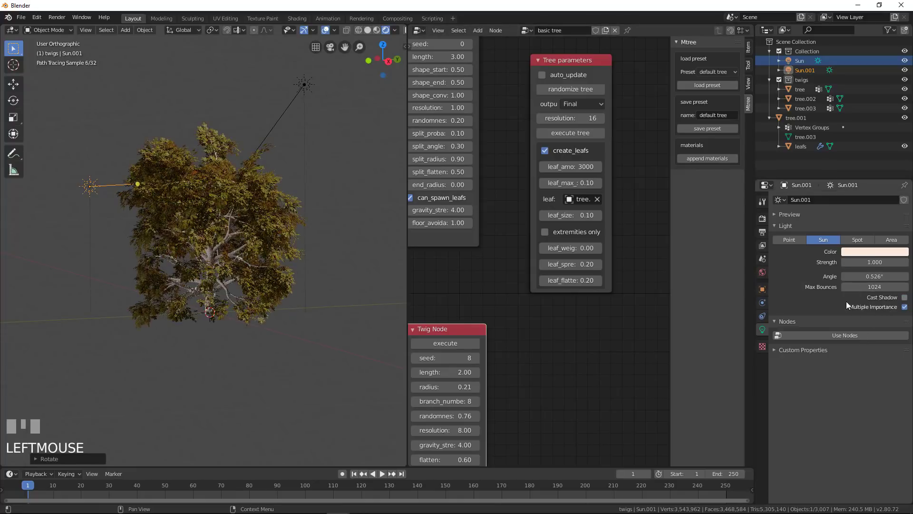
pyautogui.click(873, 262)
pyautogui.write('0.2')
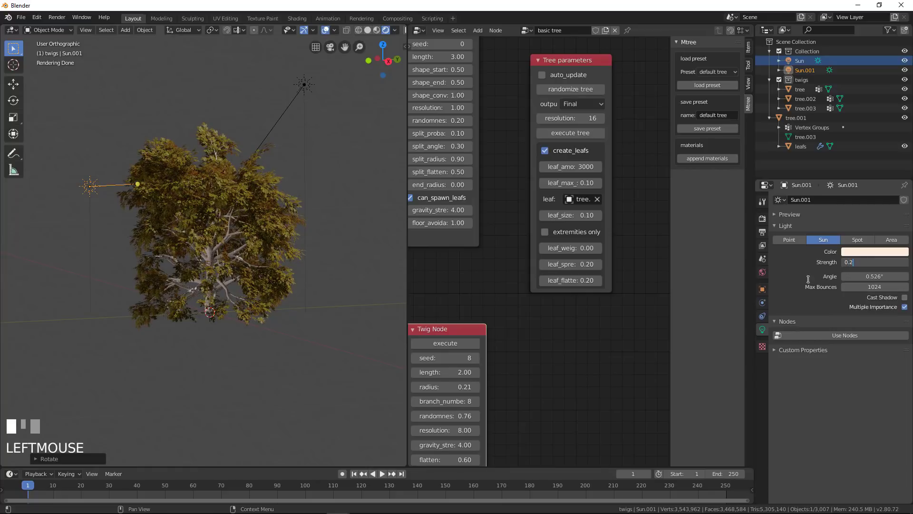
pyautogui.press('Return')
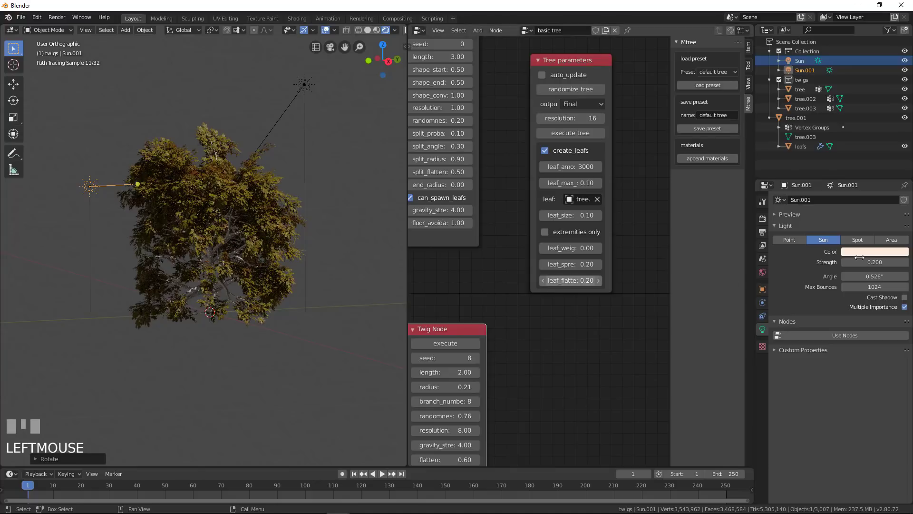
# Step: Tint the duplicated Sun light's color pale blue and set its strength to 0.500
pyautogui.click(872, 249)
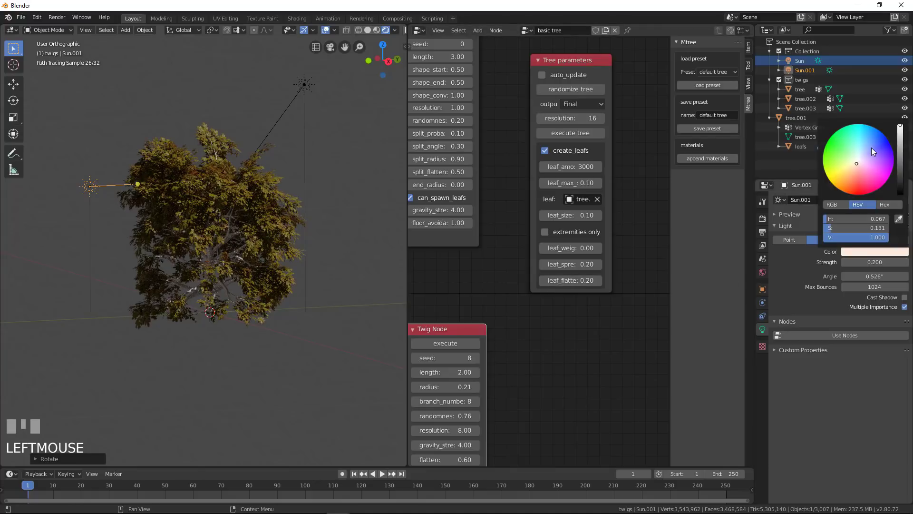
pyautogui.click(872, 147)
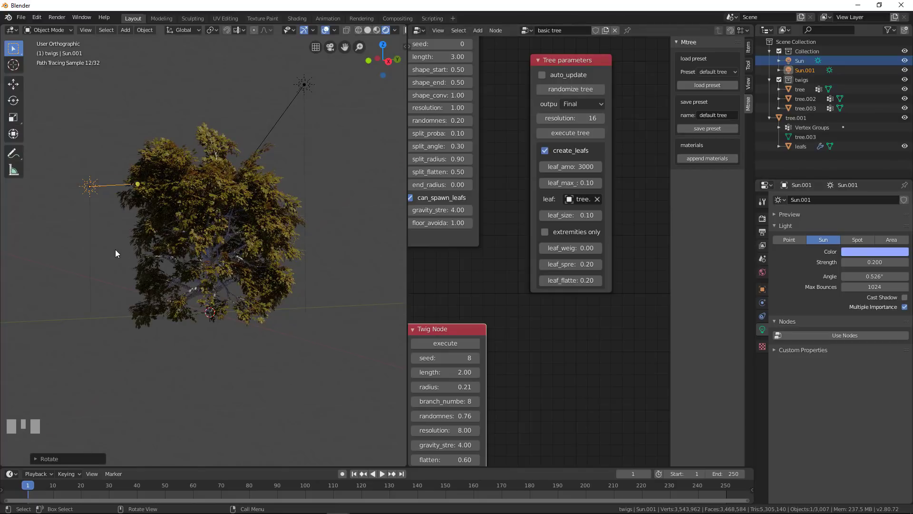
pyautogui.moveTo(115, 249); pyautogui.dragTo(361, 248, button='middle')
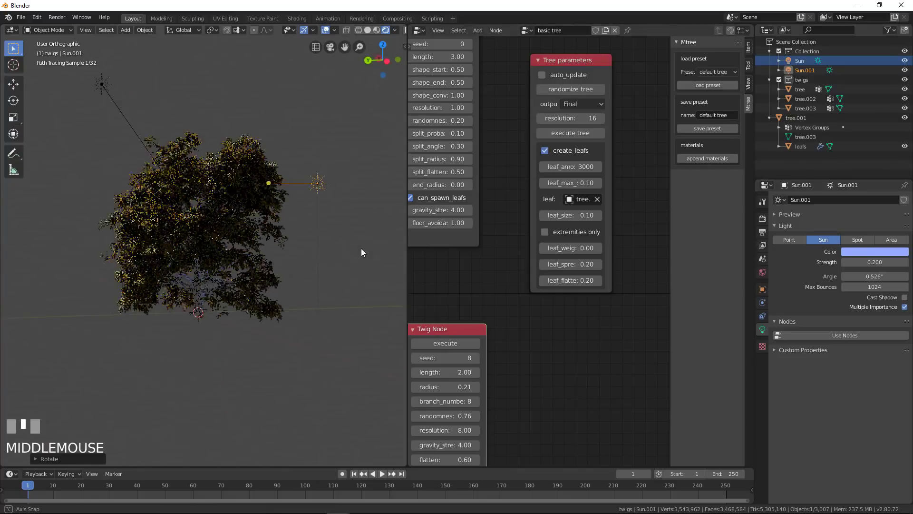
pyautogui.scroll(2, 326, 270)
pyautogui.click(875, 262)
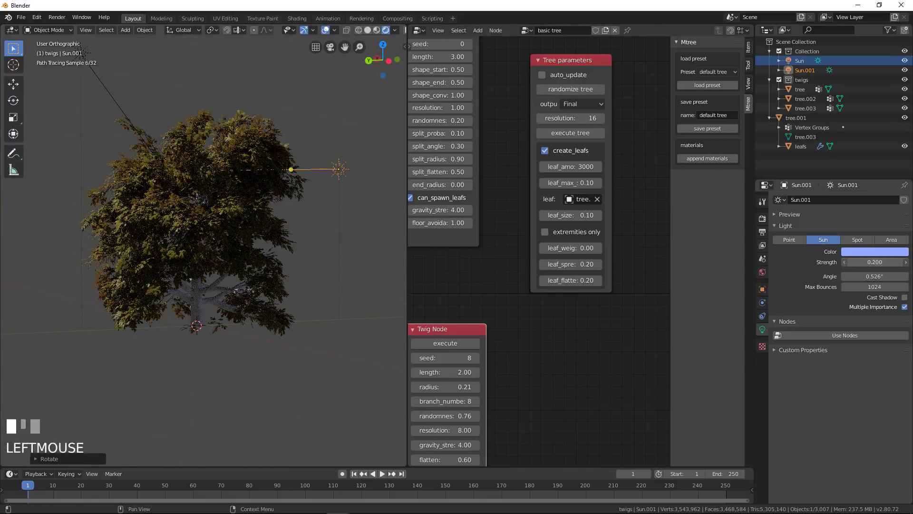
pyautogui.press('BackSpace')
pyautogui.write('5')
pyautogui.press('Return')
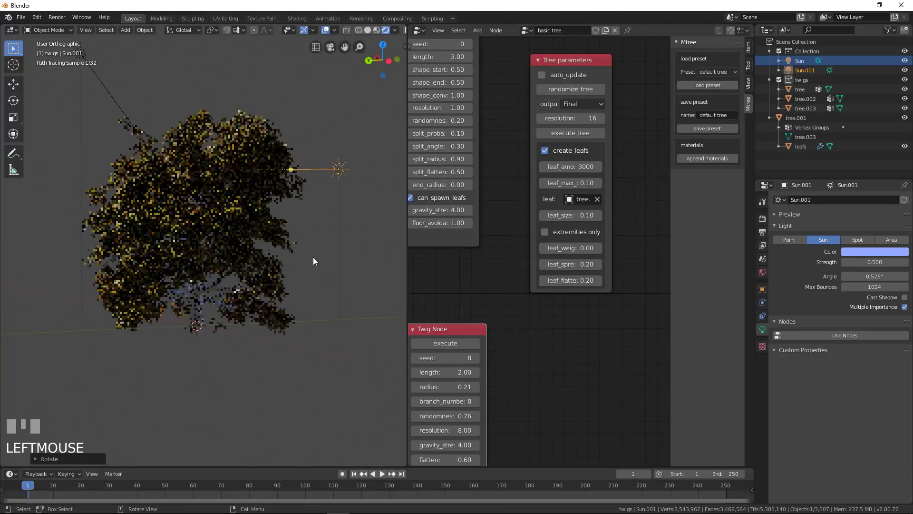
# Step: Hide the leafs object of the large tree to expose its bare branches, and leave tree.001 active with nothing selected
pyautogui.moveTo(285, 280); pyautogui.dragTo(96, 274, button='middle')
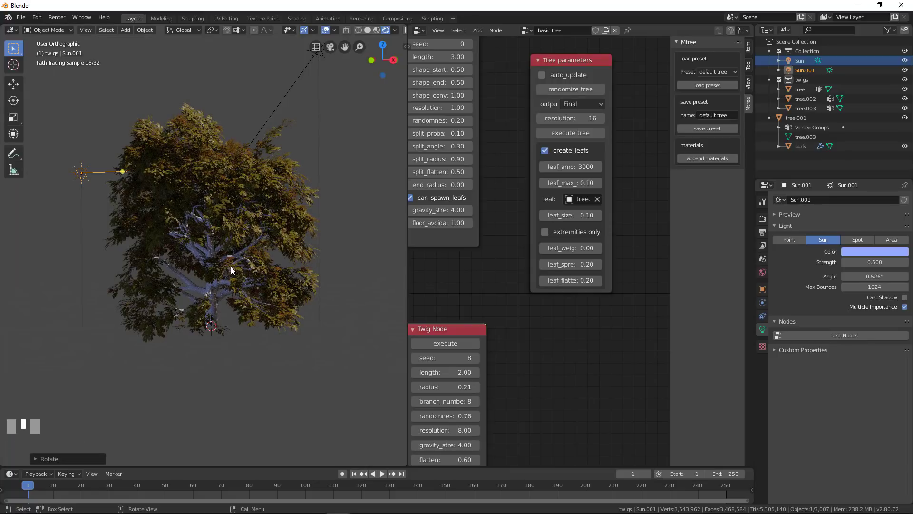
pyautogui.click(218, 298)
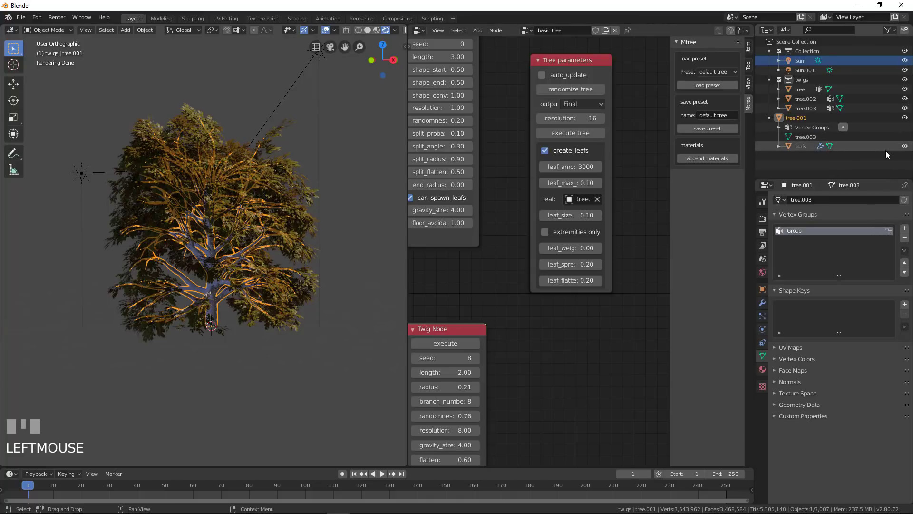
pyautogui.click(904, 146)
pyautogui.moveTo(158, 325); pyautogui.dragTo(190, 329, button='middle')
pyautogui.scroll(5, 247, 334)
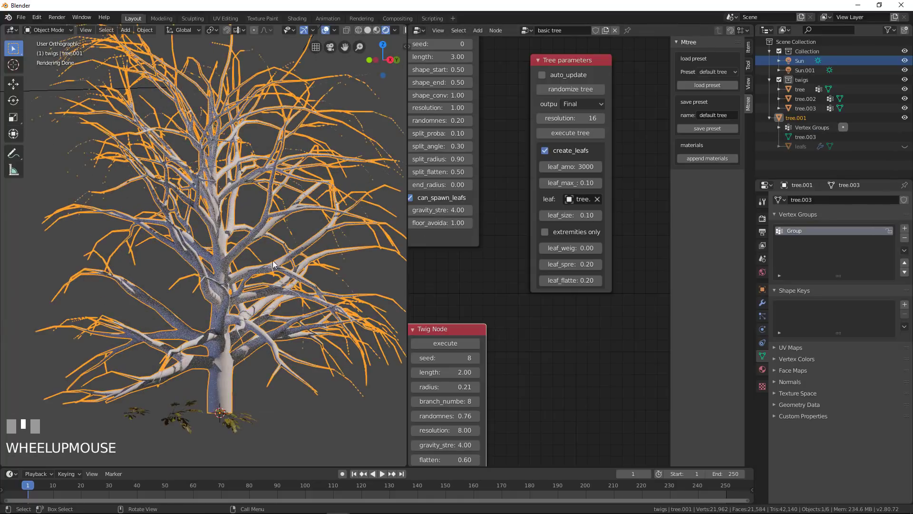
pyautogui.press('a')
pyautogui.press('a')
pyautogui.click(236, 236)
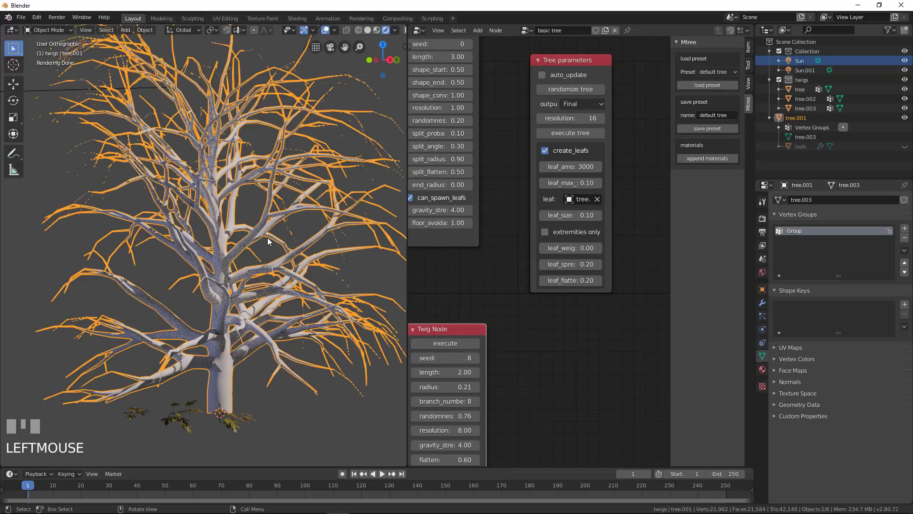
pyautogui.press('a')
pyautogui.press('a')
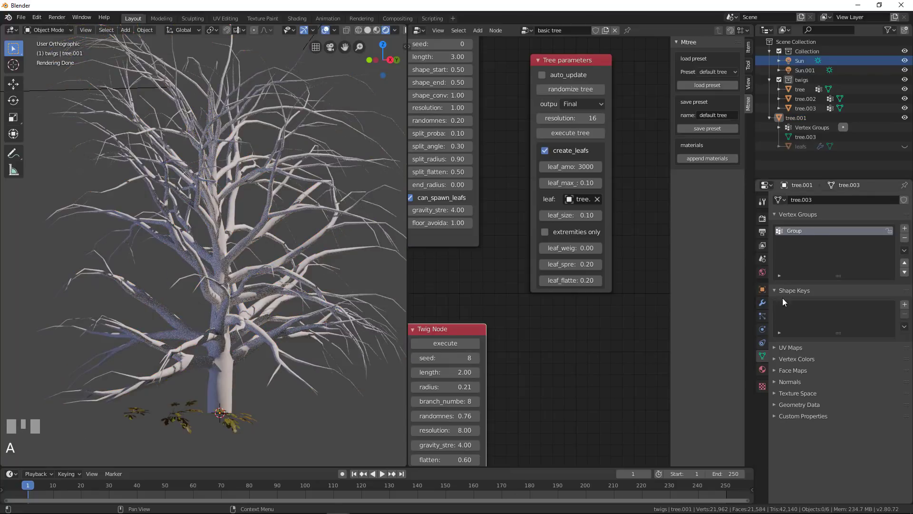
# Step: Assign the existing birch material to the bare tree
pyautogui.click(762, 369)
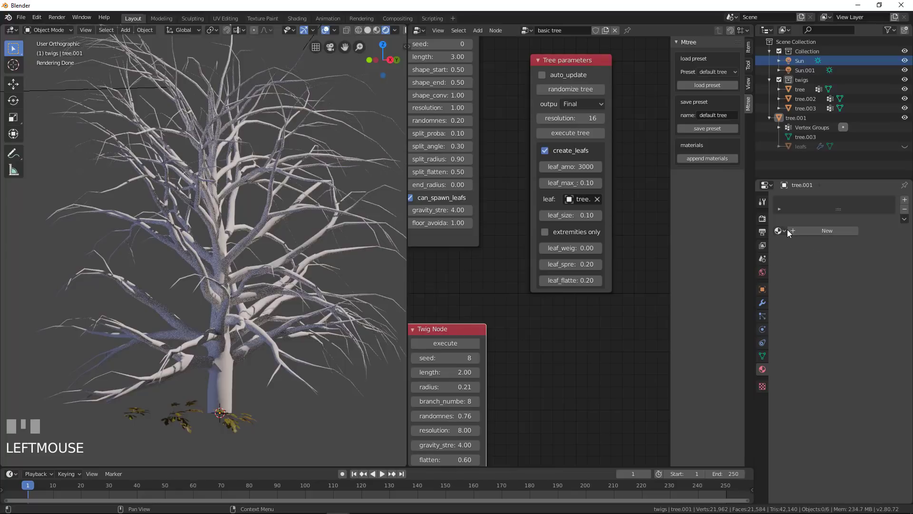
pyautogui.click(786, 230)
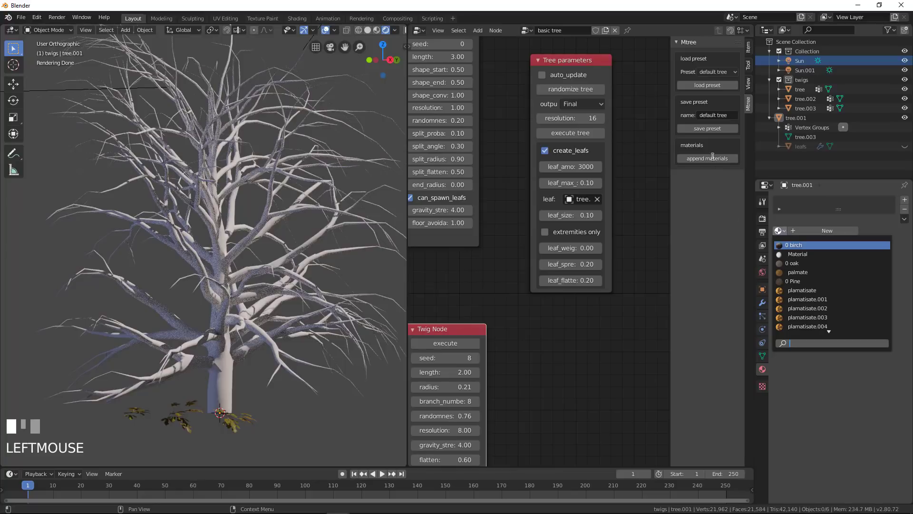
pyautogui.click(808, 245)
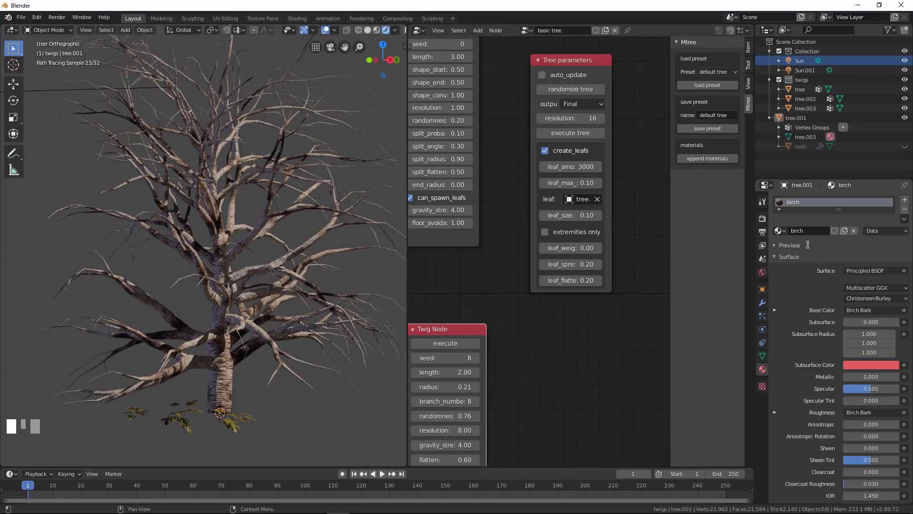
# Step: Try the oak, Pine and Redwood bark materials on the tree, and return it to birch
pyautogui.click(781, 230)
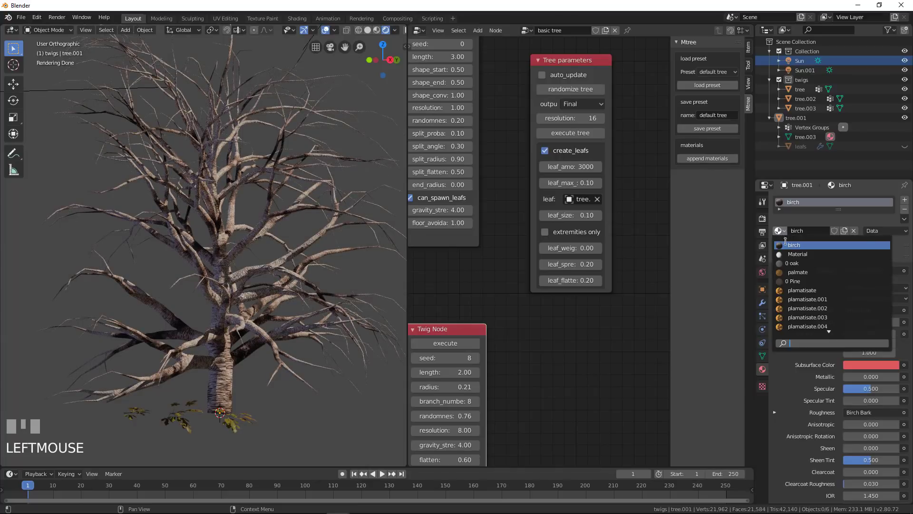
pyautogui.click(793, 263)
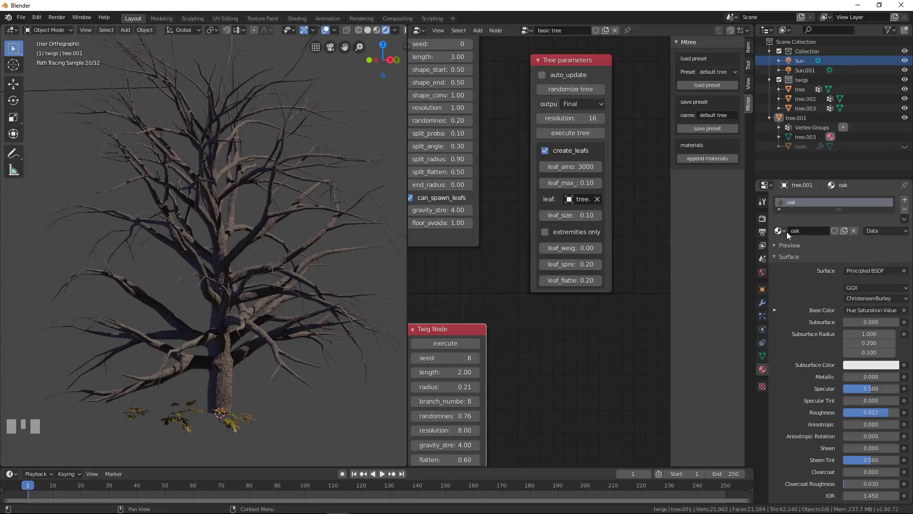
pyautogui.click(785, 231)
pyautogui.click(794, 281)
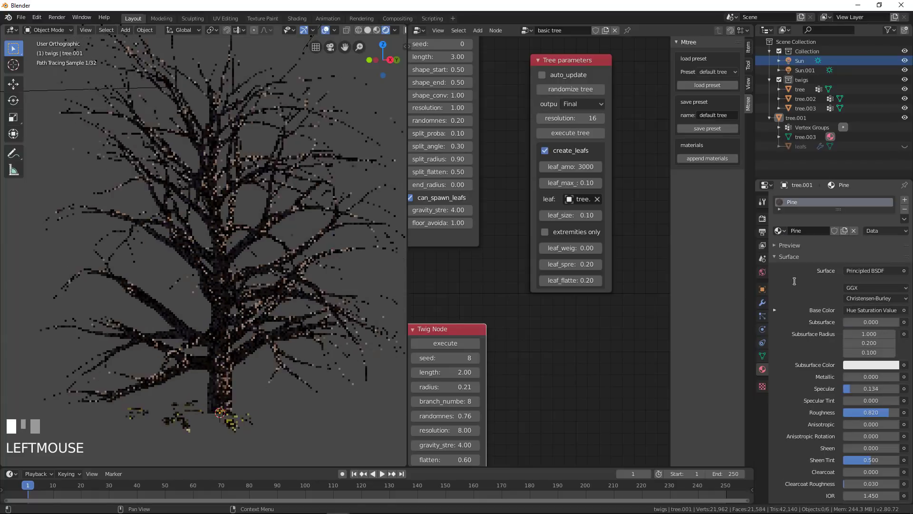
pyautogui.click(787, 230)
pyautogui.scroll(-5, 808, 327)
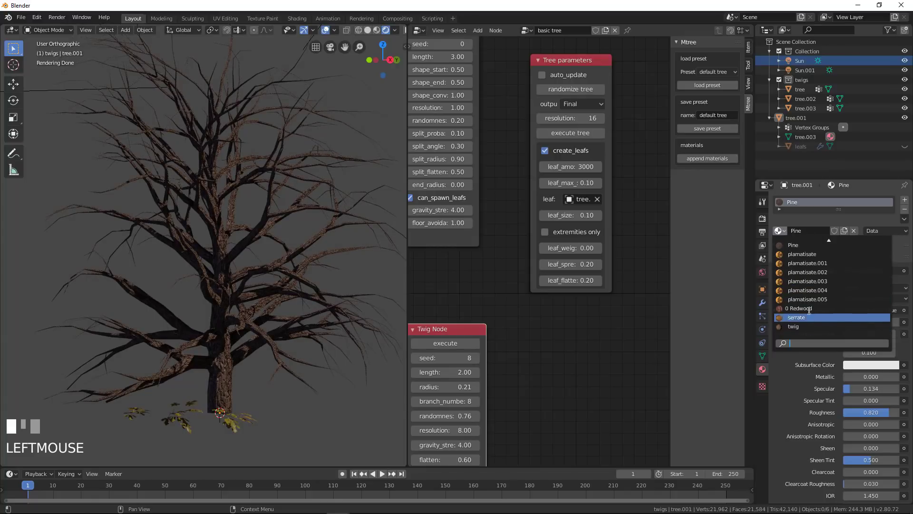
pyautogui.click(799, 308)
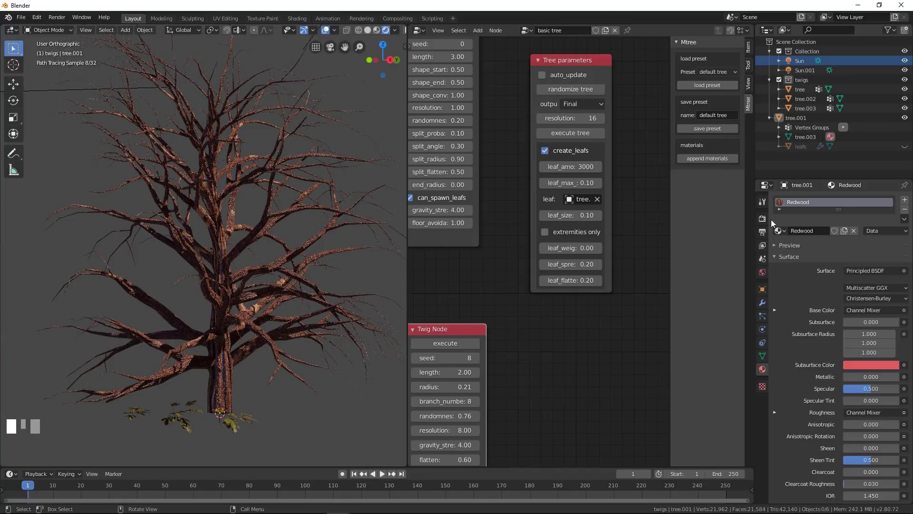
pyautogui.click(785, 231)
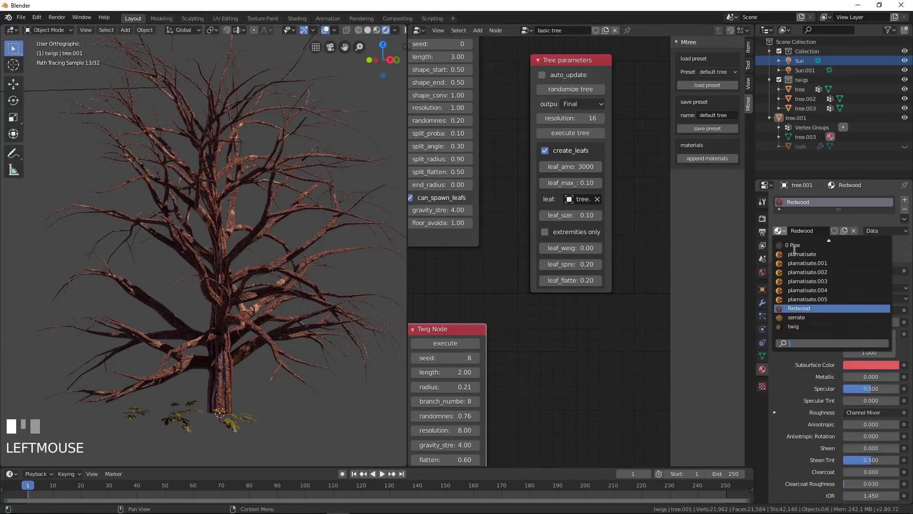
pyautogui.scroll(4, 798, 240)
pyautogui.click(799, 244)
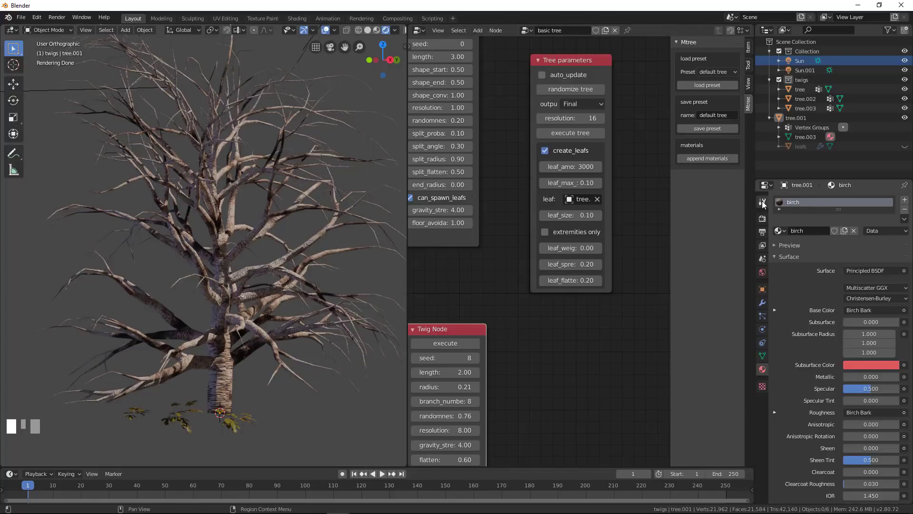
# Step: Switch the scene's render engine to Eevee
pyautogui.click(762, 218)
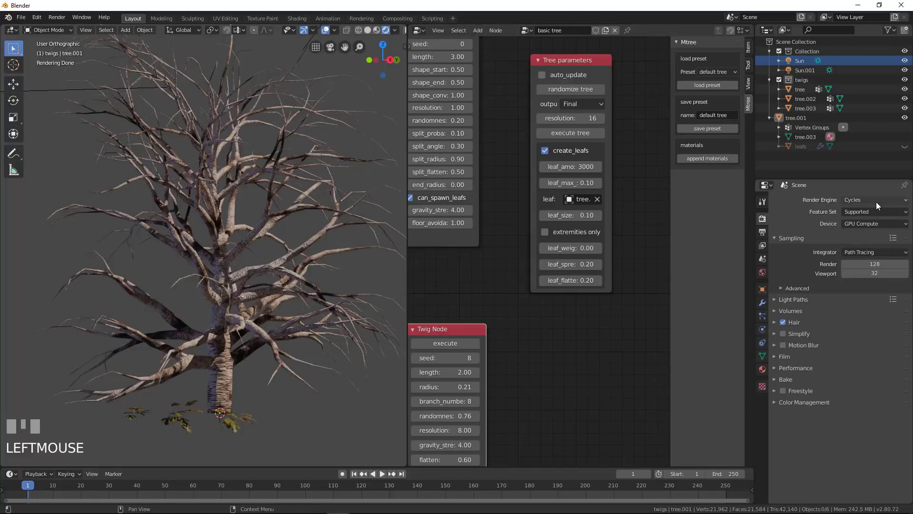
pyautogui.click(876, 201)
pyautogui.click(870, 210)
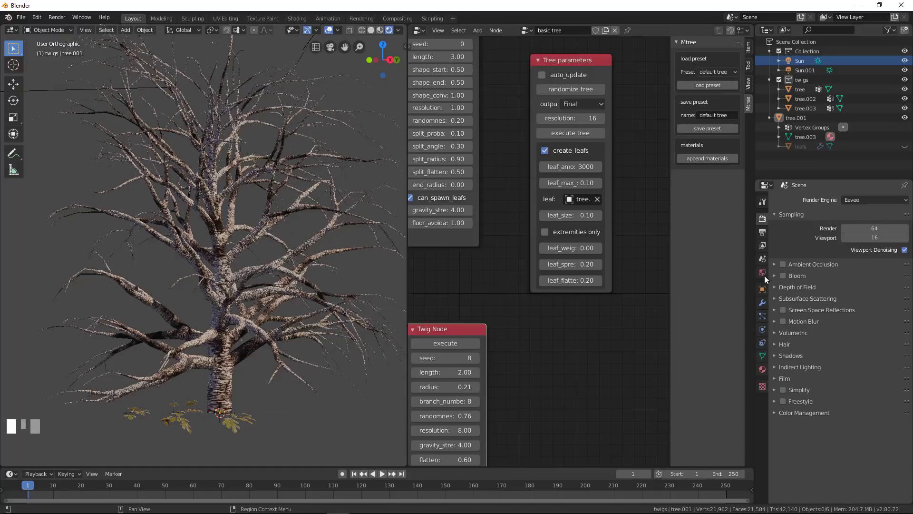
# Step: Try the oak material on the tree under the Eevee render engine
pyautogui.click(762, 369)
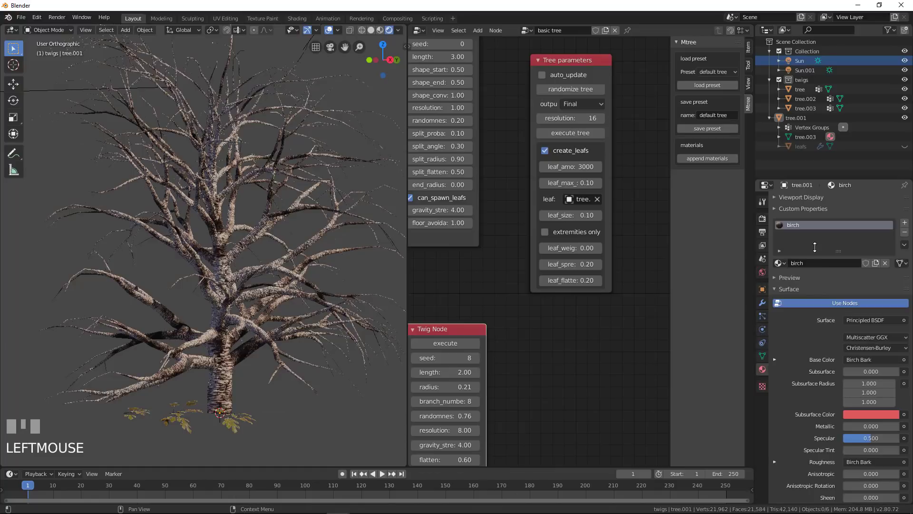
pyautogui.click(780, 263)
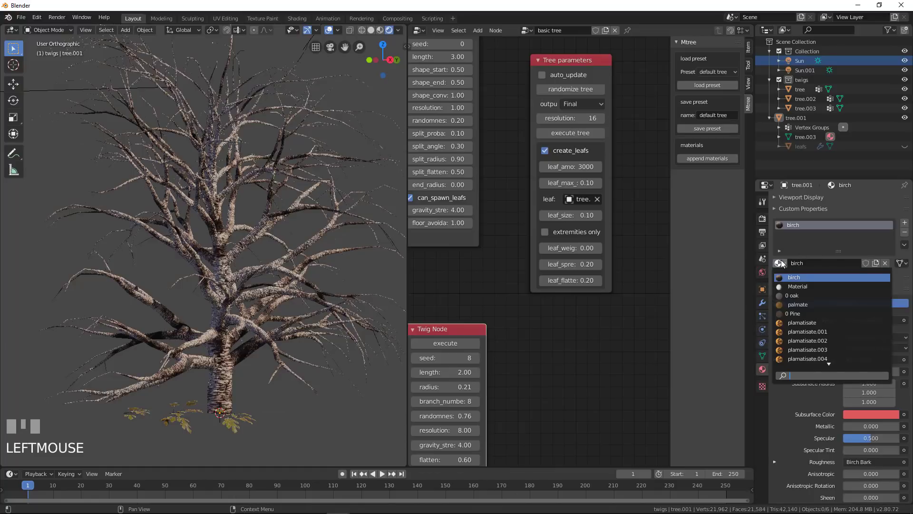
pyautogui.click(804, 296)
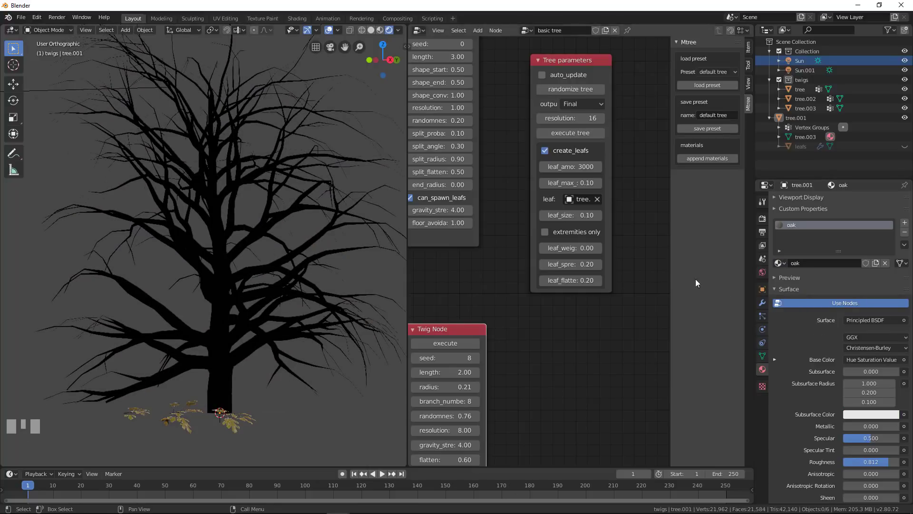
# Step: Put the birch material back on the tree and remove its material slot
pyautogui.click(781, 263)
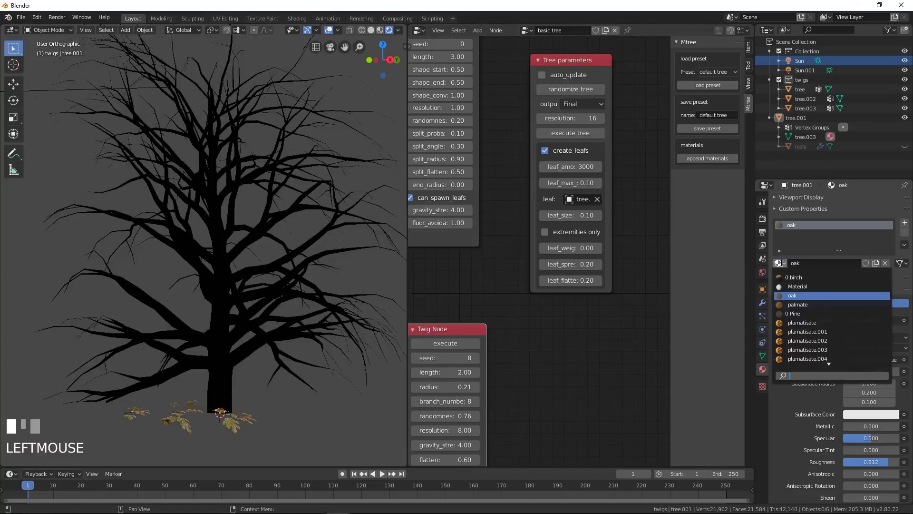
pyautogui.click(799, 278)
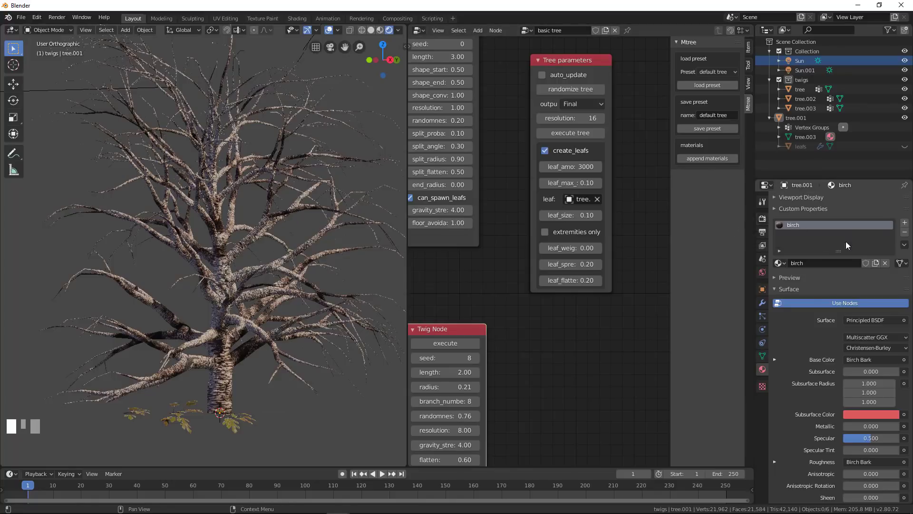
pyautogui.click(905, 234)
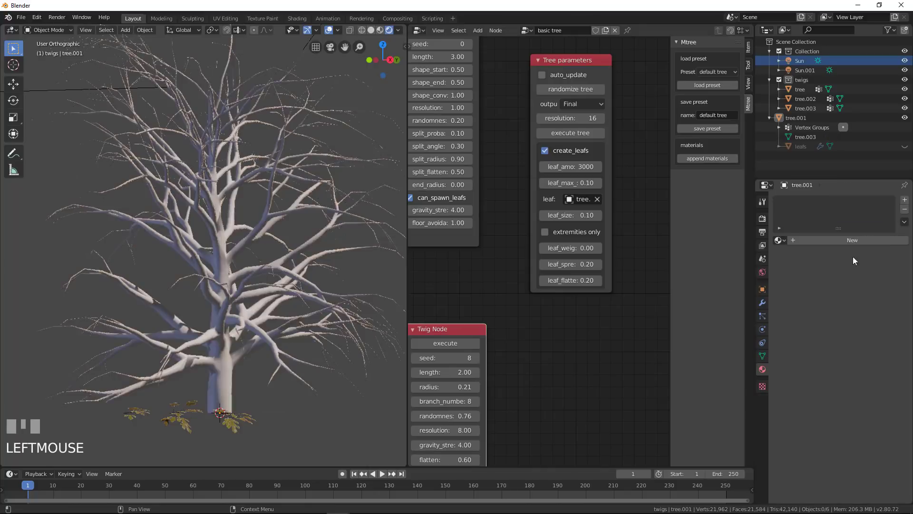
# Step: Create a new material on the tree and name it bark
pyautogui.click(841, 241)
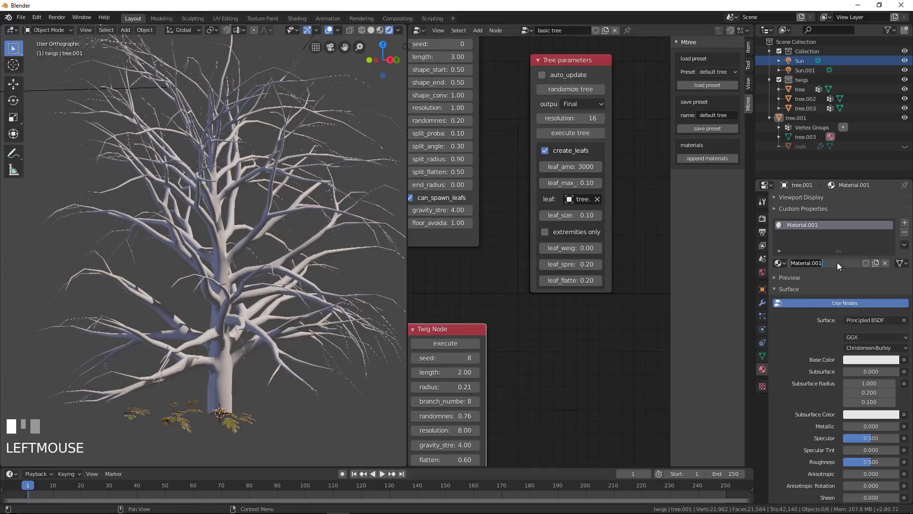
pyautogui.write('bark')
pyautogui.press('Return')
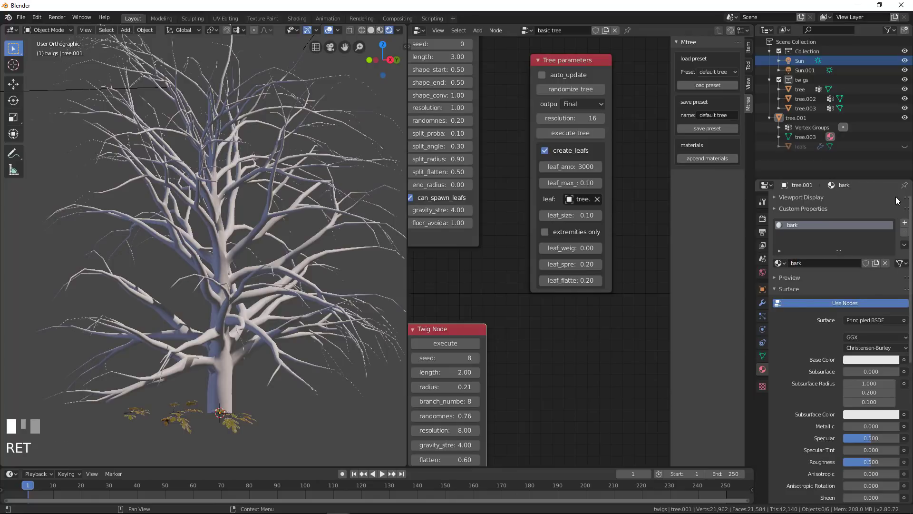
# Step: Switch the Mtree node editor to the Shader Editor and bring the bark material's nodes into view
pyautogui.click(419, 31)
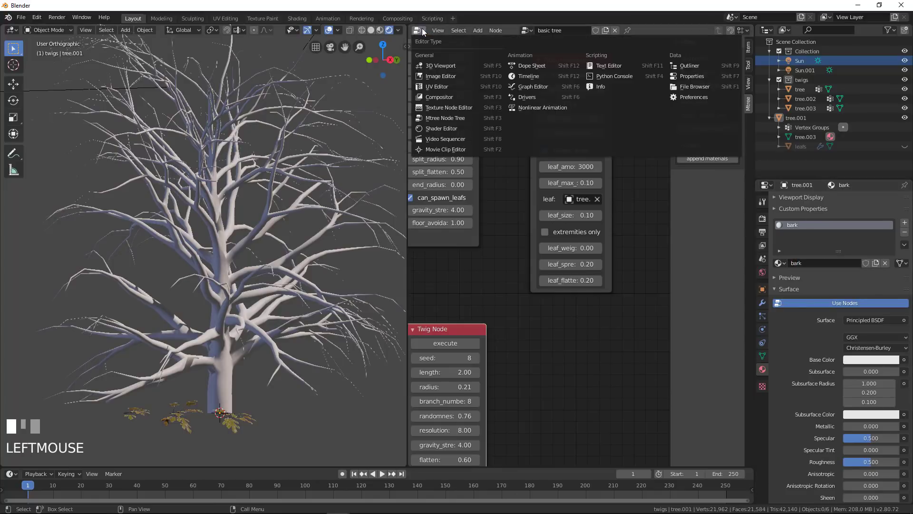
pyautogui.click(444, 126)
pyautogui.moveTo(552, 232); pyautogui.dragTo(659, 205, button='middle')
pyautogui.scroll(-2, 608, 206)
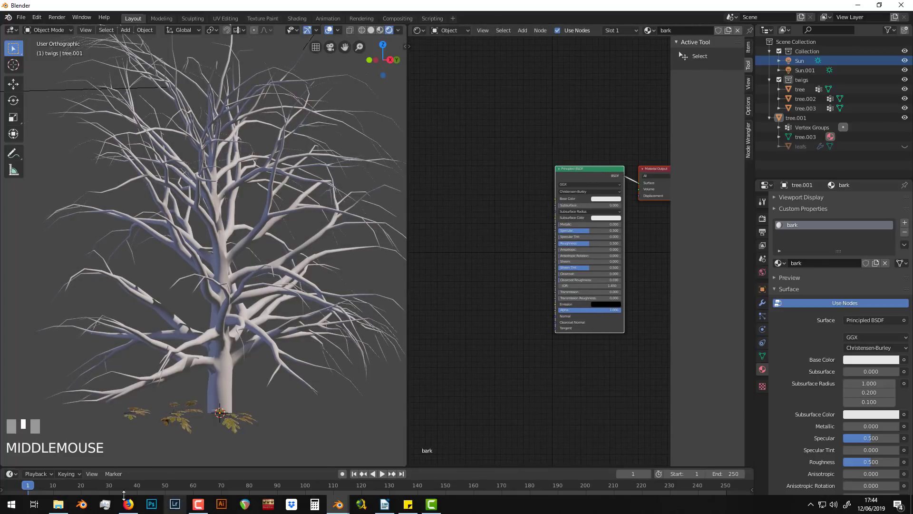
# Step: Add Bark_03_1K_Base_Color.png from the Bark folder to the bark material and link its colour to the Principled BSDF's Base Color
pyautogui.click(58, 504)
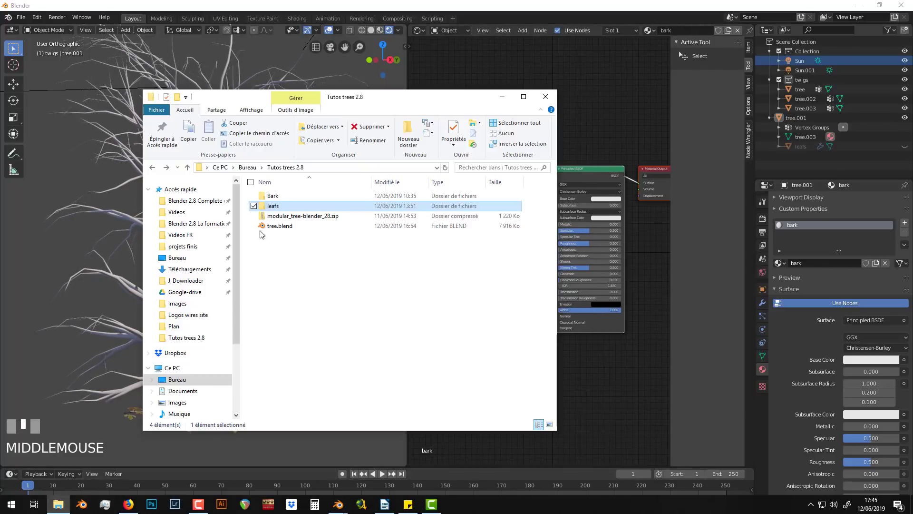
pyautogui.doubleClick(276, 196)
pyautogui.moveTo(396, 108); pyautogui.dragTo(237, 133)
pyautogui.moveTo(523, 214); pyautogui.dragTo(515, 219, button='middle')
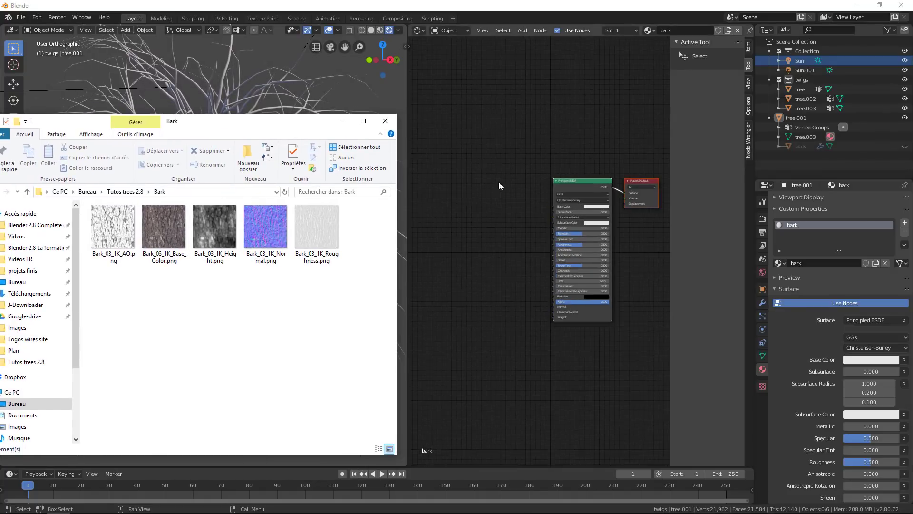
pyautogui.scroll(1, 515, 218)
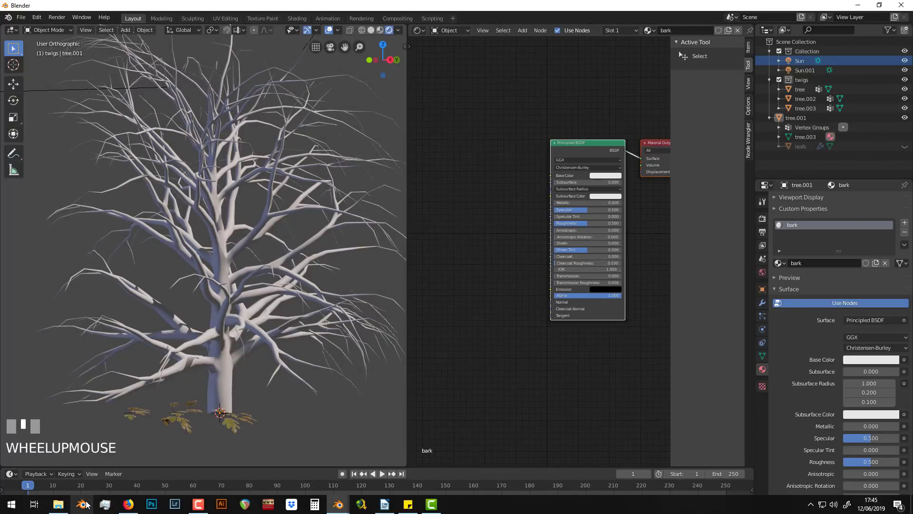
pyautogui.click(58, 503)
pyautogui.moveTo(164, 227); pyautogui.dragTo(473, 157)
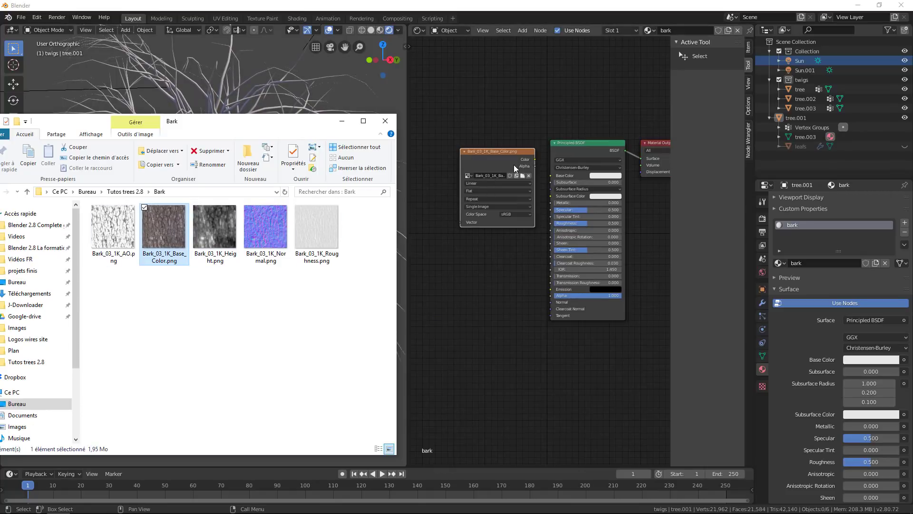
pyautogui.moveTo(534, 159); pyautogui.dragTo(551, 176)
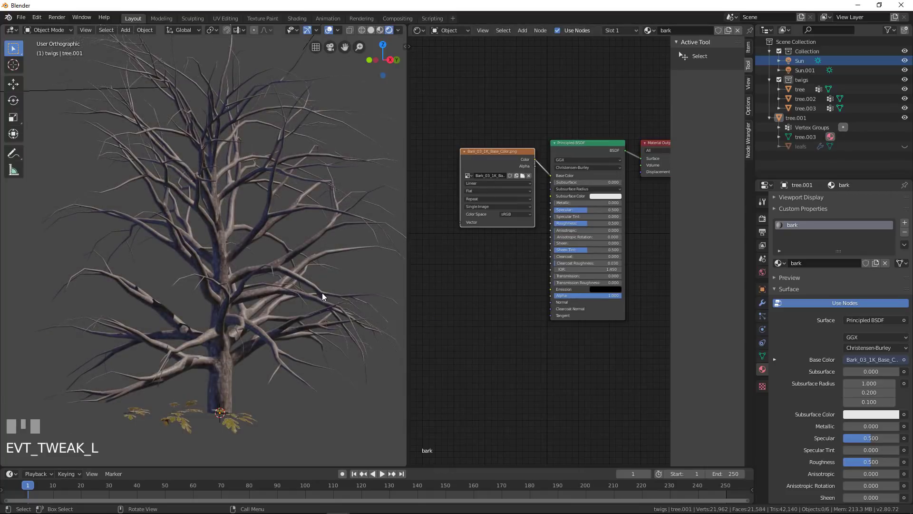
# Step: Add Bark_03_1K_Roughness.png to the bark material and link its colour to the shader's Roughness
pyautogui.click(57, 505)
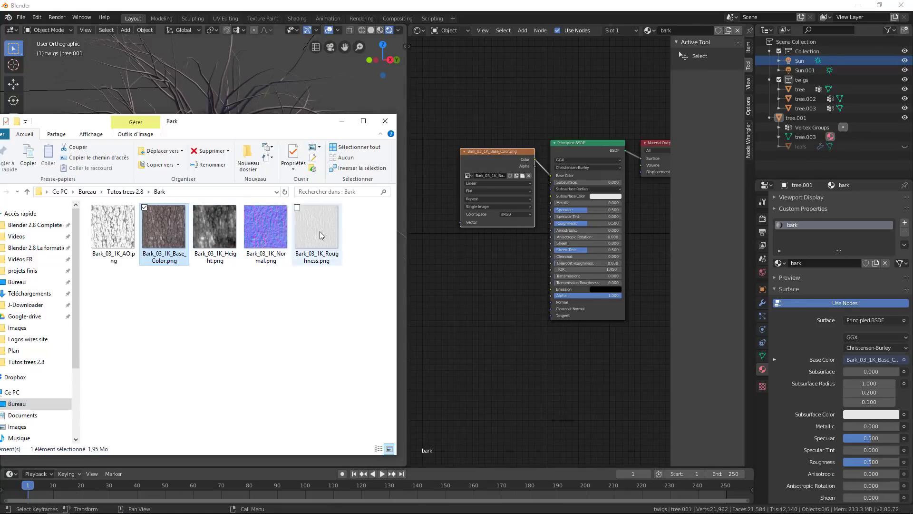
pyautogui.moveTo(320, 232); pyautogui.dragTo(472, 261)
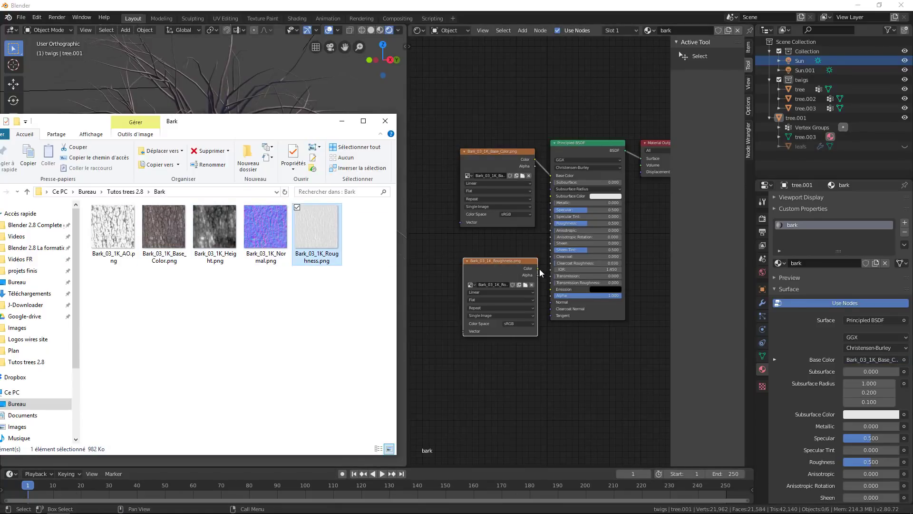
pyautogui.moveTo(538, 270); pyautogui.dragTo(553, 223)
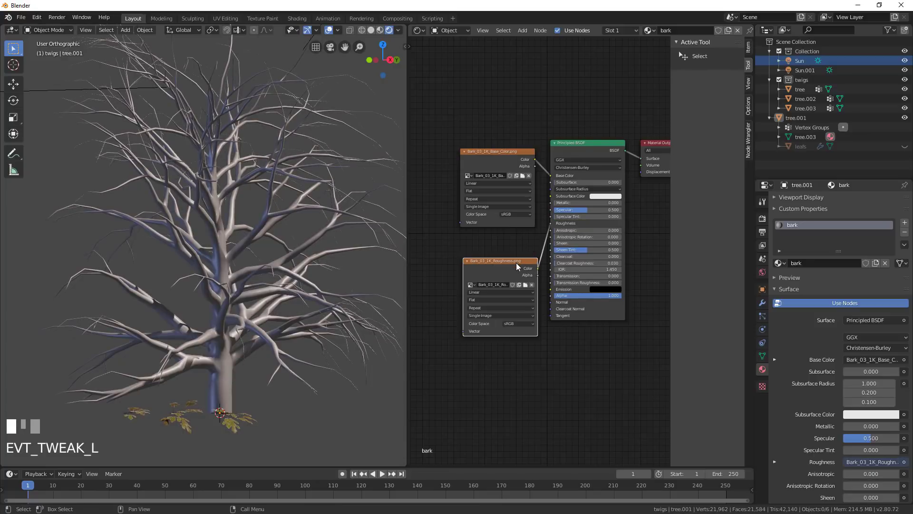
pyautogui.moveTo(499, 256); pyautogui.dragTo(476, 243)
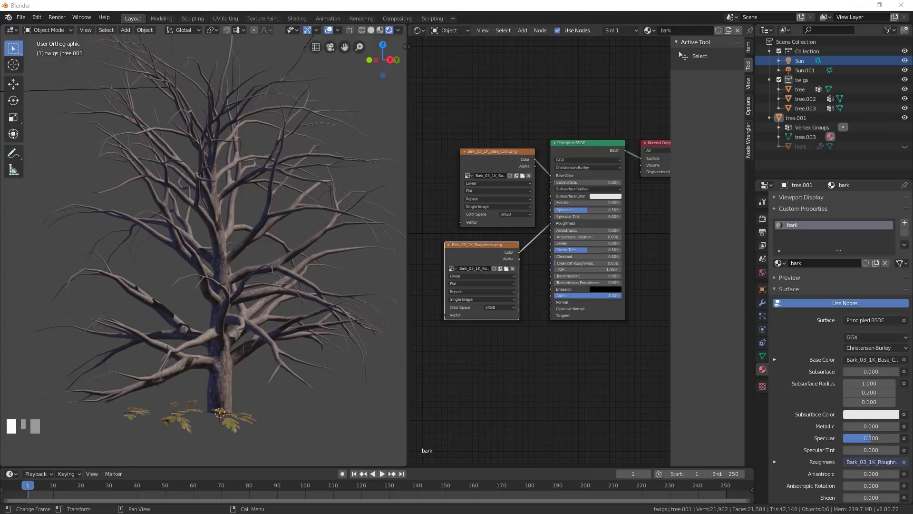
# Step: Add Bark_03_1K_Normal.png to the bark material and place its node below the roughness texture
pyautogui.hotkey('alt', 'Tab')
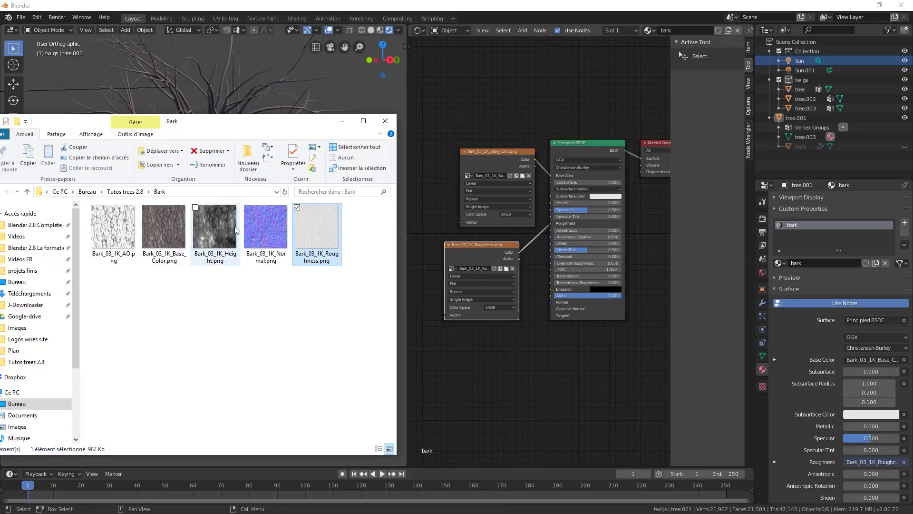
pyautogui.moveTo(265, 226); pyautogui.dragTo(456, 365)
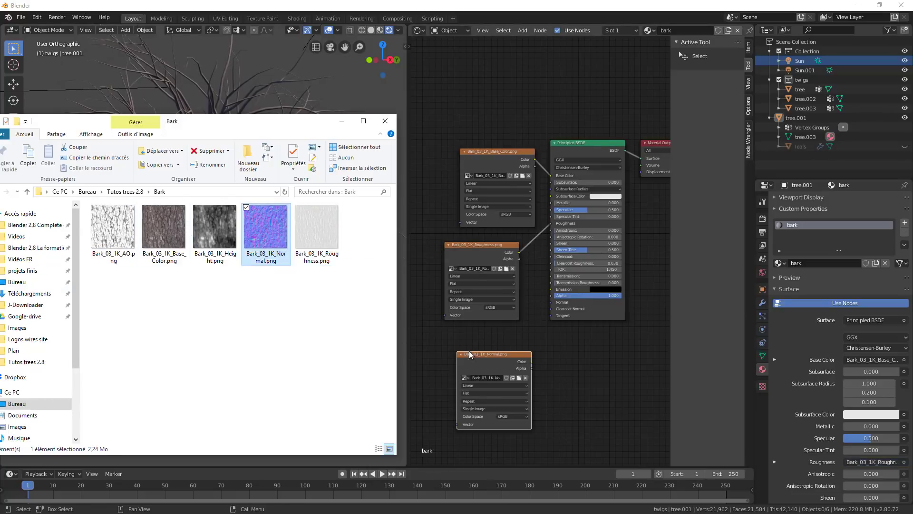
pyautogui.click(341, 125)
pyautogui.moveTo(520, 362); pyautogui.dragTo(479, 352)
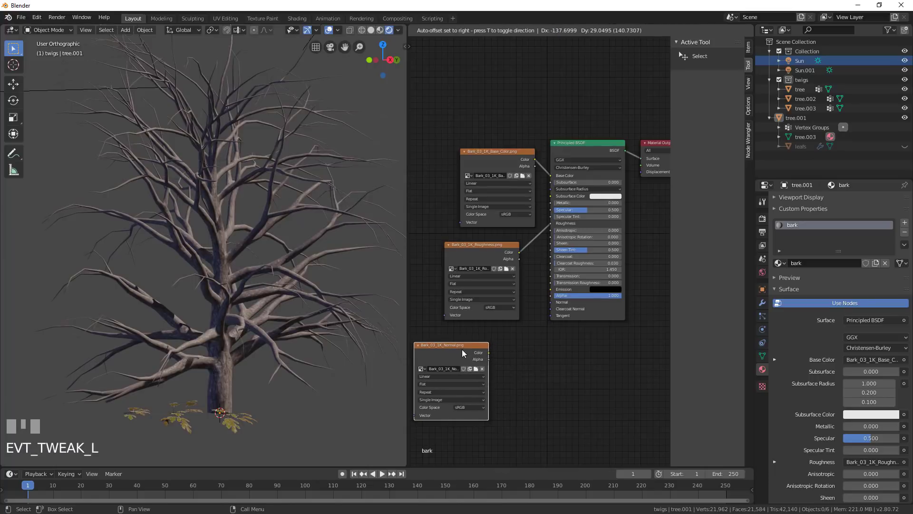
# Step: Add a Normal Map node and link it between the normal texture's colour and the shader's Normal input
pyautogui.hotkey('shift', 'a')
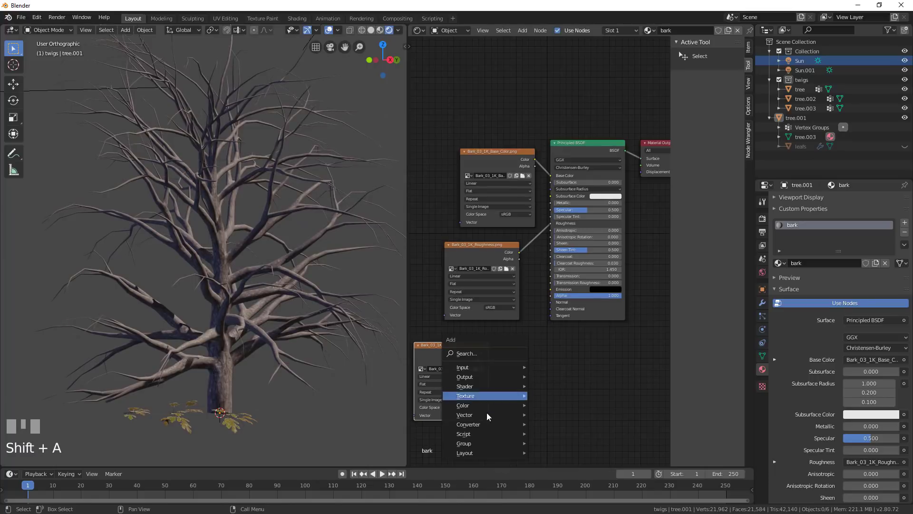
pyautogui.moveTo(477, 413)
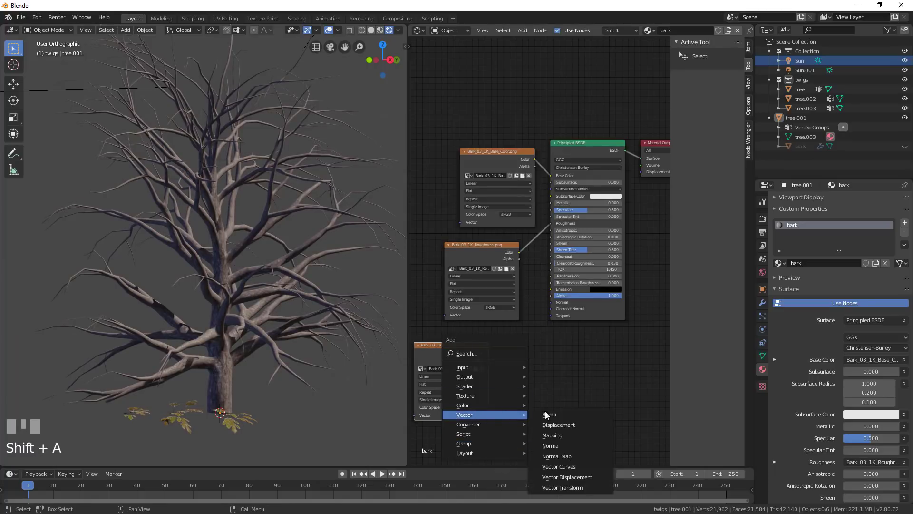
pyautogui.click(554, 457)
pyautogui.click(497, 335)
pyautogui.moveTo(498, 372)
pyautogui.mouseDown()
pyautogui.moveTo(482, 349)
pyautogui.moveTo(469, 349)
pyautogui.moveTo(497, 372)
pyautogui.mouseUp()
pyautogui.moveTo(544, 342)
pyautogui.mouseDown()
pyautogui.moveTo(546, 324)
pyautogui.moveTo(552, 333)
pyautogui.mouseUp()
pyautogui.click(510, 333)
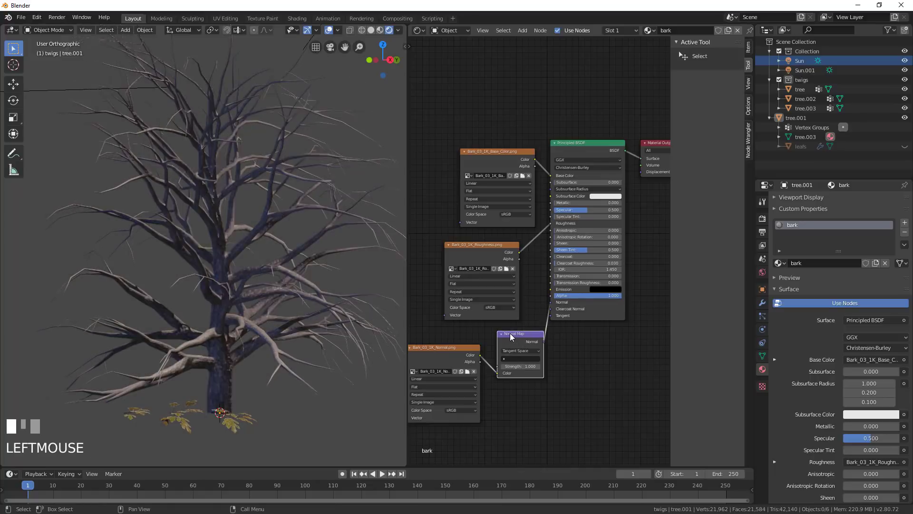
# Step: Inspect the bark on the trunk and set the normal texture's color space to Non-Color
pyautogui.scroll(3, 312, 331)
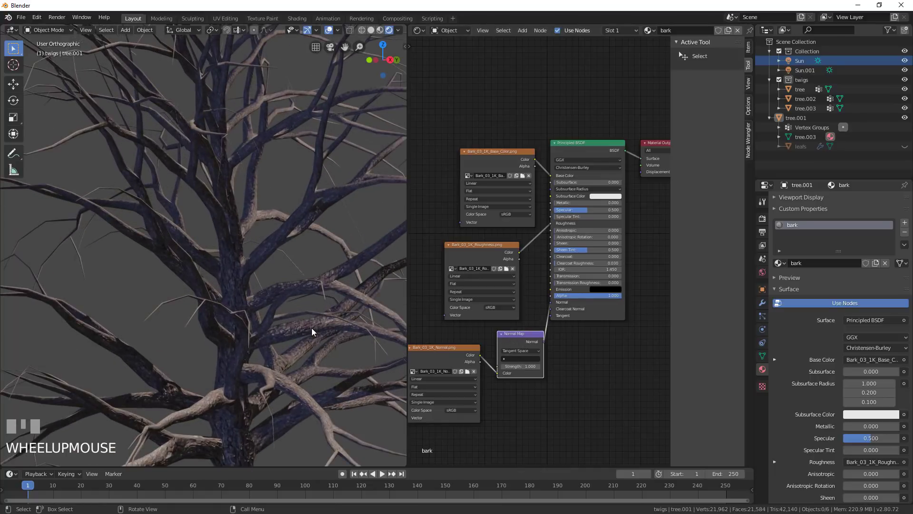
pyautogui.moveTo(278, 353); pyautogui.dragTo(273, 316, button='middle')
pyautogui.scroll(2, 276, 373)
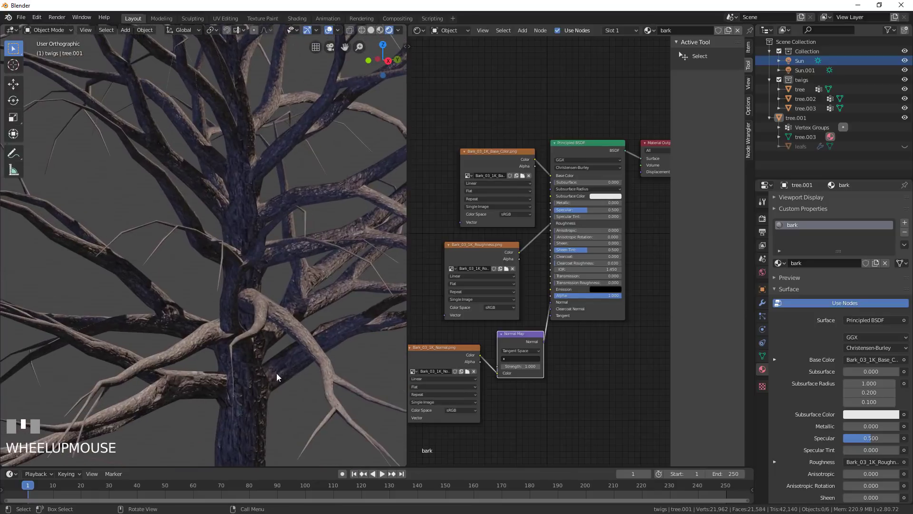
pyautogui.keyDown('shift'); pyautogui.moveTo(275, 372); pyautogui.dragTo(267, 271, button='middle'); pyautogui.keyUp('shift')
pyautogui.scroll(3, 288, 336)
pyautogui.scroll(-4, 294, 355)
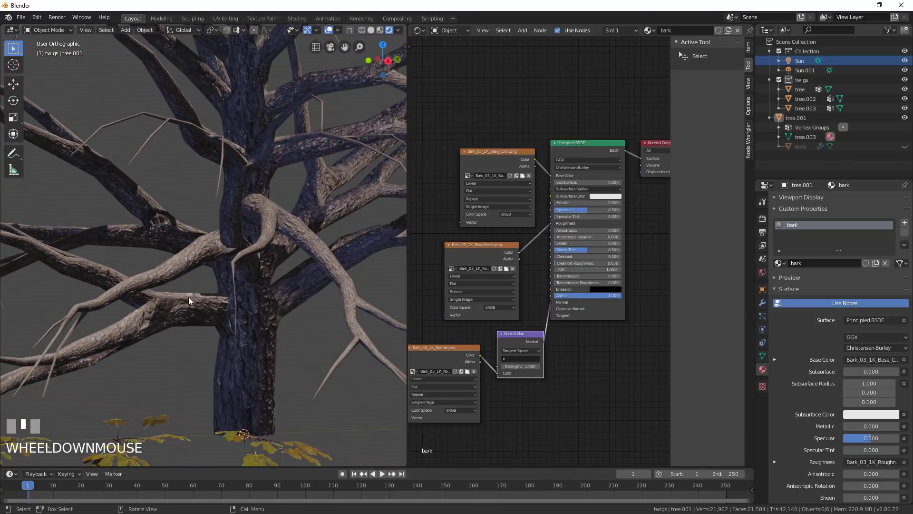
pyautogui.click(452, 410)
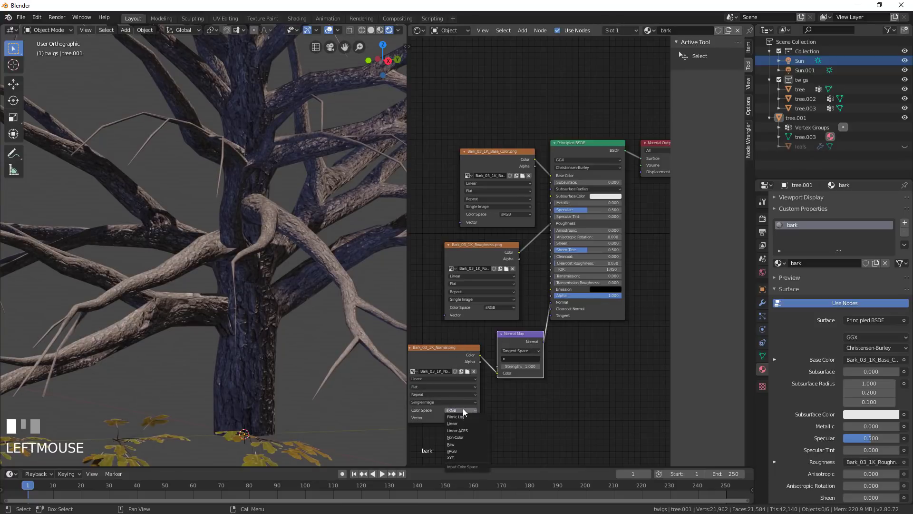
pyautogui.click(458, 437)
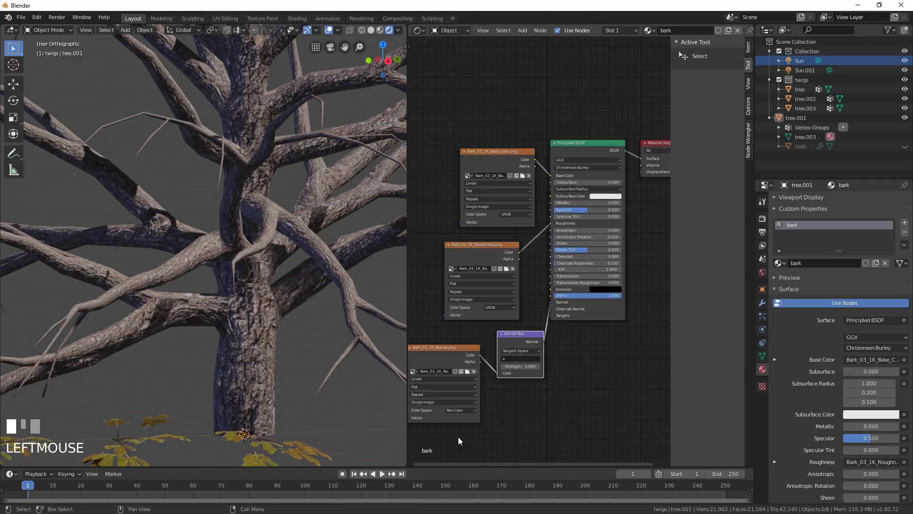
# Step: Spread the three texture nodes and the Normal Map node farther from the Principled BSDF to tidy the bark node layout
pyautogui.scroll(-2, 244, 289)
pyautogui.moveTo(245, 289); pyautogui.dragTo(102, 287, button='middle')
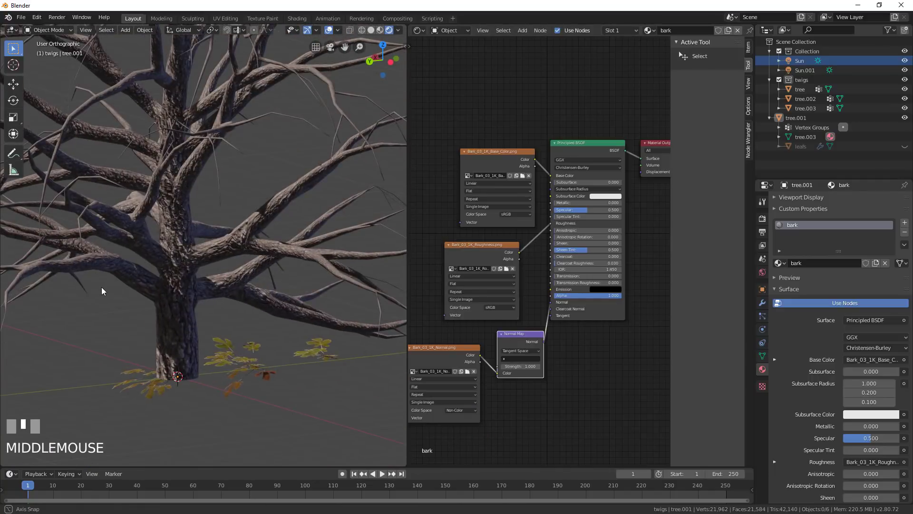
pyautogui.scroll(-4, 291, 298)
pyautogui.moveTo(186, 299); pyautogui.dragTo(106, 272, button='middle')
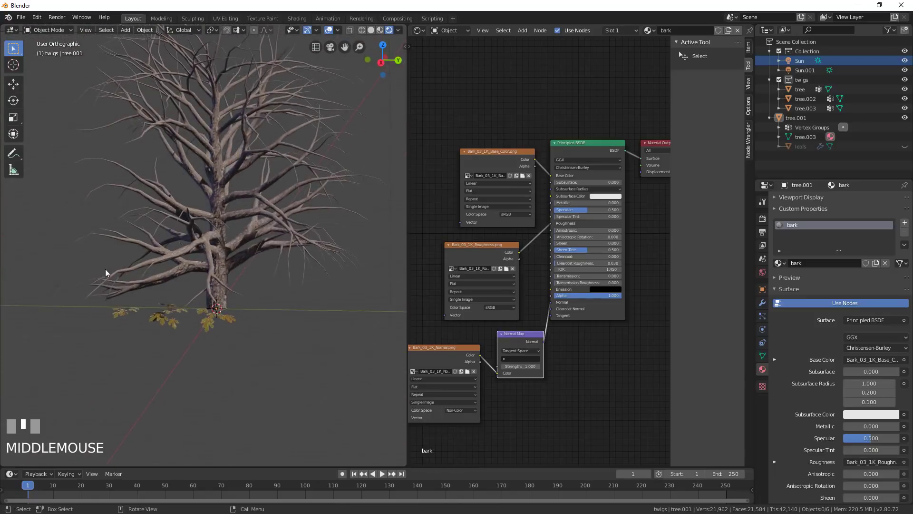
pyautogui.scroll(2, 106, 273)
pyautogui.moveTo(500, 154); pyautogui.dragTo(454, 115)
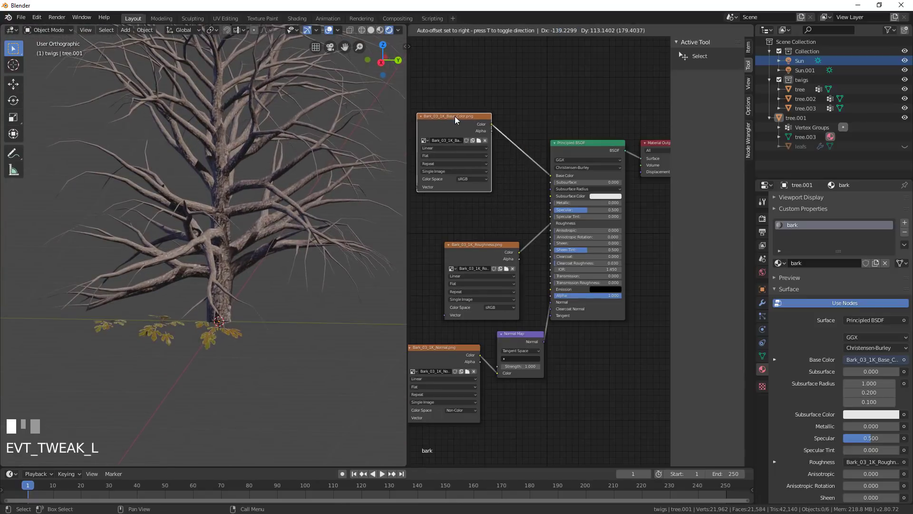
pyautogui.moveTo(481, 245); pyautogui.dragTo(444, 216)
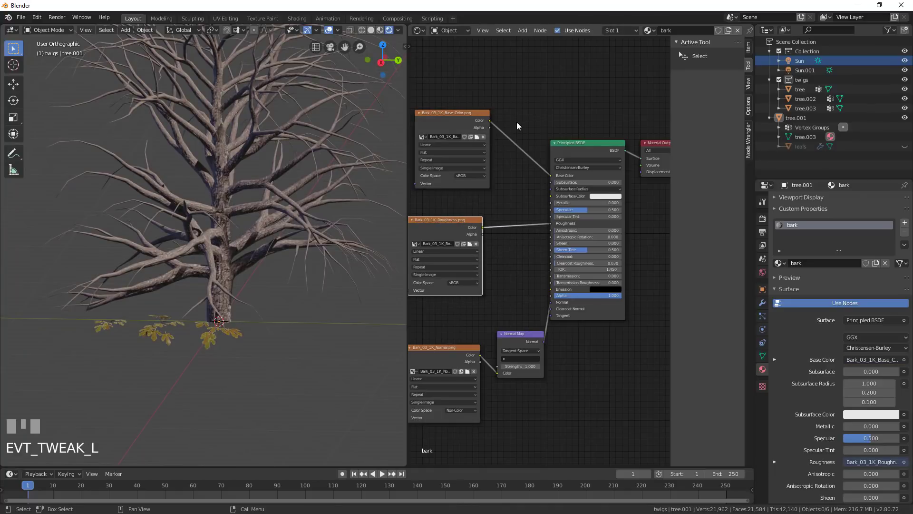
pyautogui.moveTo(460, 113); pyautogui.dragTo(442, 105)
pyautogui.scroll(-2, 511, 107)
pyautogui.moveTo(512, 107); pyautogui.dragTo(559, 126, button='middle')
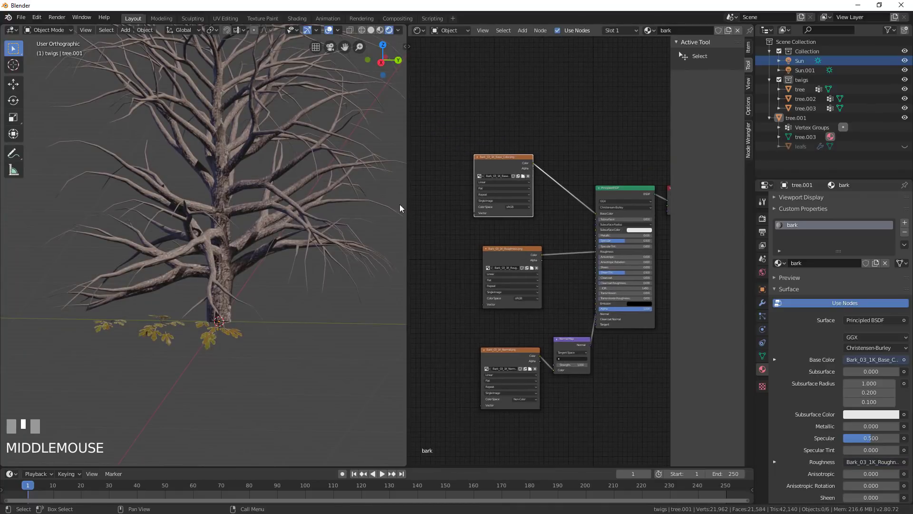
pyautogui.moveTo(508, 249); pyautogui.dragTo(490, 255)
pyautogui.moveTo(507, 356); pyautogui.dragTo(469, 355)
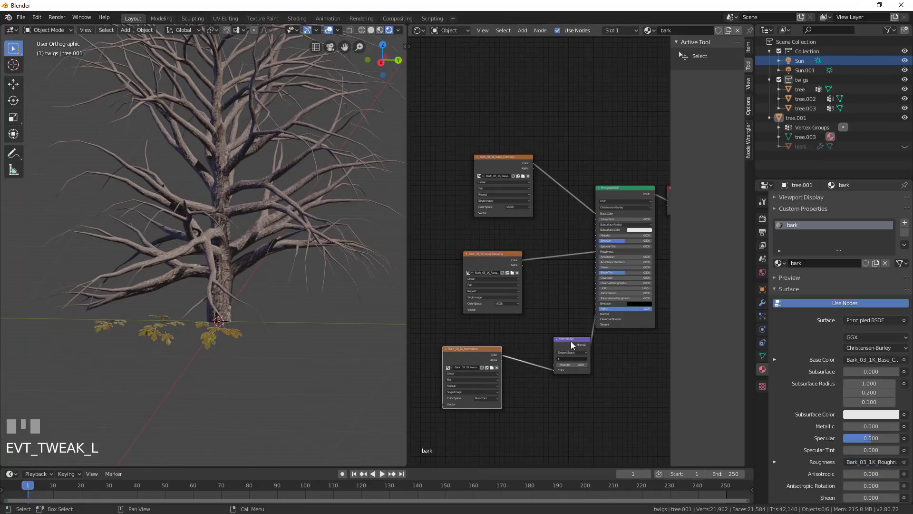
pyautogui.moveTo(570, 341); pyautogui.dragTo(545, 336)
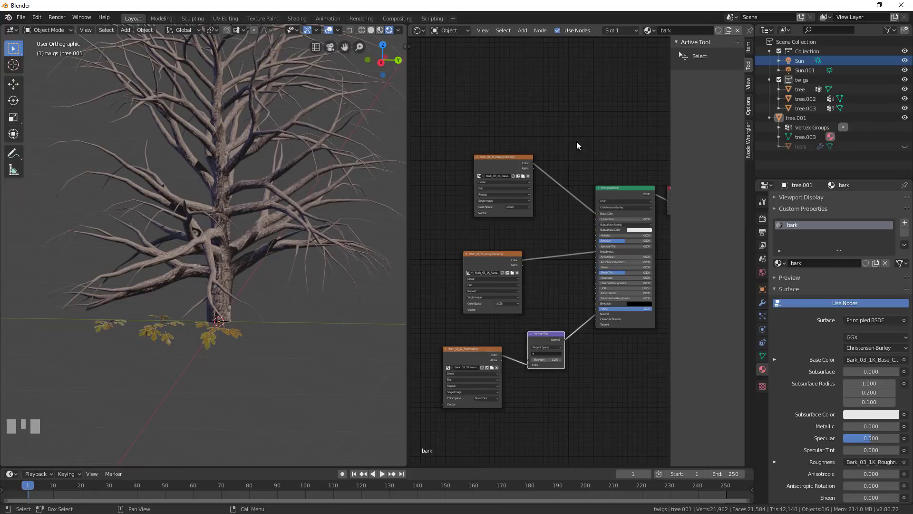
# Step: Move the base color texture node aside and insert an RGB Curves node between it and the shader's Base Color
pyautogui.click(489, 155)
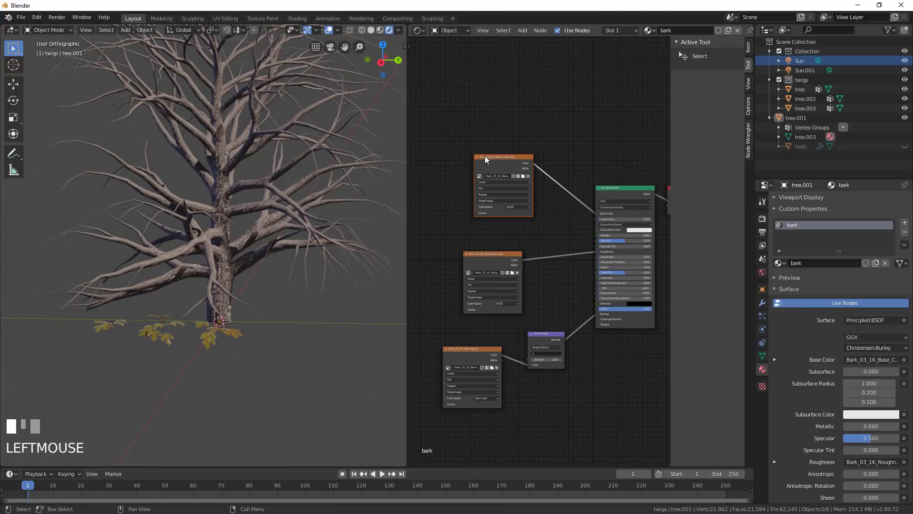
pyautogui.moveTo(484, 156); pyautogui.dragTo(455, 148)
pyautogui.hotkey('shift', 'a')
pyautogui.moveTo(546, 162)
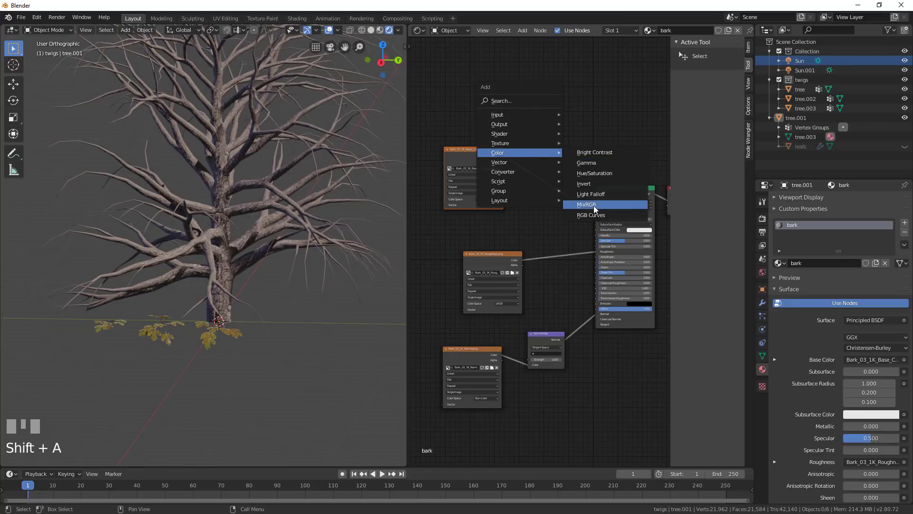
pyautogui.click(593, 215)
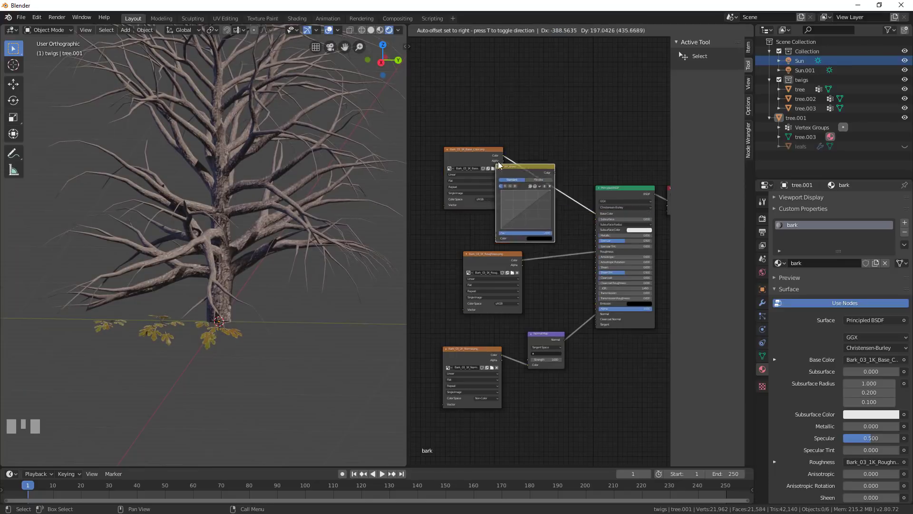
pyautogui.click(514, 195)
pyautogui.scroll(3, 201, 308)
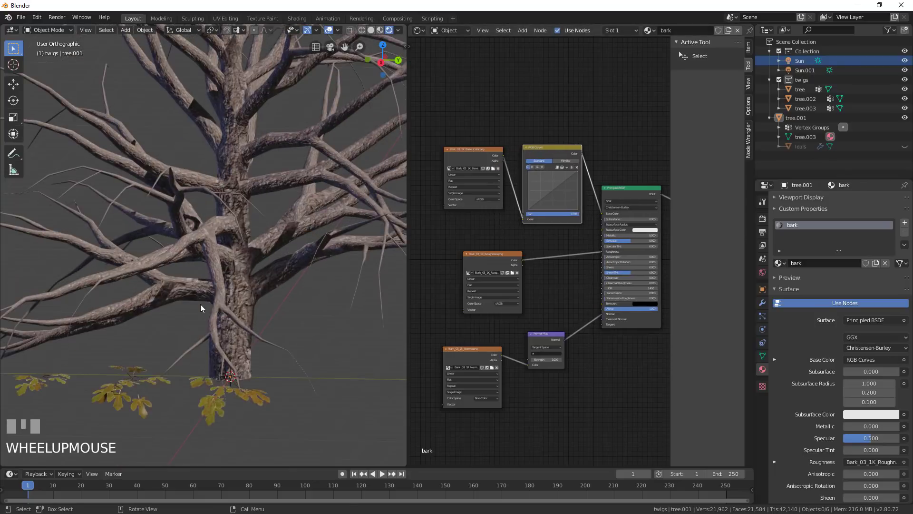
# Step: Add two points to the bark's RGB curve, raising the highlights and lowering the shadows to X 0.35455, Y 0.24375
pyautogui.scroll(2, 237, 300)
pyautogui.scroll(3, 553, 196)
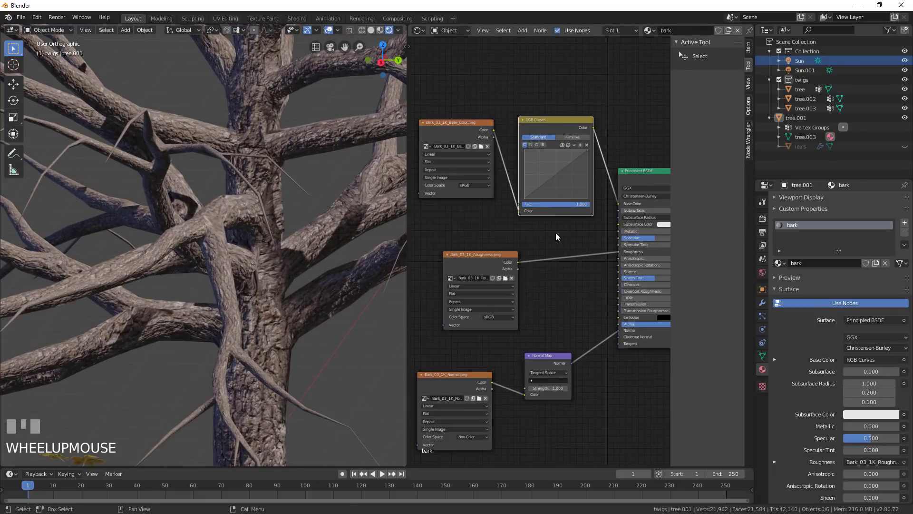
pyautogui.moveTo(556, 233); pyautogui.dragTo(545, 264, button='middle')
pyautogui.click(561, 176)
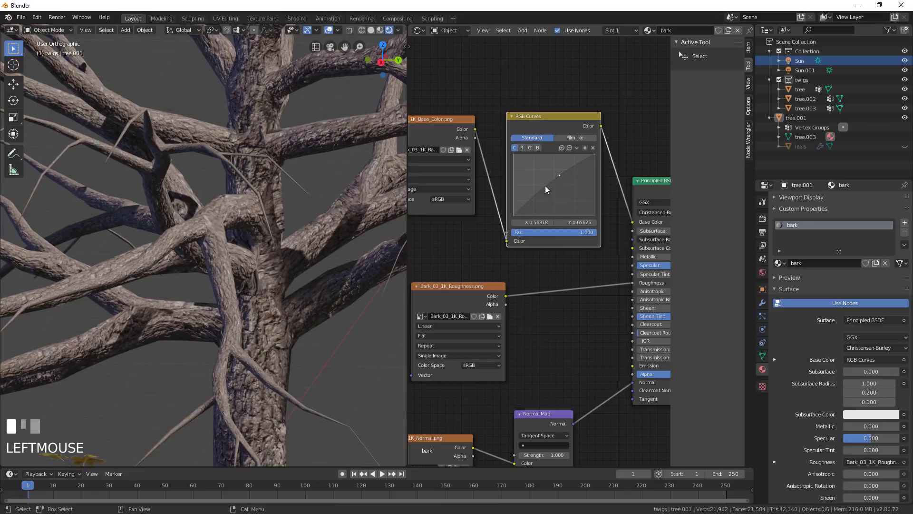
pyautogui.click(540, 198)
pyautogui.moveTo(540, 198); pyautogui.dragTo(542, 202)
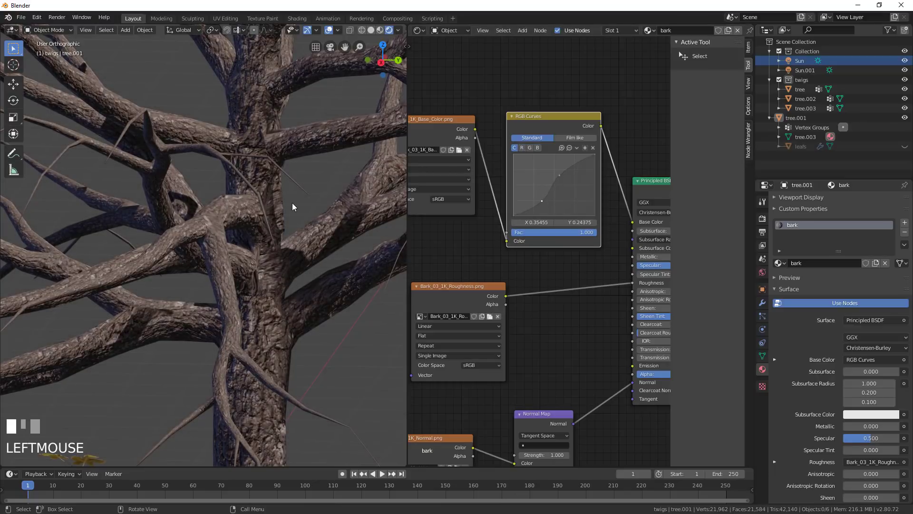
pyautogui.scroll(-3, 231, 215)
pyautogui.moveTo(237, 247)
pyautogui.mouseDown(button='middle')
pyautogui.moveTo(344, 250)
pyautogui.moveTo(228, 256)
pyautogui.mouseUp(button='middle')
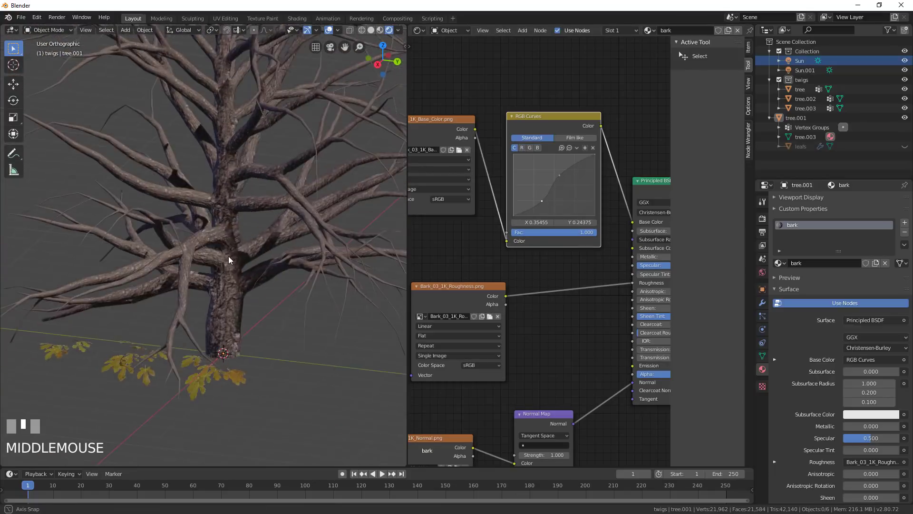
pyautogui.scroll(-2, 236, 237)
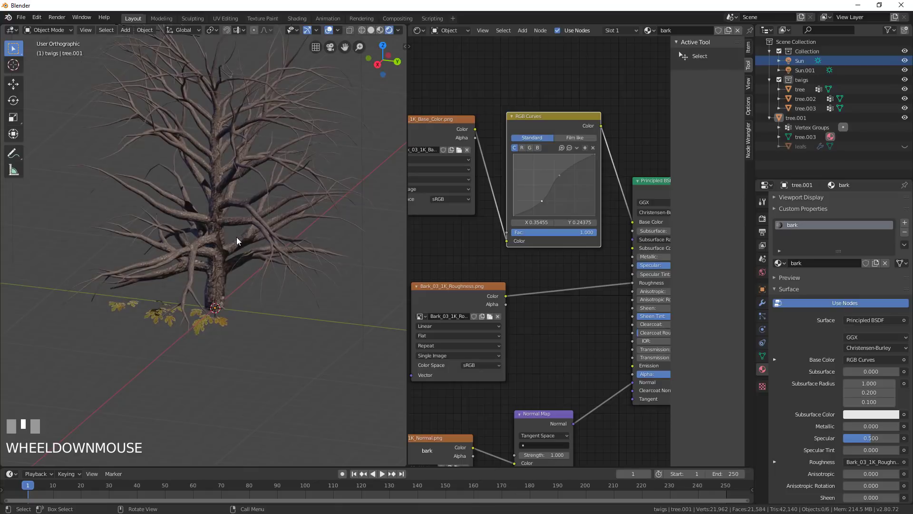
pyautogui.scroll(-3, 542, 257)
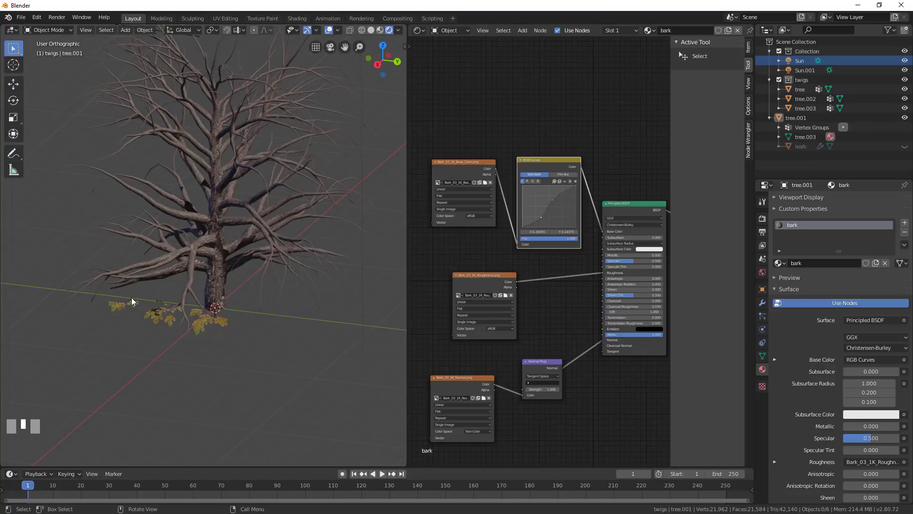
# Step: Select the twig farthest from the trunk and show the basic tree node setup in the Mtree Node Tree editor
pyautogui.moveTo(140, 295); pyautogui.dragTo(226, 331, button='middle')
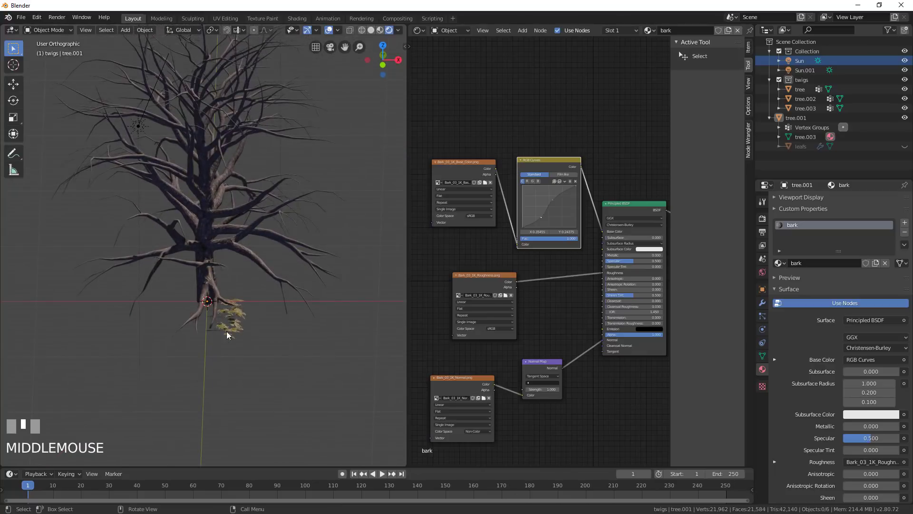
pyautogui.click(227, 331)
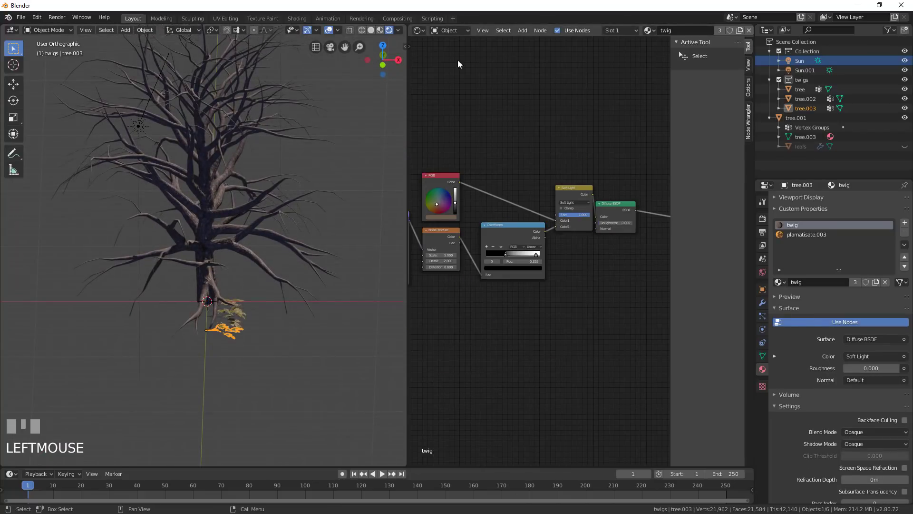
pyautogui.click(419, 30)
pyautogui.click(430, 74)
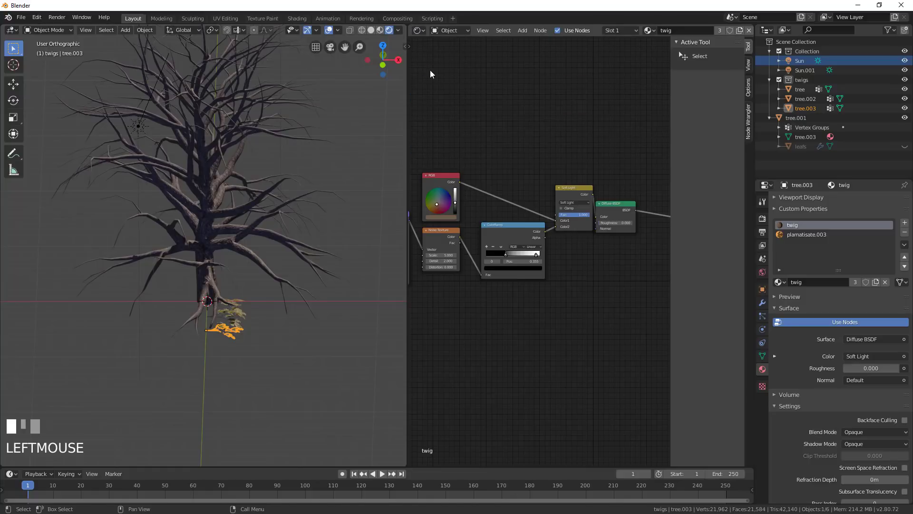
pyautogui.click(425, 30)
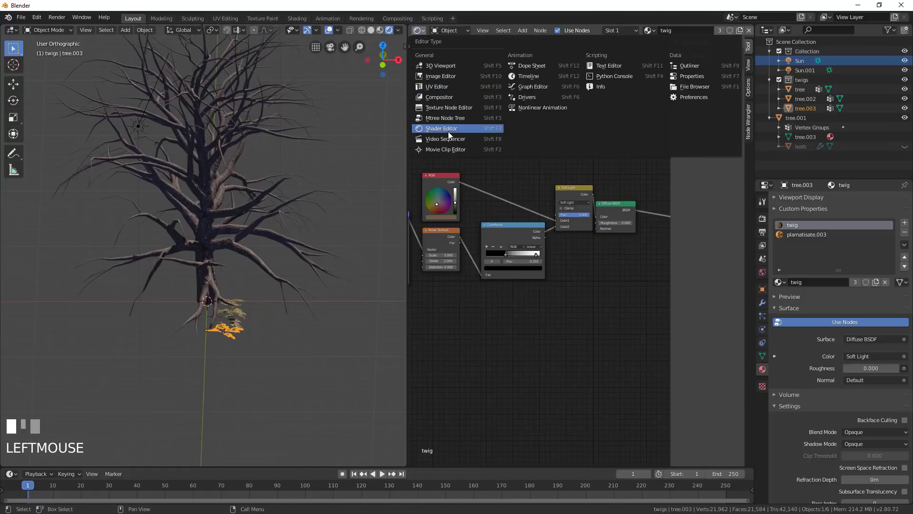
pyautogui.click(449, 119)
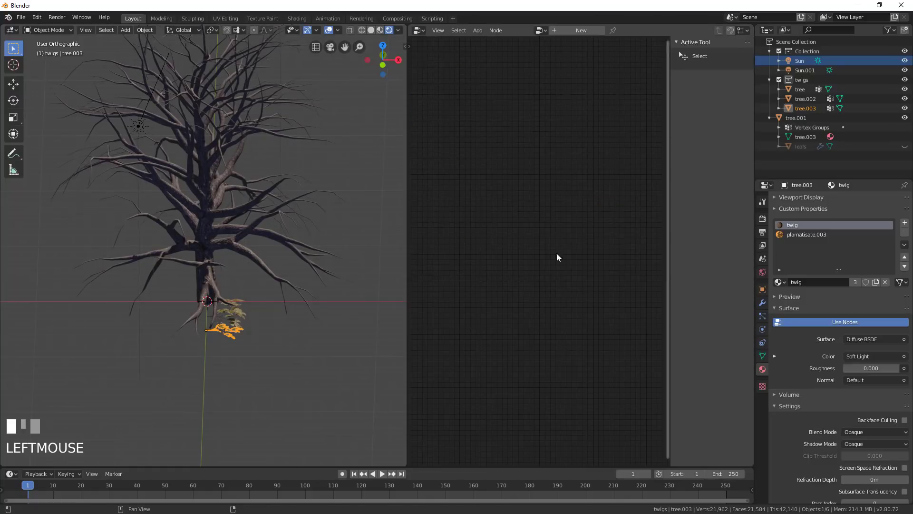
pyautogui.scroll(-2, 547, 243)
pyautogui.click(542, 30)
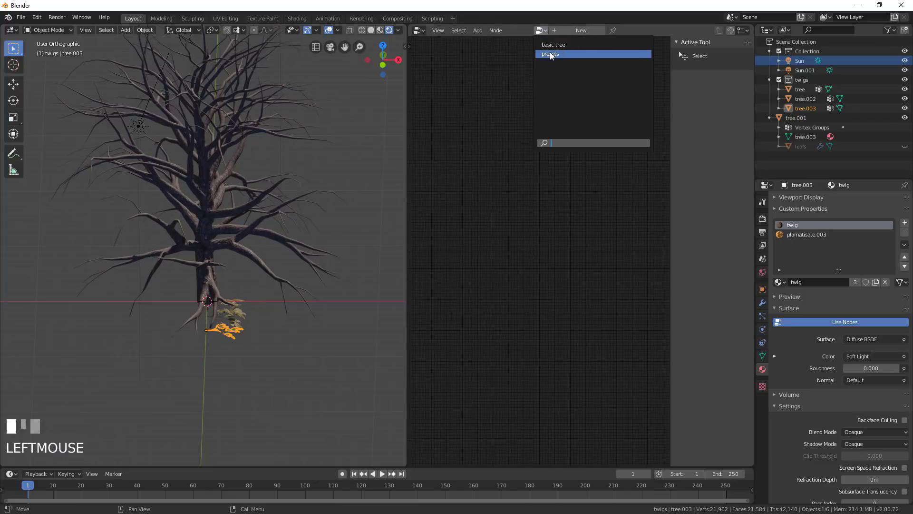
pyautogui.click(554, 45)
pyautogui.scroll(3, 549, 315)
pyautogui.moveTo(549, 315); pyautogui.dragTo(585, 267, button='middle')
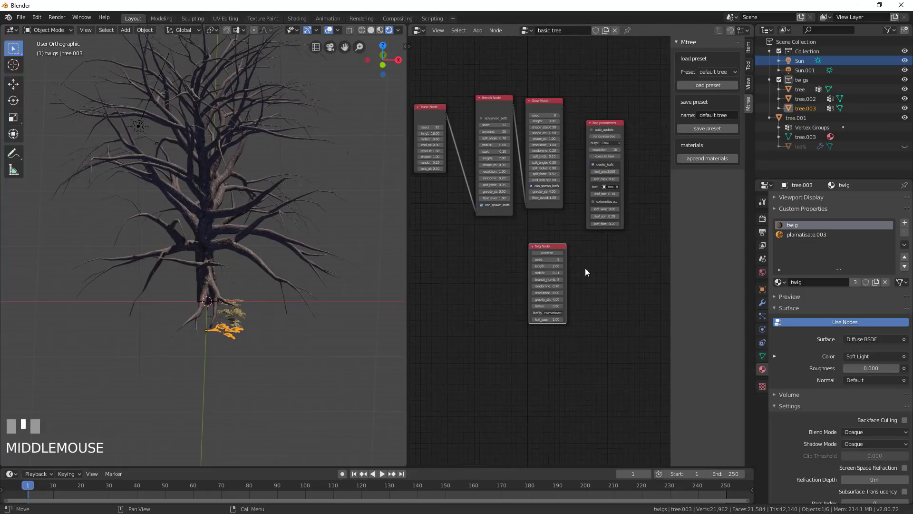
# Step: Set the Twig Node's leaf type to Custom
pyautogui.scroll(3, 585, 267)
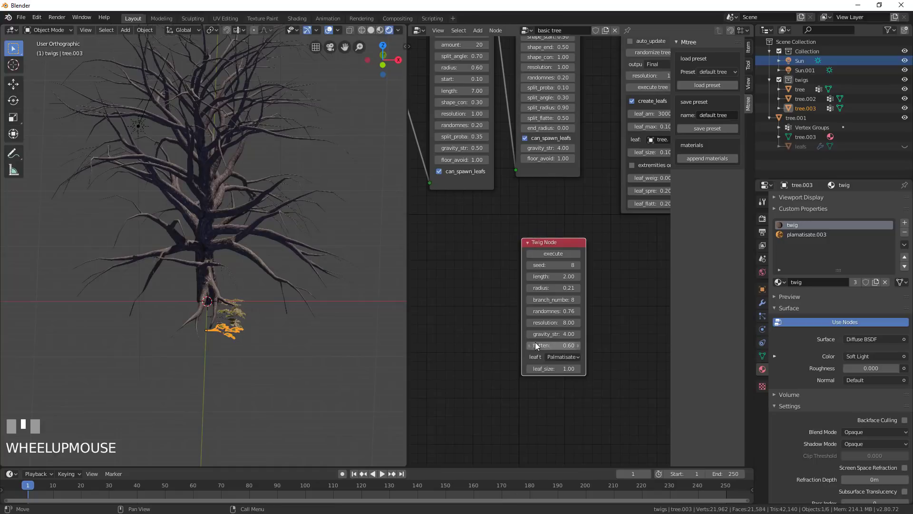
pyautogui.click(557, 358)
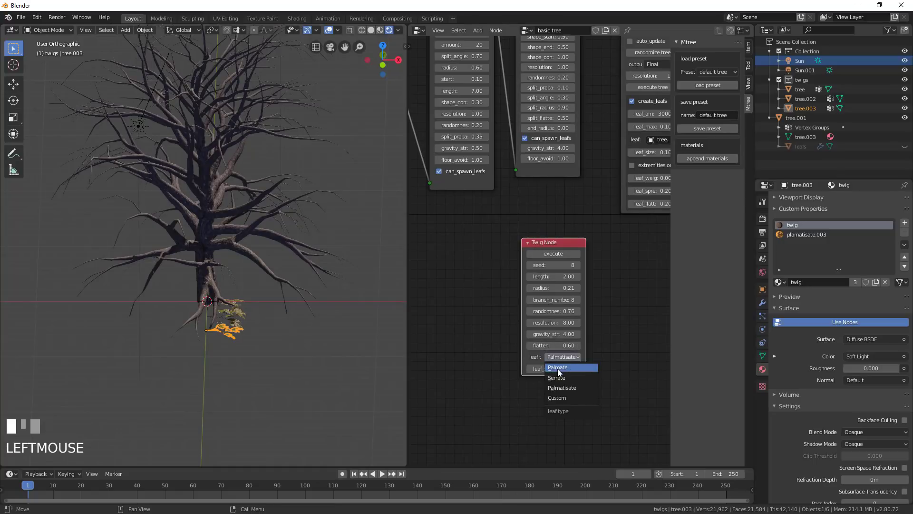
pyautogui.click(556, 397)
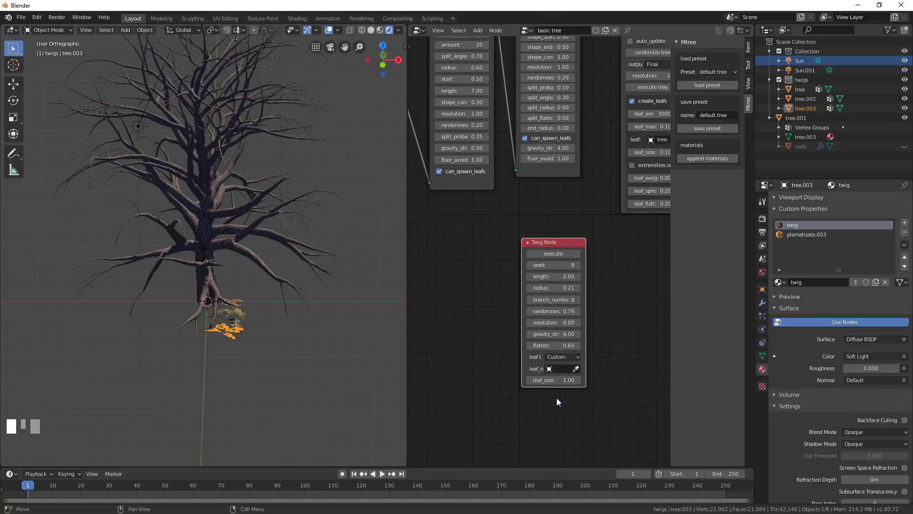
pyautogui.scroll(2, 596, 384)
pyautogui.moveTo(618, 364); pyautogui.dragTo(607, 373, button='middle')
pyautogui.scroll(1, 578, 343)
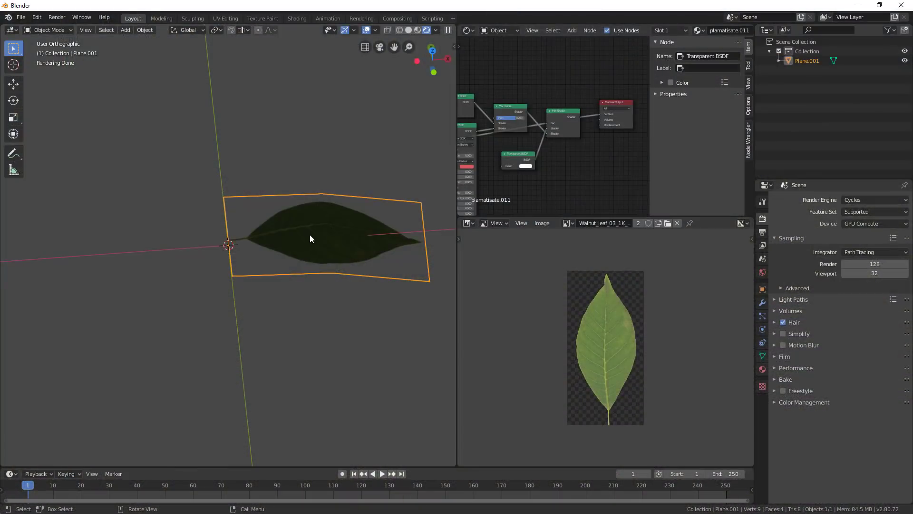
# Step: Inspect the walnut leaf plane, its image and its shader nodes, copy the plane, and switch back to the tree file
pyautogui.moveTo(309, 269); pyautogui.dragTo(331, 238, button='middle')
pyautogui.scroll(-2, 540, 144)
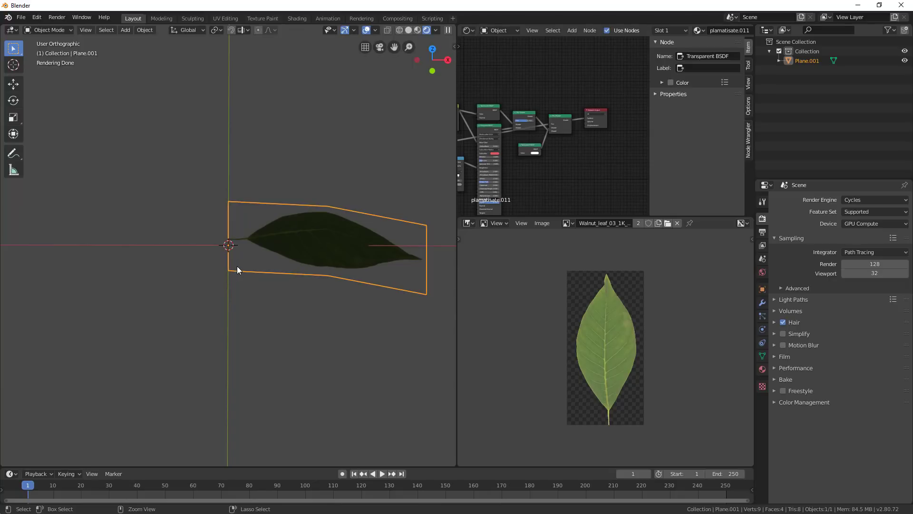
pyautogui.scroll(3, 592, 375)
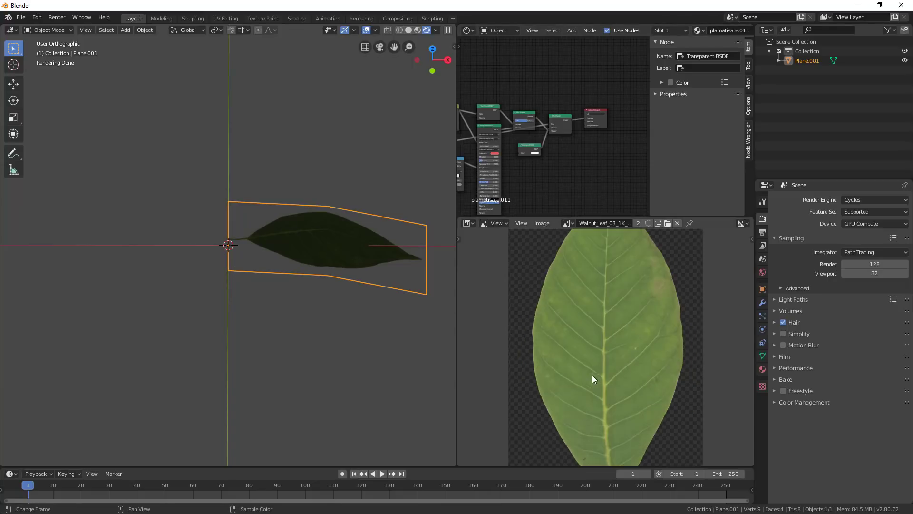
pyautogui.scroll(-2, 622, 333)
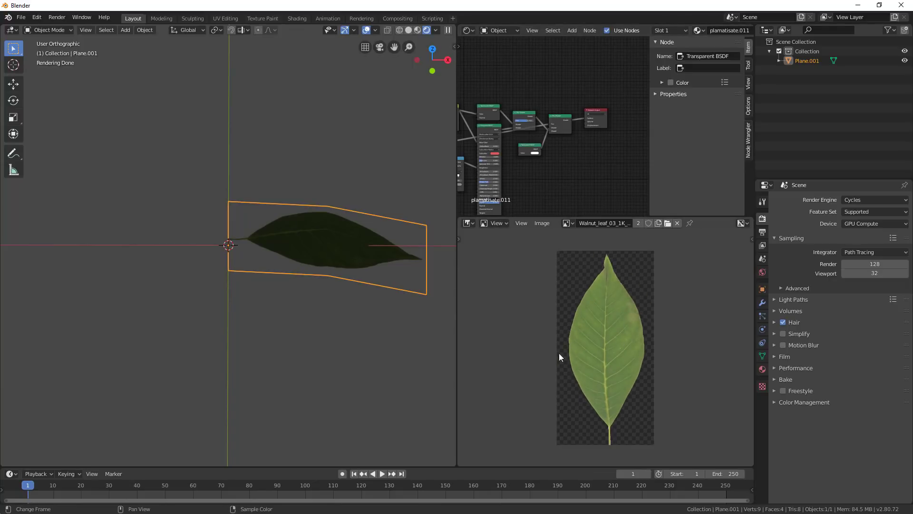
pyautogui.scroll(5, 574, 167)
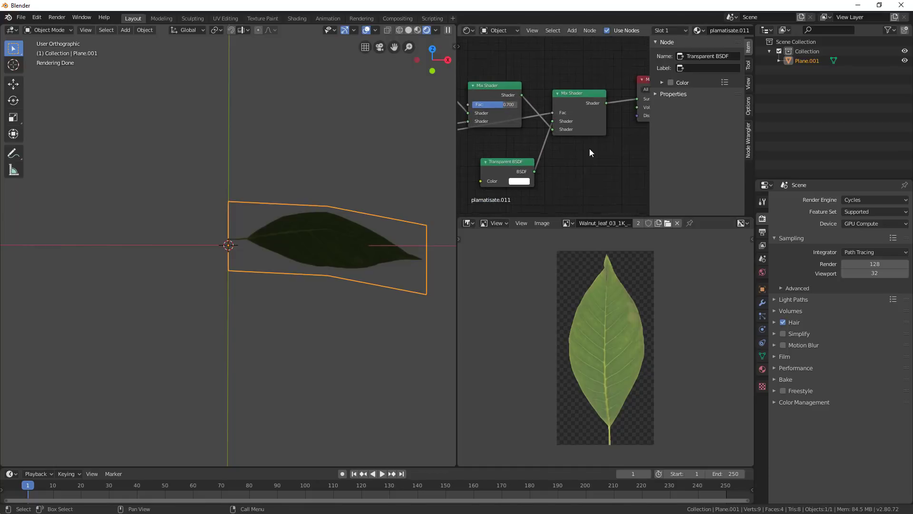
pyautogui.moveTo(589, 152); pyautogui.dragTo(597, 143, button='middle')
pyautogui.scroll(-1, 543, 136)
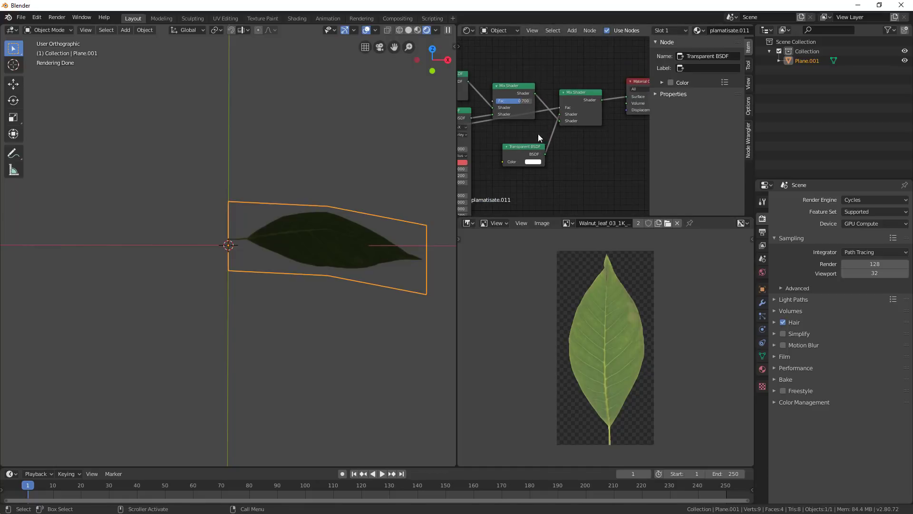
pyautogui.moveTo(313, 235)
pyautogui.mouseDown(button='middle')
pyautogui.moveTo(319, 272)
pyautogui.moveTo(318, 247)
pyautogui.mouseUp(button='middle')
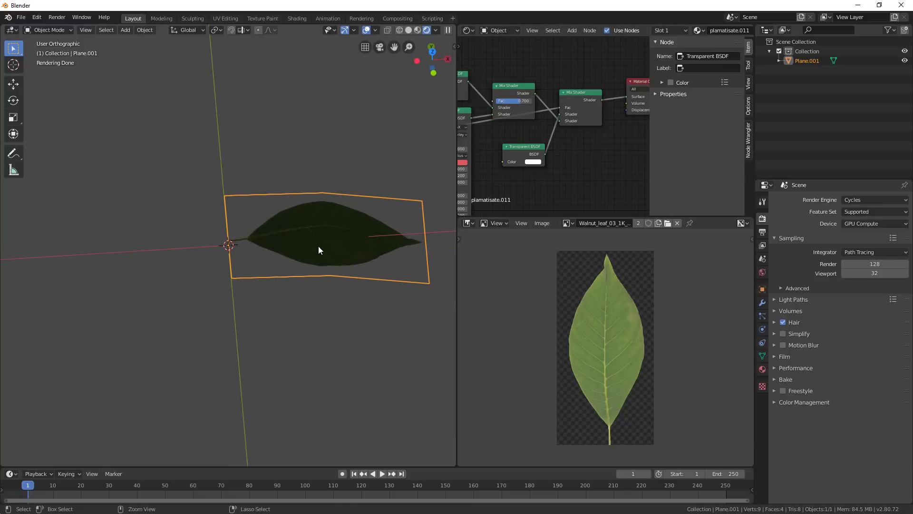
pyautogui.hotkey('ctrl', 'c')
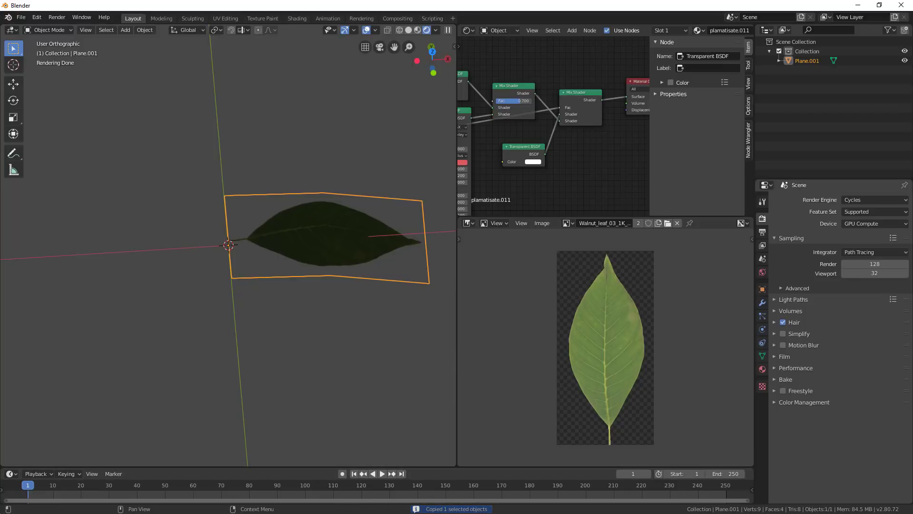
pyautogui.hotkey('alt', 'Tab')
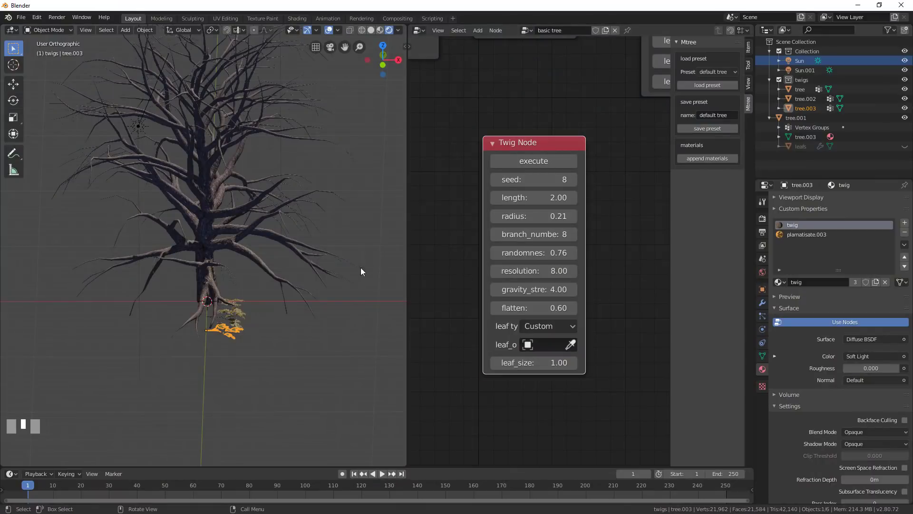
# Step: Hide the large tree and the twigs collection to clear the viewport around the origin
pyautogui.scroll(-2, 261, 303)
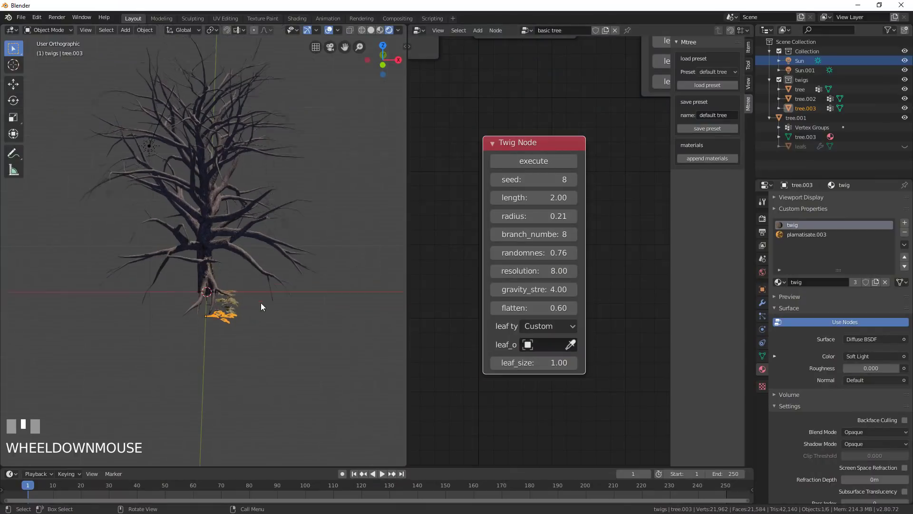
pyautogui.scroll(2, 241, 307)
pyautogui.keyDown('shift'); pyautogui.moveTo(241, 306); pyautogui.dragTo(243, 247, button='middle'); pyautogui.keyUp('shift')
pyautogui.click(243, 247)
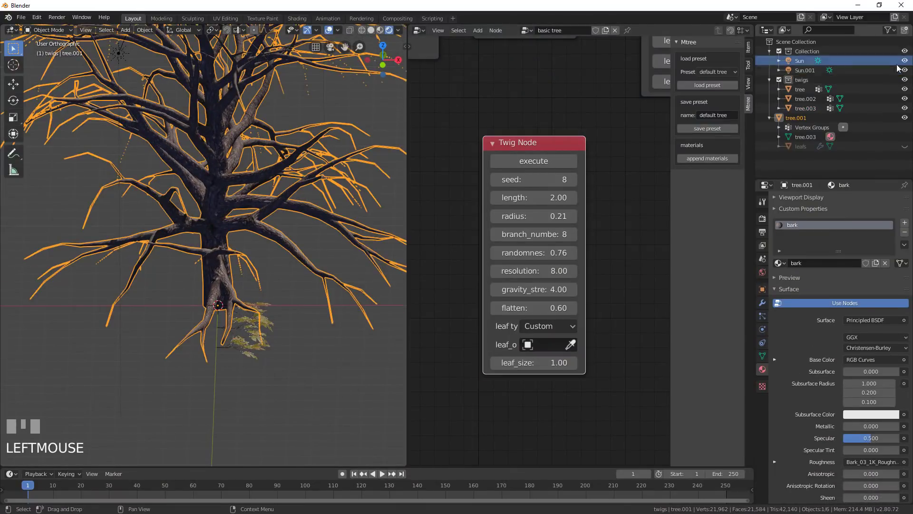
pyautogui.click(905, 118)
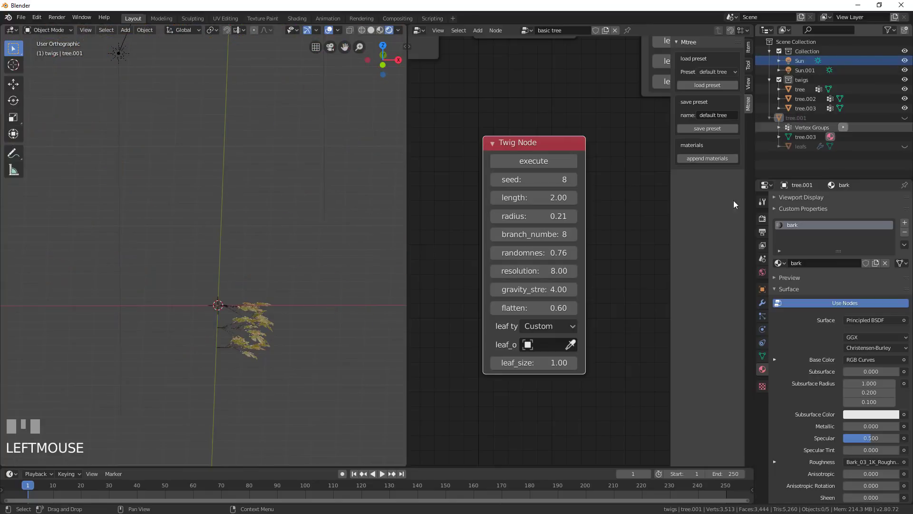
pyautogui.moveTo(209, 295); pyautogui.dragTo(269, 253, button='middle')
pyautogui.scroll(3, 266, 333)
pyautogui.click(296, 327)
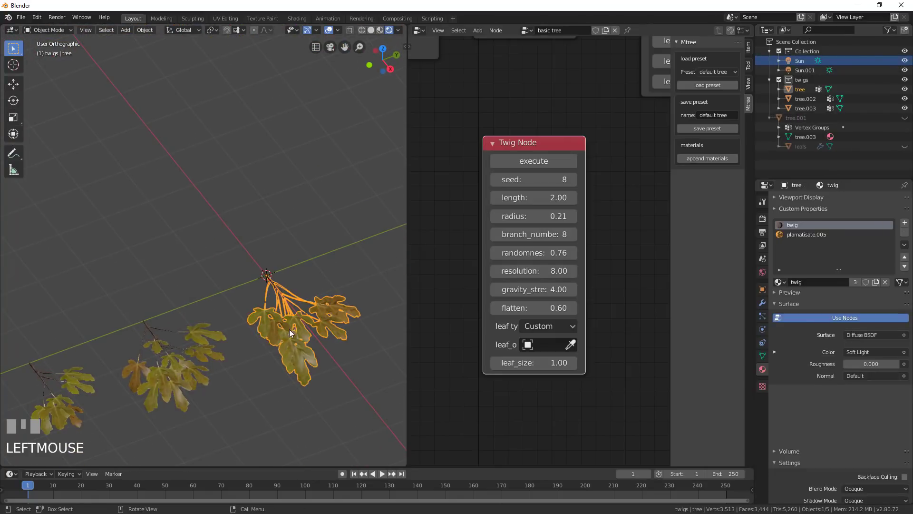
pyautogui.click(905, 79)
pyautogui.scroll(1, 280, 294)
pyautogui.keyDown('shift'); pyautogui.moveTo(278, 294); pyautogui.dragTo(238, 257, button='middle'); pyautogui.keyUp('shift')
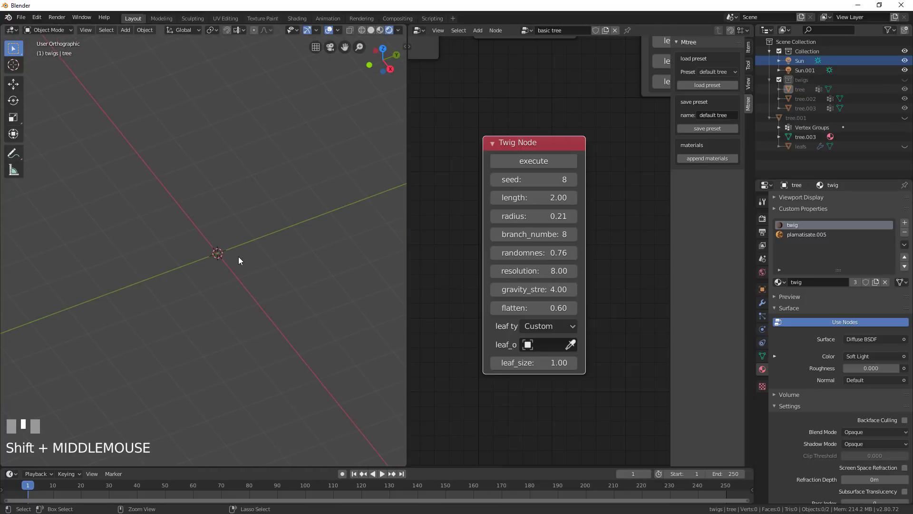
# Step: Paste the copied leaf plane, move it from the twigs collection into Collection, and select it
pyautogui.hotkey('ctrl', 'v')
pyautogui.scroll(1, 252, 309)
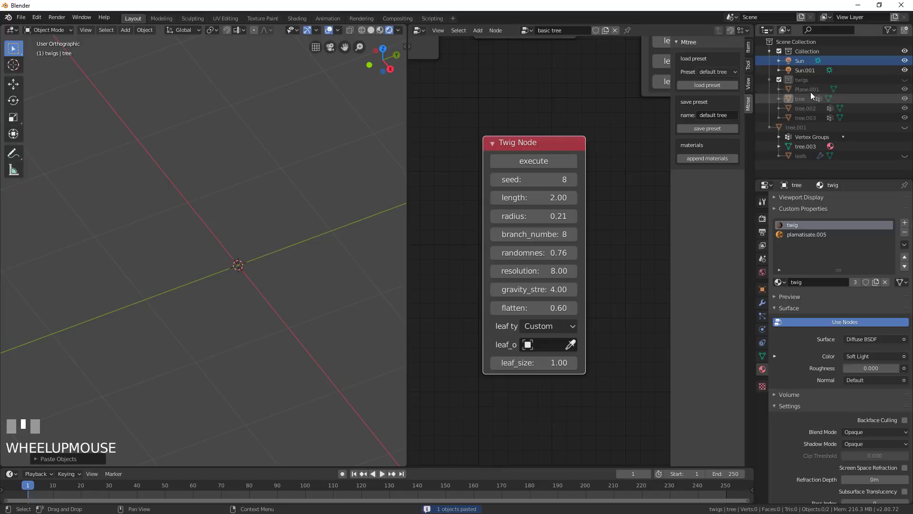
pyautogui.moveTo(810, 88); pyautogui.dragTo(809, 66)
pyautogui.moveTo(347, 264); pyautogui.dragTo(195, 314, button='middle')
pyautogui.click(195, 310)
pyautogui.keyDown('shift'); pyautogui.moveTo(190, 375); pyautogui.dragTo(249, 247, button='middle'); pyautogui.keyUp('shift')
pyautogui.scroll(3, 249, 248)
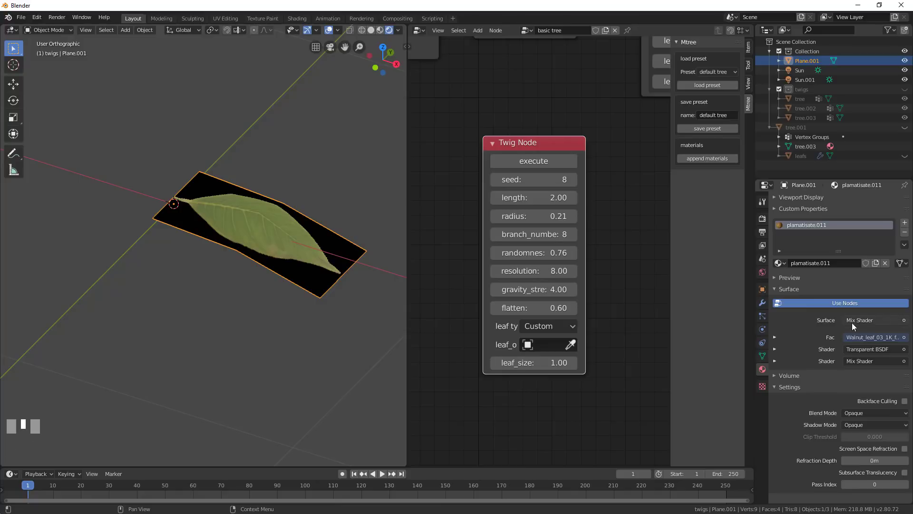
# Step: Set the leaf material's Blend Mode to Alpha Clip
pyautogui.scroll(-2, 812, 346)
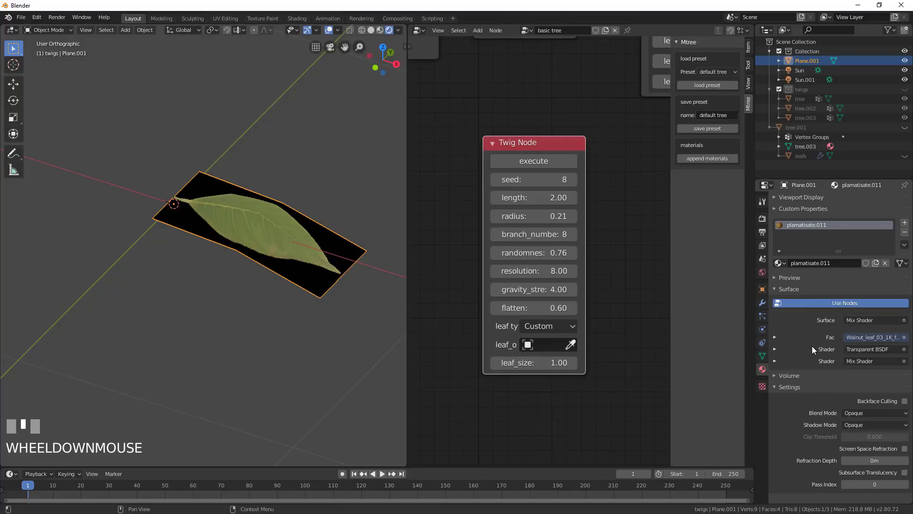
pyautogui.click(854, 413)
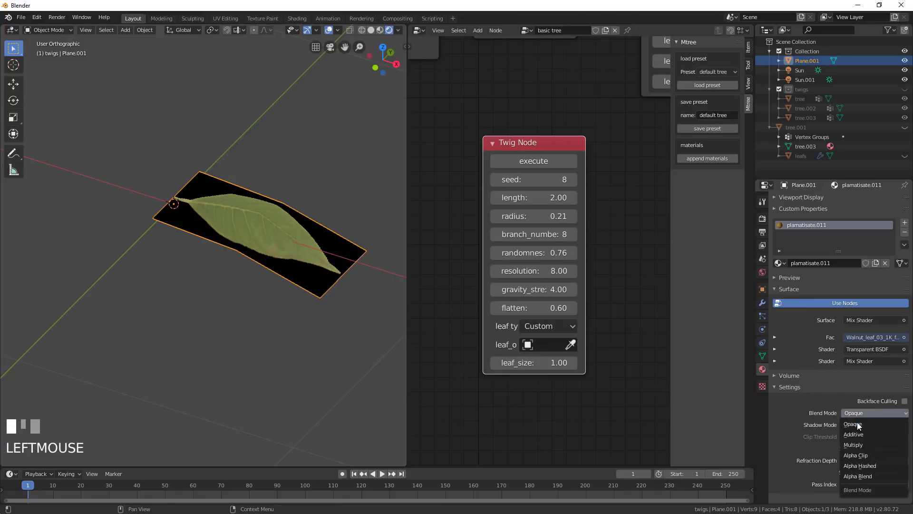
pyautogui.click(859, 455)
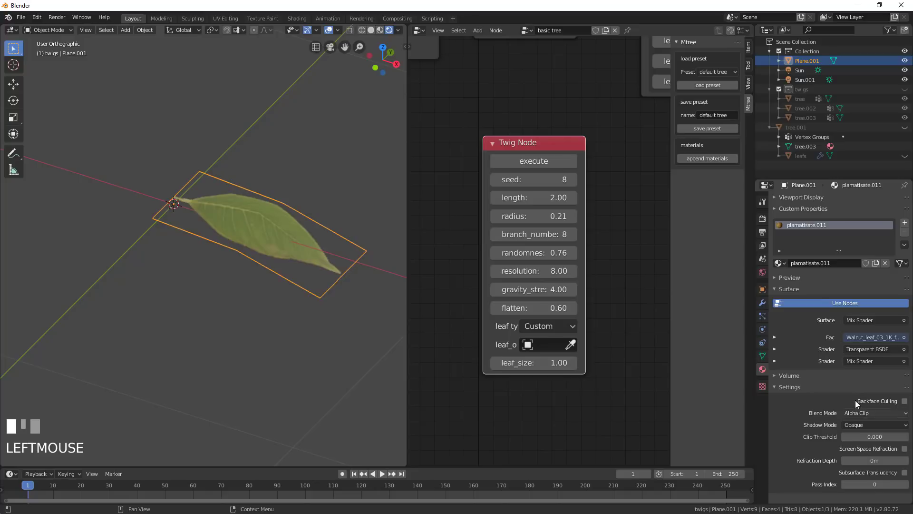
# Step: Set the leaf material's Shadow Mode to Alpha Clip
pyautogui.click(870, 423)
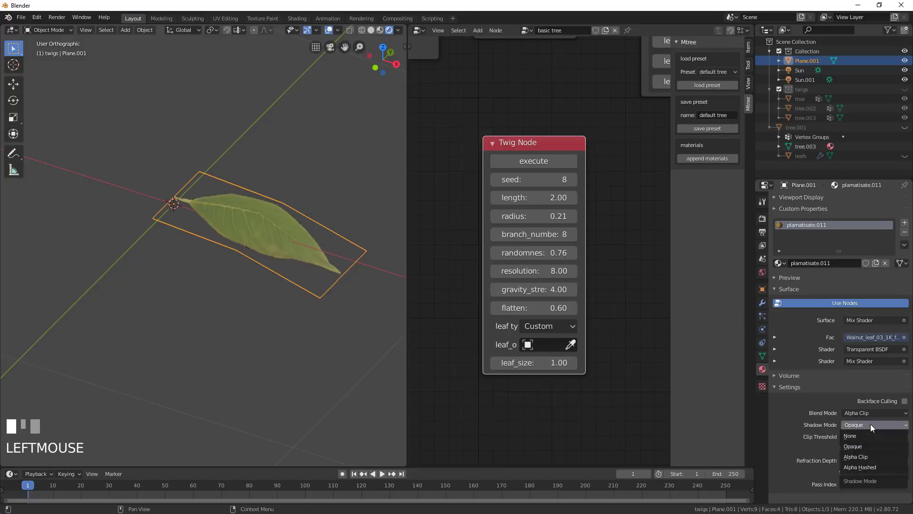
pyautogui.click(863, 457)
pyautogui.moveTo(296, 296)
pyautogui.mouseDown(button='middle')
pyautogui.moveTo(292, 314)
pyautogui.moveTo(241, 287)
pyautogui.moveTo(235, 293)
pyautogui.moveTo(283, 299)
pyautogui.mouseUp(button='middle')
pyautogui.scroll(-2, 290, 299)
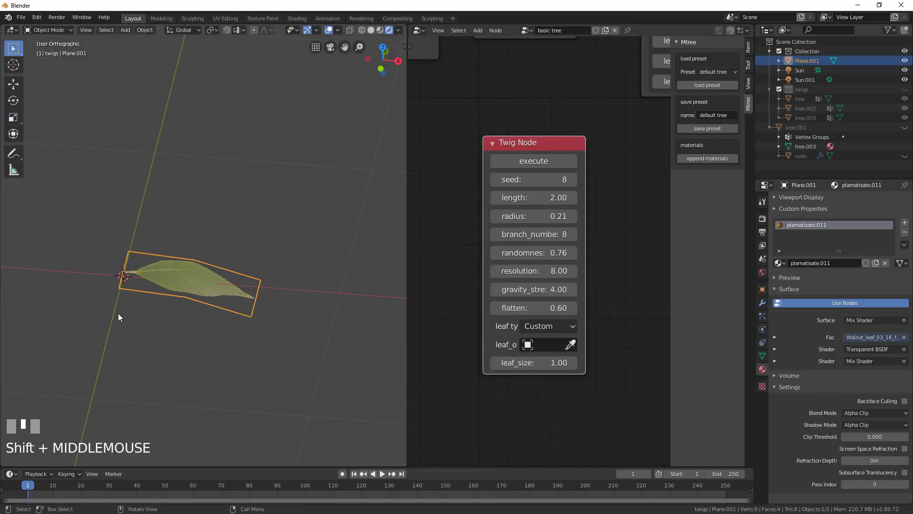
# Step: In Edit Mode, move the whole leaf mesh down about 0.025 m along Z so its stem base meets the origin
pyautogui.scroll(5, 235, 286)
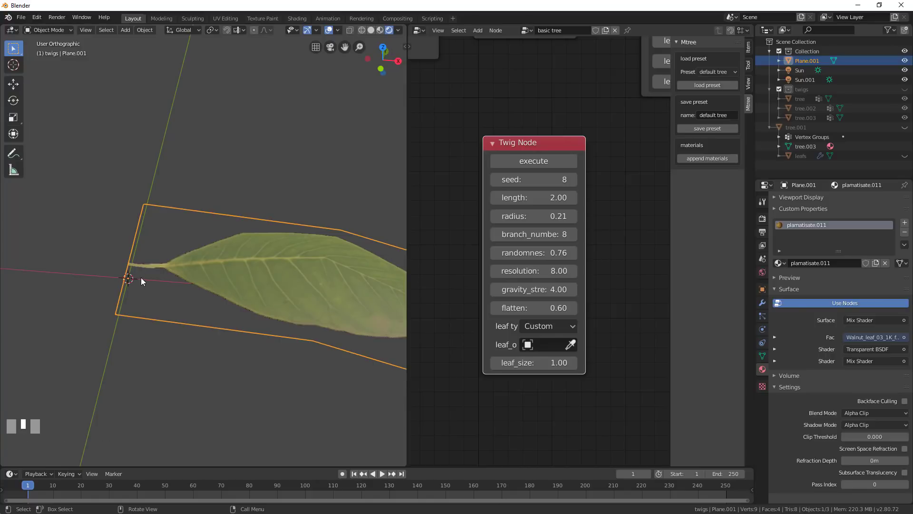
pyautogui.press('KP_3')
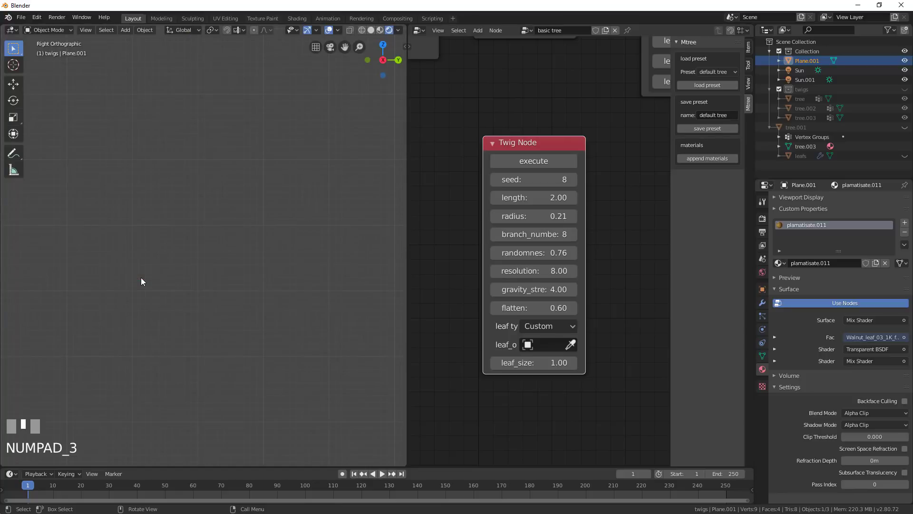
pyautogui.press('KP_Decimal')
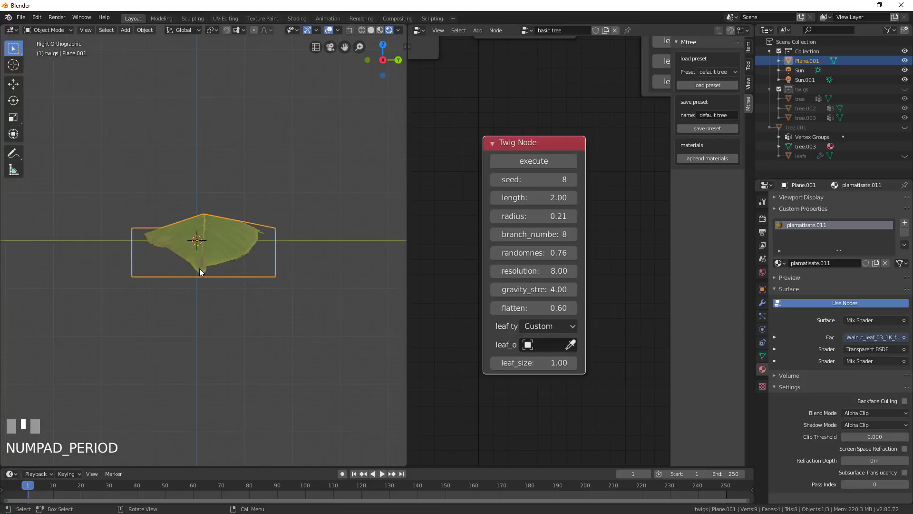
pyautogui.press('KP_1')
pyautogui.keyDown('shift'); pyautogui.moveTo(198, 267); pyautogui.dragTo(218, 313, button='middle'); pyautogui.keyUp('shift')
pyautogui.scroll(3, 216, 313)
pyautogui.press('Tab')
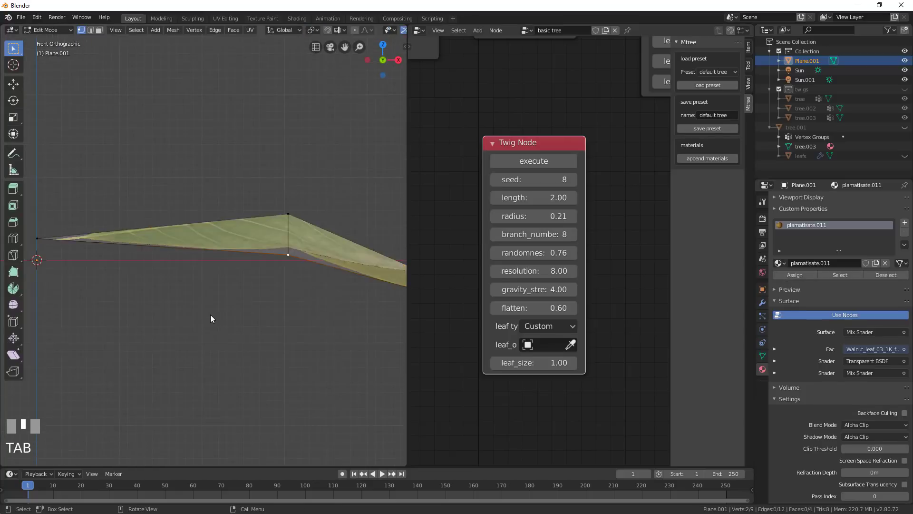
pyautogui.press('a')
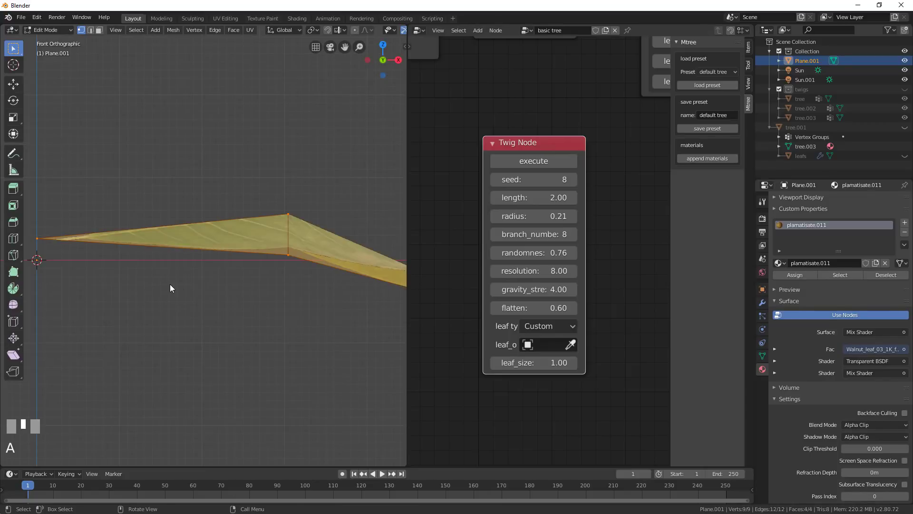
pyautogui.press('g')
pyautogui.press('z')
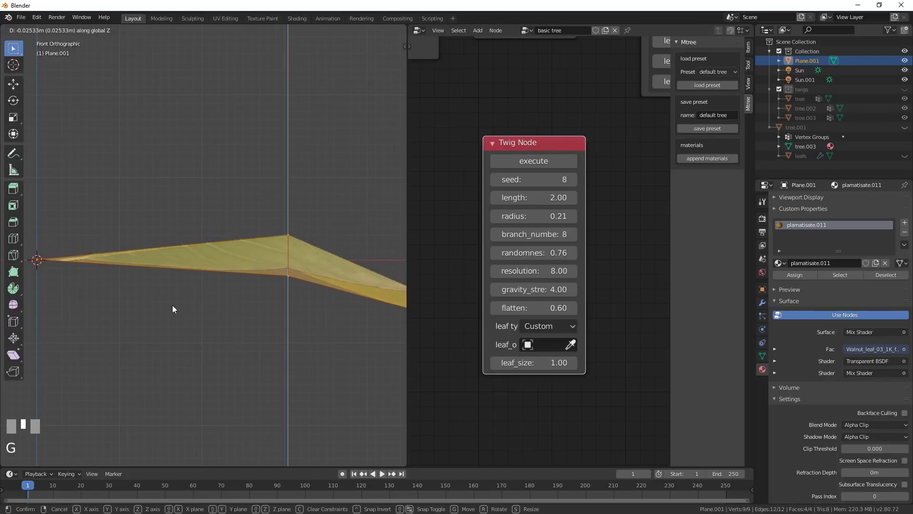
pyautogui.click(172, 309)
pyautogui.moveTo(74, 279); pyautogui.dragTo(139, 314, button='middle')
pyautogui.press('Tab')
# Step: Pick the walnut leaf plane in the viewport as the Twig Node's custom leaf object
pyautogui.moveTo(159, 283); pyautogui.dragTo(251, 277, button='middle')
pyautogui.scroll(-3, 242, 301)
pyautogui.scroll(3, 255, 301)
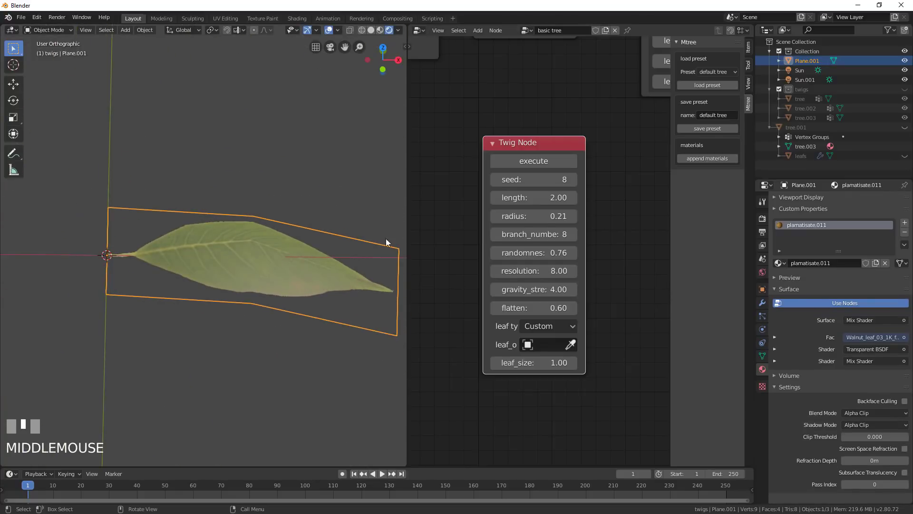
pyautogui.scroll(-3, 255, 251)
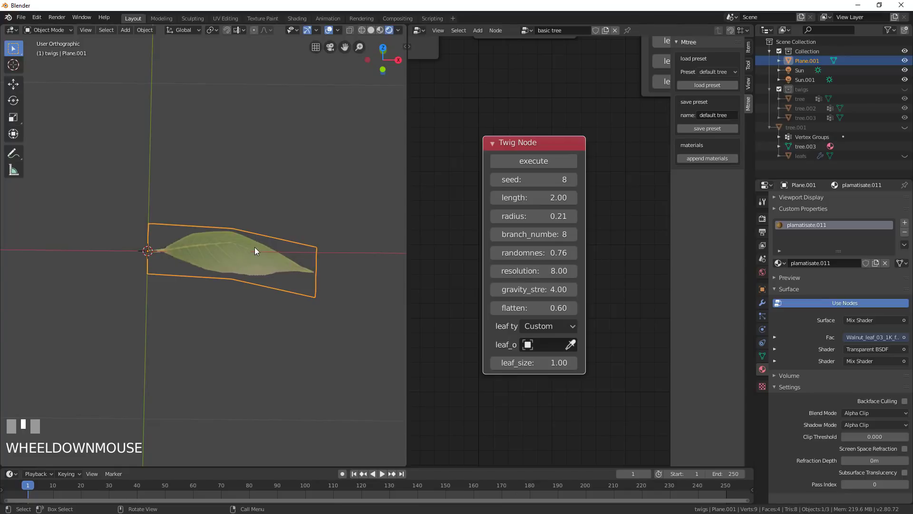
pyautogui.click(571, 344)
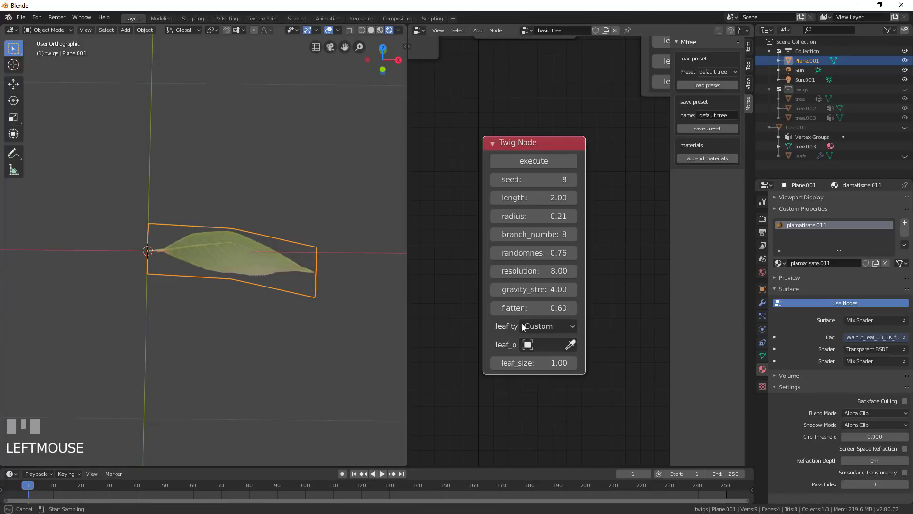
pyautogui.click(265, 259)
# Step: Hide the leaf plane and execute the Twig Node to generate a twig with the walnut leaves
pyautogui.scroll(-3, 215, 280)
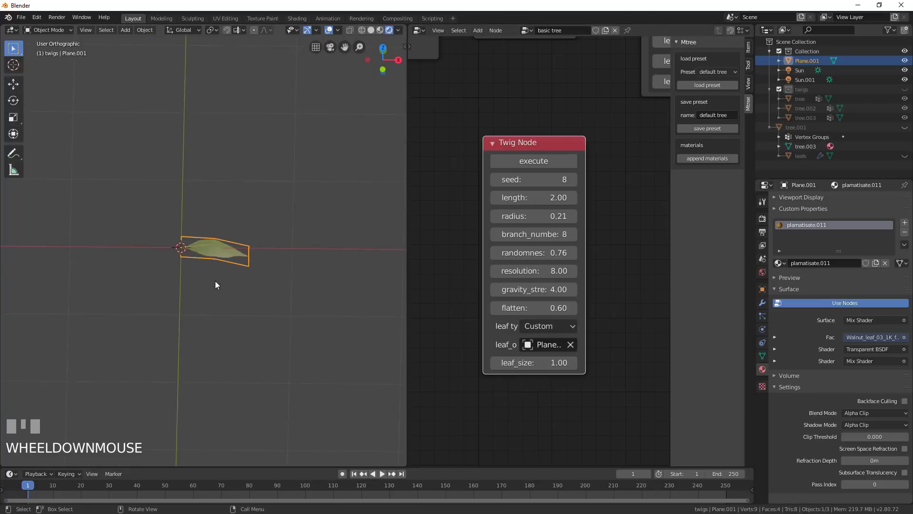
pyautogui.moveTo(215, 280); pyautogui.dragTo(249, 275, button='middle')
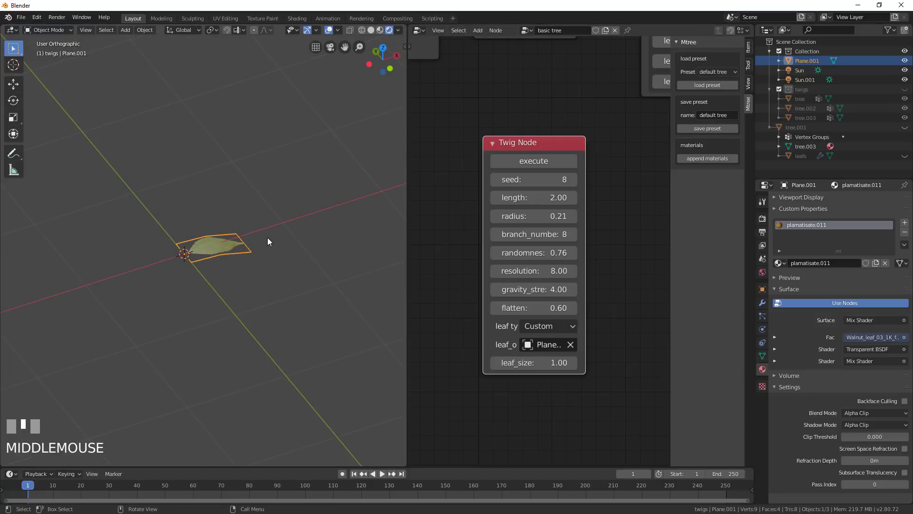
pyautogui.press('h')
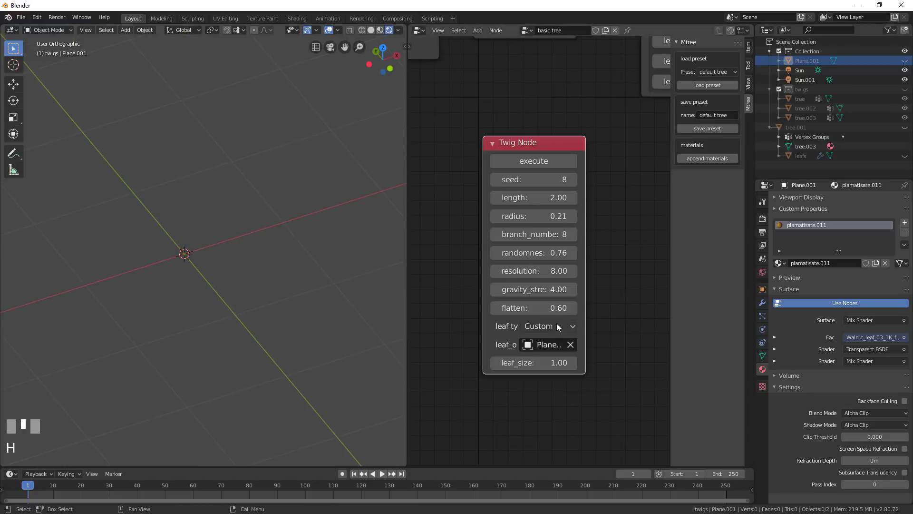
pyautogui.click(537, 161)
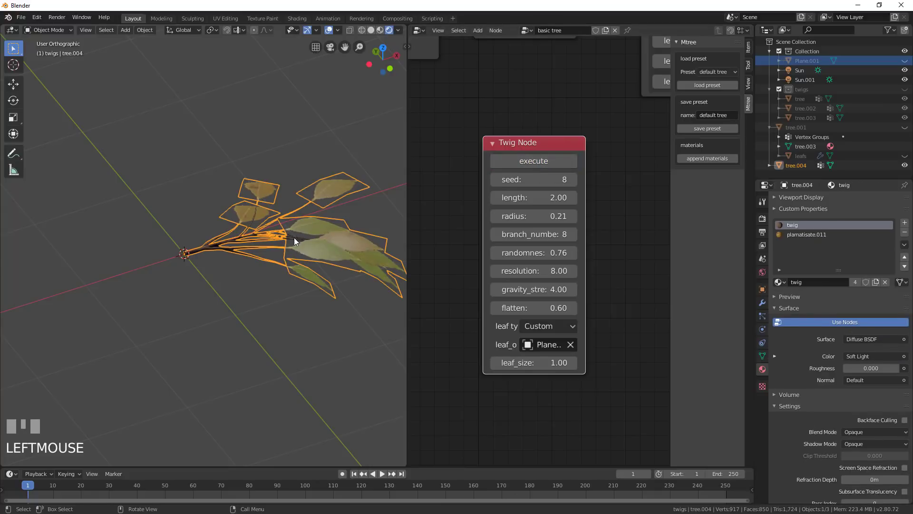
# Step: Duplicate the generated twig and place the copy beside the original
pyautogui.moveTo(294, 238); pyautogui.dragTo(292, 290, button='middle')
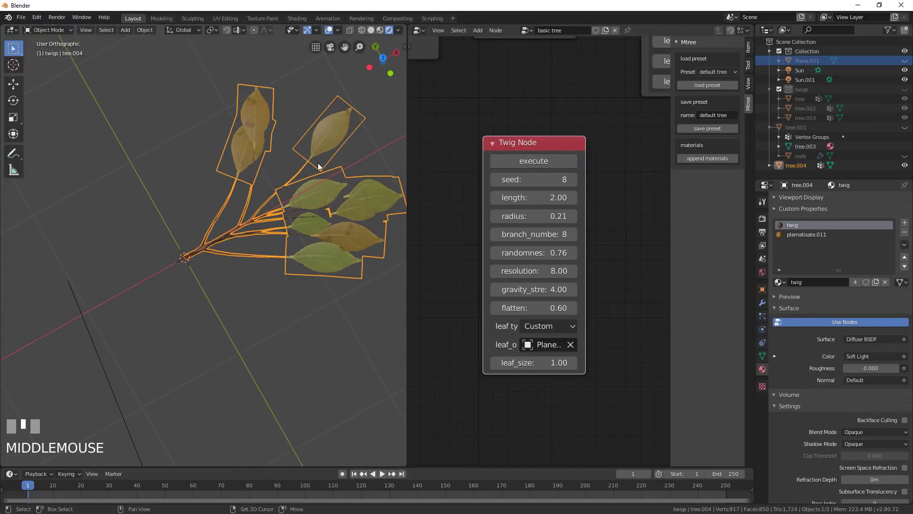
pyautogui.keyDown('shift'); pyautogui.moveTo(317, 163); pyautogui.dragTo(292, 227, button='middle'); pyautogui.keyUp('shift')
pyautogui.scroll(2, 281, 322)
pyautogui.moveTo(281, 322)
pyautogui.mouseDown(button='middle')
pyautogui.moveTo(272, 275)
pyautogui.moveTo(321, 278)
pyautogui.moveTo(324, 340)
pyautogui.moveTo(249, 329)
pyautogui.moveTo(291, 318)
pyautogui.mouseUp(button='middle')
pyautogui.scroll(-2, 324, 341)
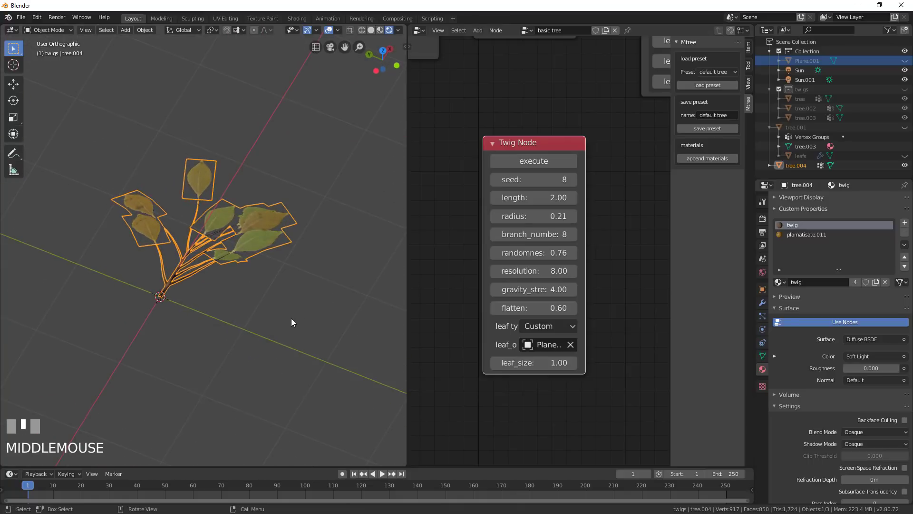
pyautogui.moveTo(223, 279); pyautogui.dragTo(252, 329, button='middle')
pyautogui.scroll(1, 252, 329)
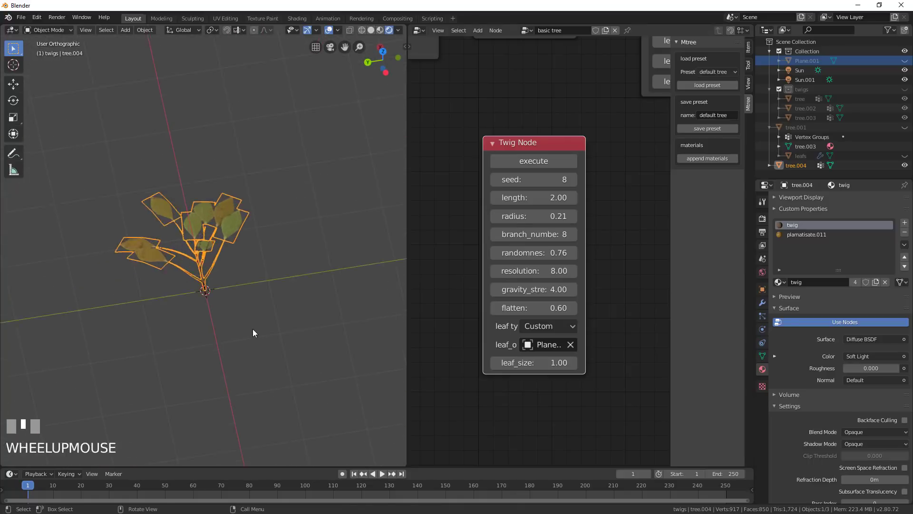
pyautogui.hotkey('shift', 'd')
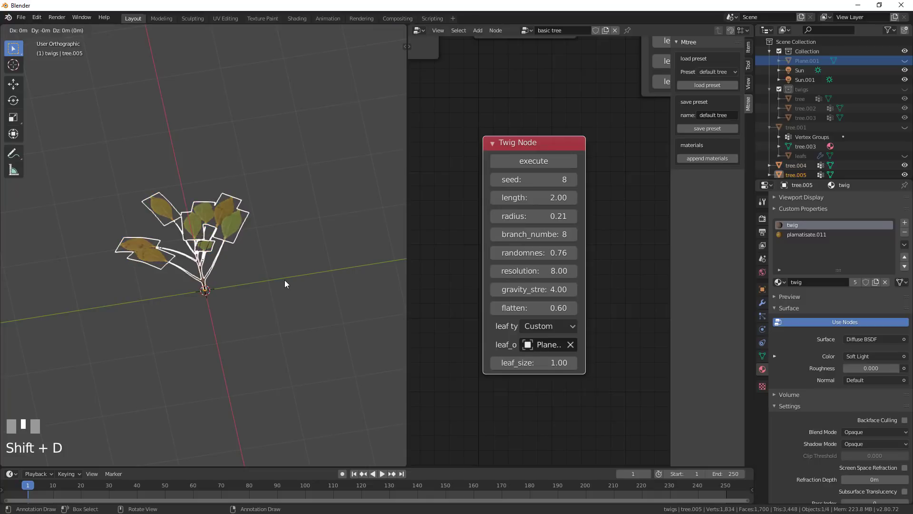
pyautogui.click(187, 236)
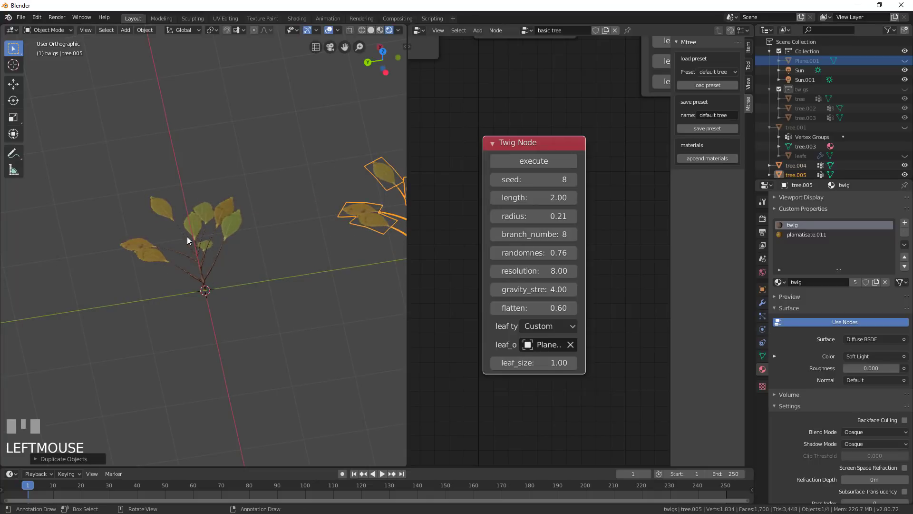
# Step: Regenerate the original twig with seed 5, length 1.85 and branch number 6
pyautogui.click(190, 238)
pyautogui.click(494, 180)
pyautogui.click(495, 180)
pyautogui.click(495, 180)
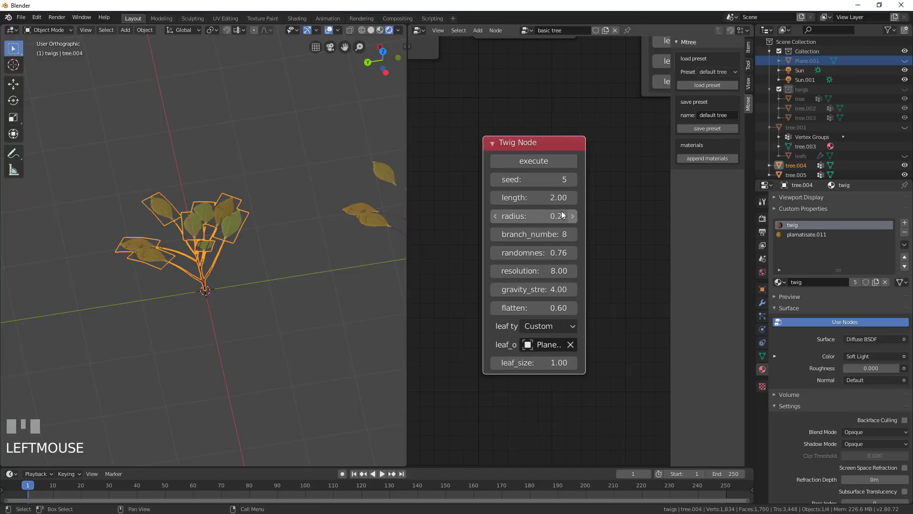
pyautogui.moveTo(537, 199); pyautogui.dragTo(530, 198)
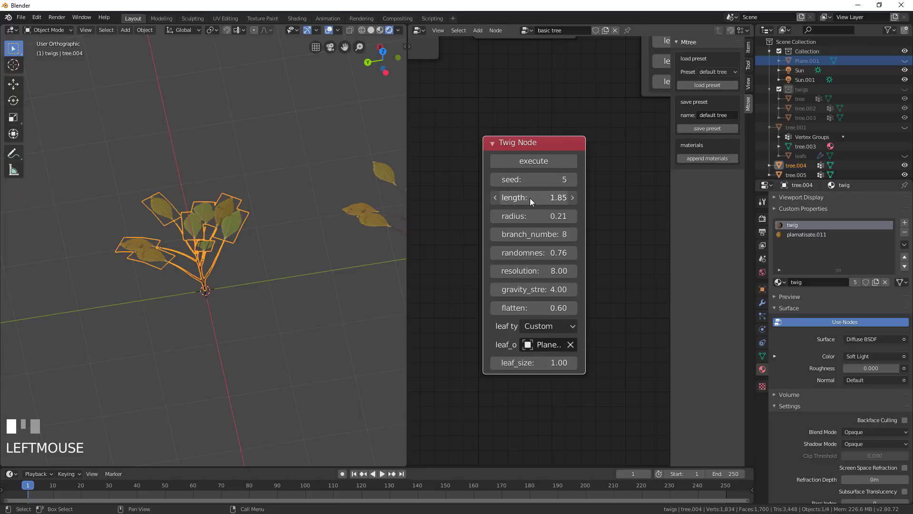
pyautogui.click(495, 233)
pyautogui.click(495, 233)
pyautogui.click(549, 162)
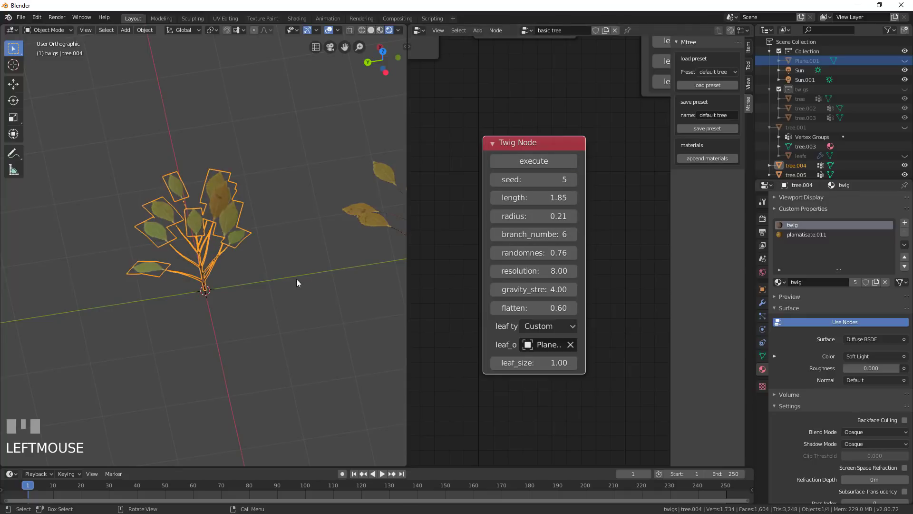
# Step: Duplicate the regenerated twig and move the copy along the Y axis, past the first copy
pyautogui.moveTo(297, 282); pyautogui.dragTo(290, 328, button='middle')
pyautogui.press('g')
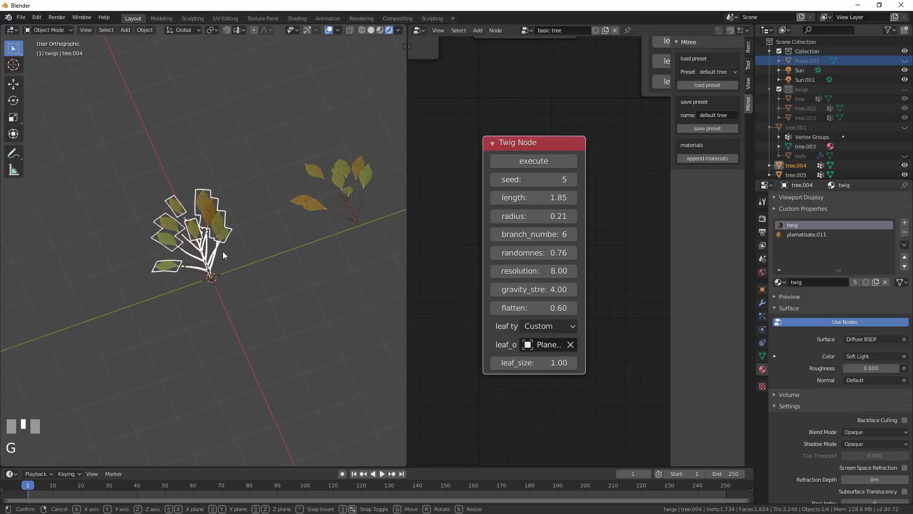
pyautogui.rightClick(224, 249)
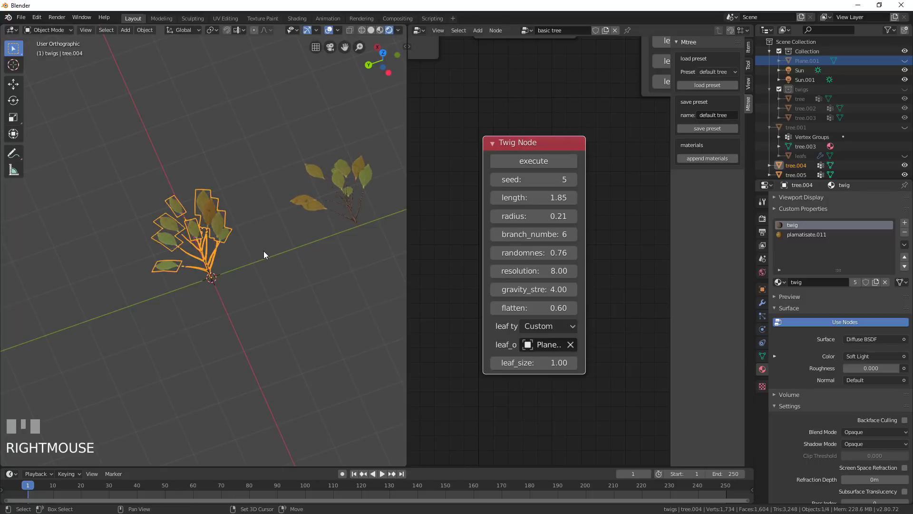
pyautogui.hotkey('shift', 'd')
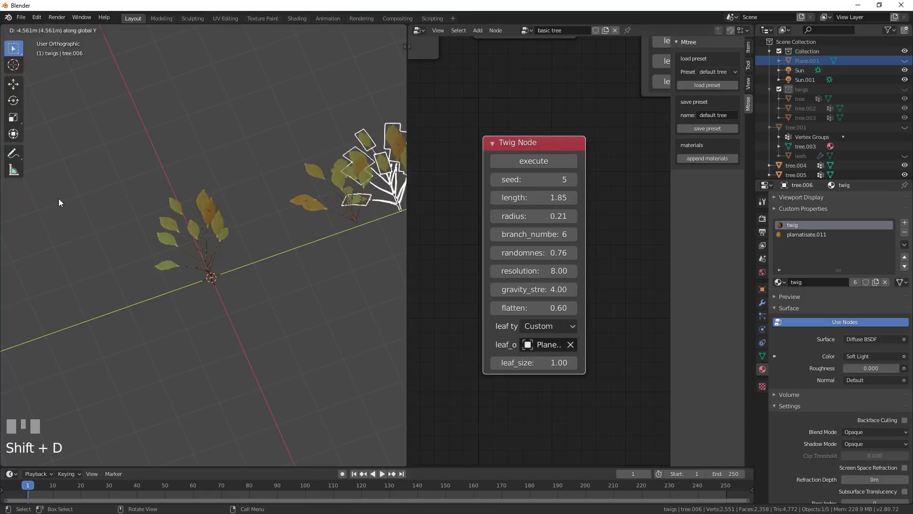
pyautogui.click(90, 188)
# Step: Regenerate the twig at the origin with branch number 4, length 1.2 and seed 3
pyautogui.keyDown('shift'); pyautogui.moveTo(293, 176); pyautogui.dragTo(153, 214, button='middle'); pyautogui.keyUp('shift')
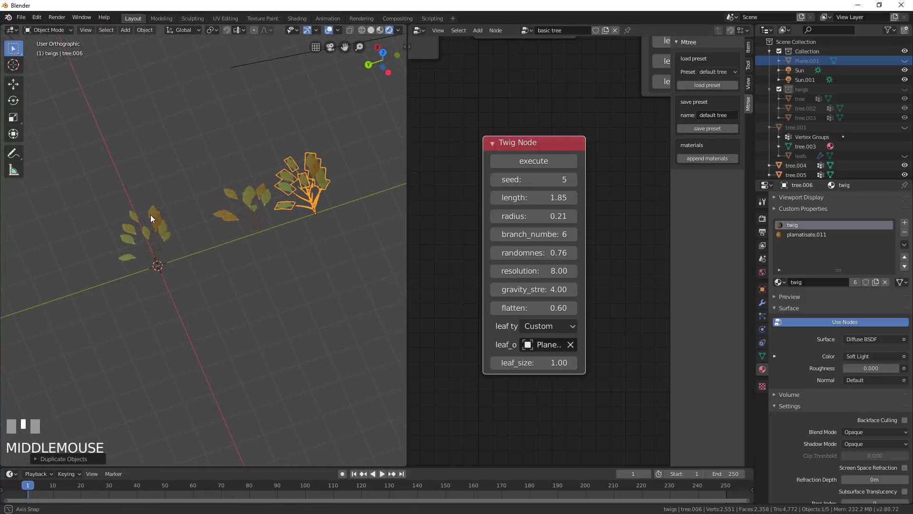
pyautogui.scroll(2, 152, 214)
pyautogui.click(180, 262)
pyautogui.keyDown('shift'); pyautogui.moveTo(180, 264); pyautogui.dragTo(198, 275, button='middle'); pyautogui.keyUp('shift')
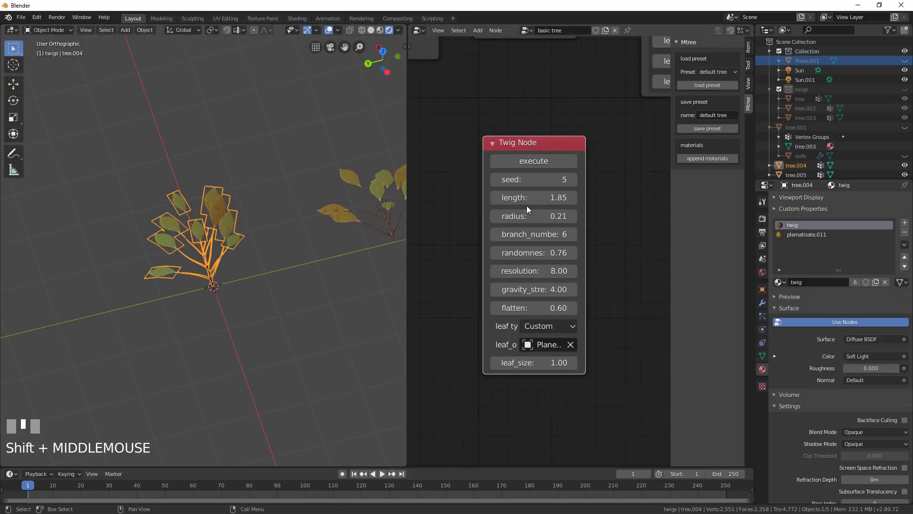
pyautogui.click(494, 235)
pyautogui.click(495, 235)
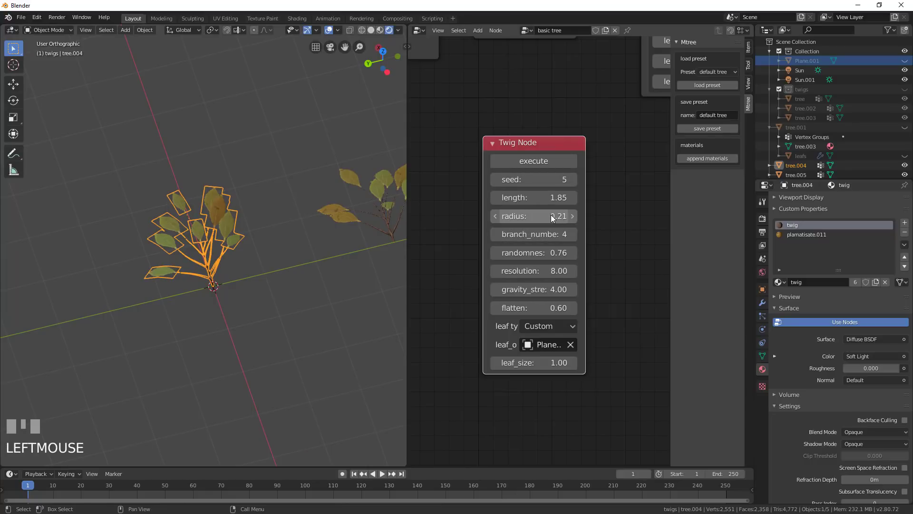
pyautogui.click(543, 198)
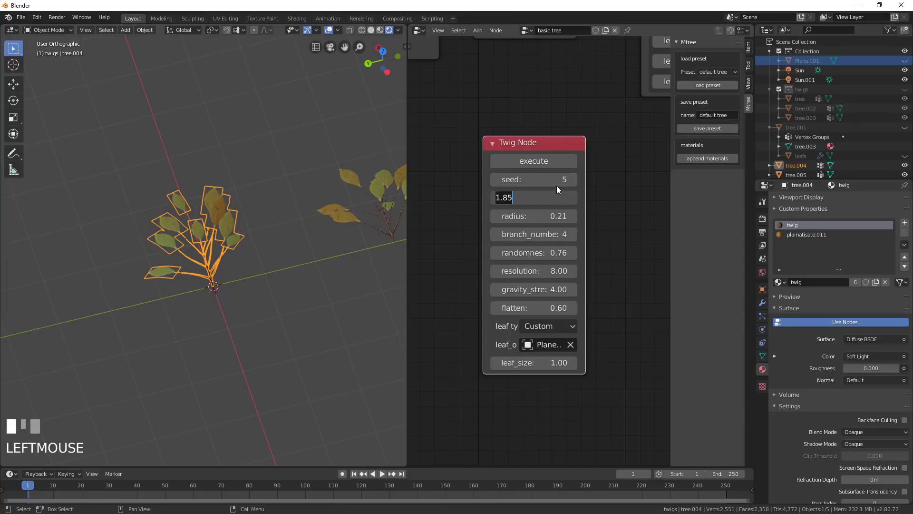
pyautogui.write('1.2')
pyautogui.press('Return')
pyautogui.click(495, 179)
pyautogui.click(495, 179)
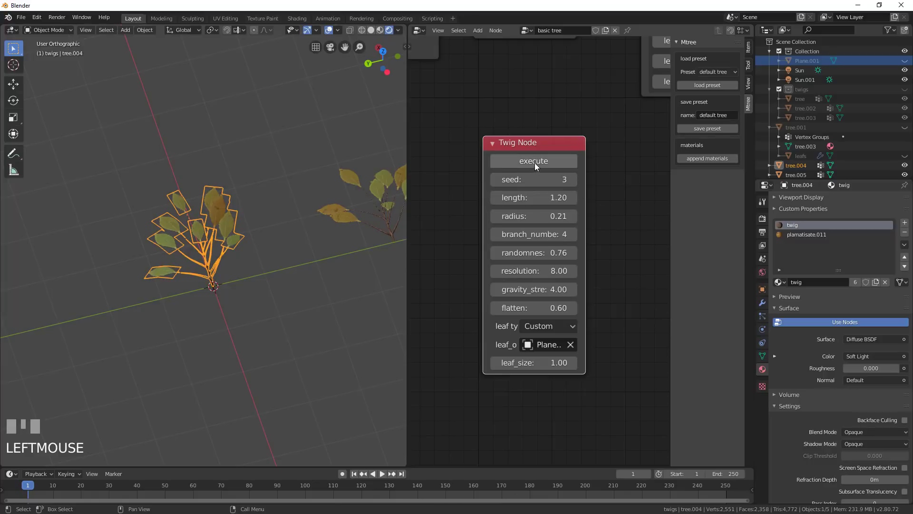
pyautogui.click(533, 161)
# Step: Select all three new twigs and move them to a new collection named twig2
pyautogui.moveTo(305, 233); pyautogui.dragTo(241, 260, button='middle')
pyautogui.scroll(1, 251, 261)
pyautogui.scroll(2, 284, 250)
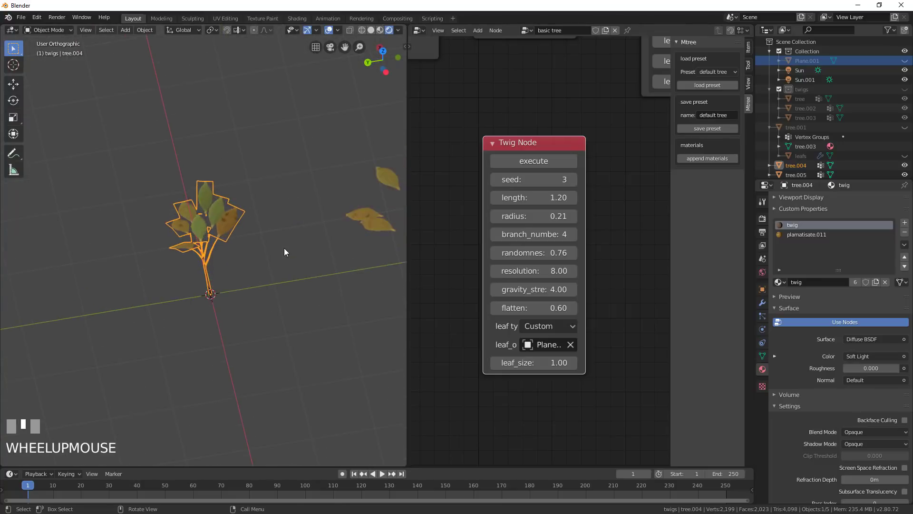
pyautogui.scroll(-2, 309, 242)
pyautogui.keyDown('shift'); pyautogui.moveTo(318, 239); pyautogui.dragTo(280, 232, button='middle'); pyautogui.keyUp('shift')
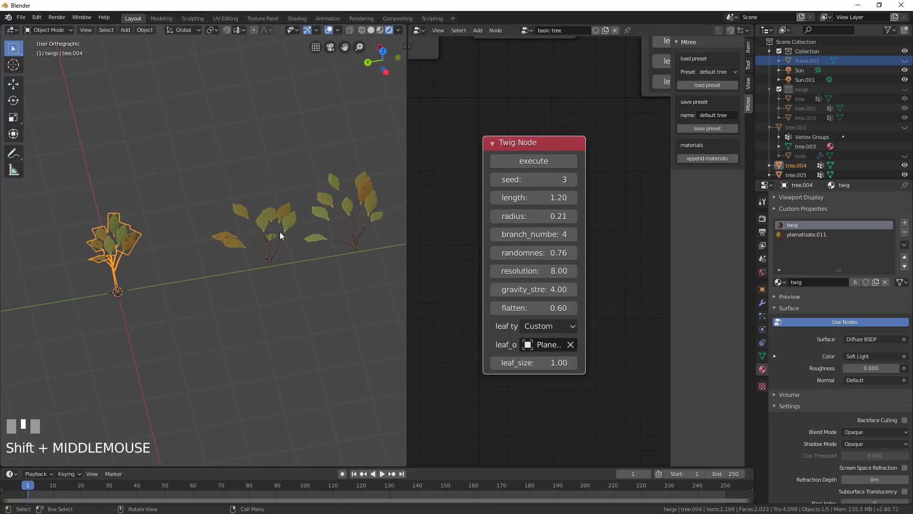
pyautogui.keyDown('shift'); pyautogui.click(326, 207); pyautogui.keyUp('shift')
pyautogui.keyDown('shift'); pyautogui.click(327, 211); pyautogui.keyUp('shift')
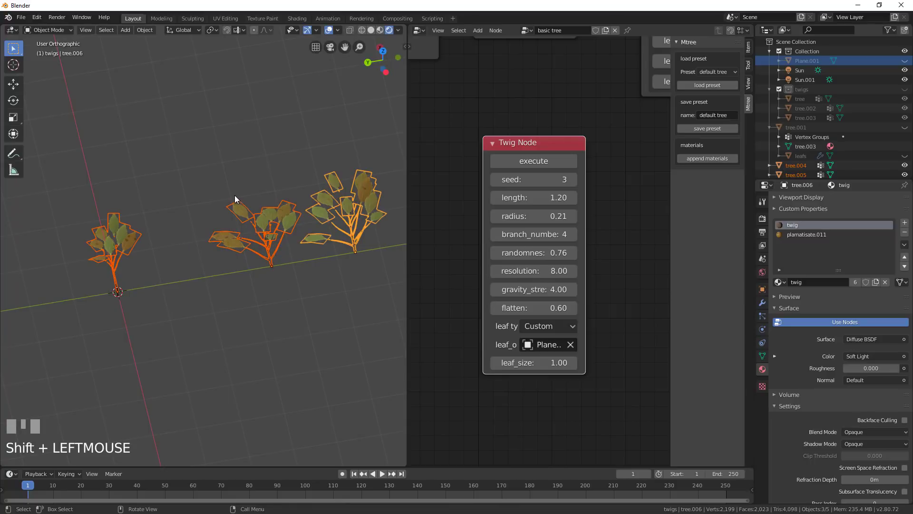
pyautogui.press('m')
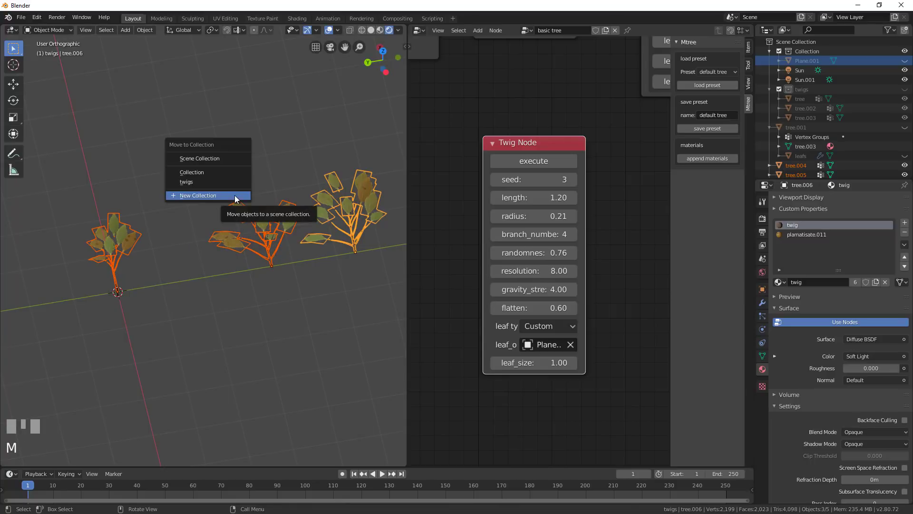
pyautogui.click(235, 195)
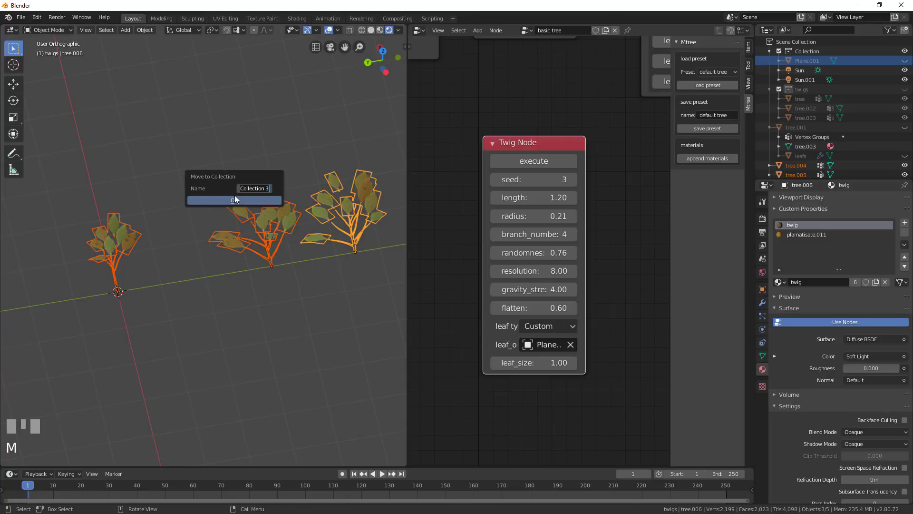
pyautogui.click(269, 188)
pyautogui.write('twig2')
pyautogui.press('KP_Enter')
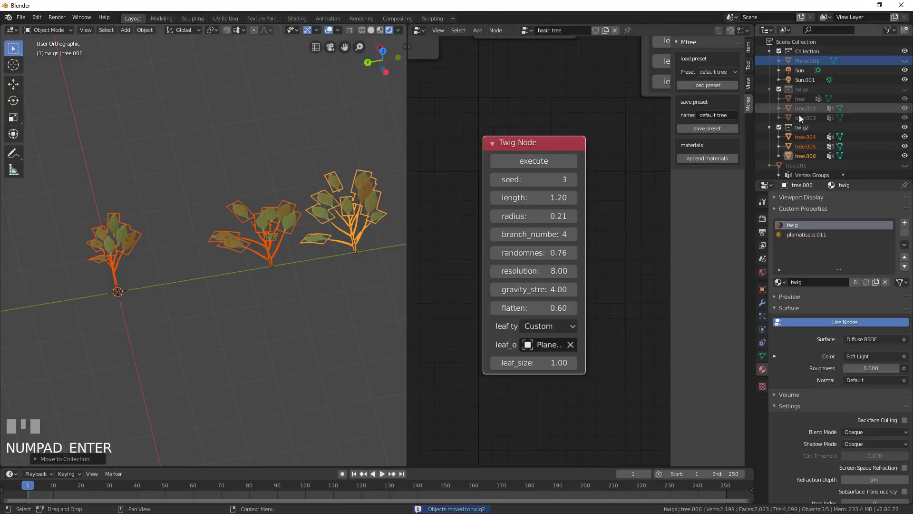
# Step: Unhide tree.001 and its leafs object
pyautogui.scroll(-4, 295, 240)
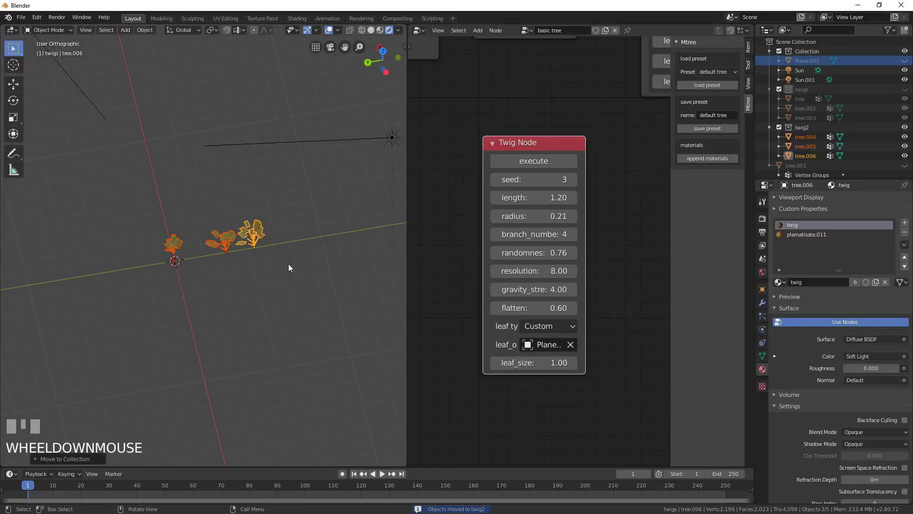
pyautogui.scroll(-2, 837, 119)
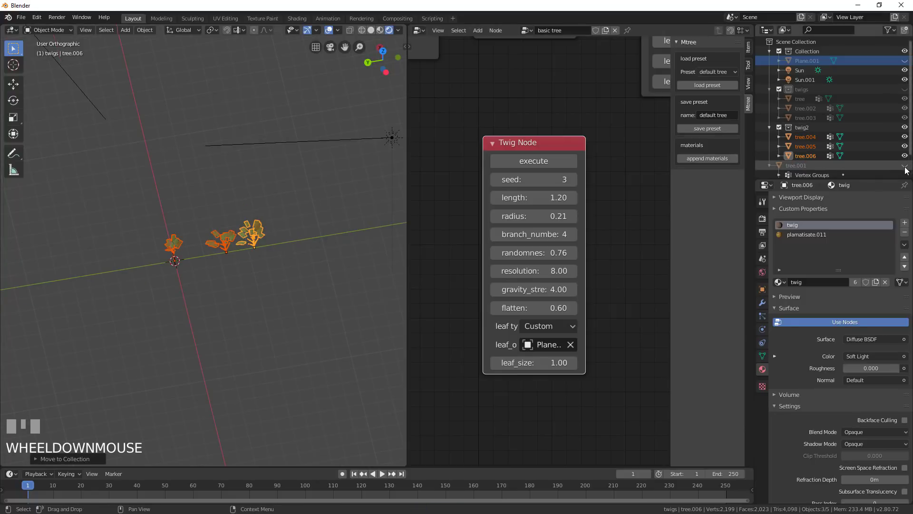
pyautogui.click(905, 140)
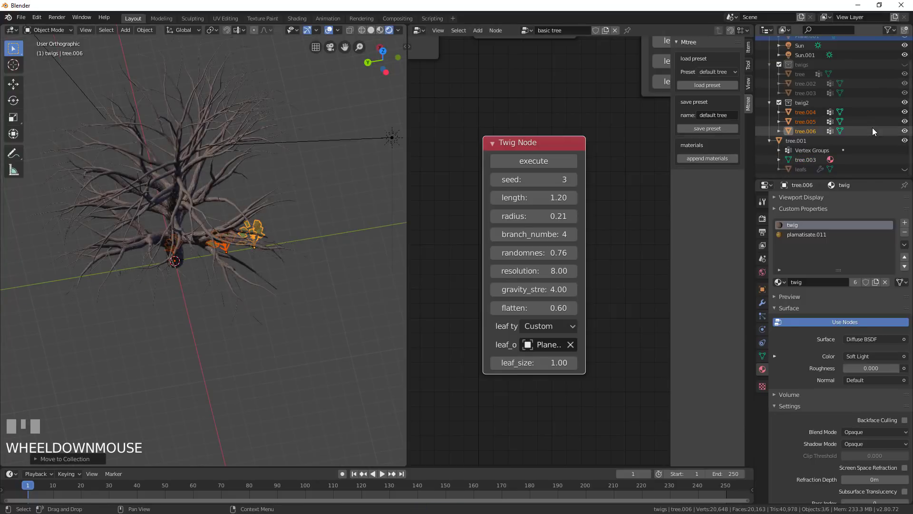
pyautogui.click(904, 169)
pyautogui.moveTo(224, 285); pyautogui.dragTo(275, 247, button='middle')
# Step: Set the instance collection of the leafs object's particle system to twig2, and deselect everything to check the foliage
pyautogui.click(275, 246)
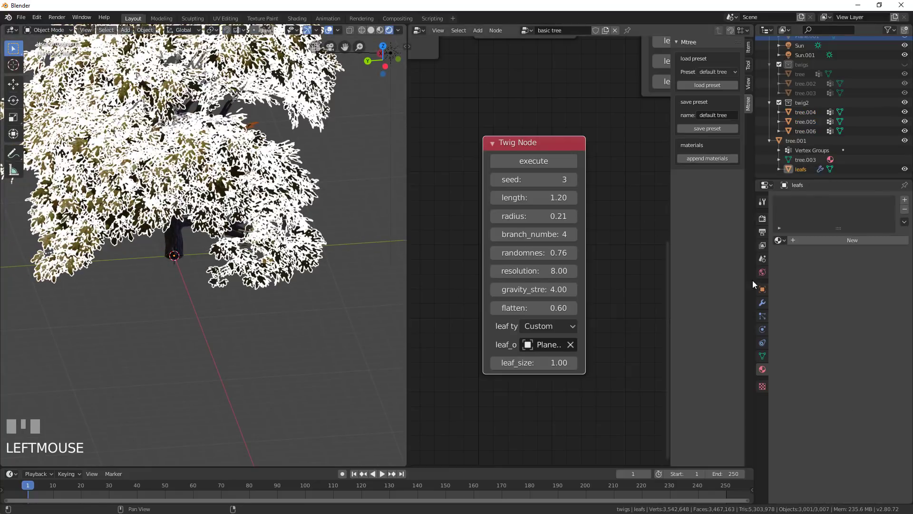
pyautogui.click(763, 316)
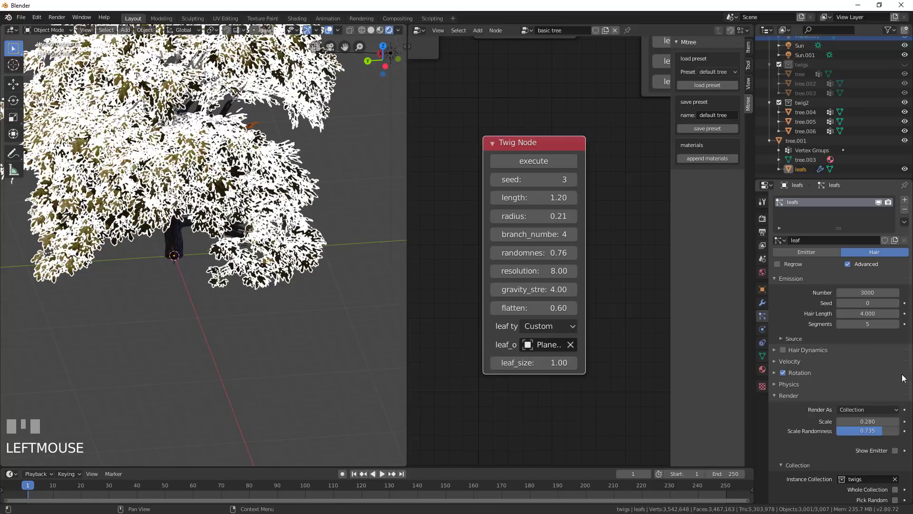
pyautogui.scroll(-5, 863, 417)
pyautogui.click(873, 404)
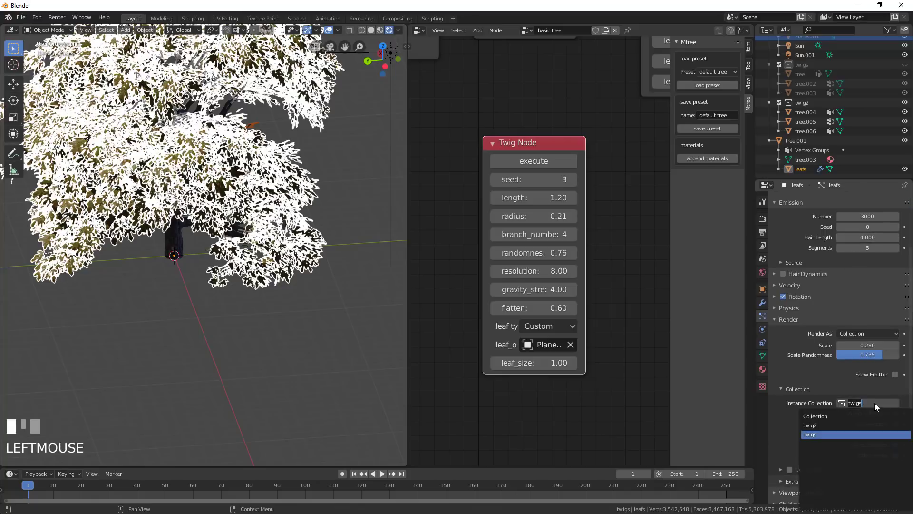
pyautogui.click(846, 424)
pyautogui.moveTo(316, 345); pyautogui.dragTo(165, 304, button='middle')
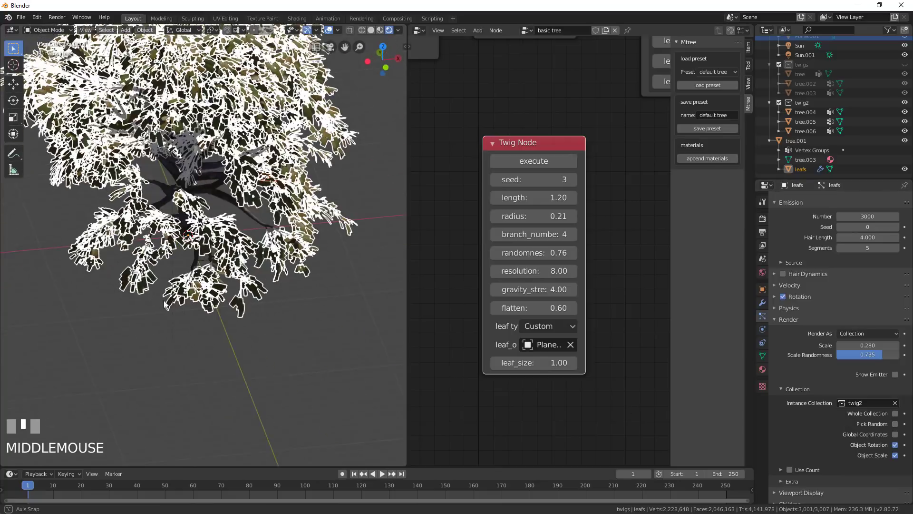
pyautogui.scroll(4, 164, 305)
pyautogui.scroll(-1, 268, 316)
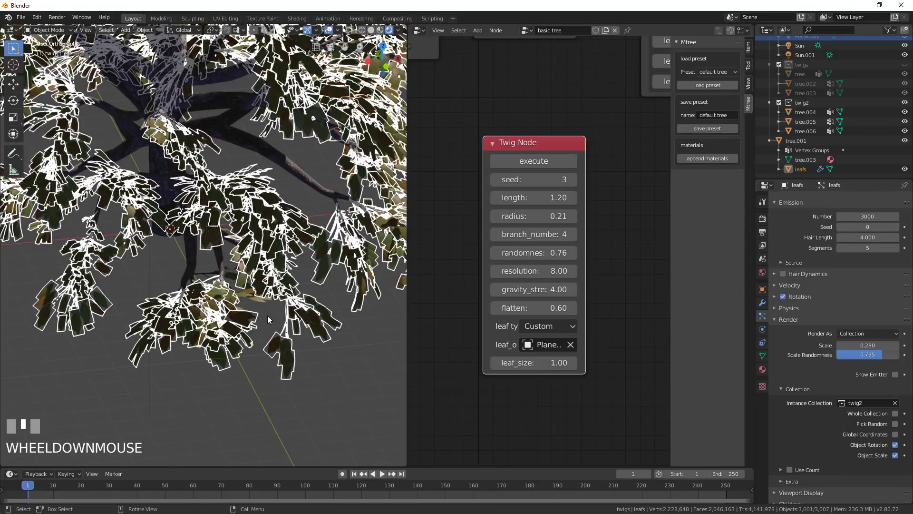
pyautogui.hotkey('alt', 'a')
pyautogui.moveTo(217, 270); pyautogui.dragTo(164, 283, button='middle')
pyautogui.scroll(-3, 192, 251)
pyautogui.scroll(2, 300, 298)
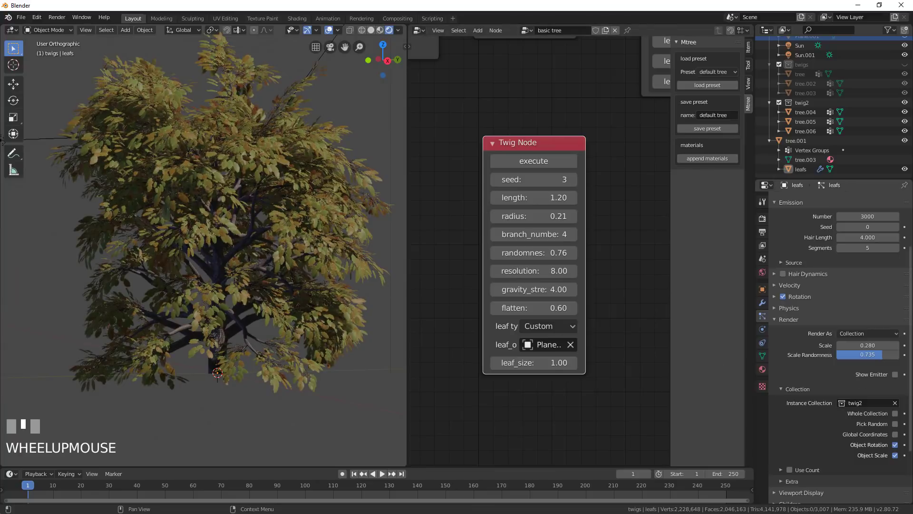
# Step: Set the render scale of the leafs particle system to 0.200 and inspect the tree's foliage
pyautogui.moveTo(871, 346); pyautogui.dragTo(863, 344)
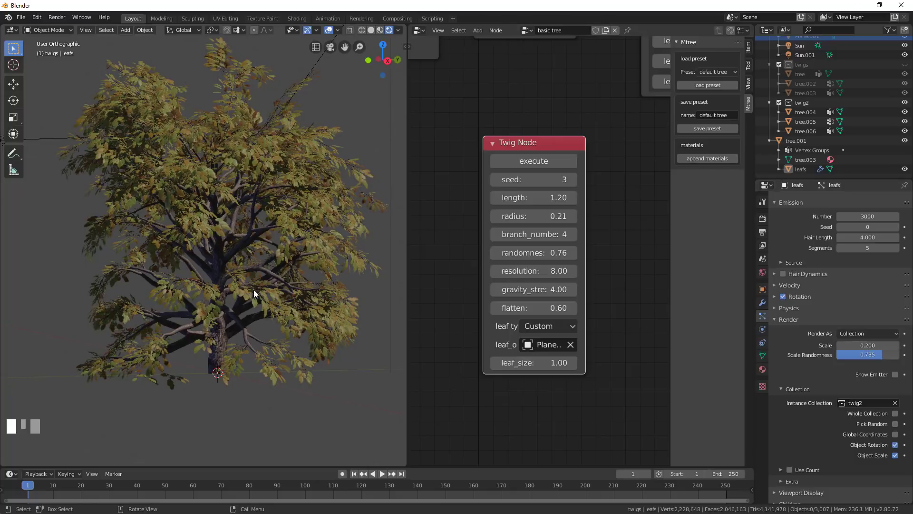
pyautogui.scroll(-3, 260, 283)
pyautogui.moveTo(265, 273)
pyautogui.mouseDown(button='middle')
pyautogui.moveTo(218, 276)
pyautogui.moveTo(265, 281)
pyautogui.mouseUp(button='middle')
pyautogui.scroll(3, 243, 281)
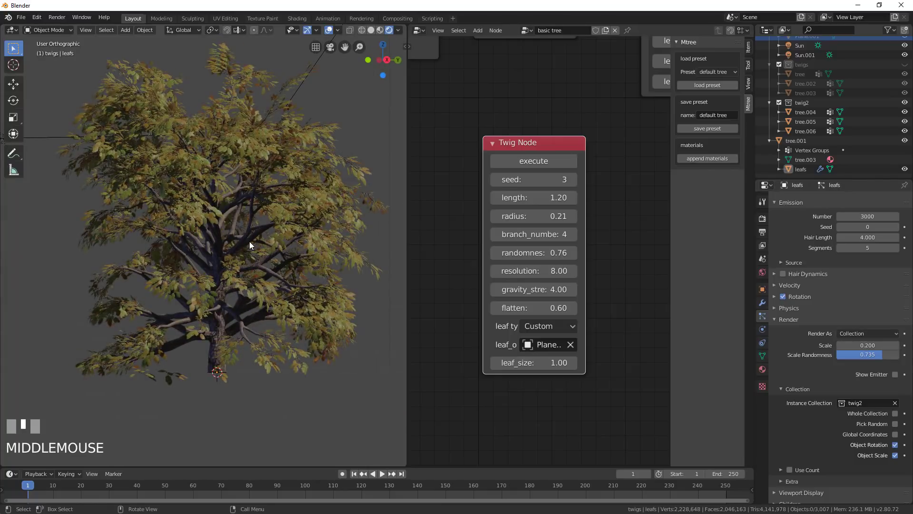
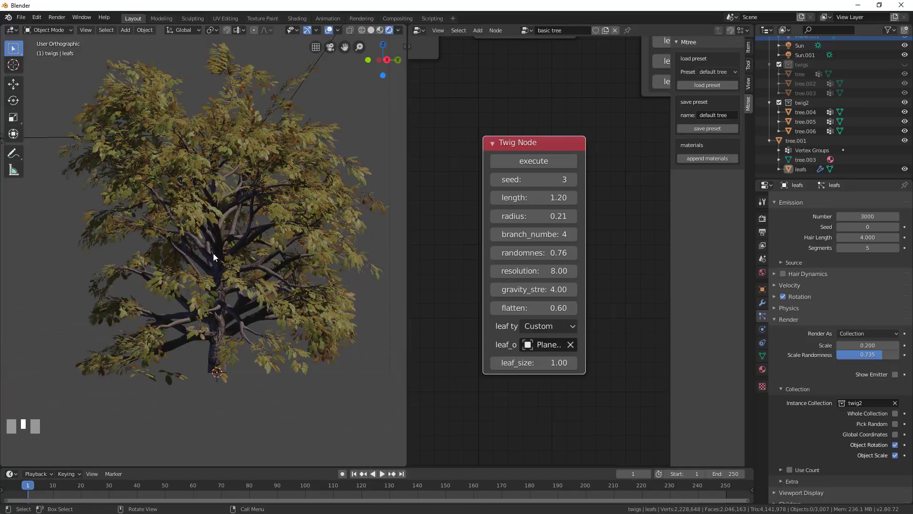
pyautogui.moveTo(213, 244); pyautogui.dragTo(342, 244, button='middle')
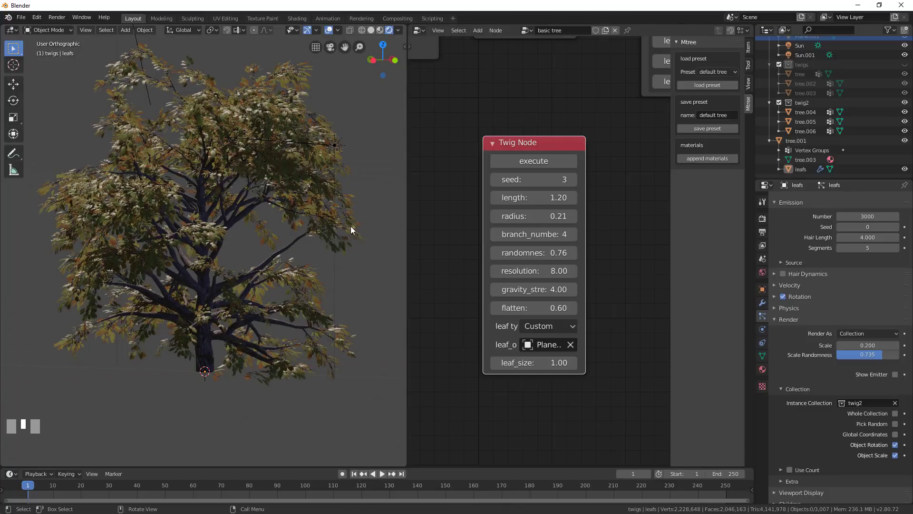
pyautogui.moveTo(248, 202); pyautogui.dragTo(276, 284, button='middle')
pyautogui.scroll(3, 253, 298)
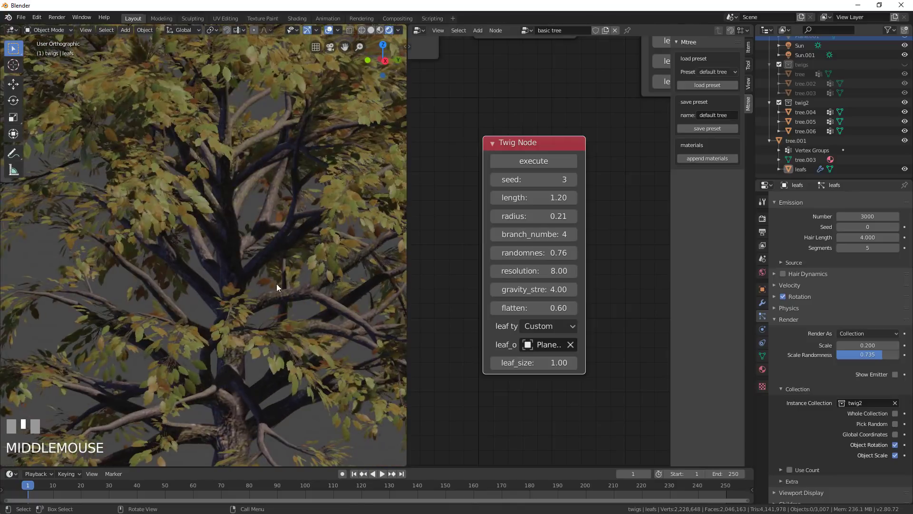
pyautogui.scroll(-4, 307, 232)
# Step: Hide the leafs object and select the bare tree, viewing the bark on its trunk up close
pyautogui.click(309, 212)
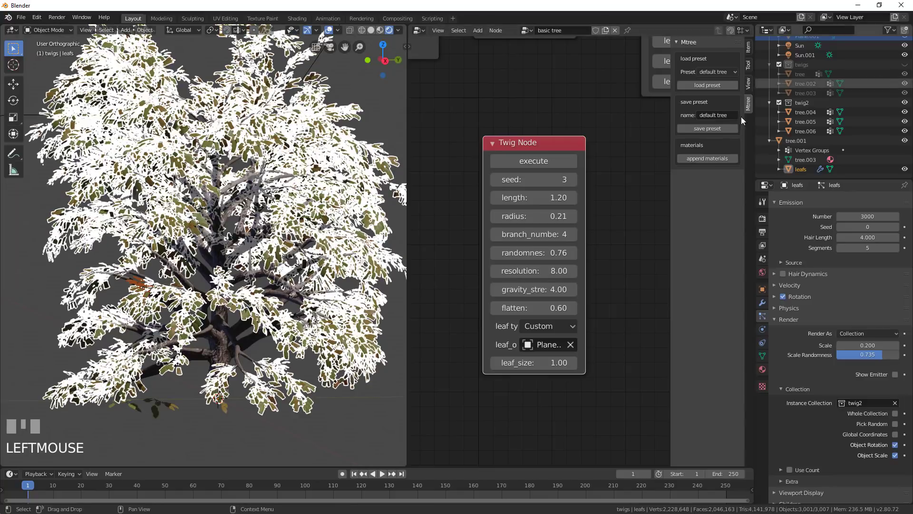
pyautogui.click(905, 169)
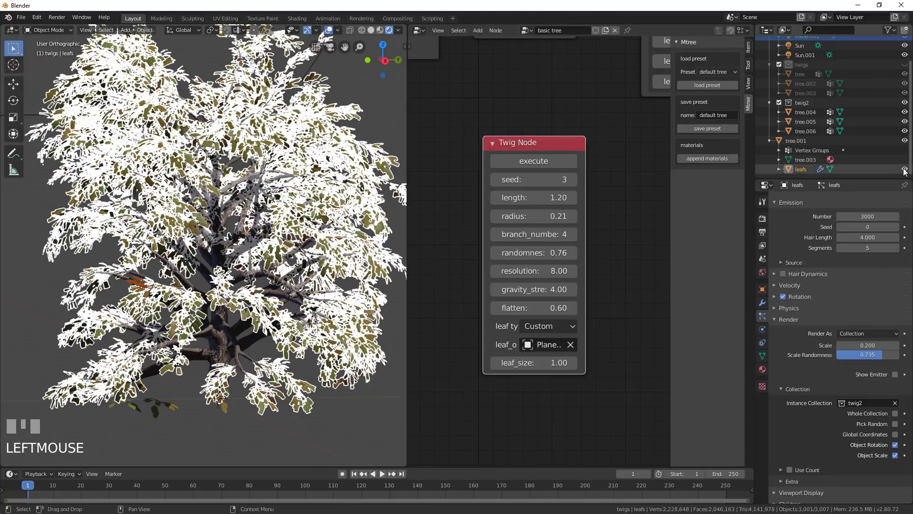
pyautogui.click(266, 288)
pyautogui.scroll(5, 265, 314)
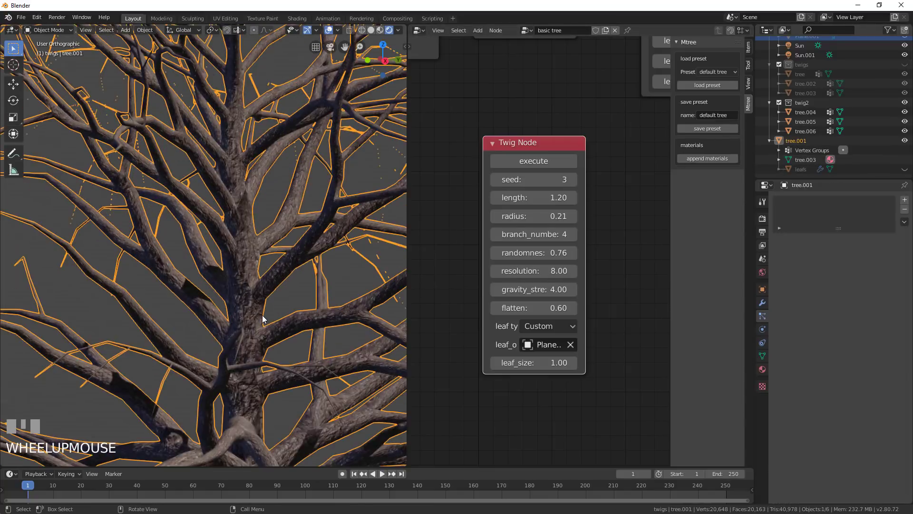
pyautogui.scroll(3, 266, 362)
pyautogui.moveTo(283, 271); pyautogui.dragTo(271, 294, button='middle')
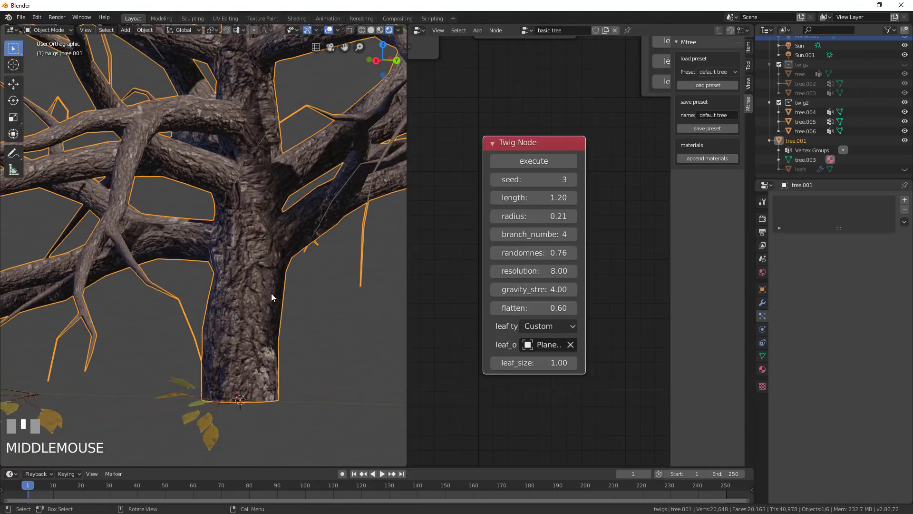
# Step: Switch the Mtree node area to the Shader Editor and bring the bark material's image textures into view
pyautogui.scroll(-2, 588, 173)
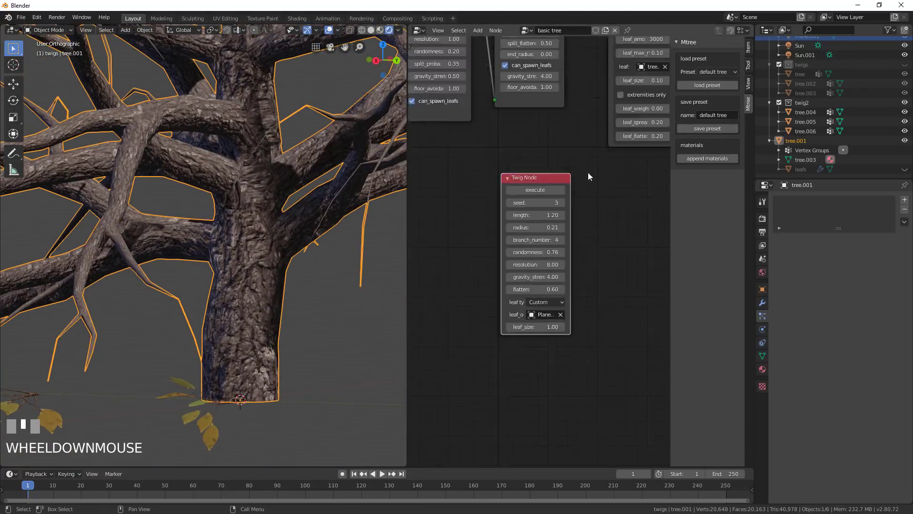
pyautogui.click(421, 30)
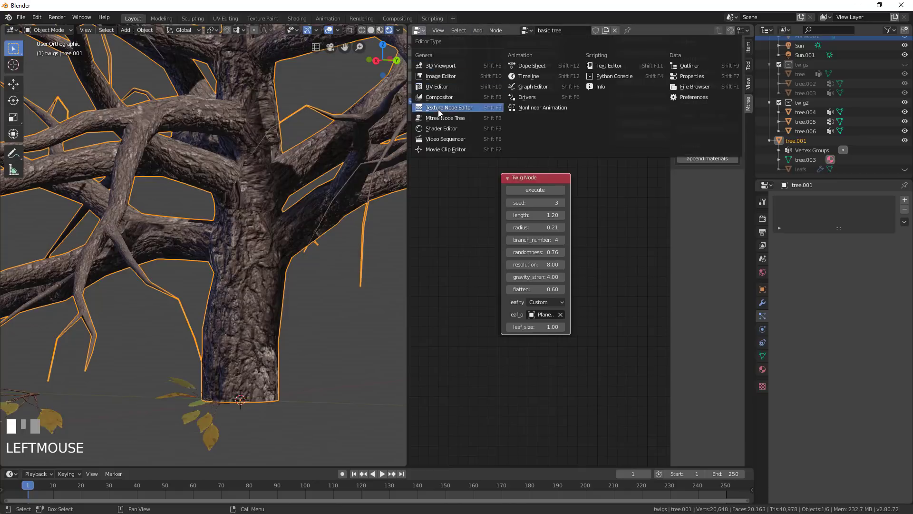
pyautogui.click(442, 128)
pyautogui.scroll(-3, 492, 207)
pyautogui.moveTo(492, 208); pyautogui.dragTo(568, 207, button='middle')
pyautogui.scroll(3, 519, 202)
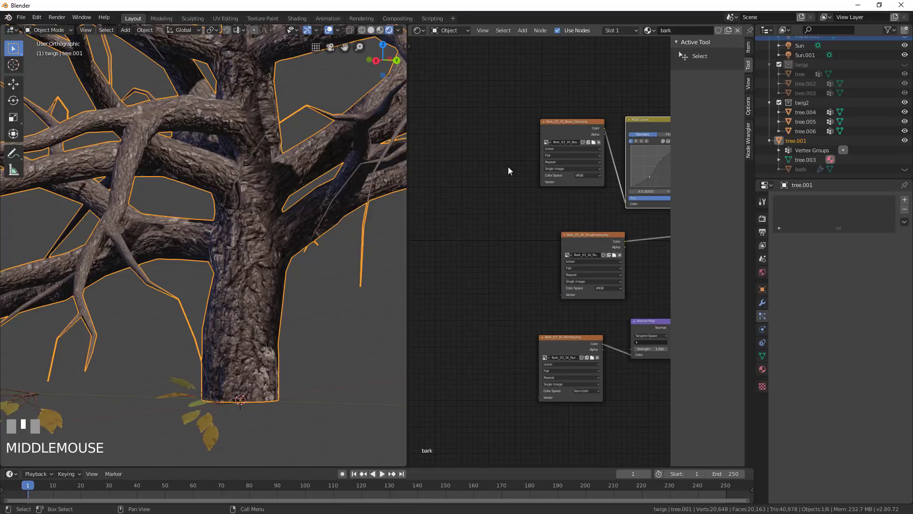
# Step: Add Texture Coordinate and Mapping nodes to the bark base color texture, and link the Mapping output to the roughness and normal textures' Vector inputs
pyautogui.keyDown('ctrl'); pyautogui.click(575, 122); pyautogui.keyUp('ctrl')
pyautogui.click(570, 119)
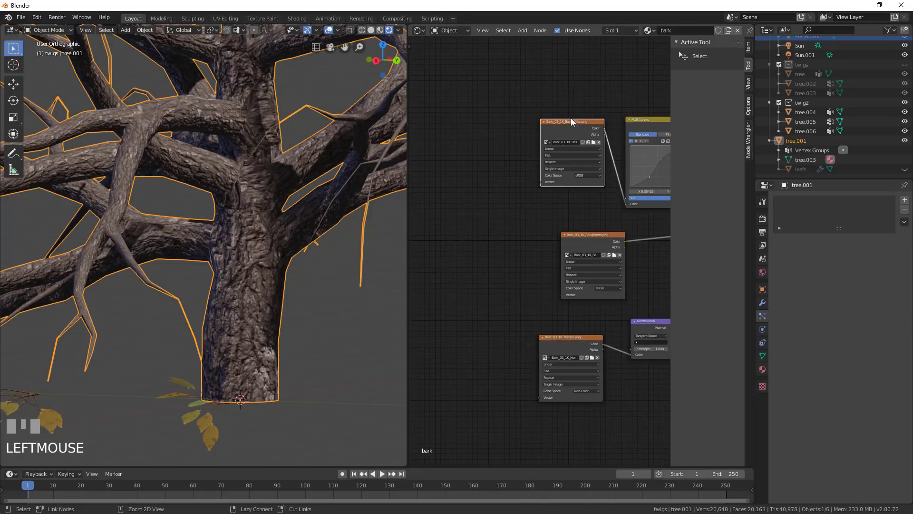
pyautogui.hotkey('ctrl', 't')
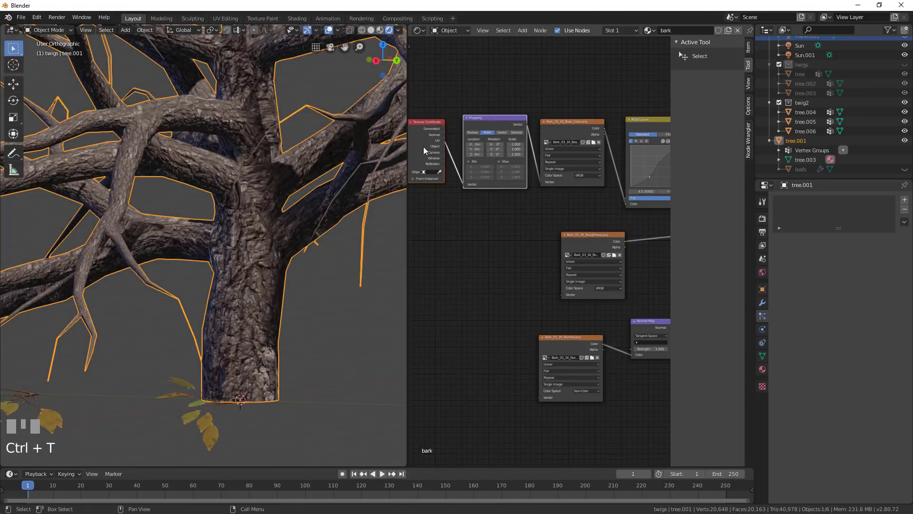
pyautogui.moveTo(528, 128); pyautogui.dragTo(519, 126, button='middle')
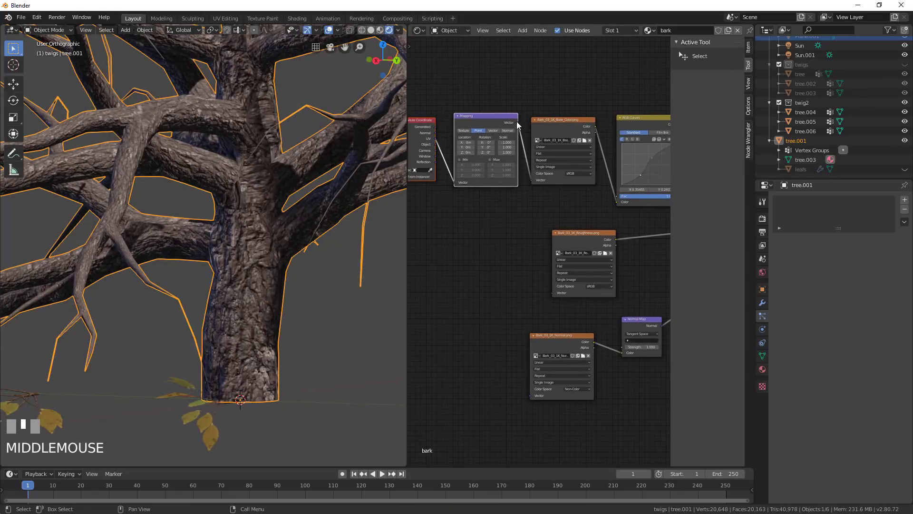
pyautogui.moveTo(518, 123); pyautogui.dragTo(553, 293)
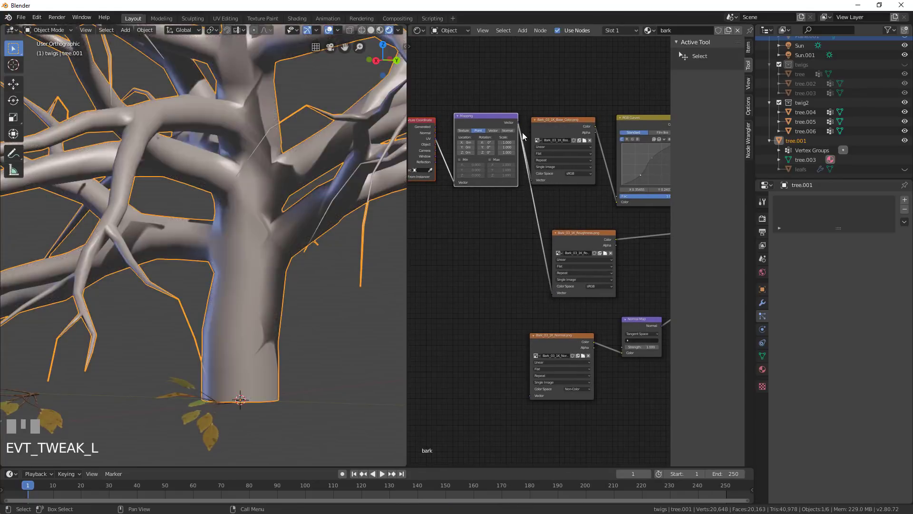
pyautogui.moveTo(518, 212); pyautogui.dragTo(529, 396)
# Step: Set the bark Mapping node's scale to 3 on the X, Y and Z axes
pyautogui.moveTo(535, 308); pyautogui.dragTo(558, 283, button='middle')
pyautogui.scroll(-3, 509, 304)
pyautogui.scroll(4, 555, 267)
pyautogui.scroll(1, 513, 247)
pyautogui.scroll(1, 556, 276)
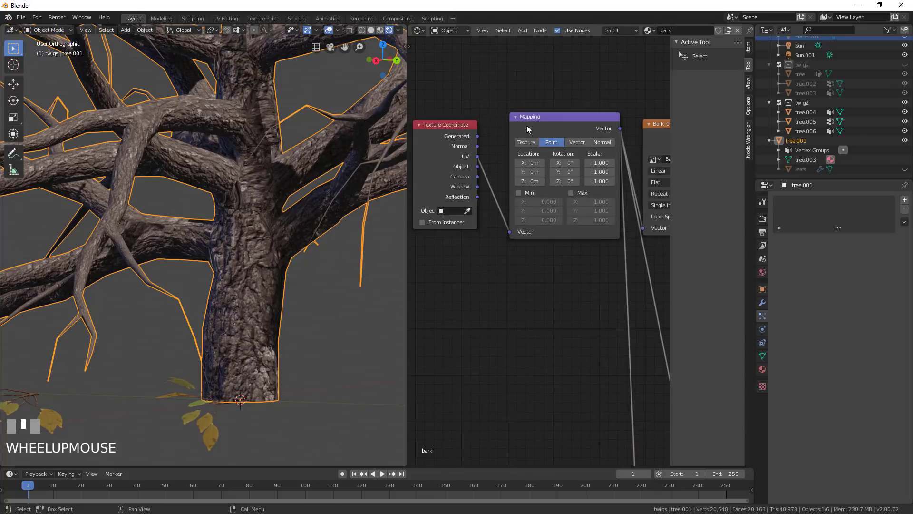
pyautogui.scroll(1, 535, 157)
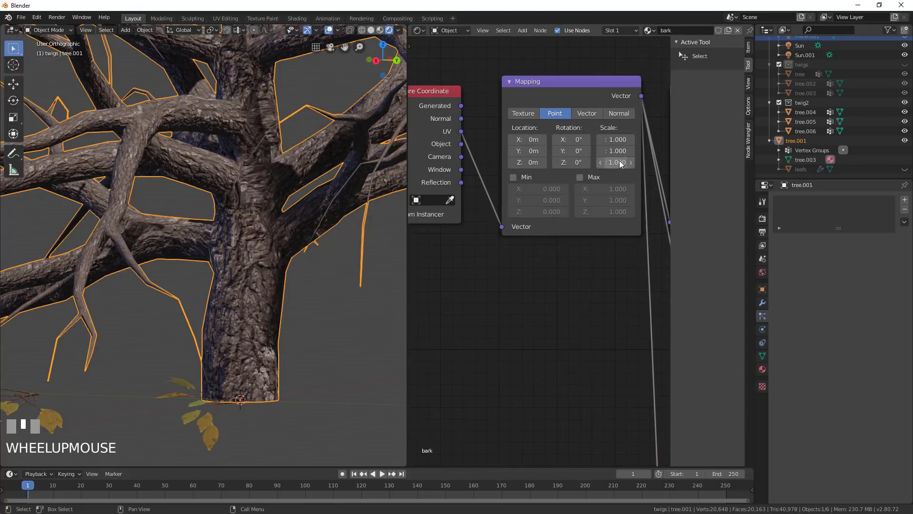
pyautogui.click(617, 139)
pyautogui.moveTo(618, 140); pyautogui.dragTo(615, 161)
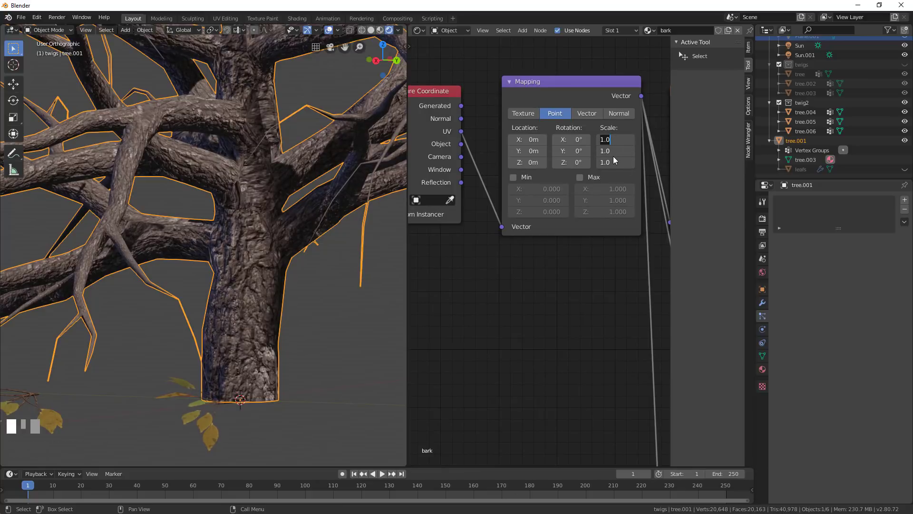
pyautogui.write('3')
pyautogui.click(578, 288)
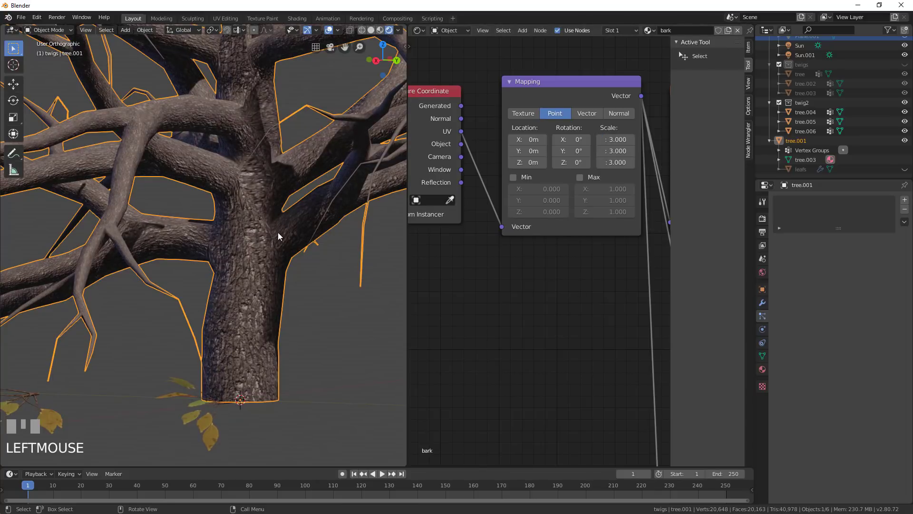
# Step: Hide the three twig objects tree.004, tree.005 and tree.006 near the trunk's base, and select the tree
pyautogui.scroll(-3, 277, 232)
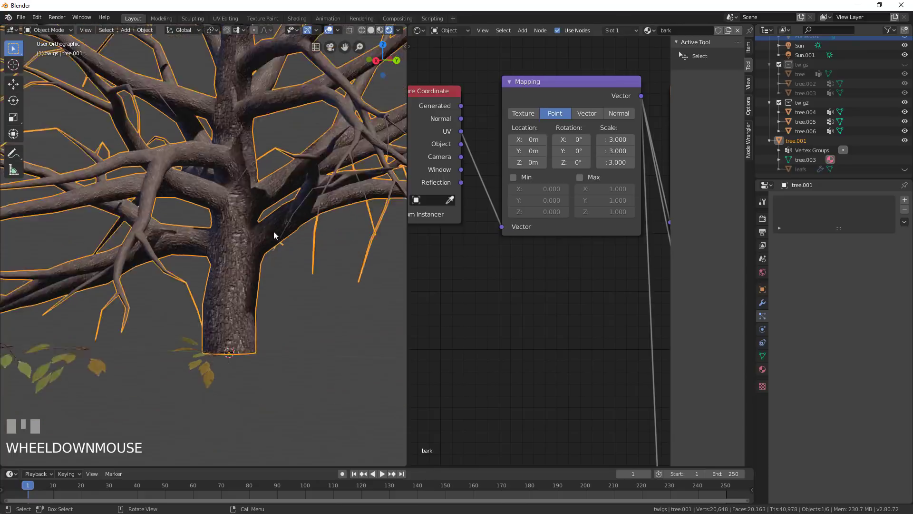
pyautogui.moveTo(273, 231); pyautogui.dragTo(278, 251, button='middle')
pyautogui.click(219, 320)
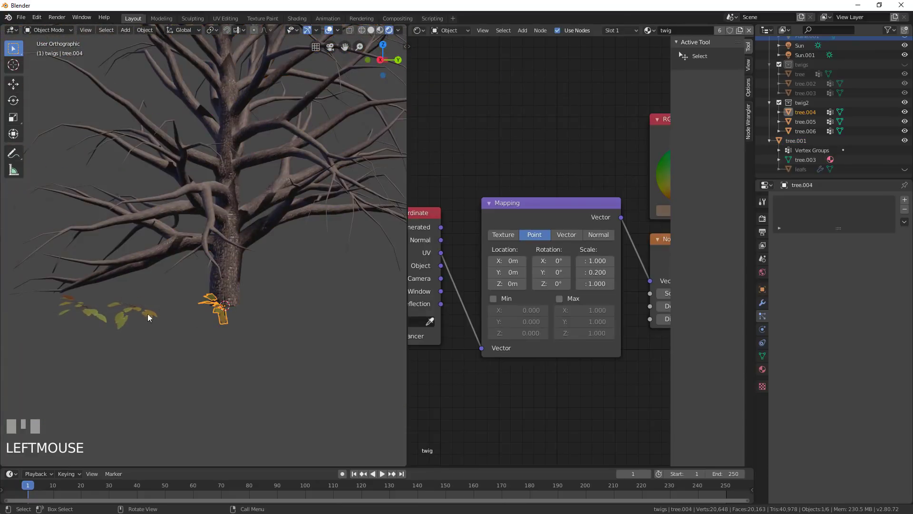
pyautogui.keyDown('shift'); pyautogui.click(119, 316); pyautogui.keyUp('shift')
pyautogui.keyDown('shift'); pyautogui.click(86, 312); pyautogui.keyUp('shift')
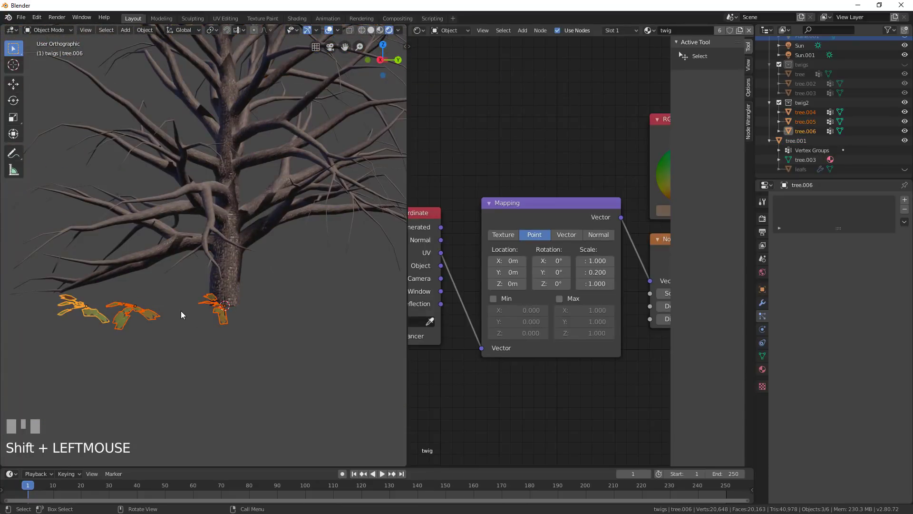
pyautogui.press('h')
pyautogui.middleClick(227, 289)
pyautogui.click(237, 241)
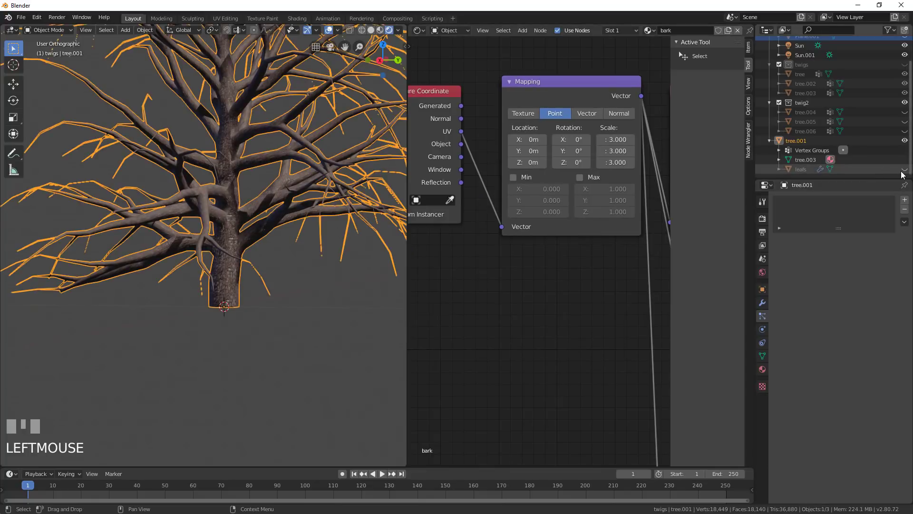
# Step: Show the leafs object again, deselect everything, and view the complete leafy tree from several sides
pyautogui.hotkey('alt', 'h')
pyautogui.scroll(-2, 272, 222)
pyautogui.keyDown('shift'); pyautogui.moveTo(272, 221); pyautogui.dragTo(172, 228, button='middle'); pyautogui.keyUp('shift')
pyautogui.press('a')
pyautogui.press('a')
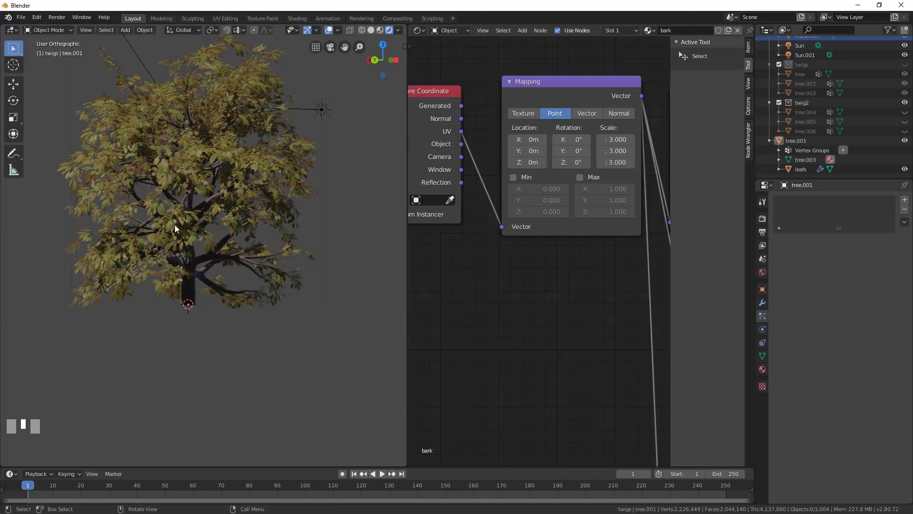
pyautogui.moveTo(175, 226); pyautogui.dragTo(313, 234, button='middle')
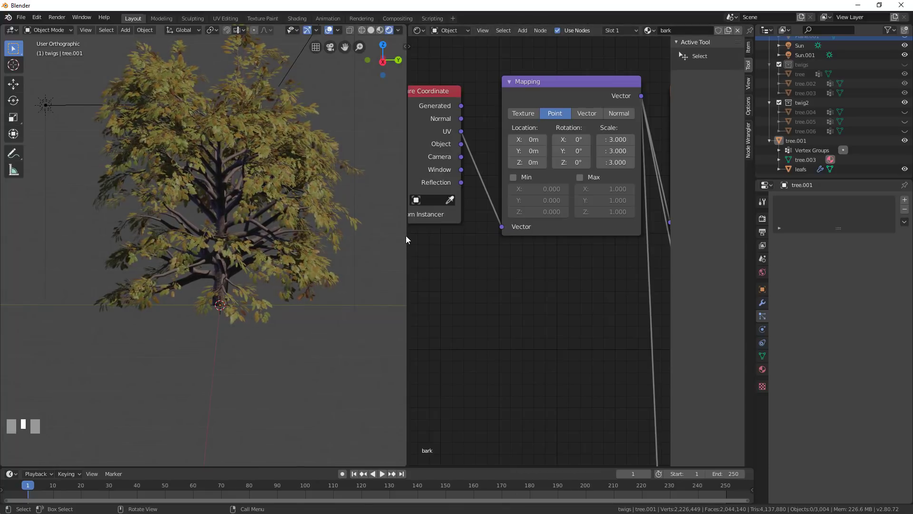
pyautogui.moveTo(407, 235); pyautogui.dragTo(394, 238)
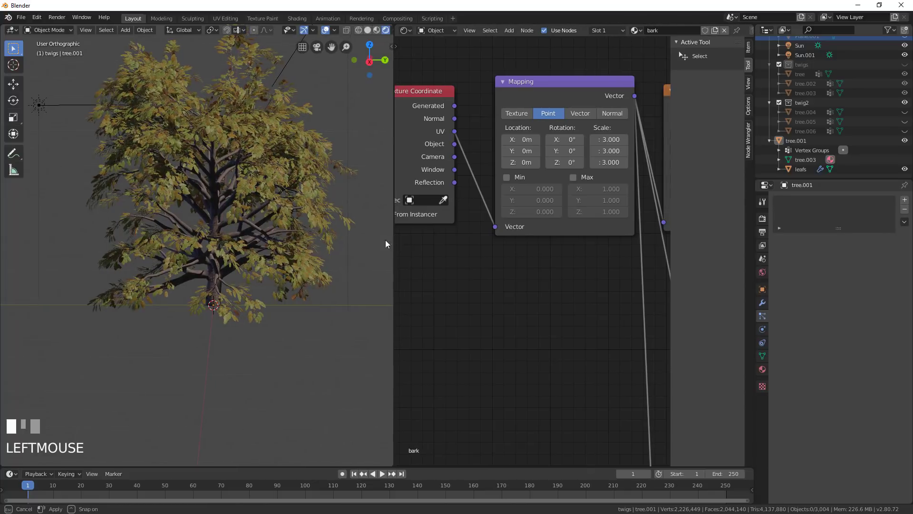
pyautogui.scroll(-3, 255, 235)
pyautogui.moveTo(255, 235); pyautogui.dragTo(281, 234, button='middle')
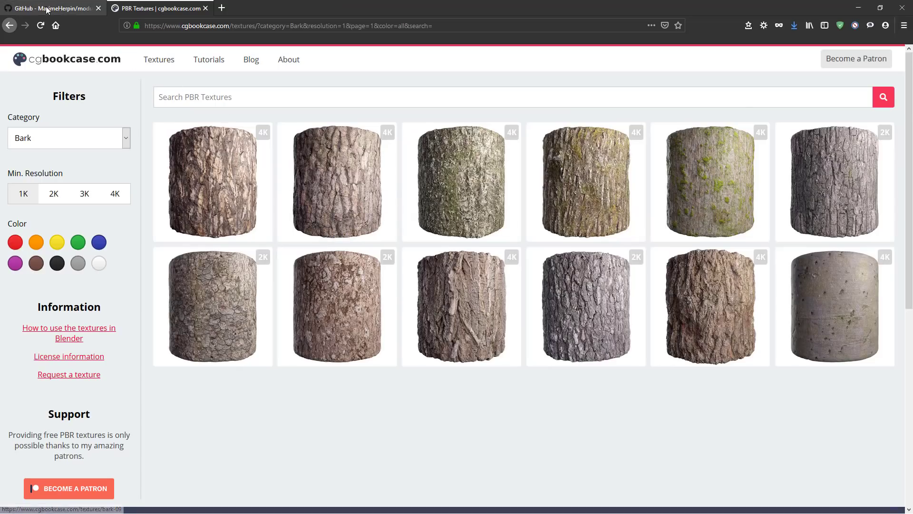
# Step: Show the modular_tree add-on's GitHub page in the browser and return to Blender
pyautogui.click(57, 8)
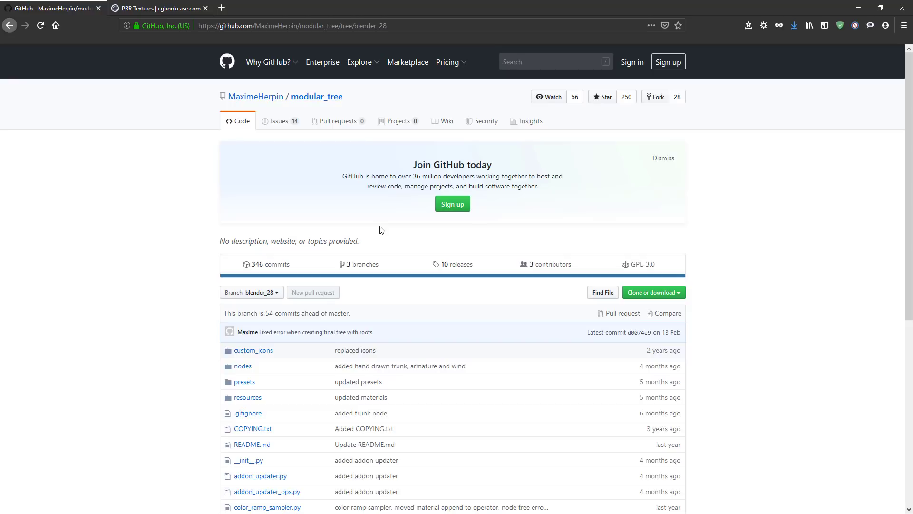
pyautogui.click(864, 9)
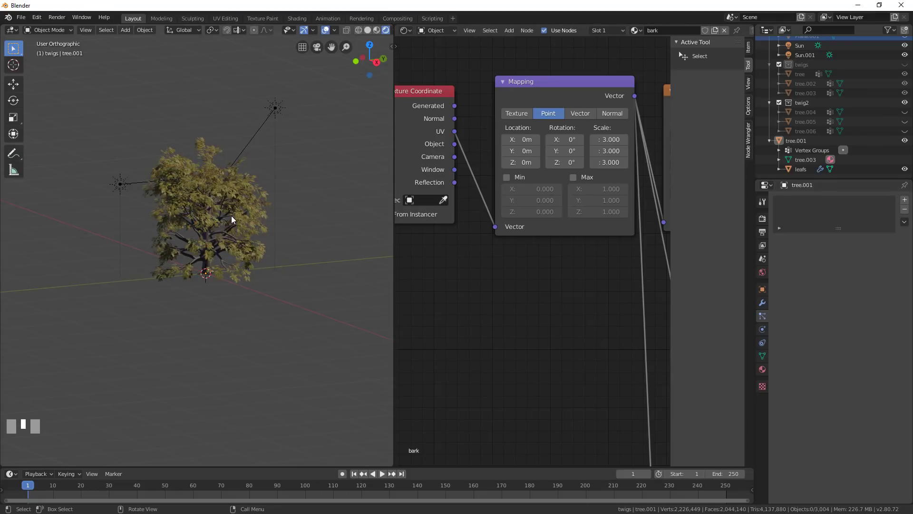